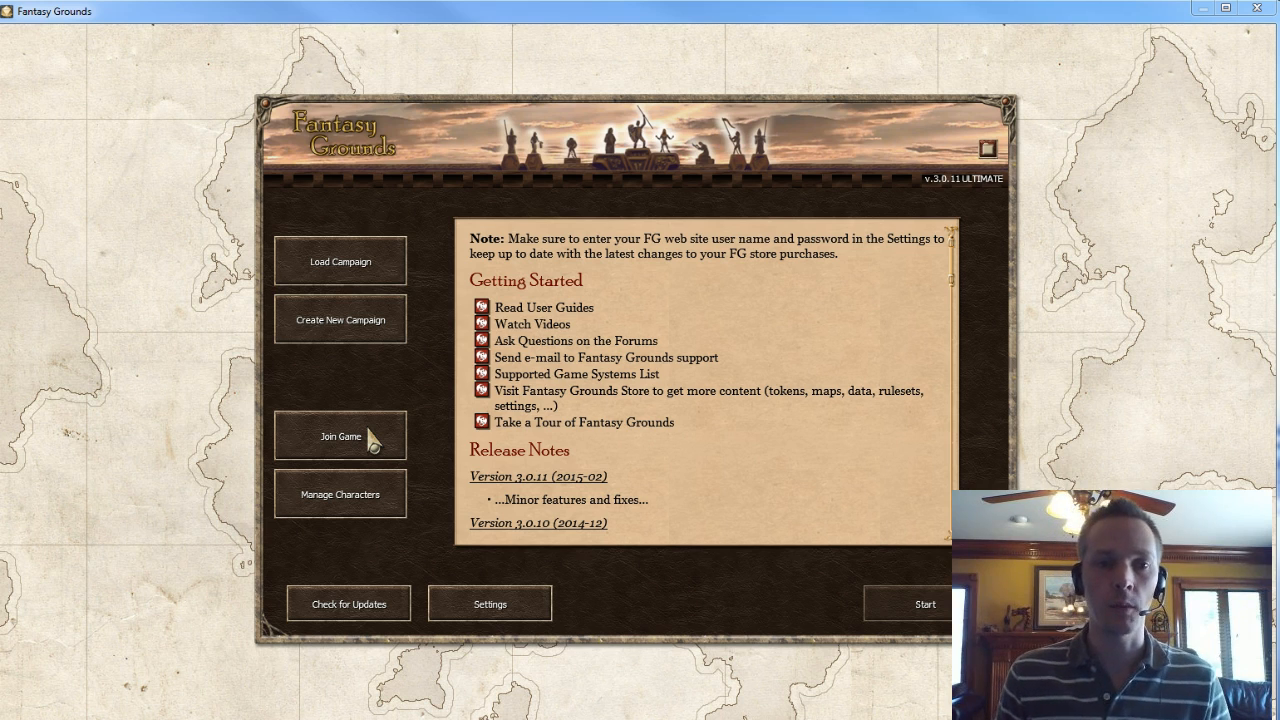
- Open character management using the 5E ruleset with the 5E Theme - Wizards extension enabled
click(349, 507)
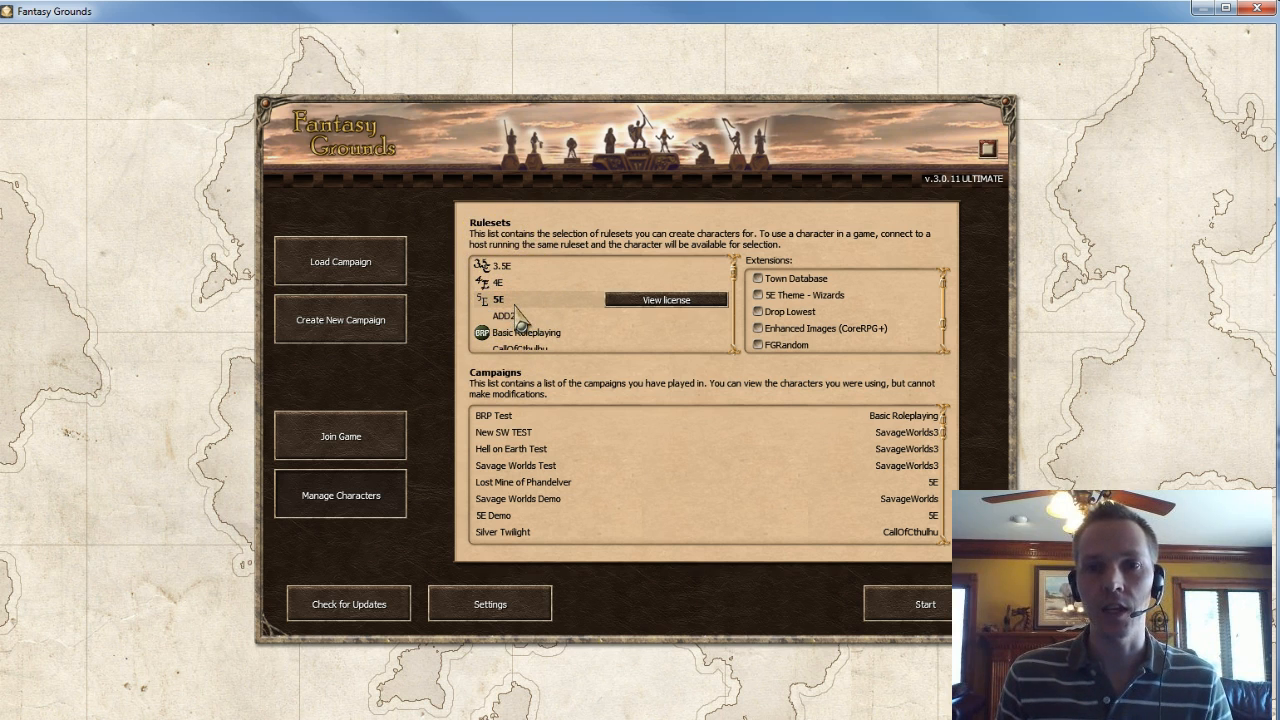
click(781, 298)
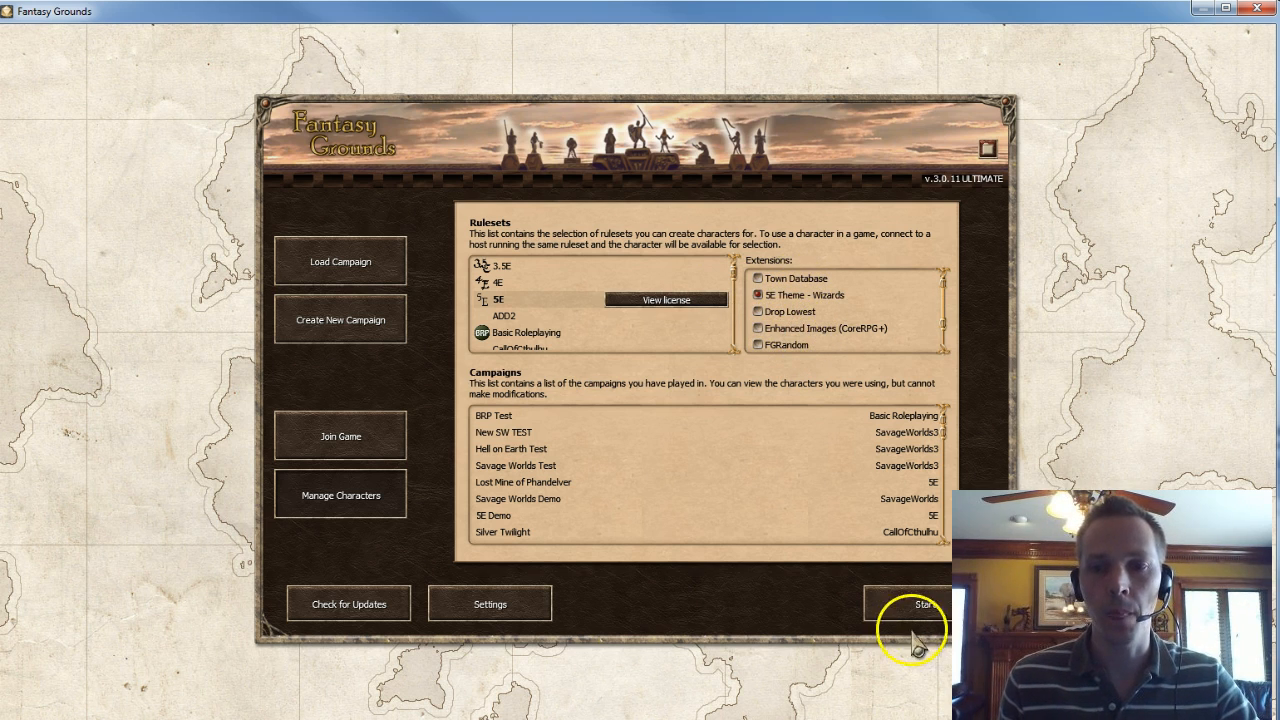
click(925, 605)
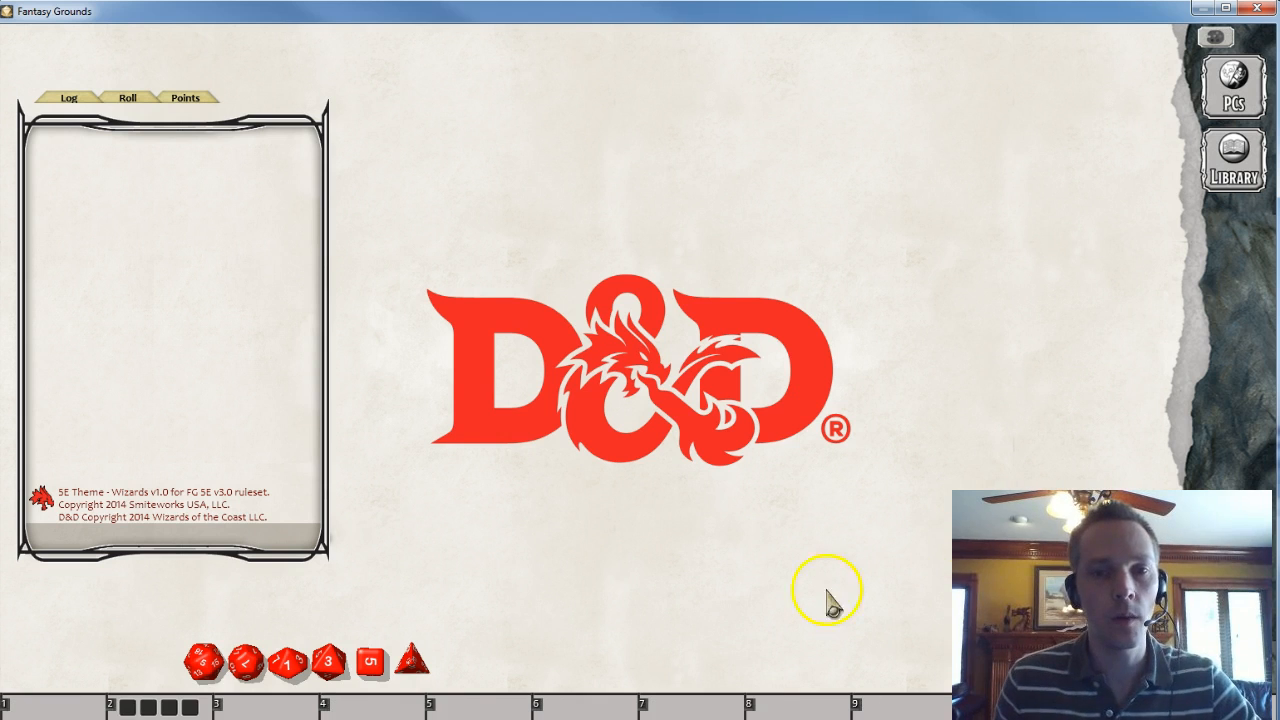
click(734, 450)
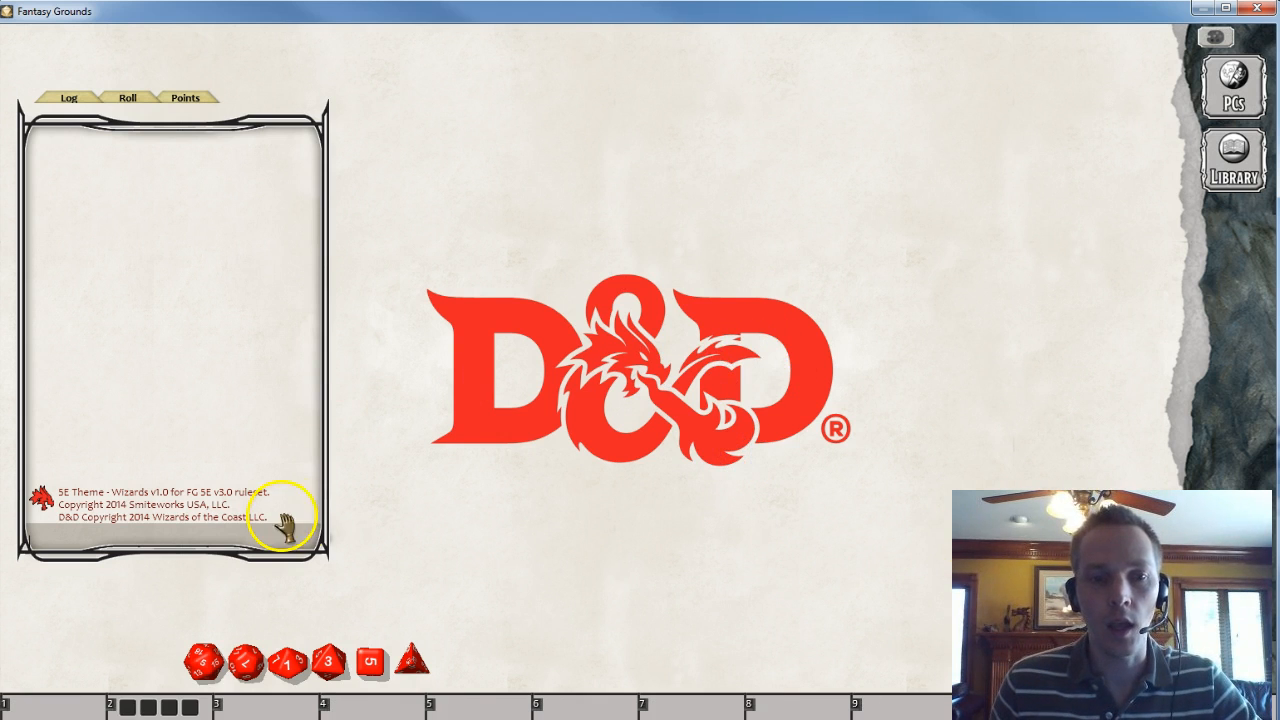
- Open the player characters list, add a new local character, and close the Import Local Character window
click(1228, 75)
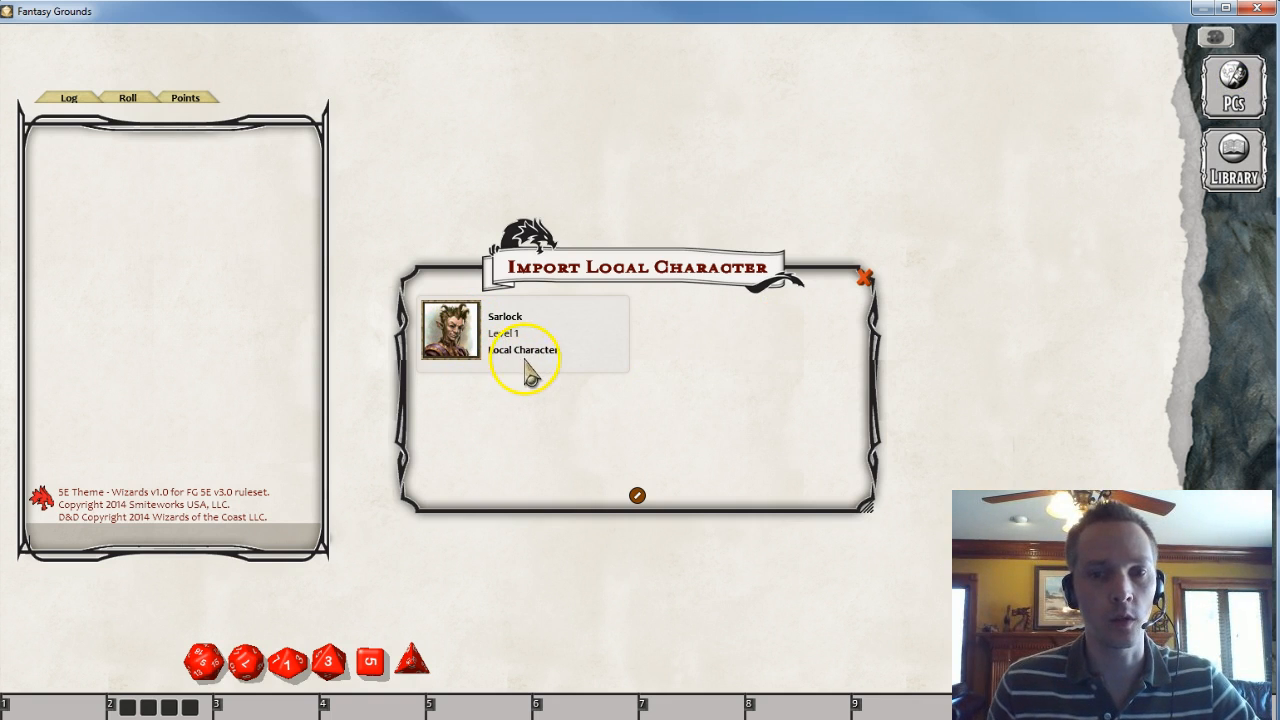
right_click(688, 360)
click(686, 362)
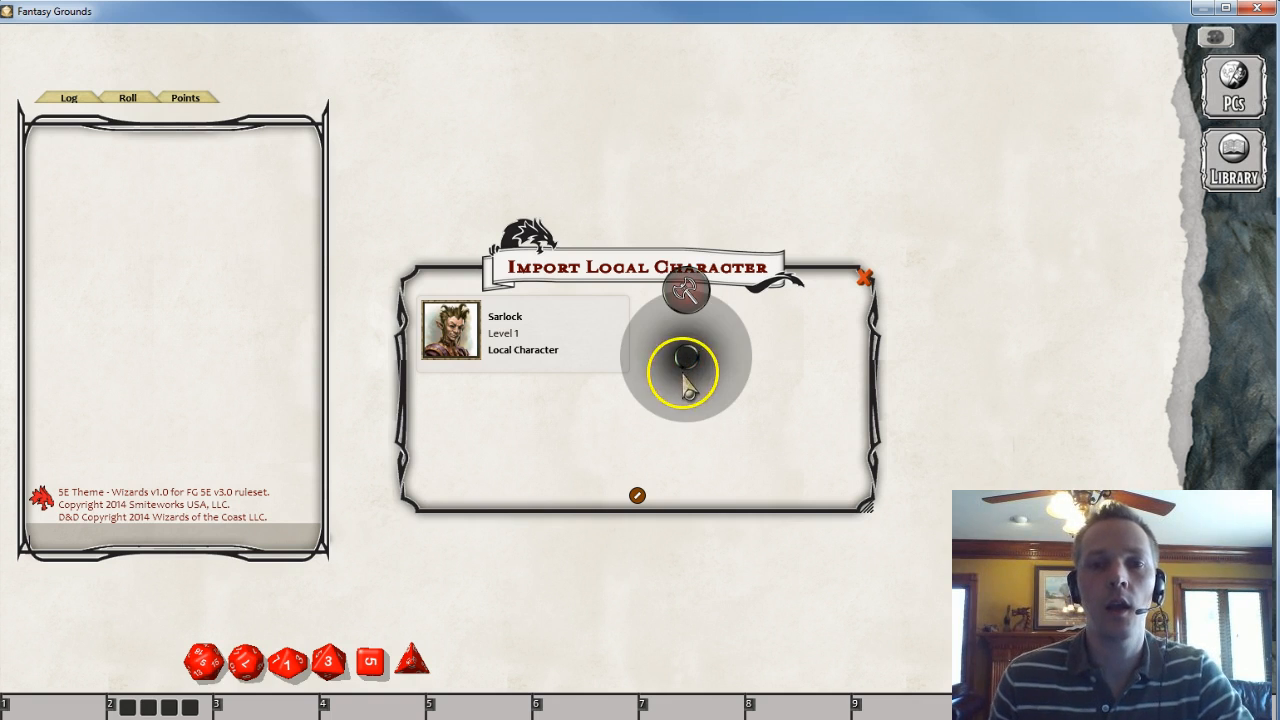
click(637, 495)
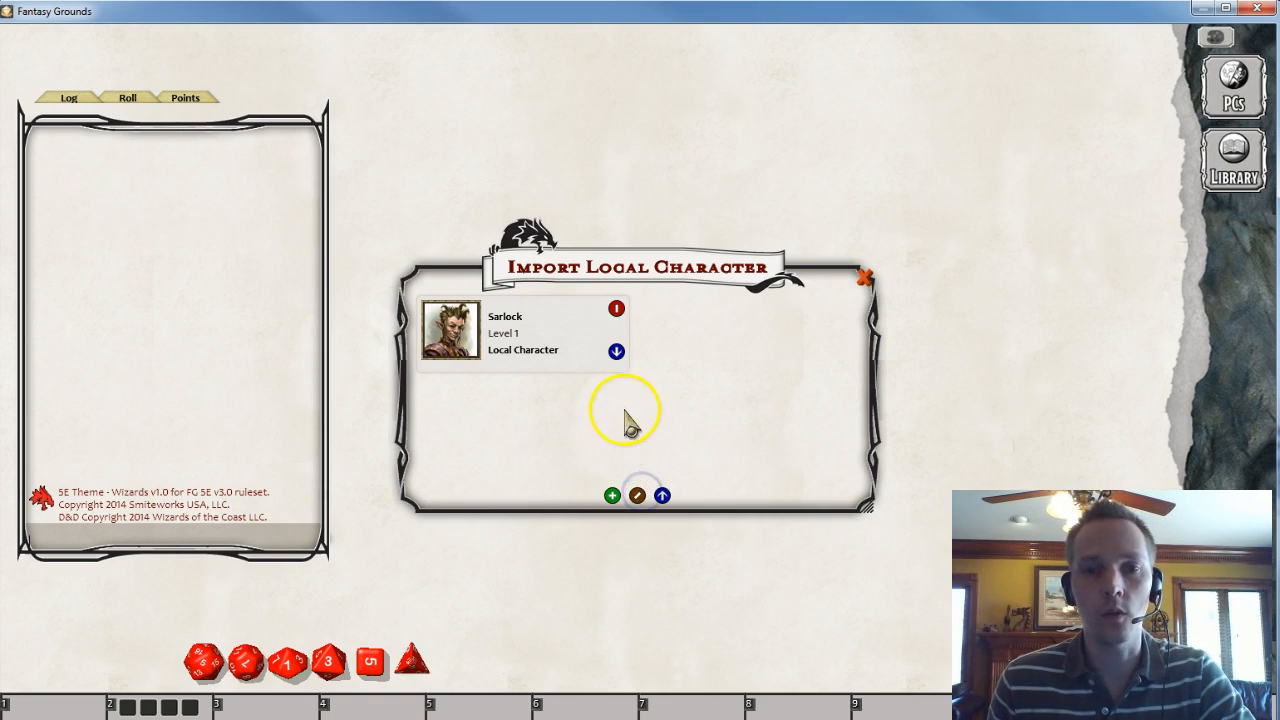
click(613, 497)
drag(580, 189, 483, 120)
click(1232, 88)
drag(693, 424, 969, 355)
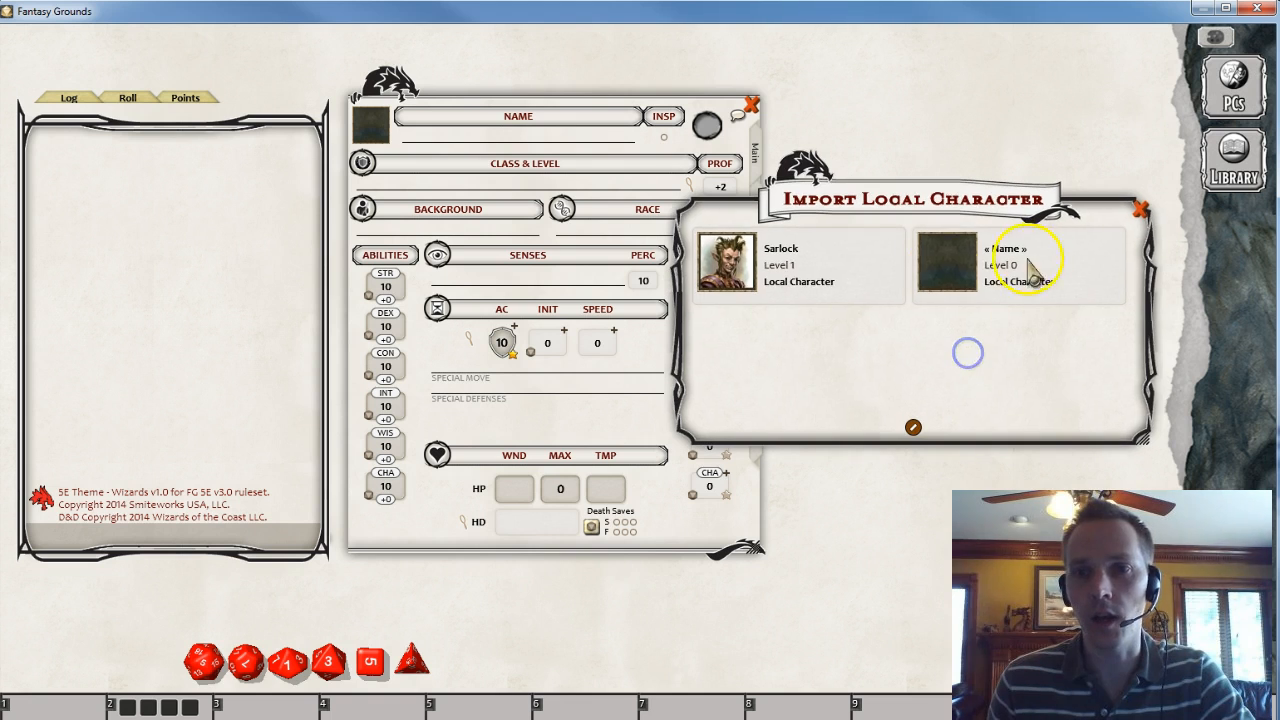
click(1140, 209)
- Name the new character Rufus
click(470, 135)
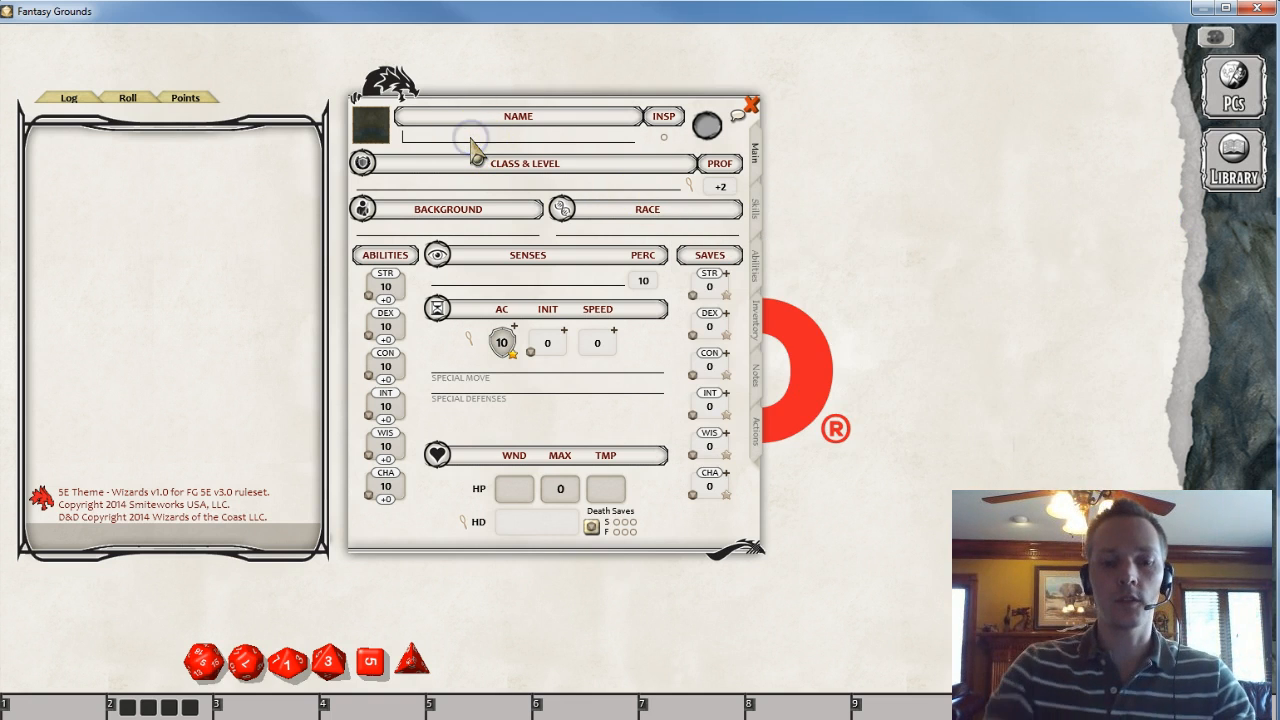
text(Rufus)
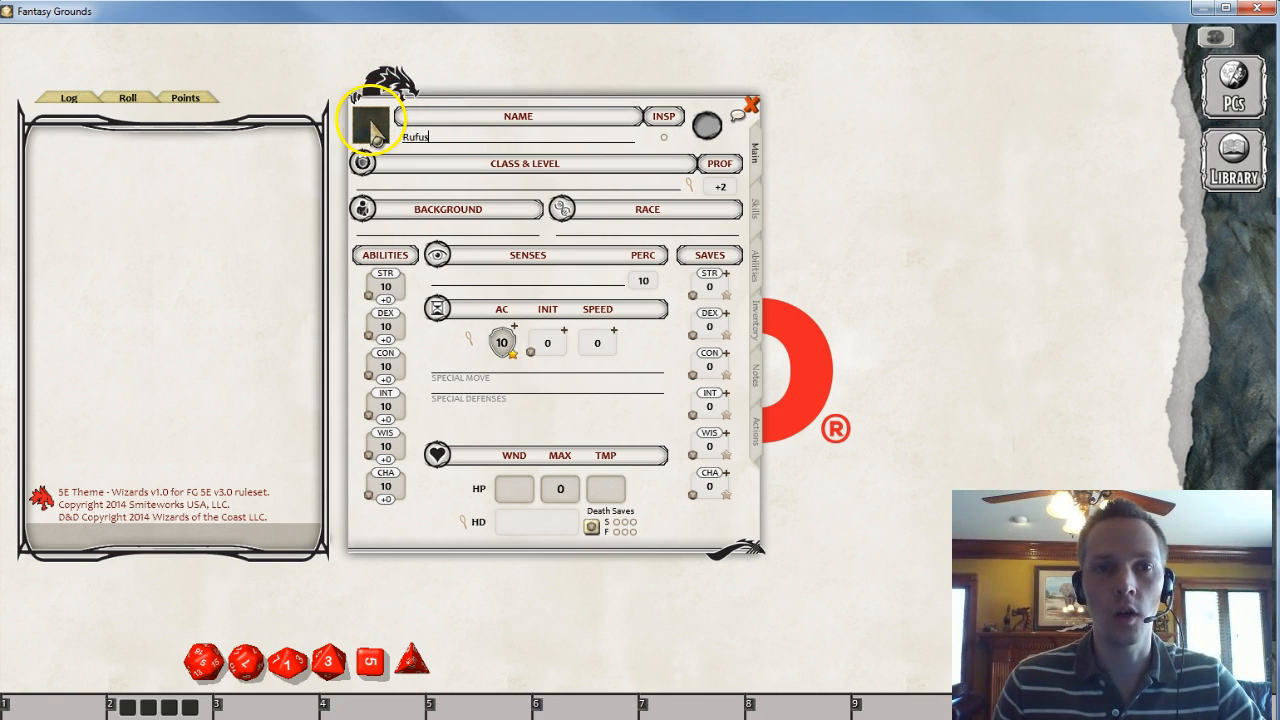
- Choose a portrait for Rufus from the DND portrait folder
click(370, 125)
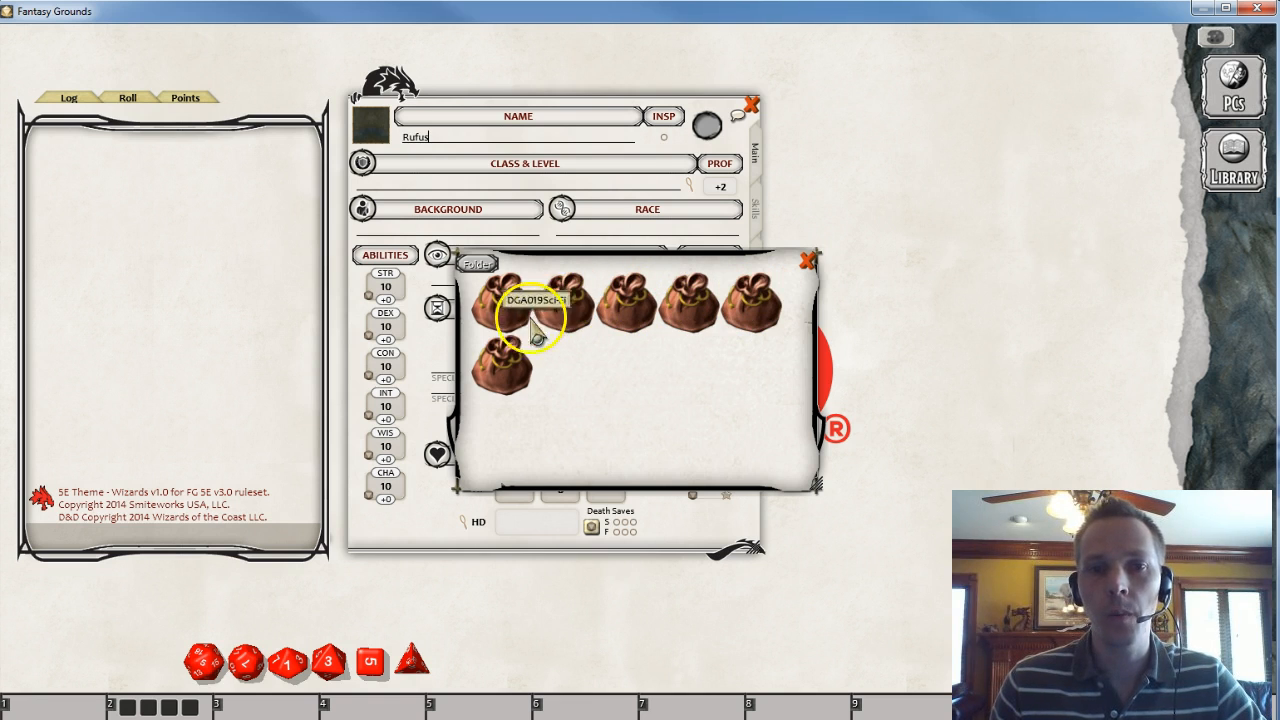
click(615, 300)
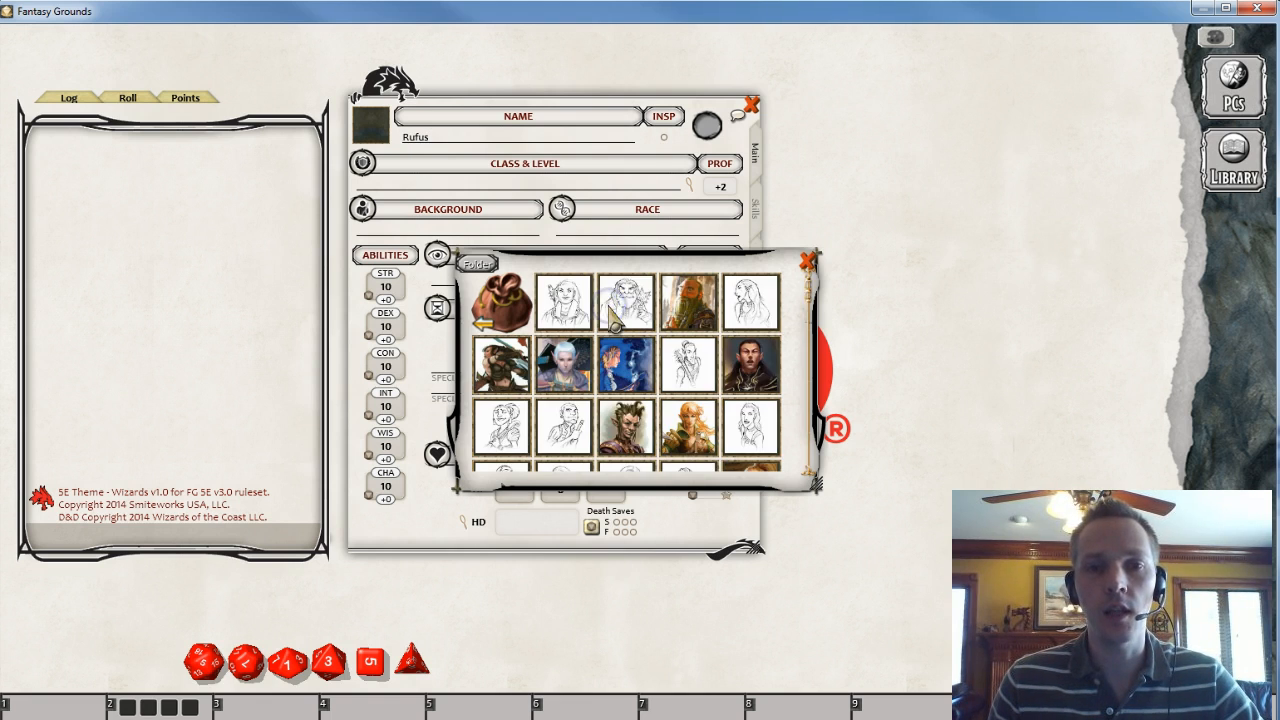
scroll(625, 340, down, 2)
scroll(627, 348, down, 4)
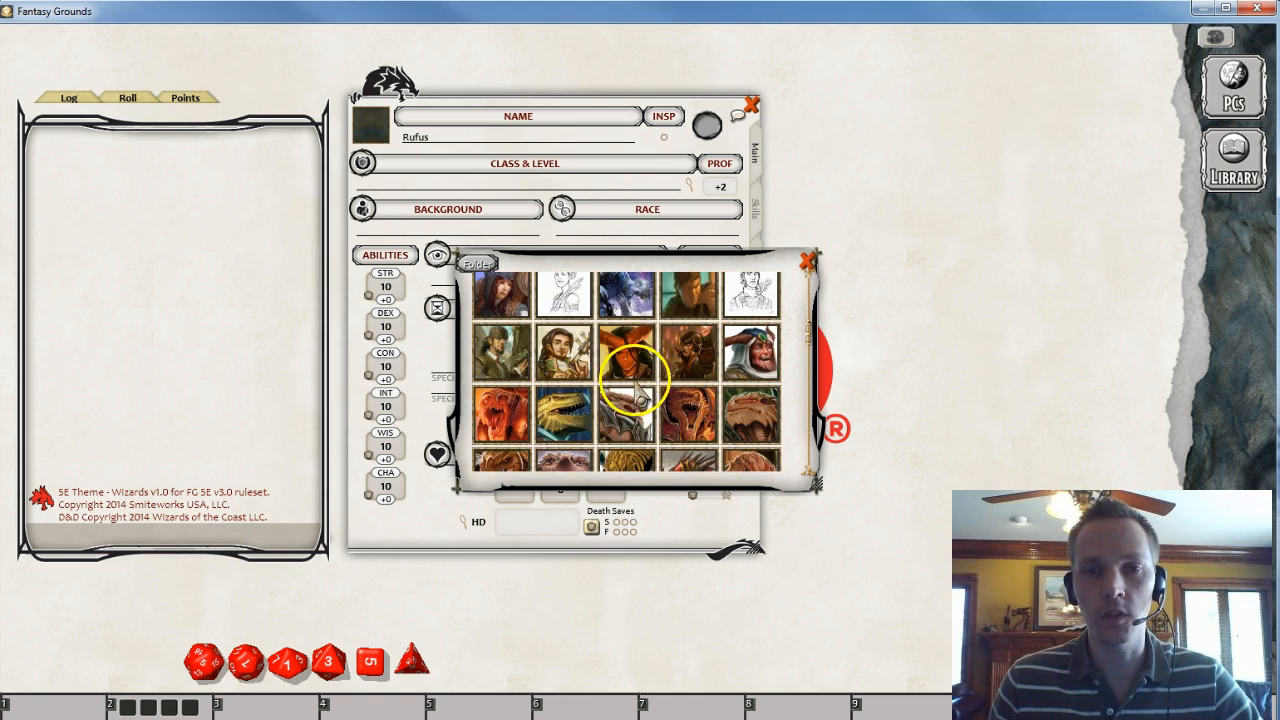
scroll(634, 396, down, 5)
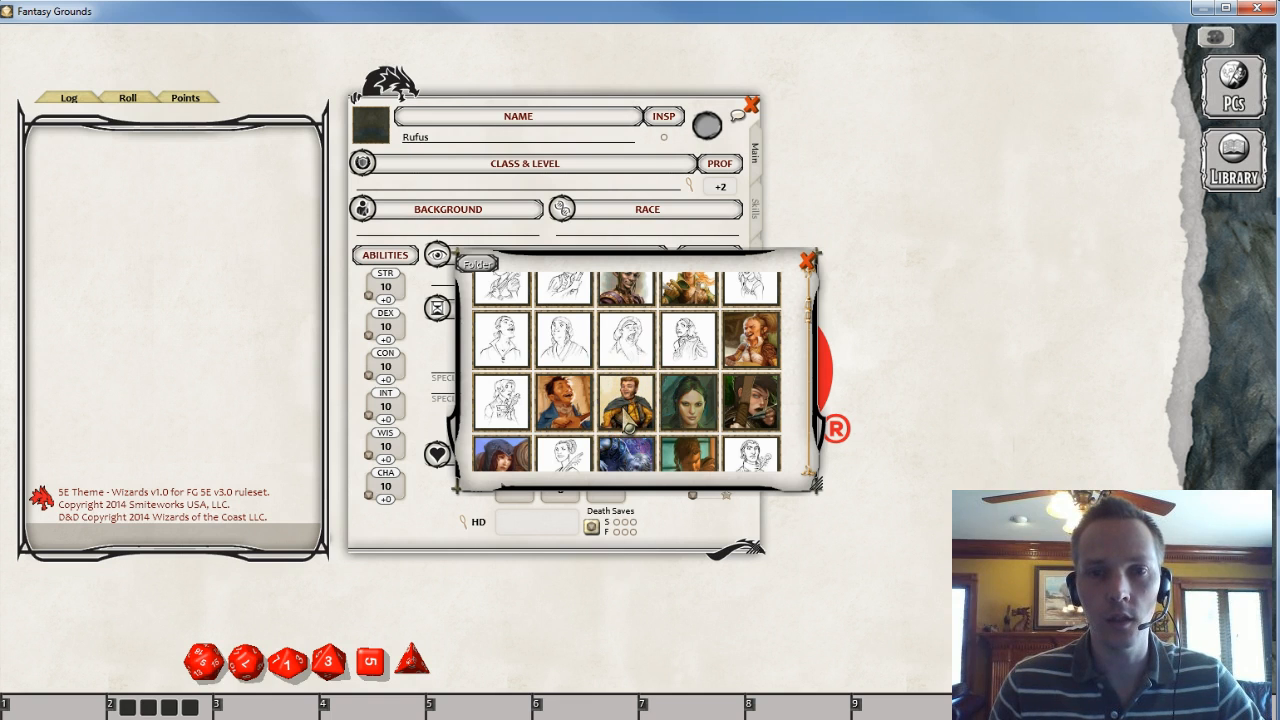
click(627, 405)
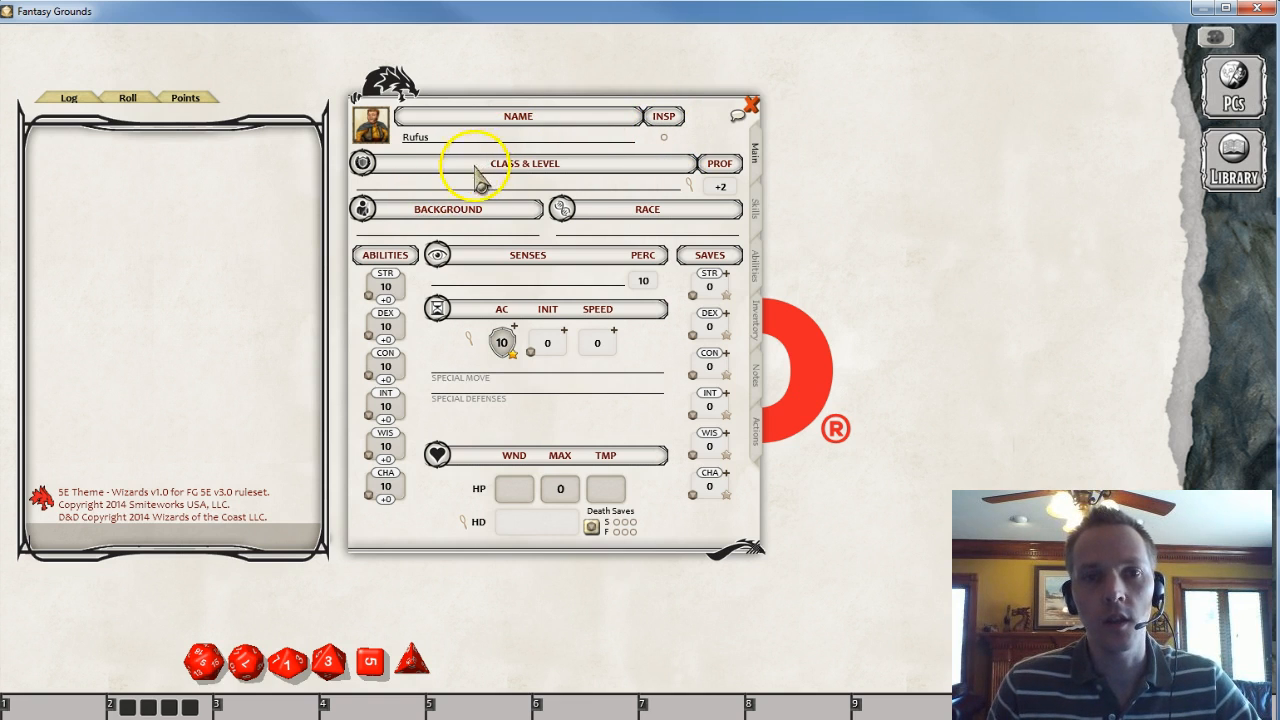
- Open the character's Class & Level details and close them again
click(443, 186)
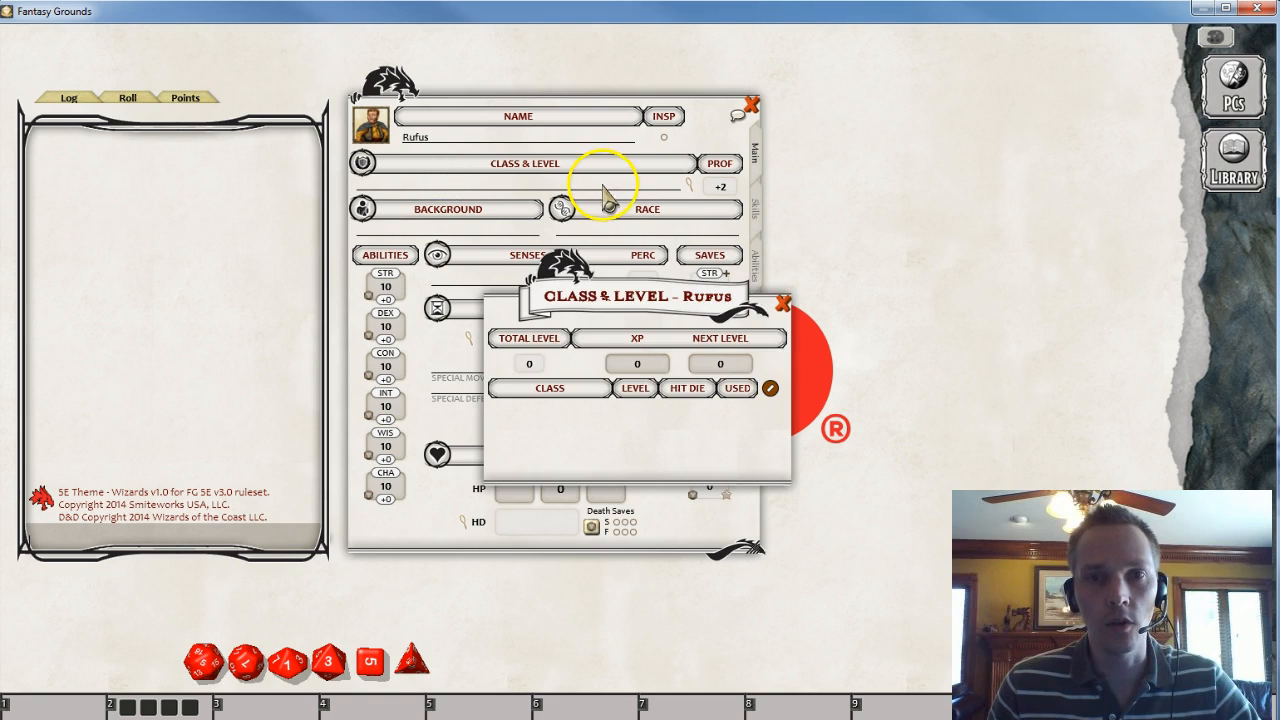
click(783, 303)
drag(592, 104, 782, 84)
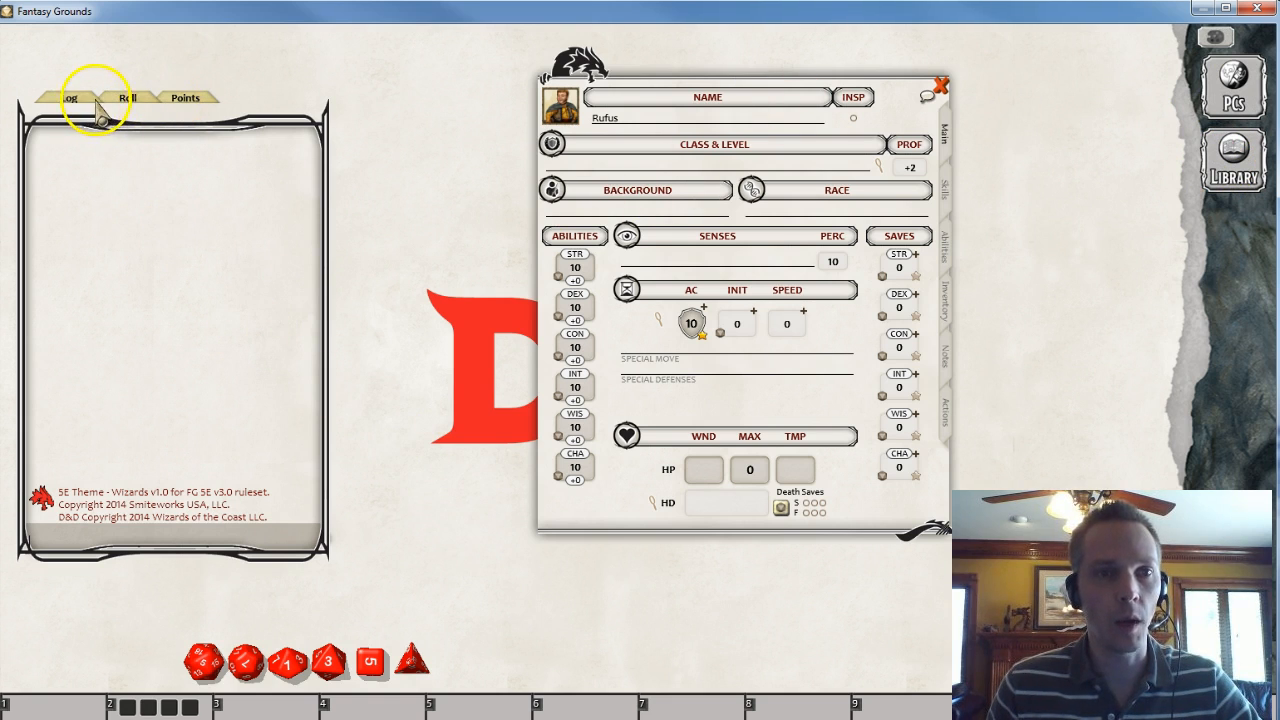
- Set the ability scores to STR 10, DEX 14, CON 13, INT 15, WIS 12 and CHA 8
click(578, 267)
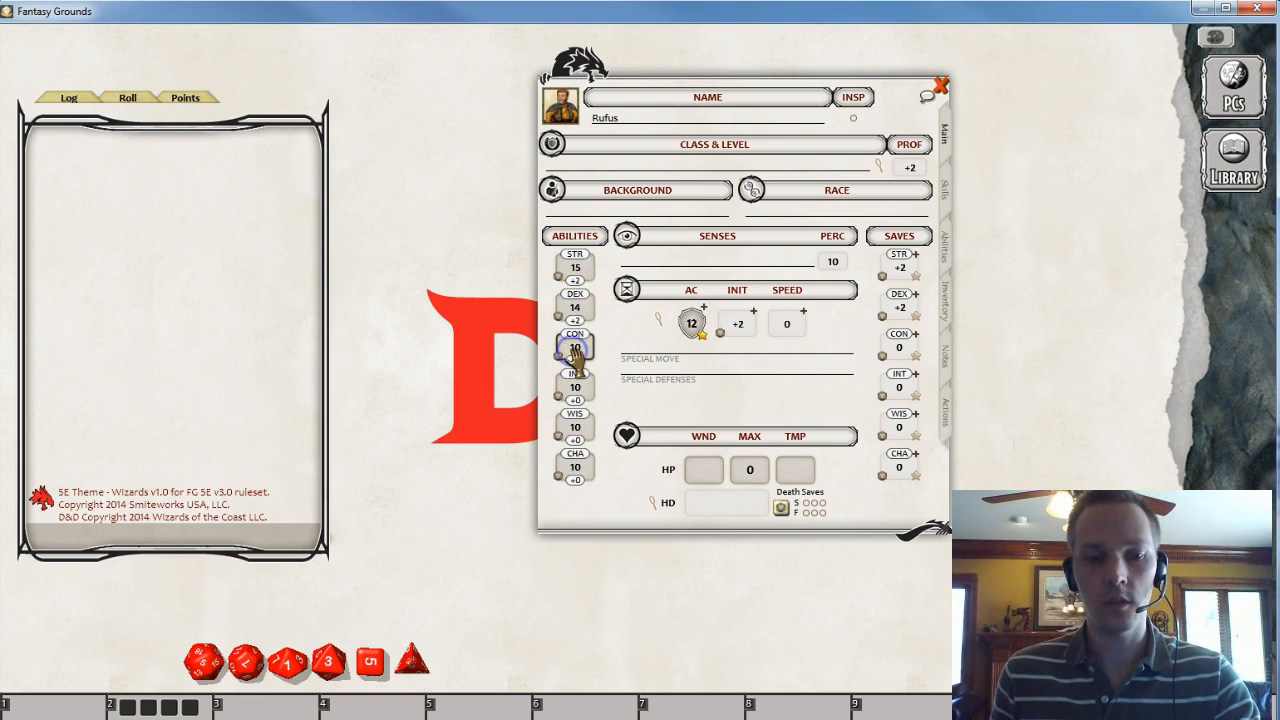
click(576, 480)
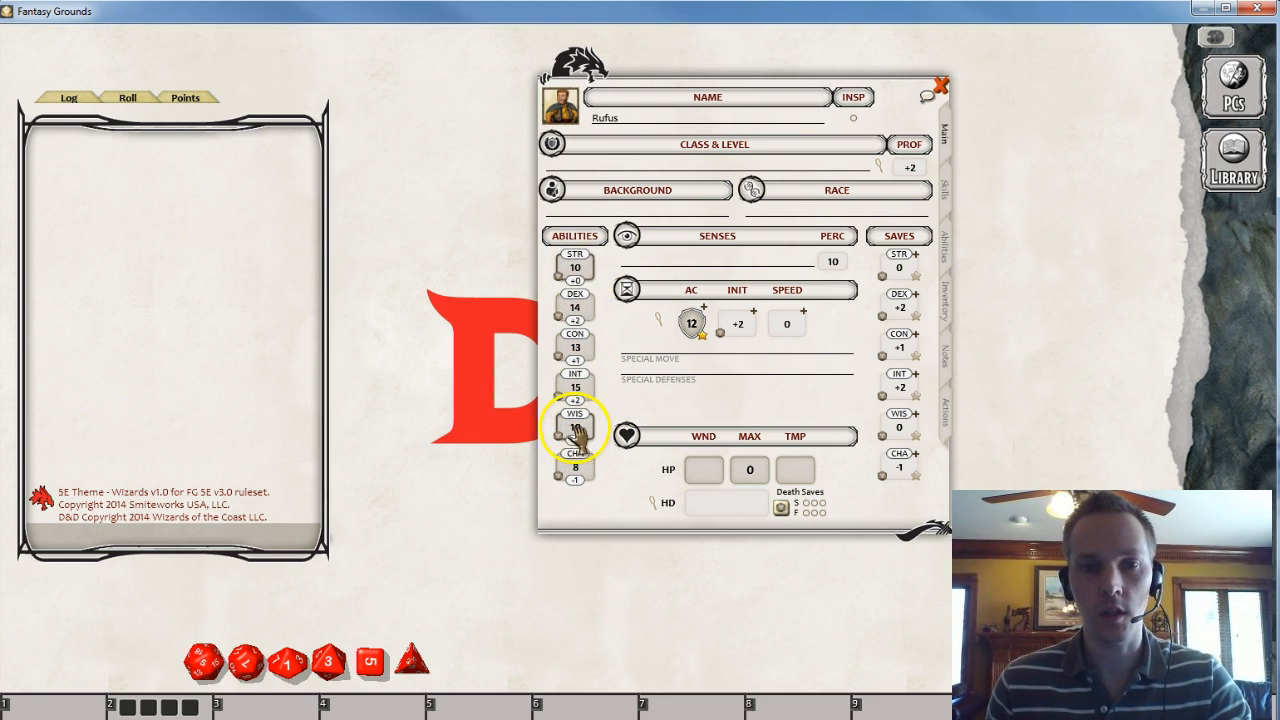
text(2)
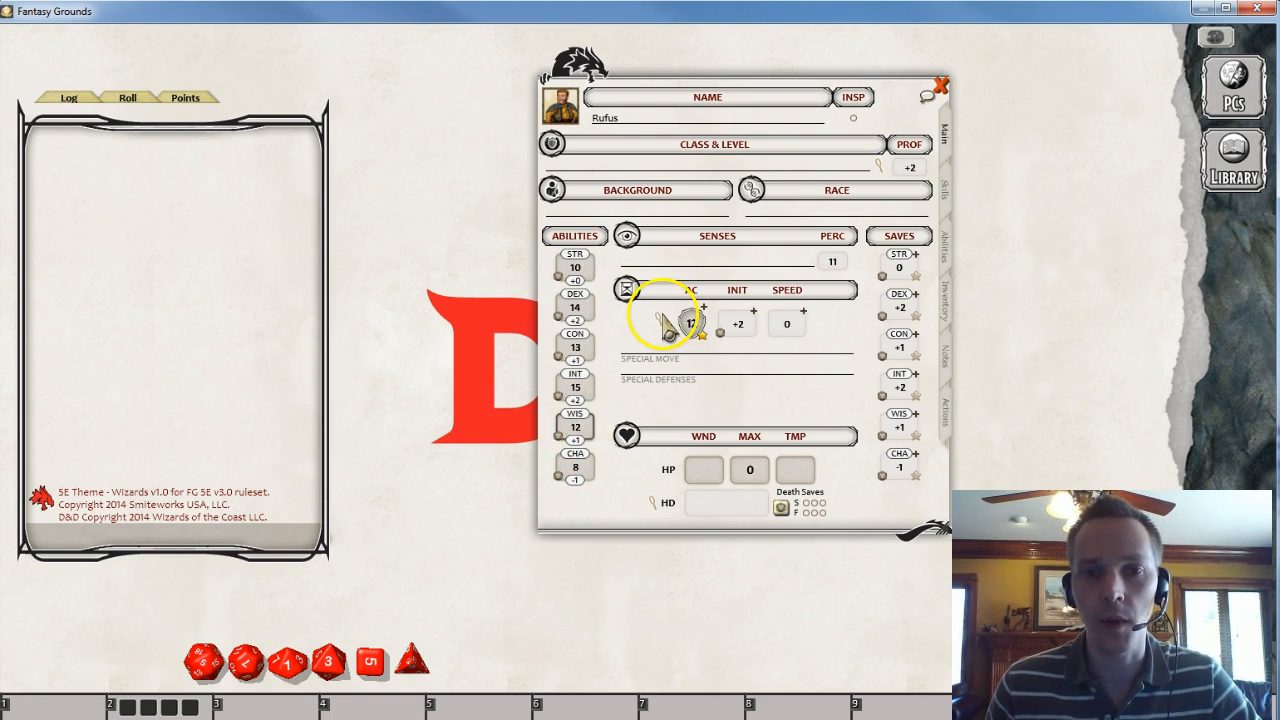
- Open the Library's modules and activate the DD PHB Class Pack - Wizard module
click(1232, 168)
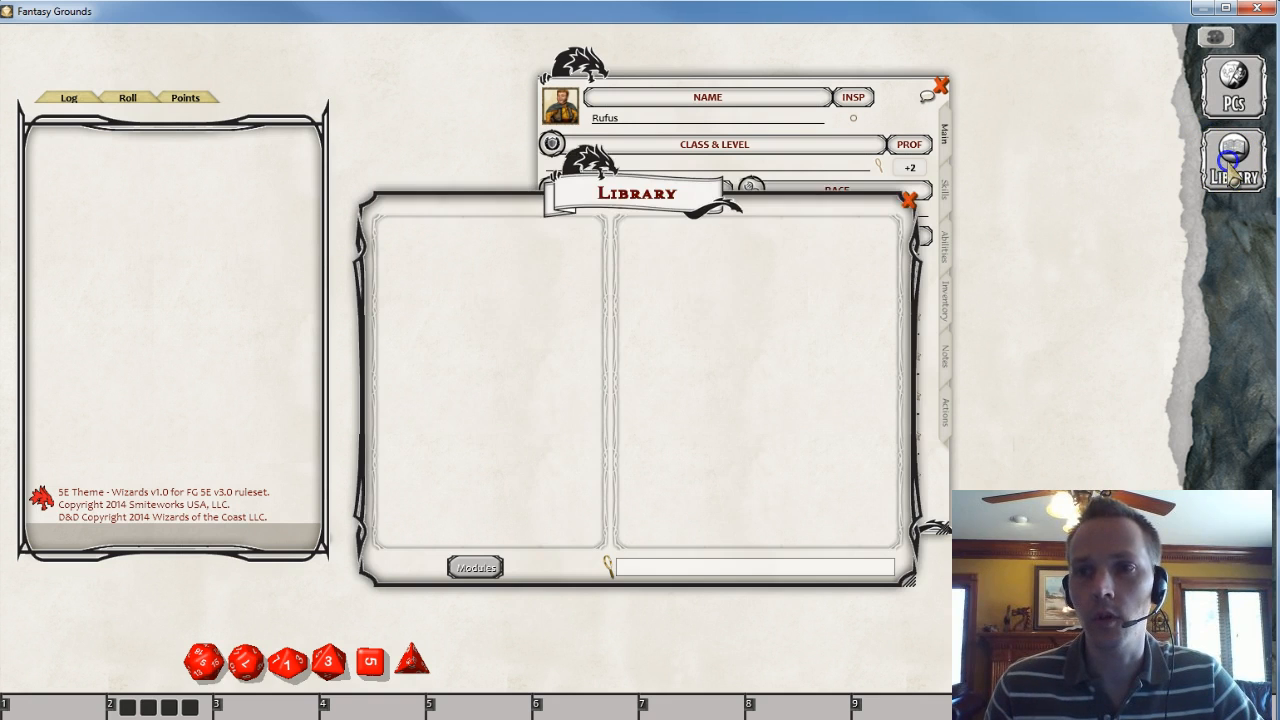
drag(643, 193, 466, 150)
drag(737, 100, 972, 81)
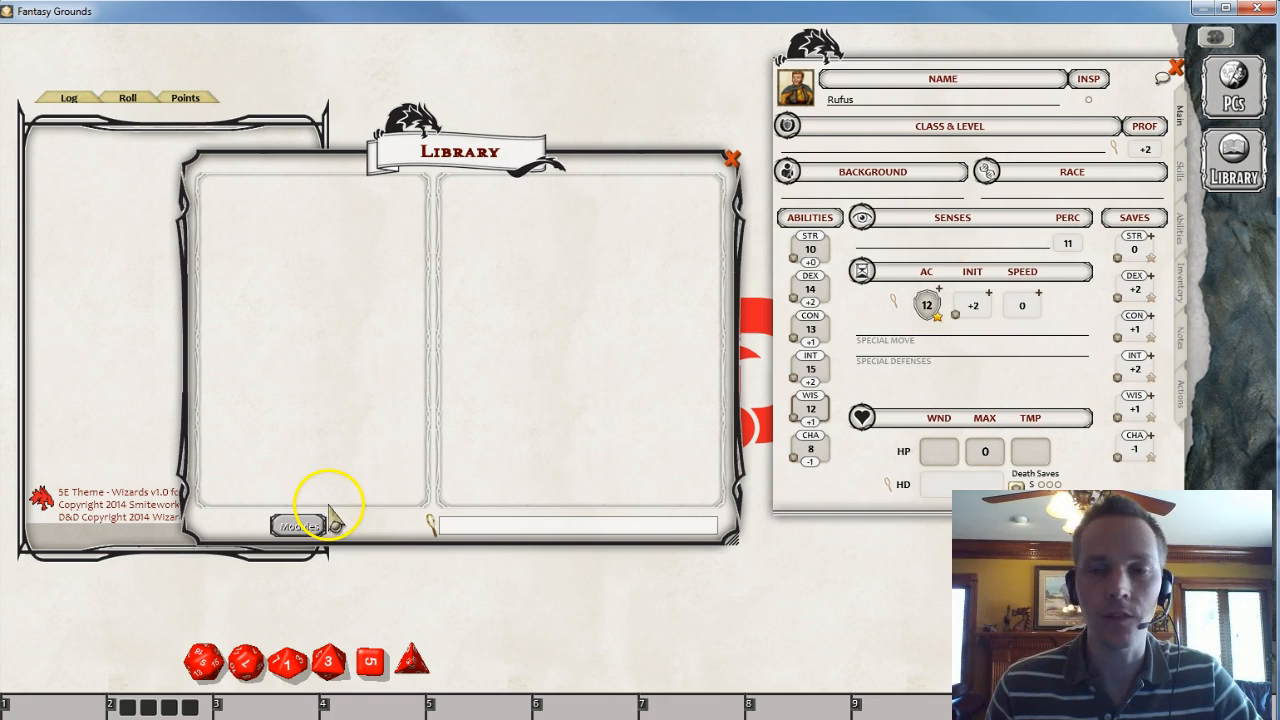
click(300, 525)
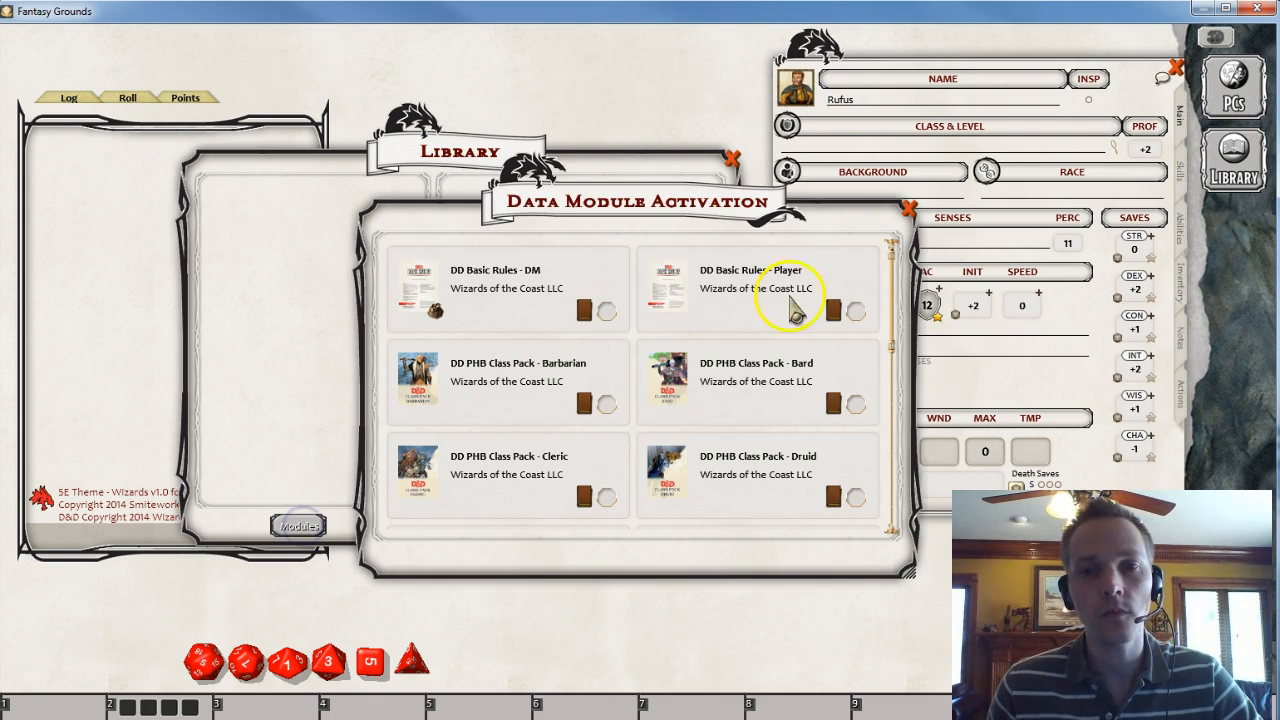
scroll(808, 376, down, 5)
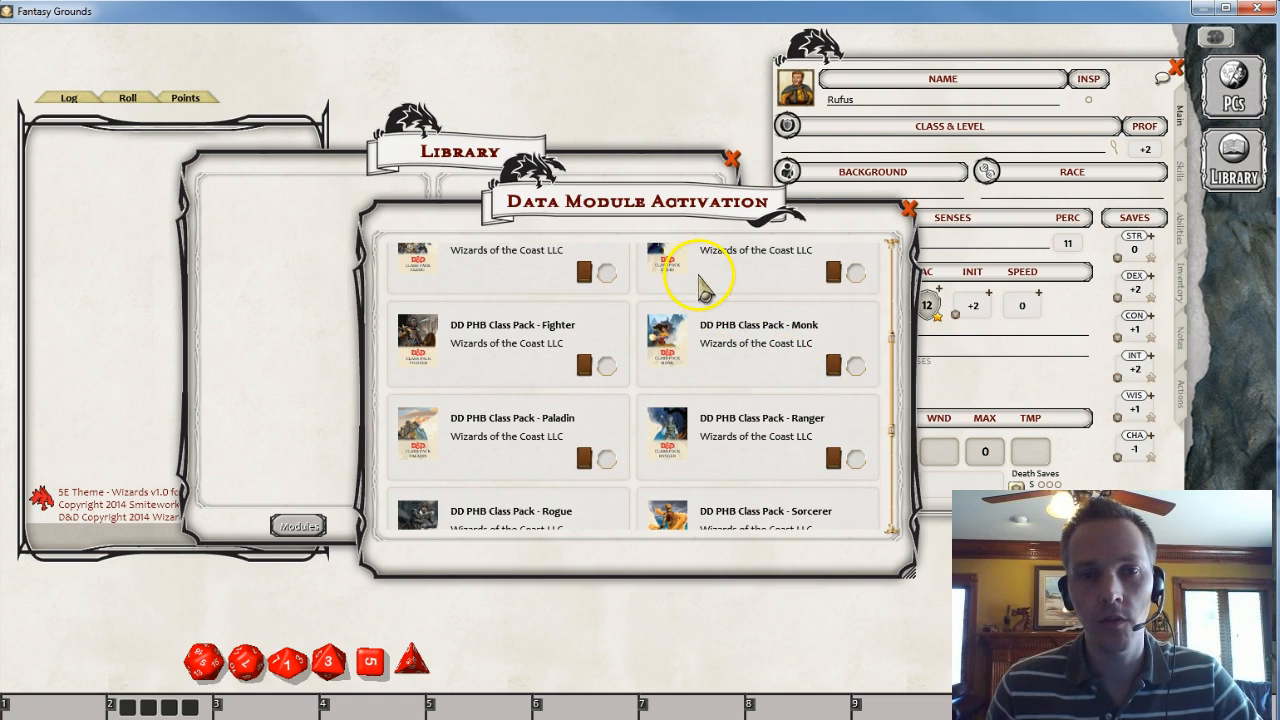
scroll(703, 290, down, 5)
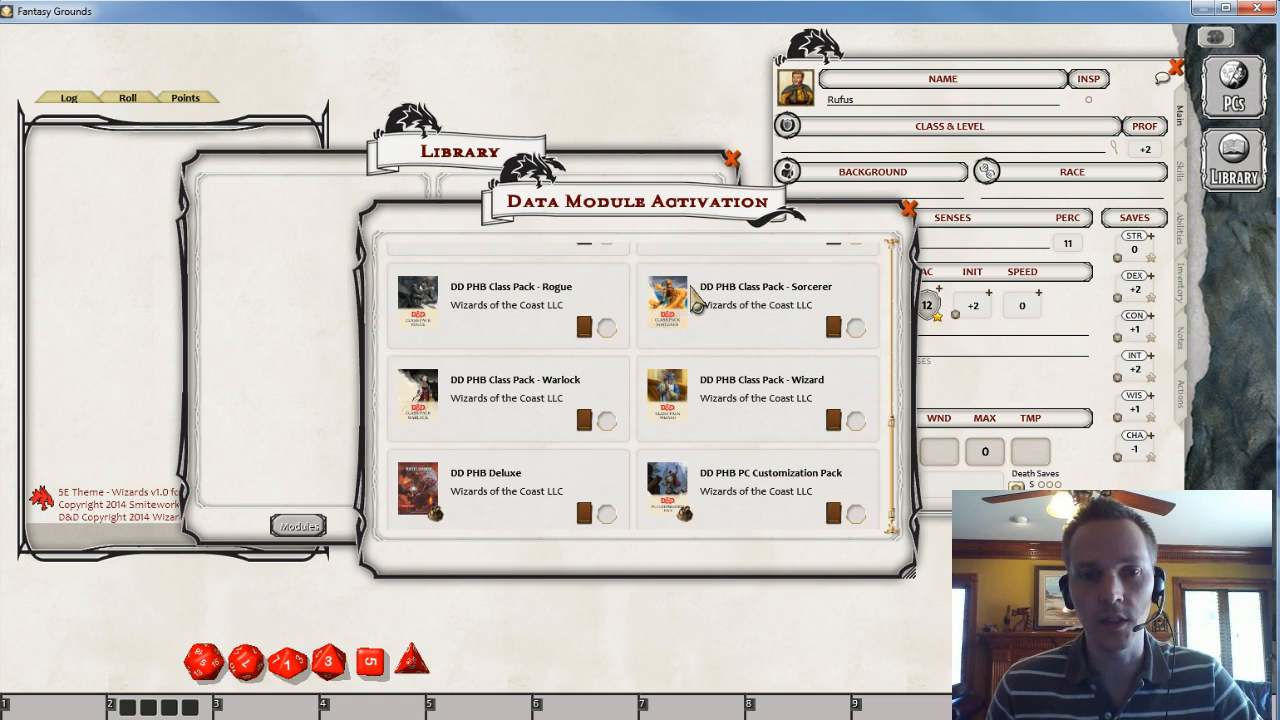
scroll(697, 303, down, 1)
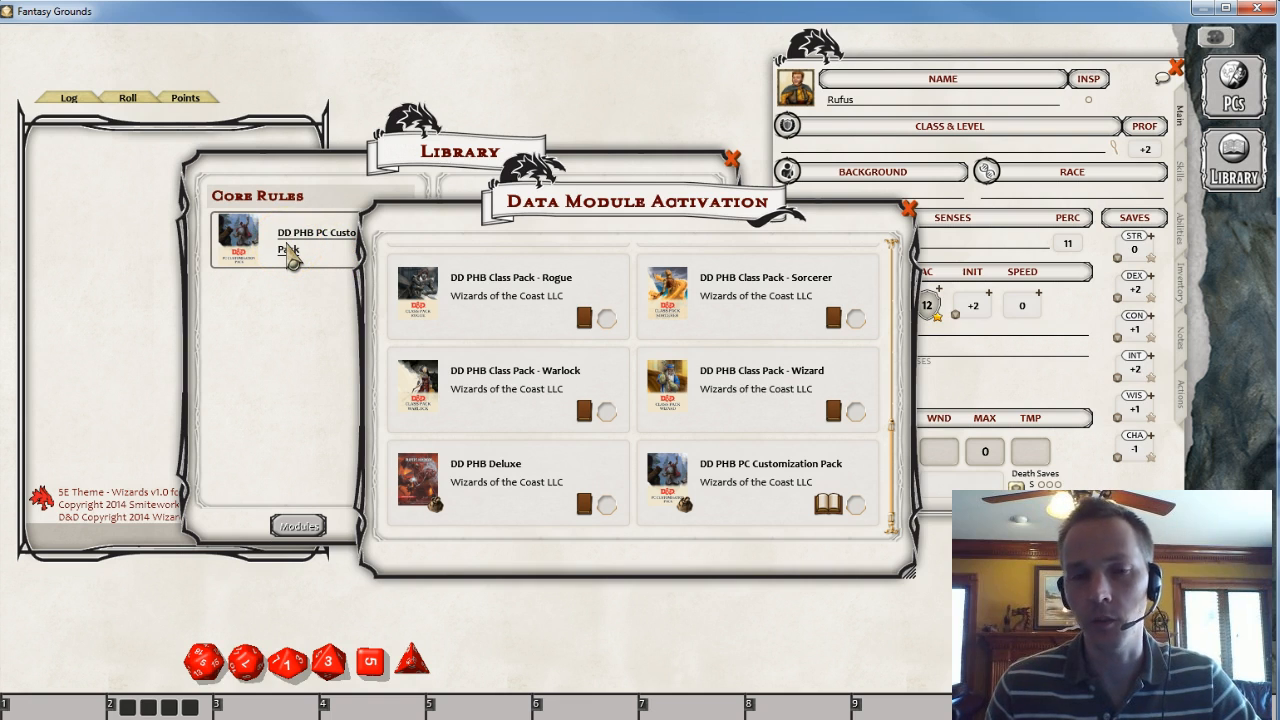
click(832, 374)
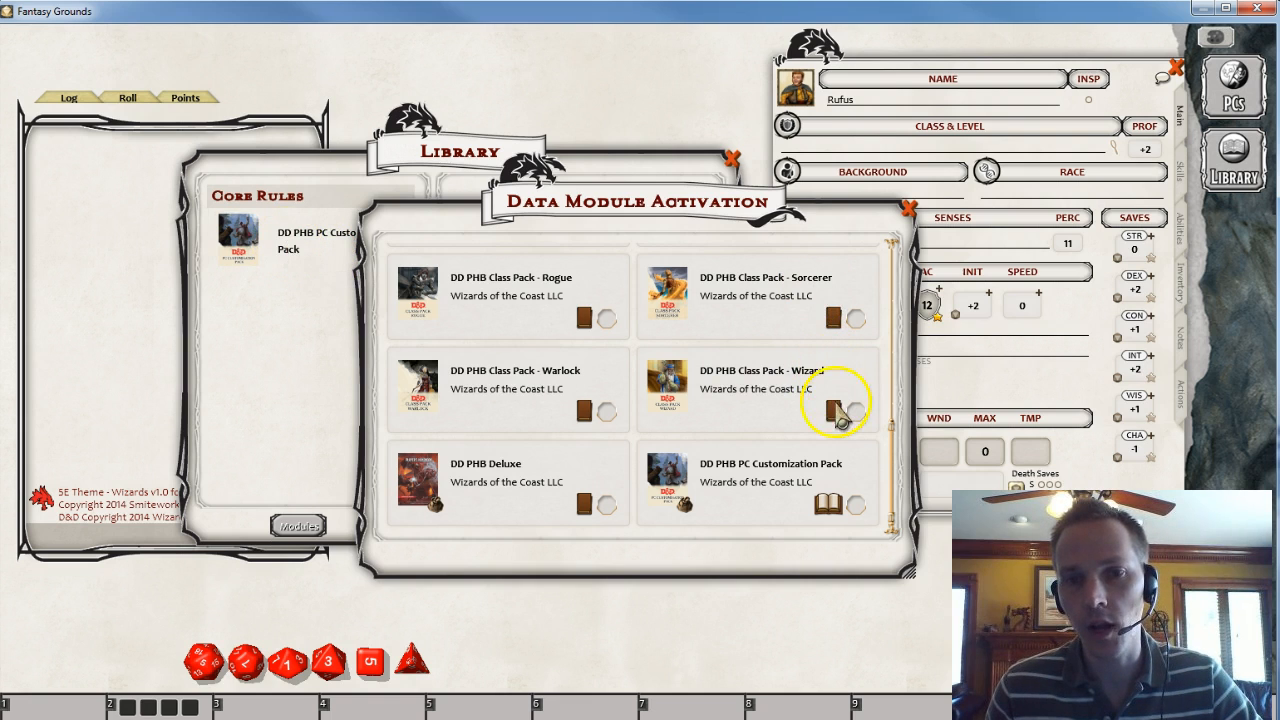
click(830, 413)
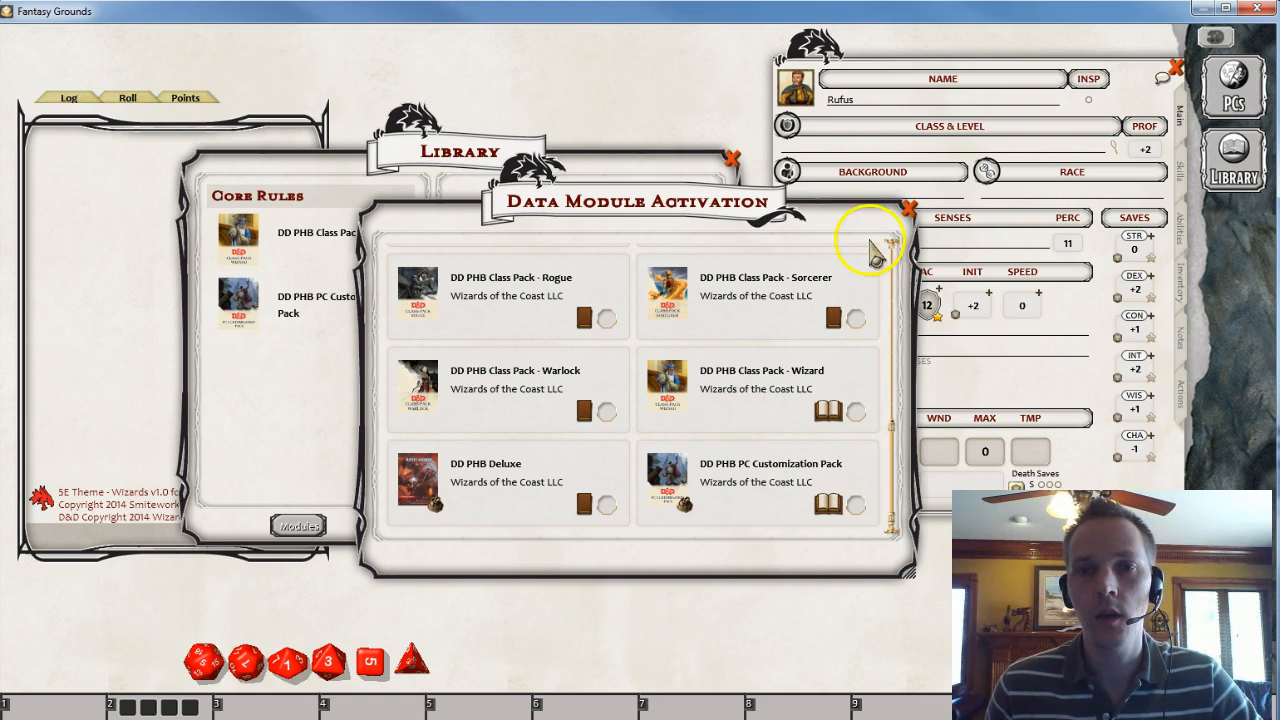
click(910, 210)
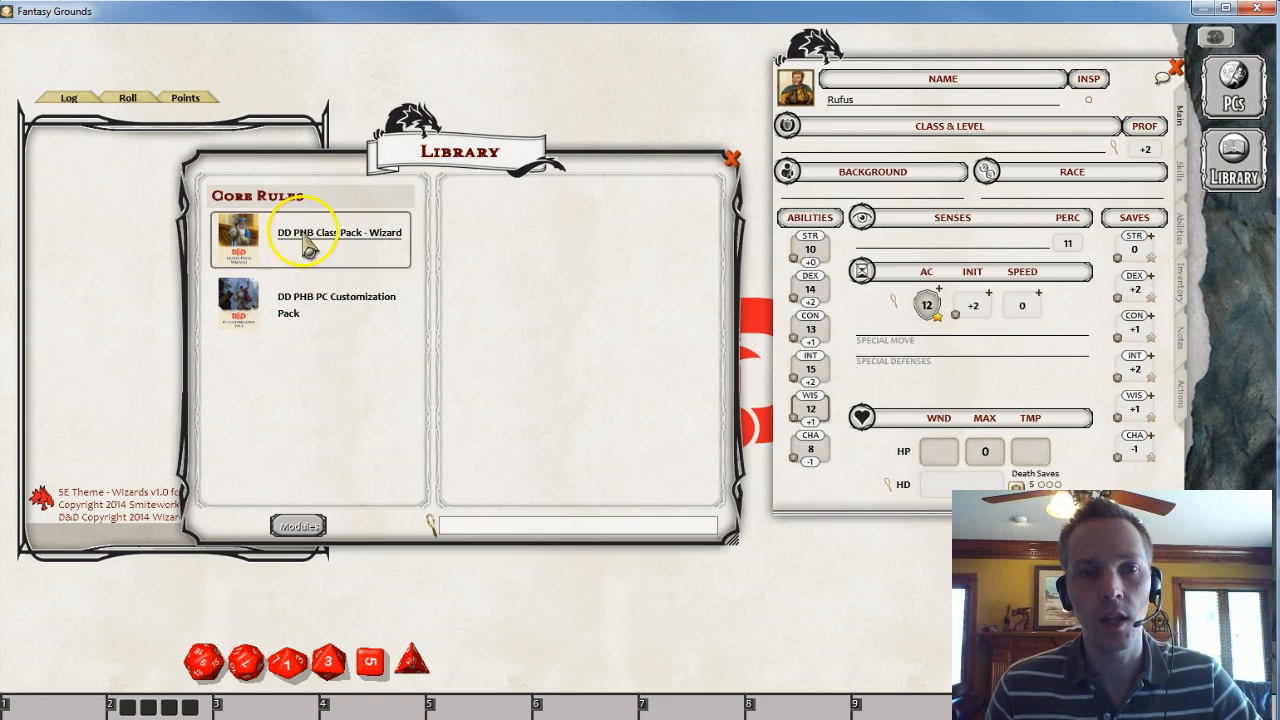
- Browse the DD PHB PC Customization Pack's races and open the Gnome race entry and its illustration
drag(337, 442, 264, 430)
click(259, 286)
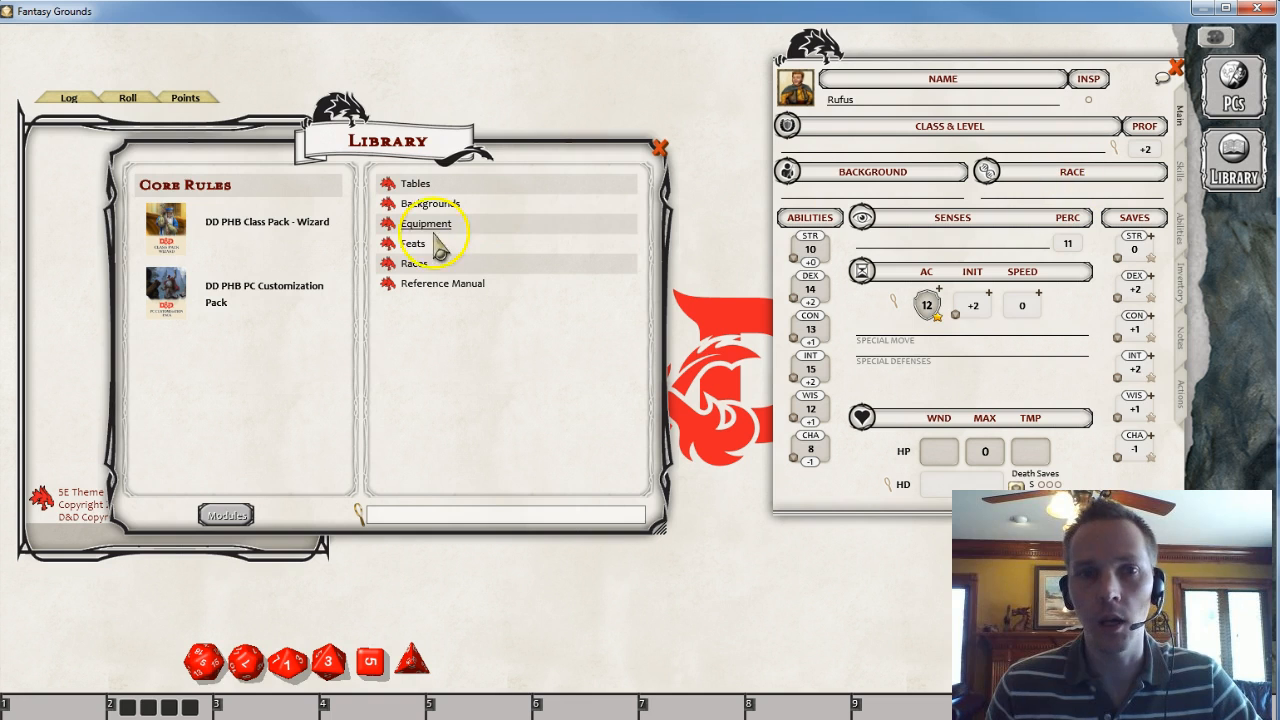
click(388, 264)
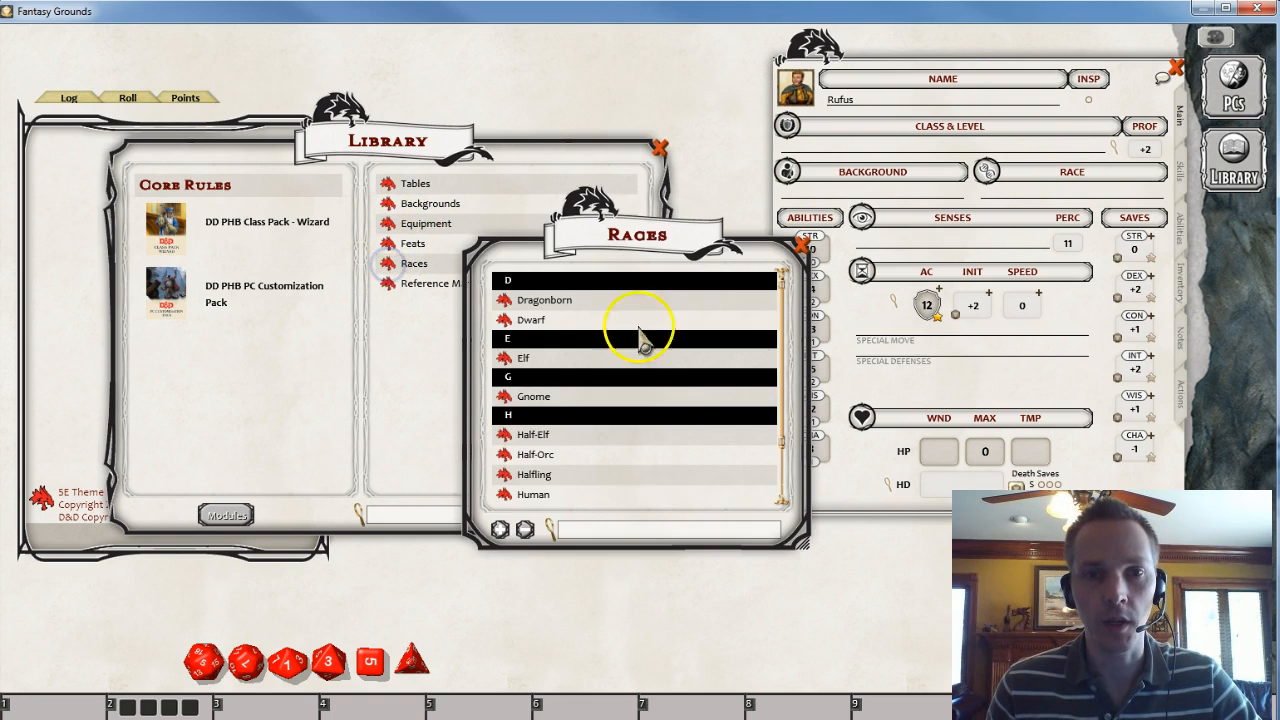
drag(657, 249, 437, 117)
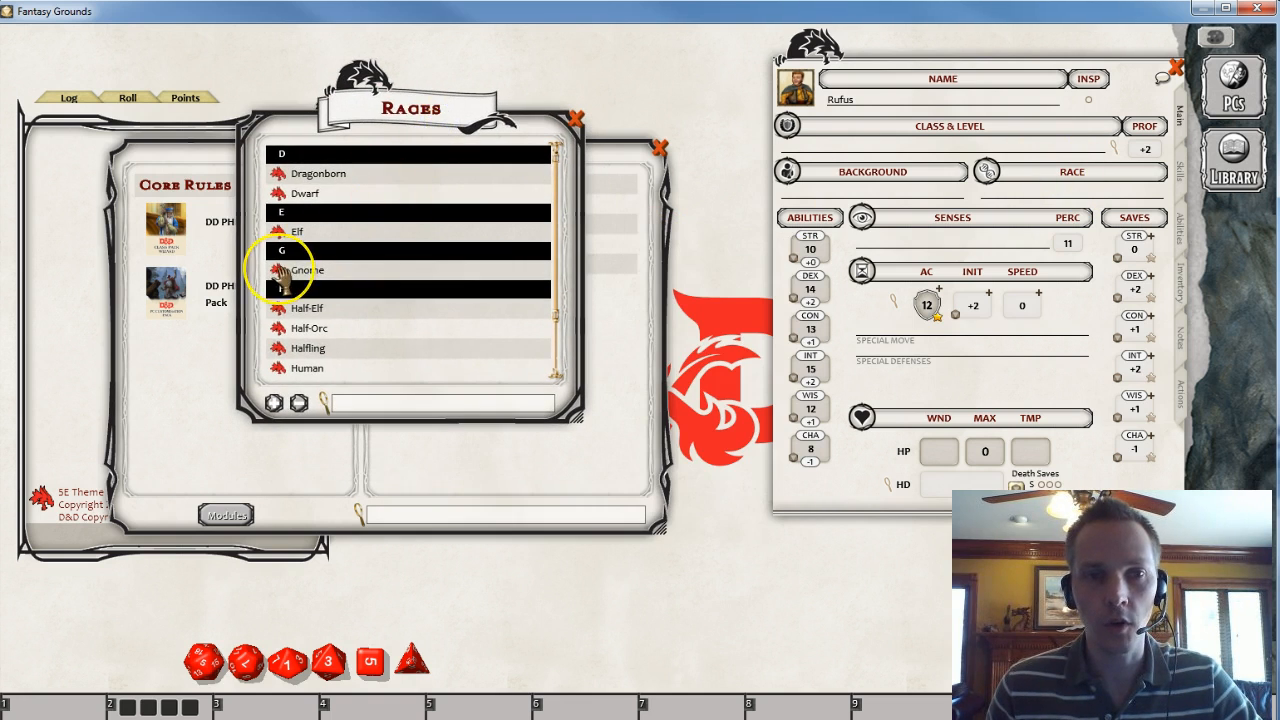
click(285, 275)
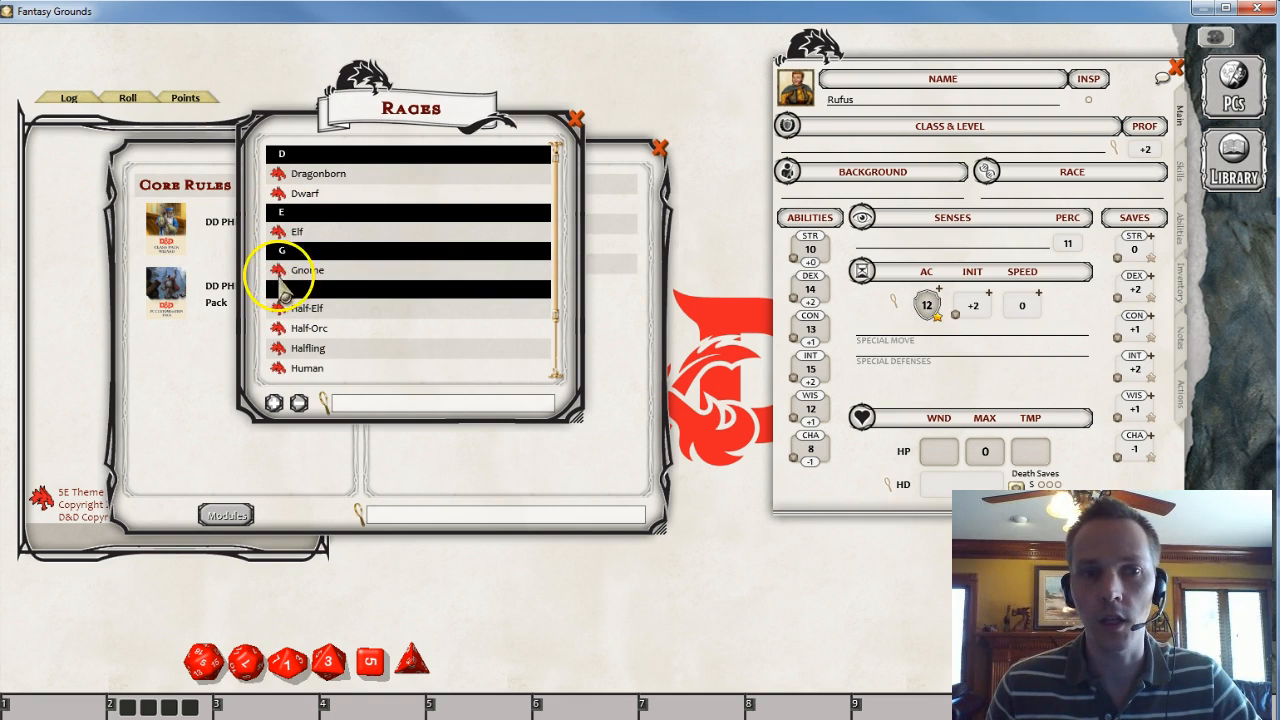
drag(599, 368, 455, 350)
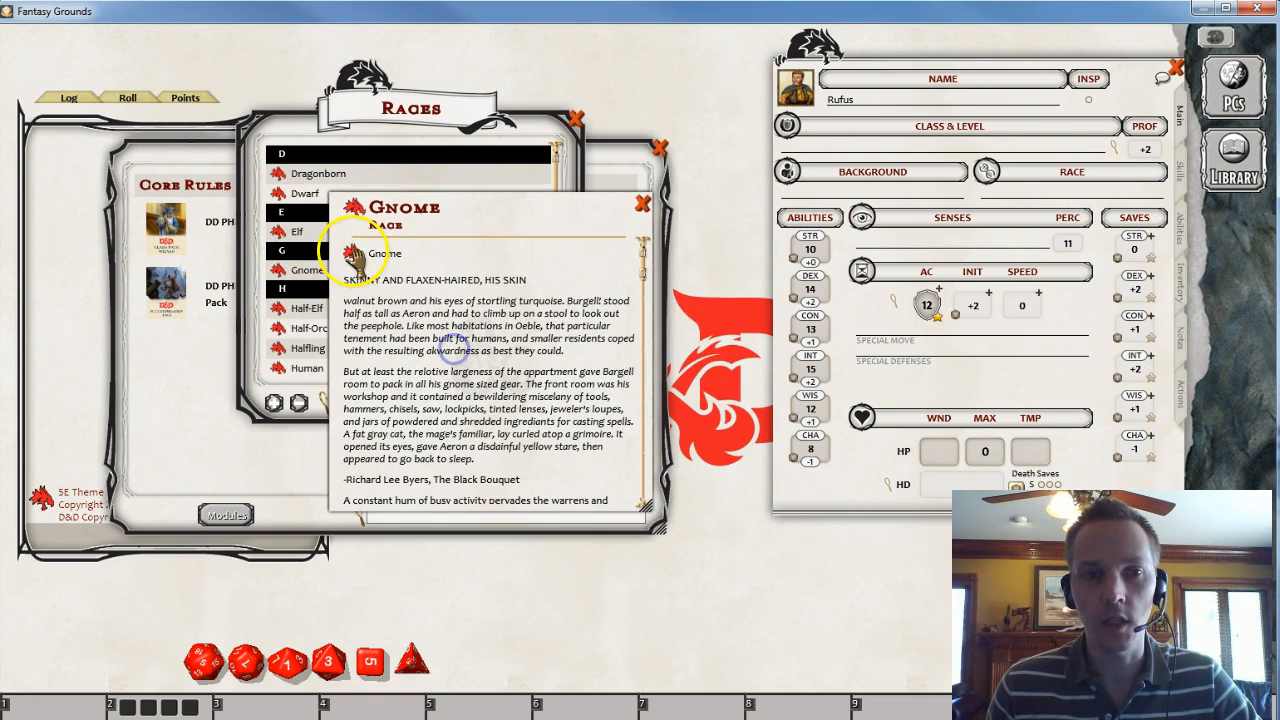
click(353, 256)
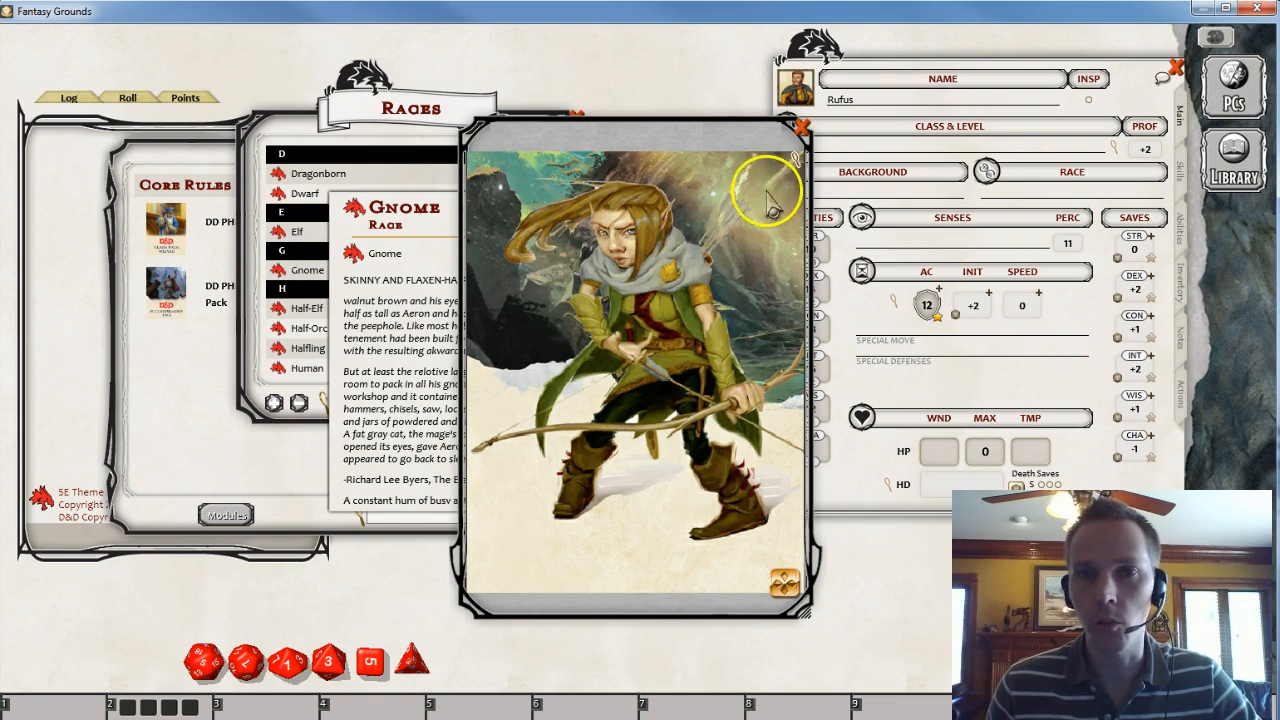
- Close the Gnome illustration and read through the Gnome race description
click(801, 127)
scroll(404, 327, down, 5)
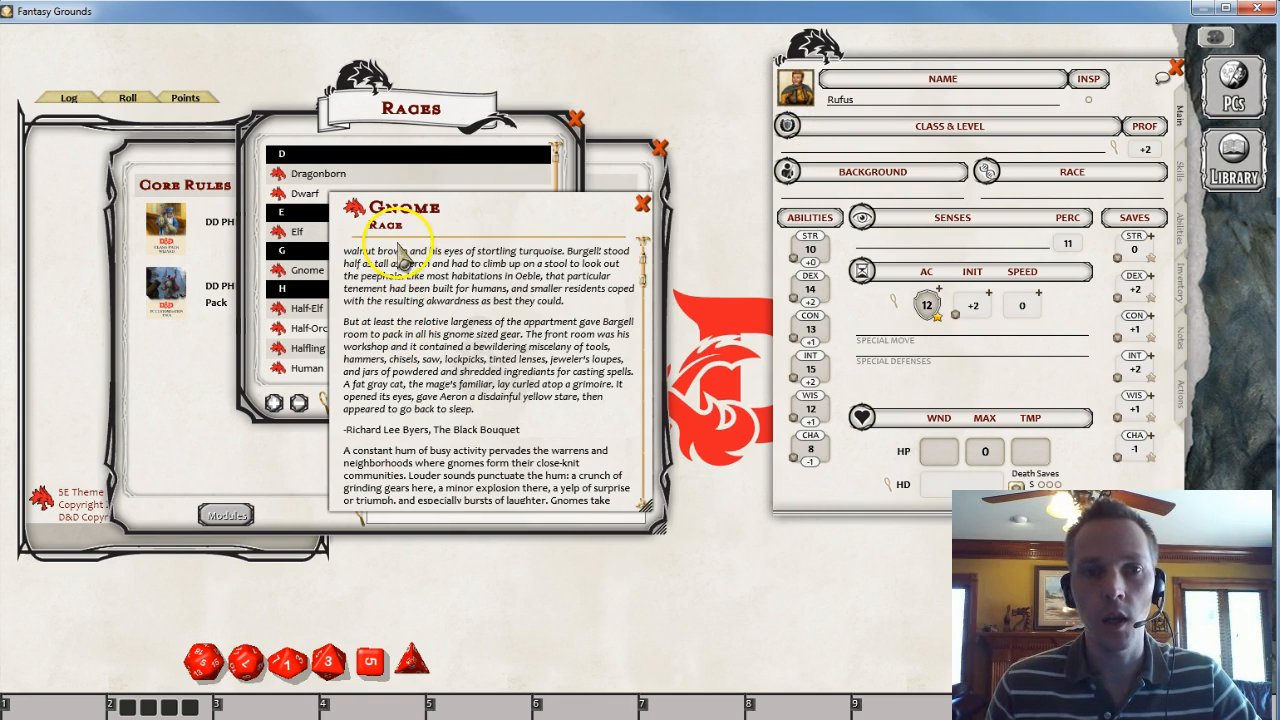
scroll(400, 358, down, 15)
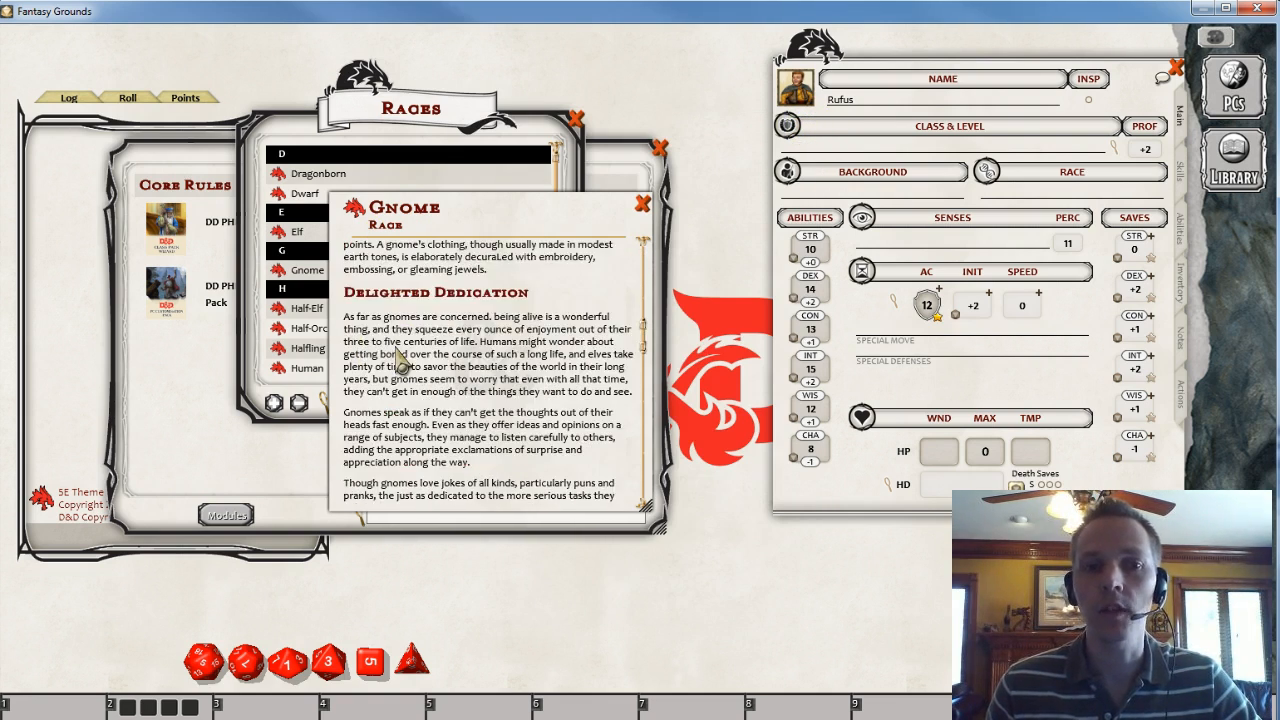
scroll(400, 358, down, 8)
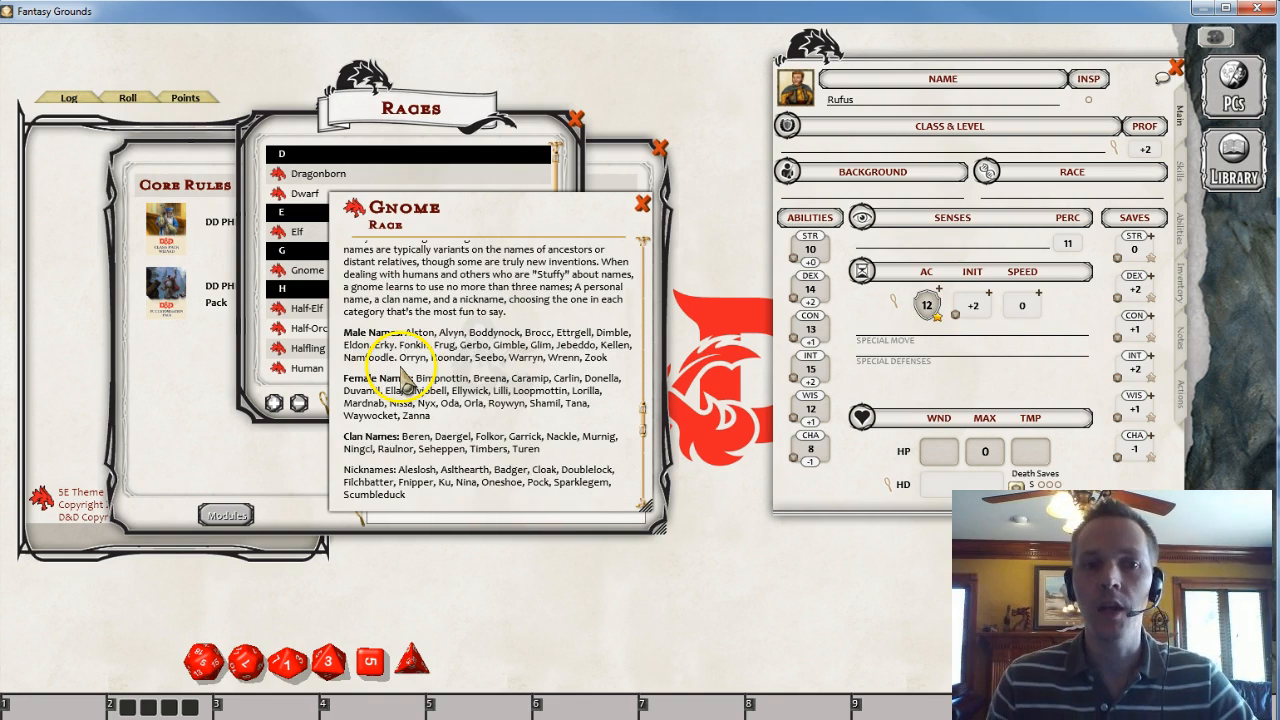
scroll(404, 380, down, 6)
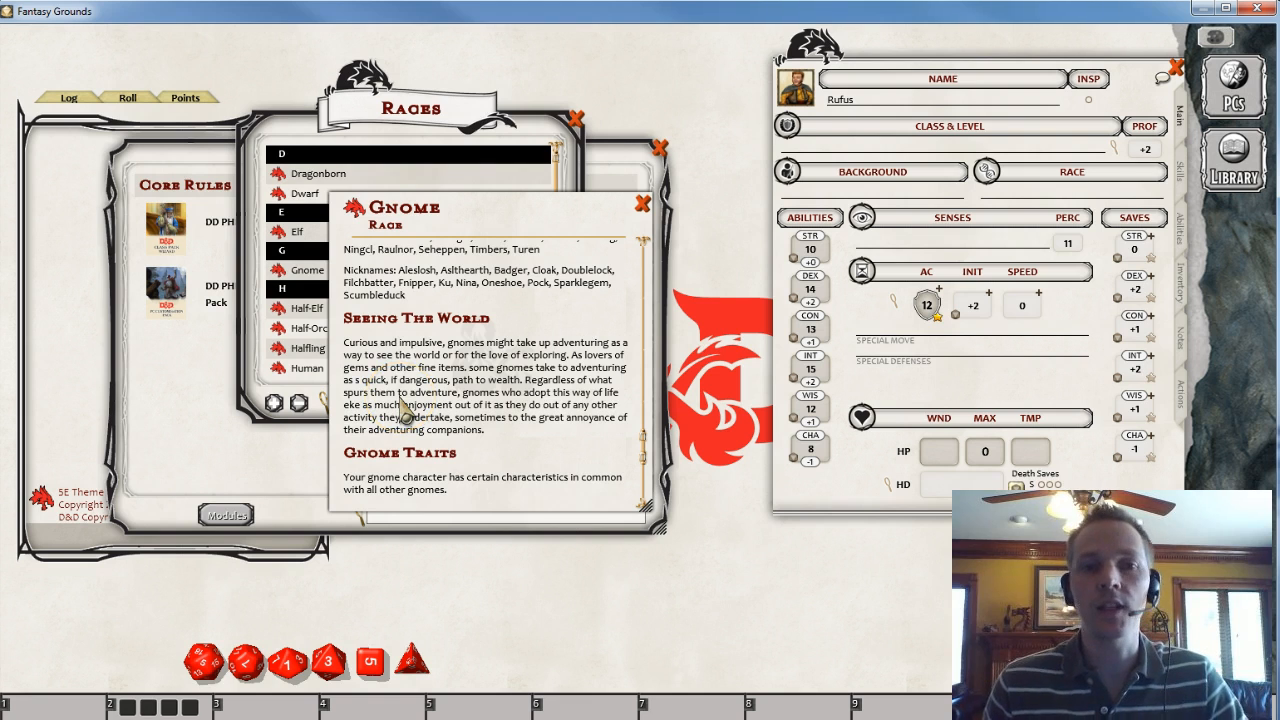
scroll(400, 420, down, 3)
scroll(399, 437, down, 3)
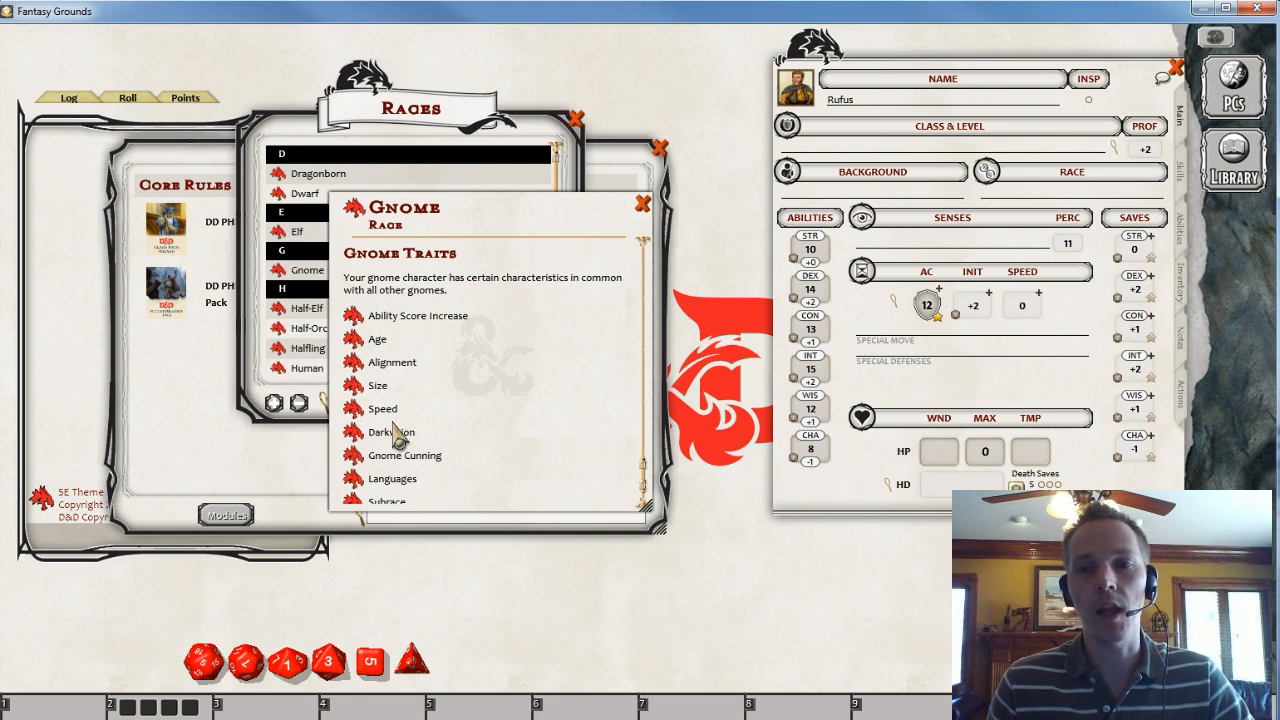
- Open and close the Gnome's Ability Score Increase, Age and Gnome Cunning racial traits
click(355, 318)
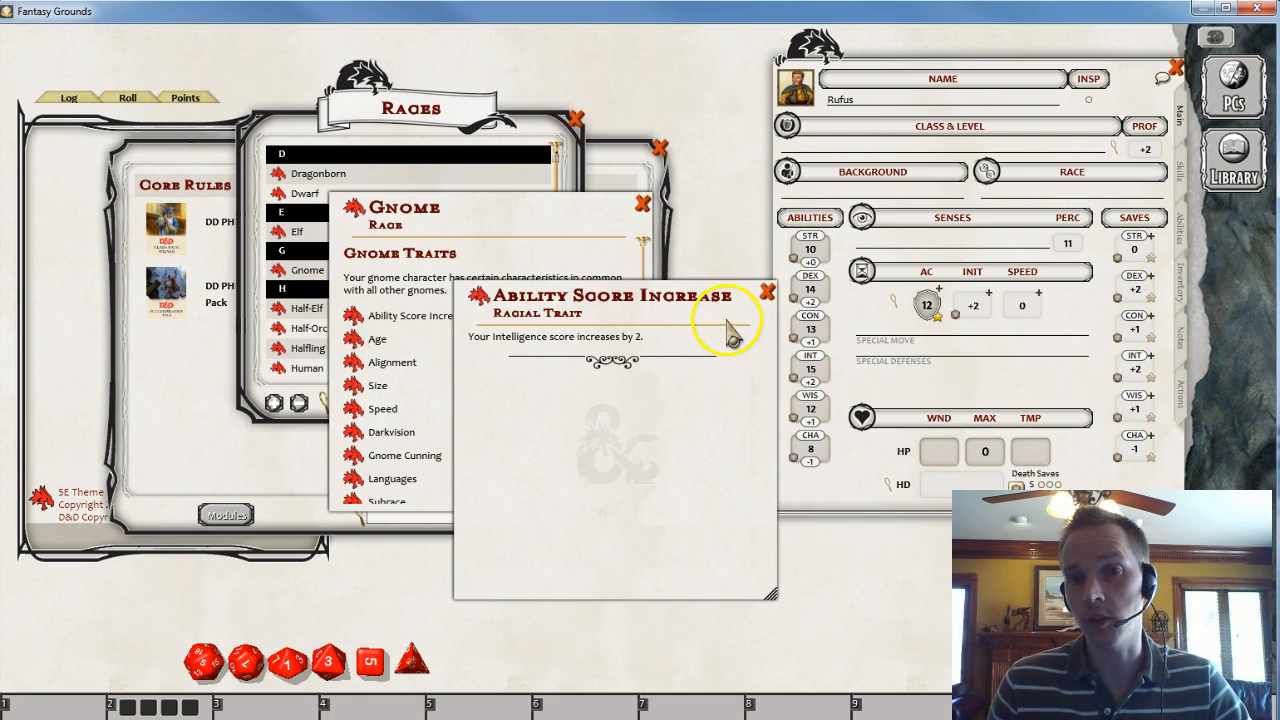
click(767, 292)
click(353, 340)
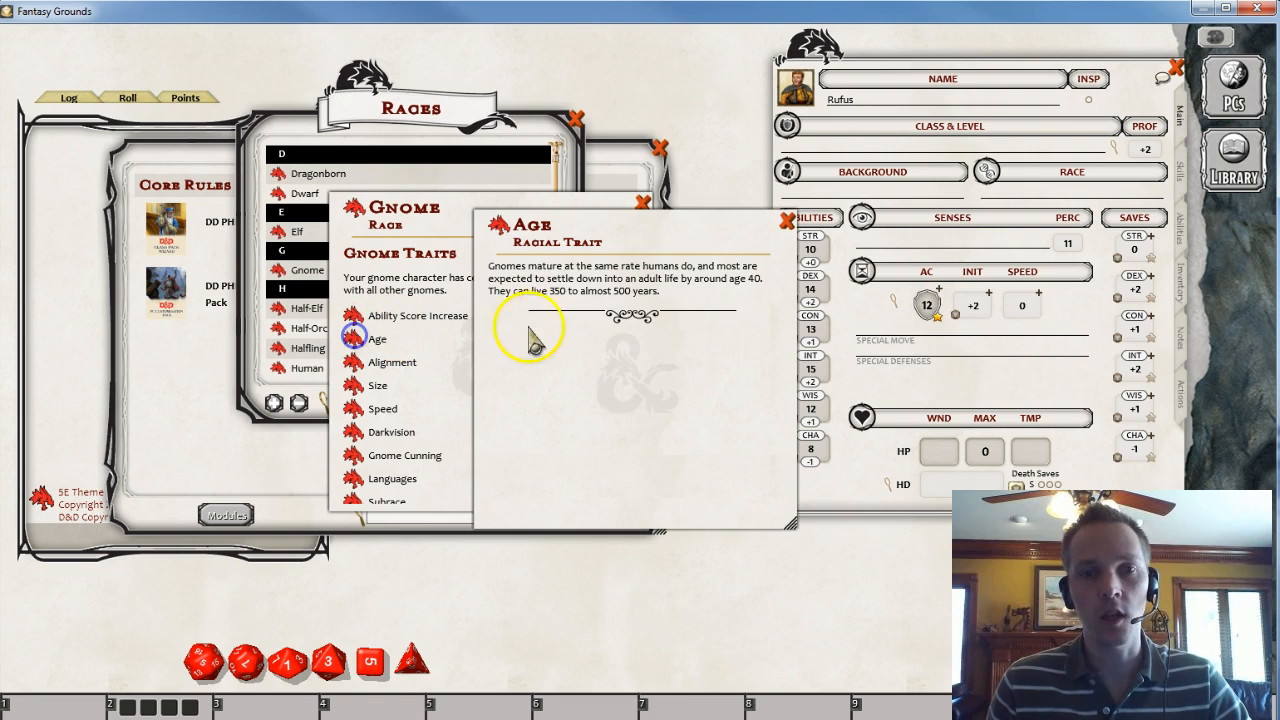
click(788, 221)
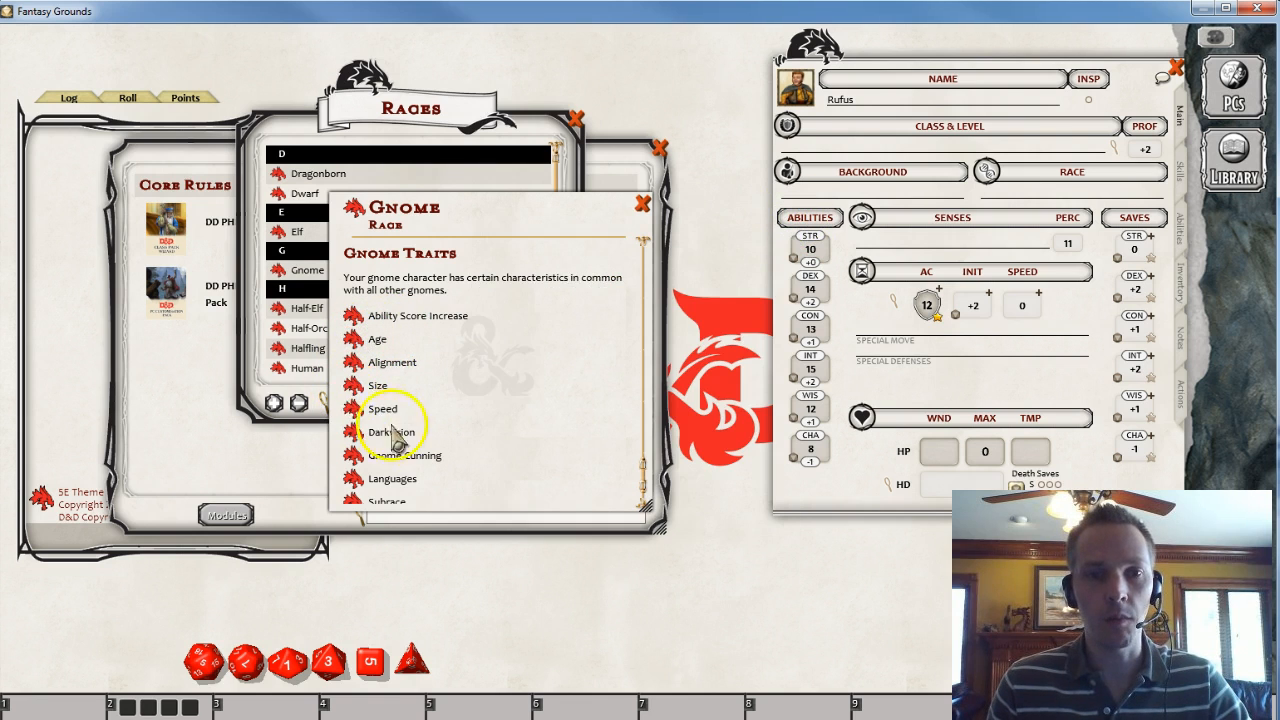
scroll(400, 425, down, 1)
click(372, 410)
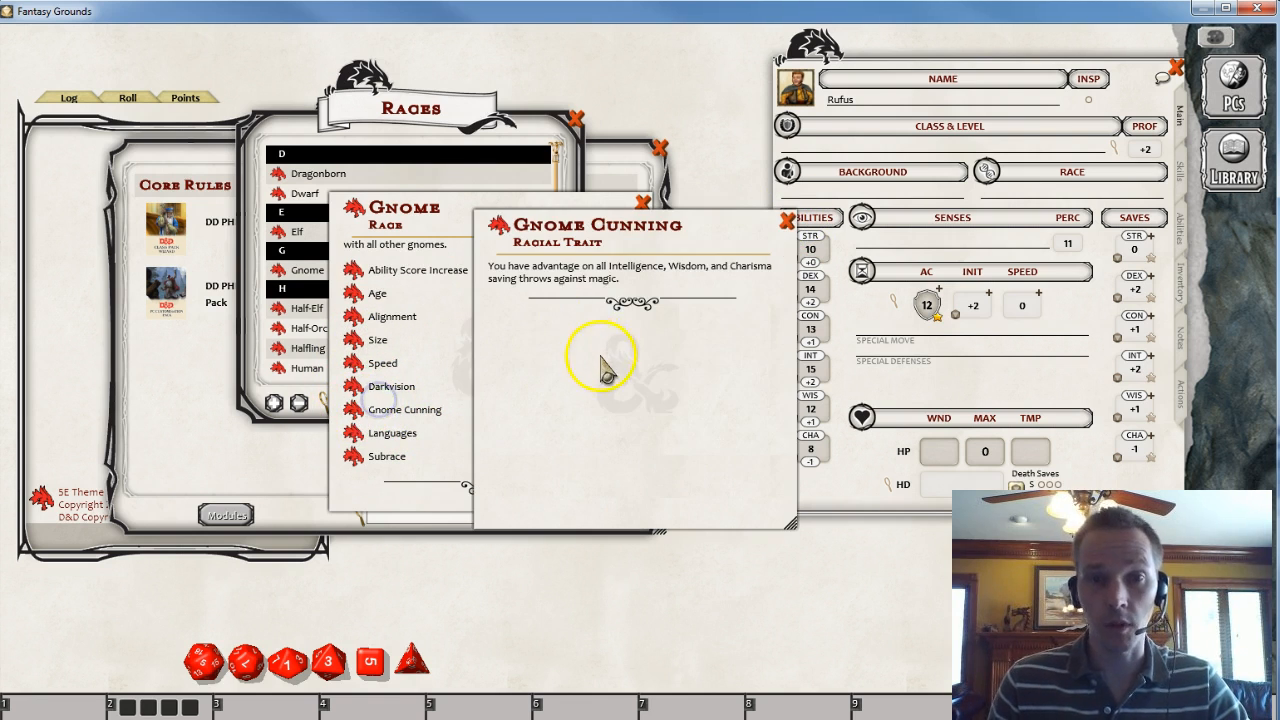
drag(594, 357, 590, 402)
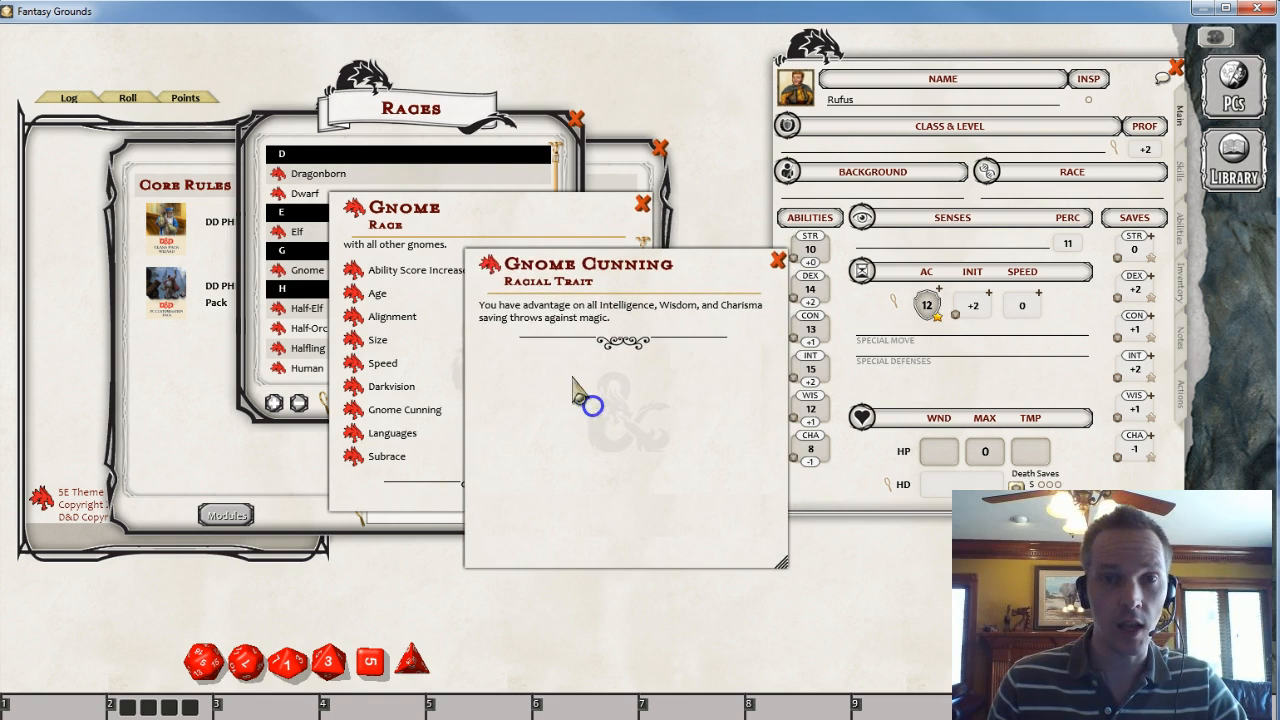
click(777, 261)
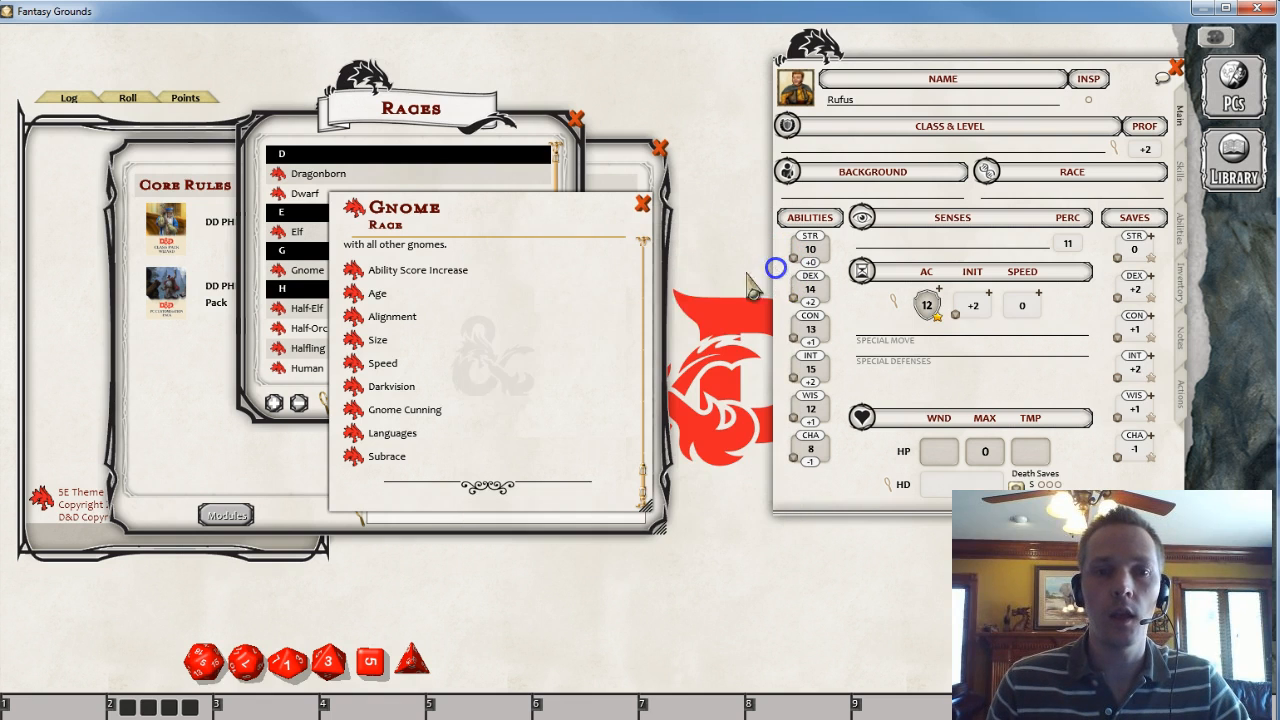
- Open the Gnome Subrace trait, review the Forest Gnome and Rock Gnome subraces, and close those windows
click(352, 460)
drag(551, 434, 443, 456)
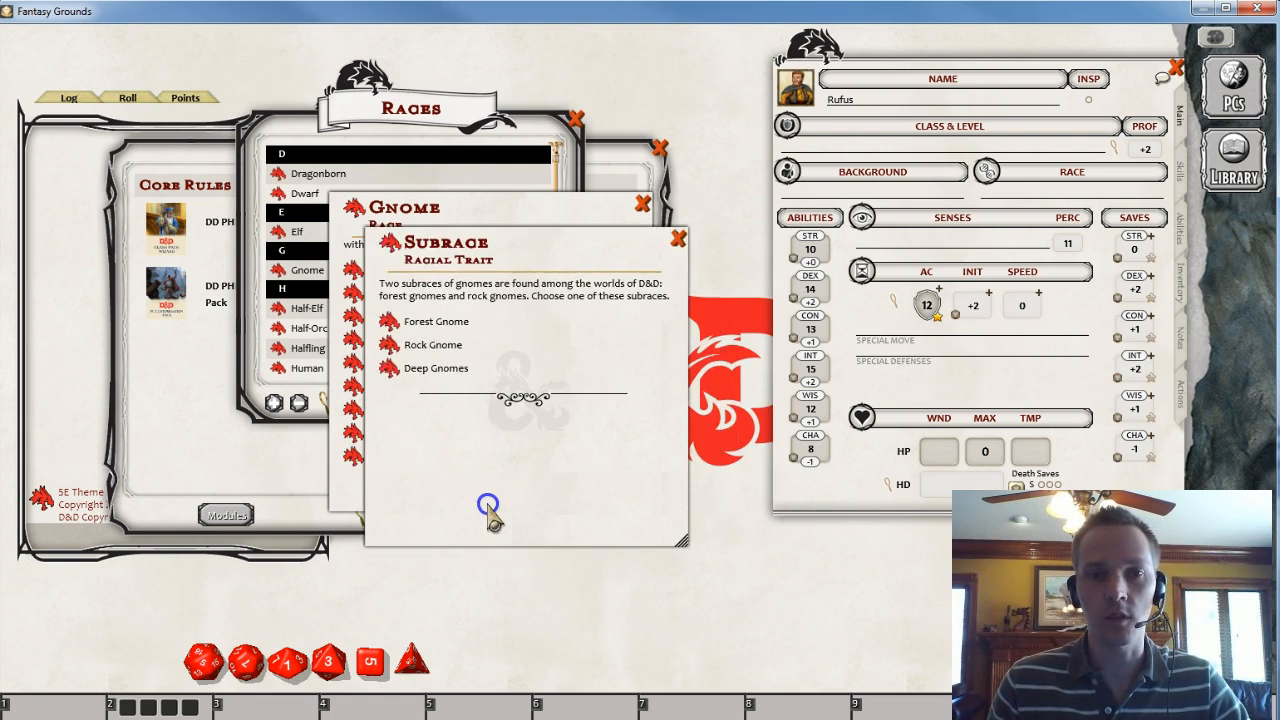
click(389, 322)
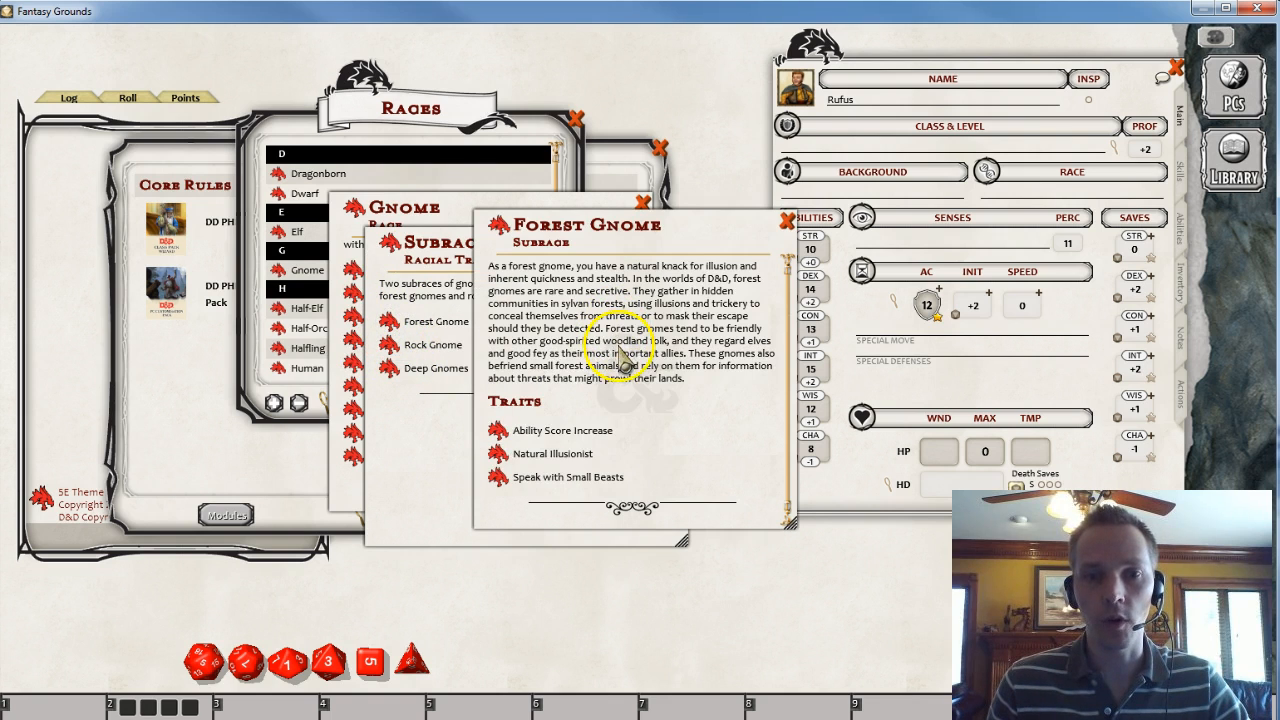
click(786, 221)
click(389, 345)
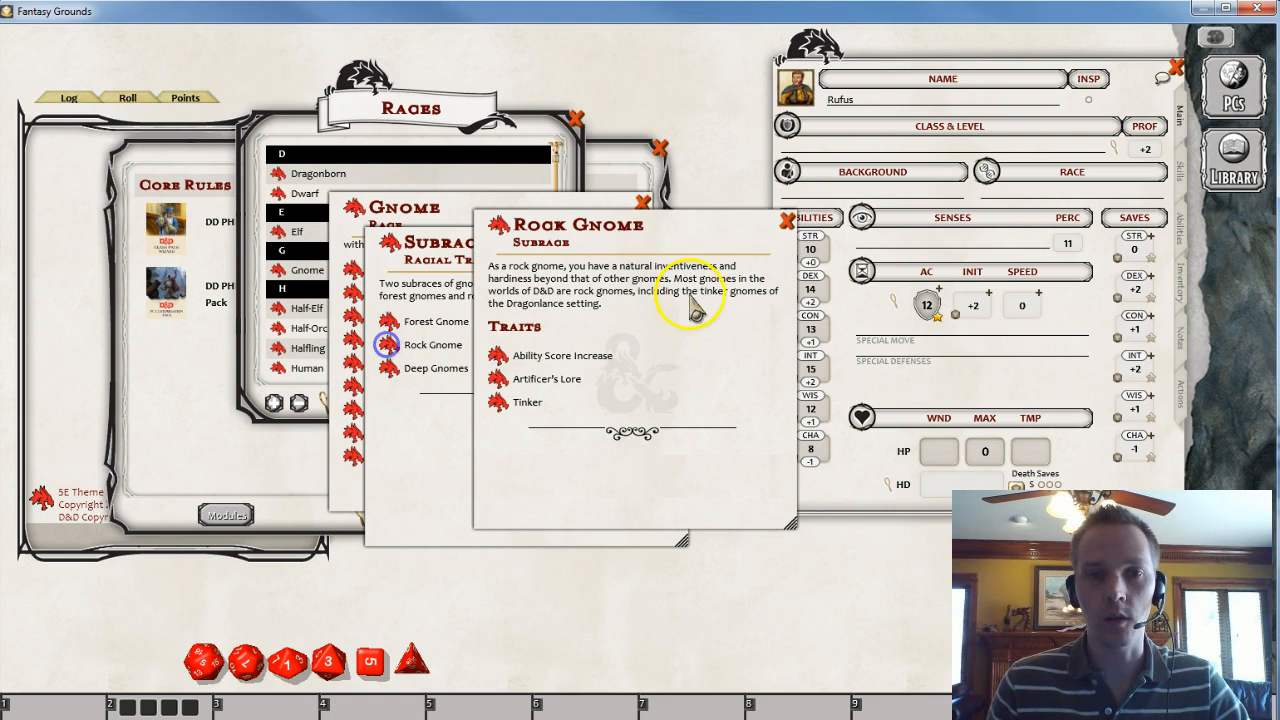
click(787, 221)
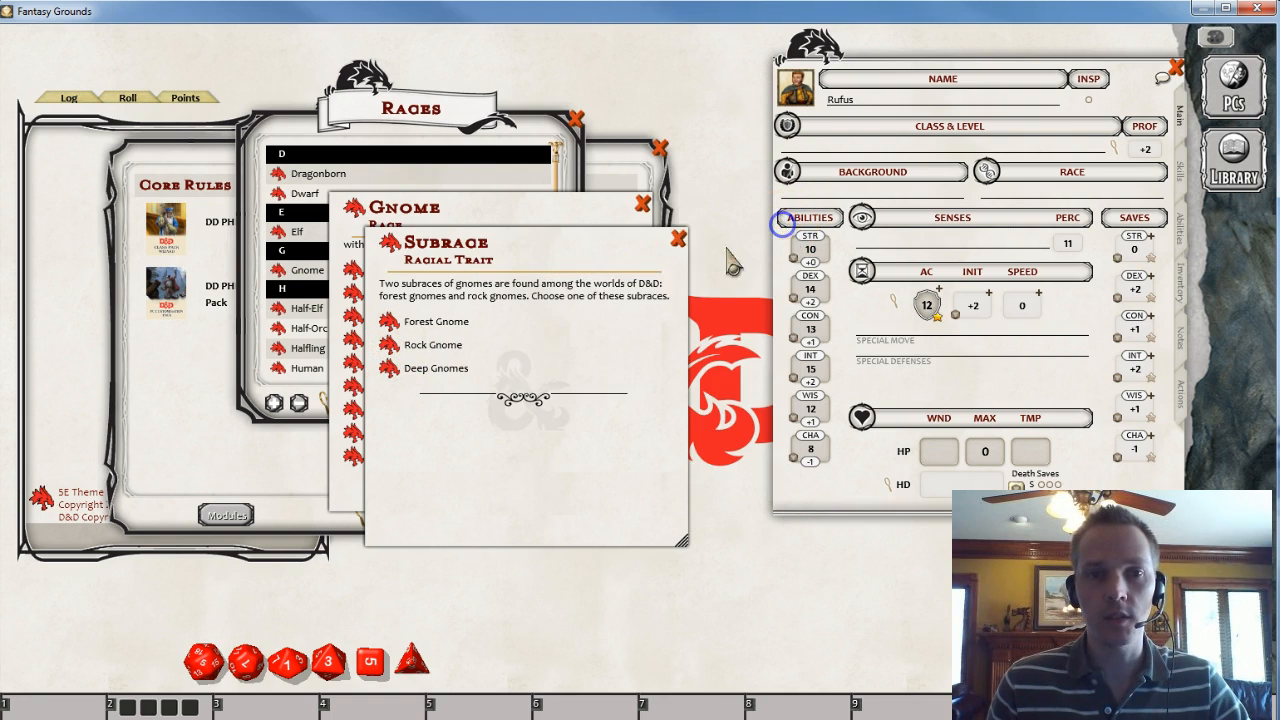
drag(443, 477, 258, 457)
click(187, 330)
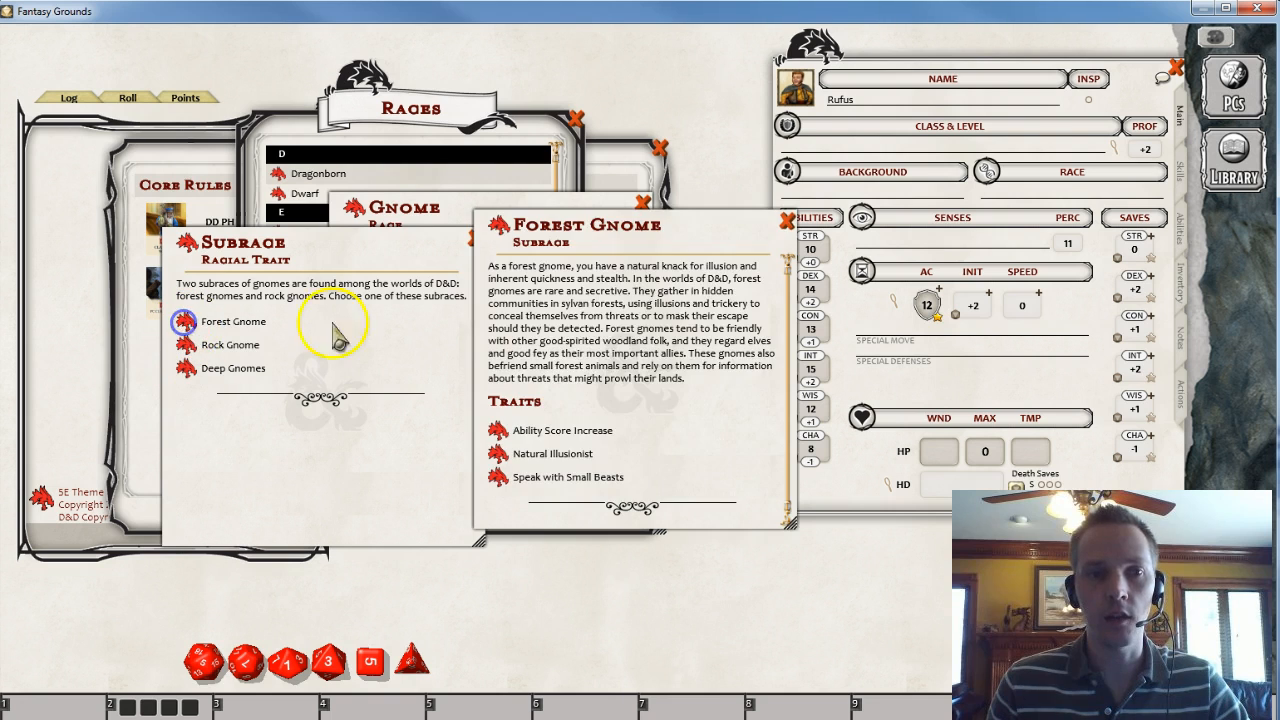
drag(606, 349, 305, 290)
click(485, 161)
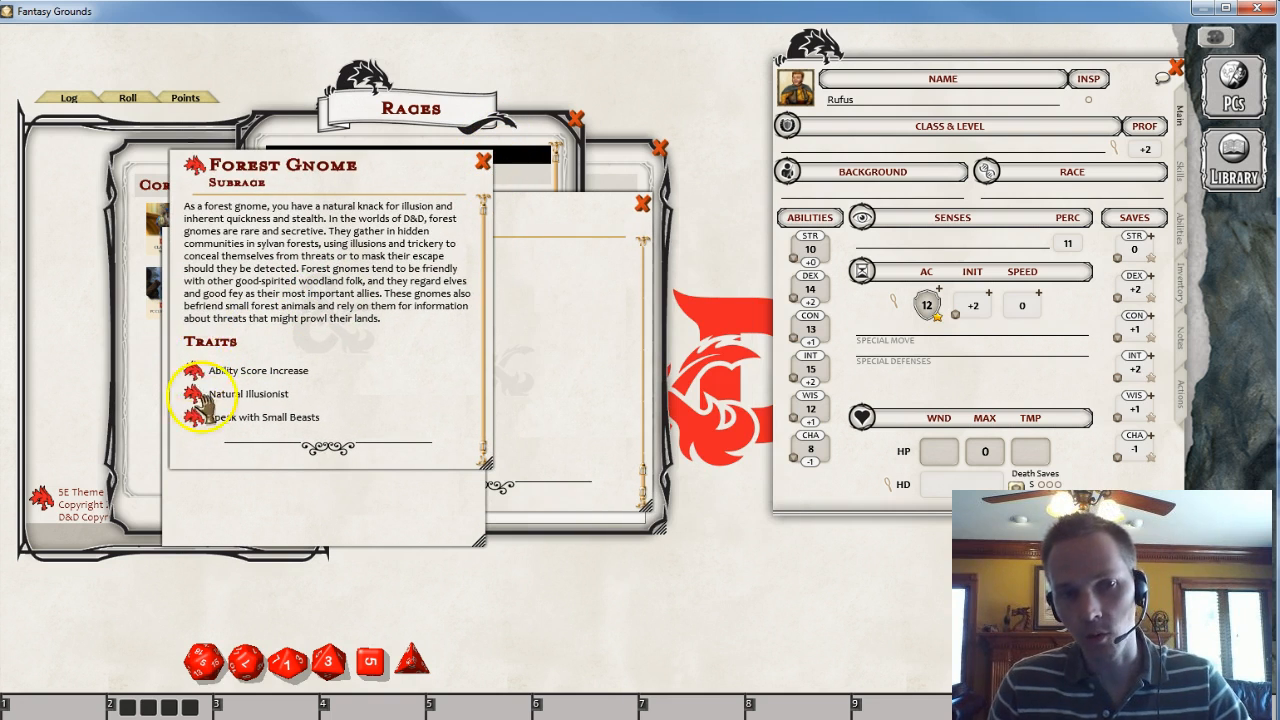
click(484, 161)
click(475, 239)
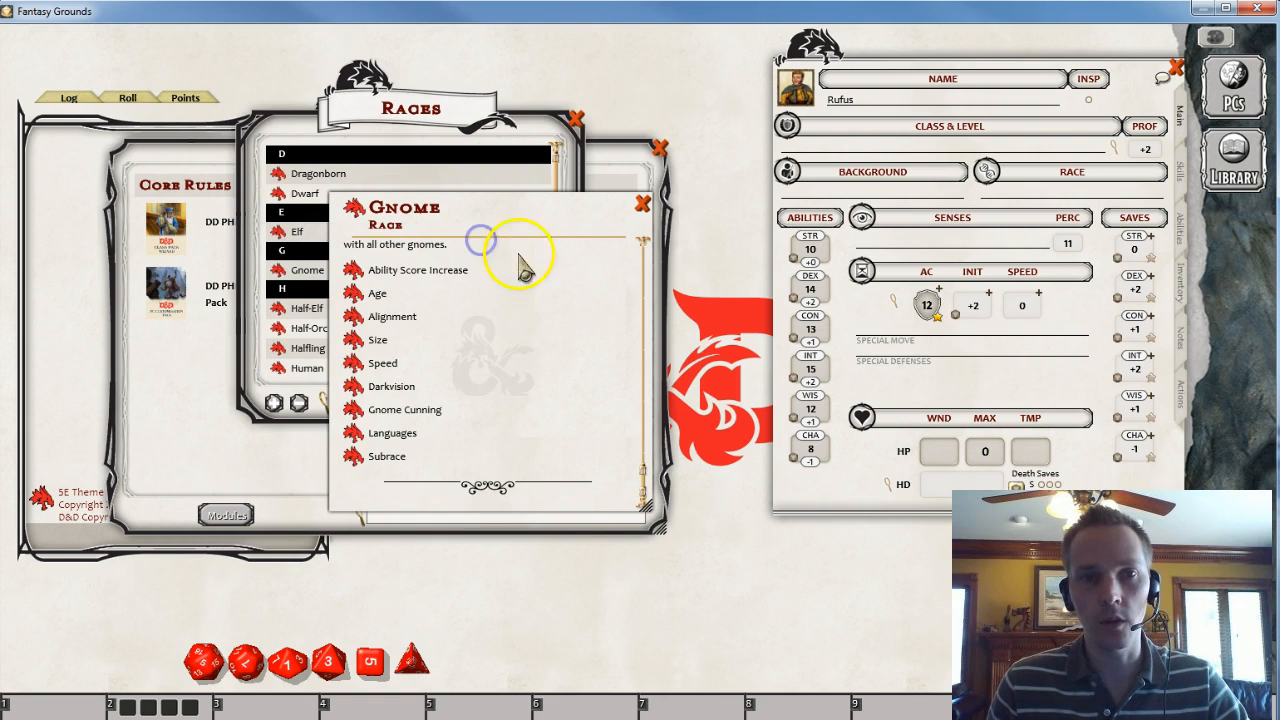
- Assign the Gnome race to Rufus's character sheet, choosing the Forest Gnome subrace
scroll(548, 316, up, 6)
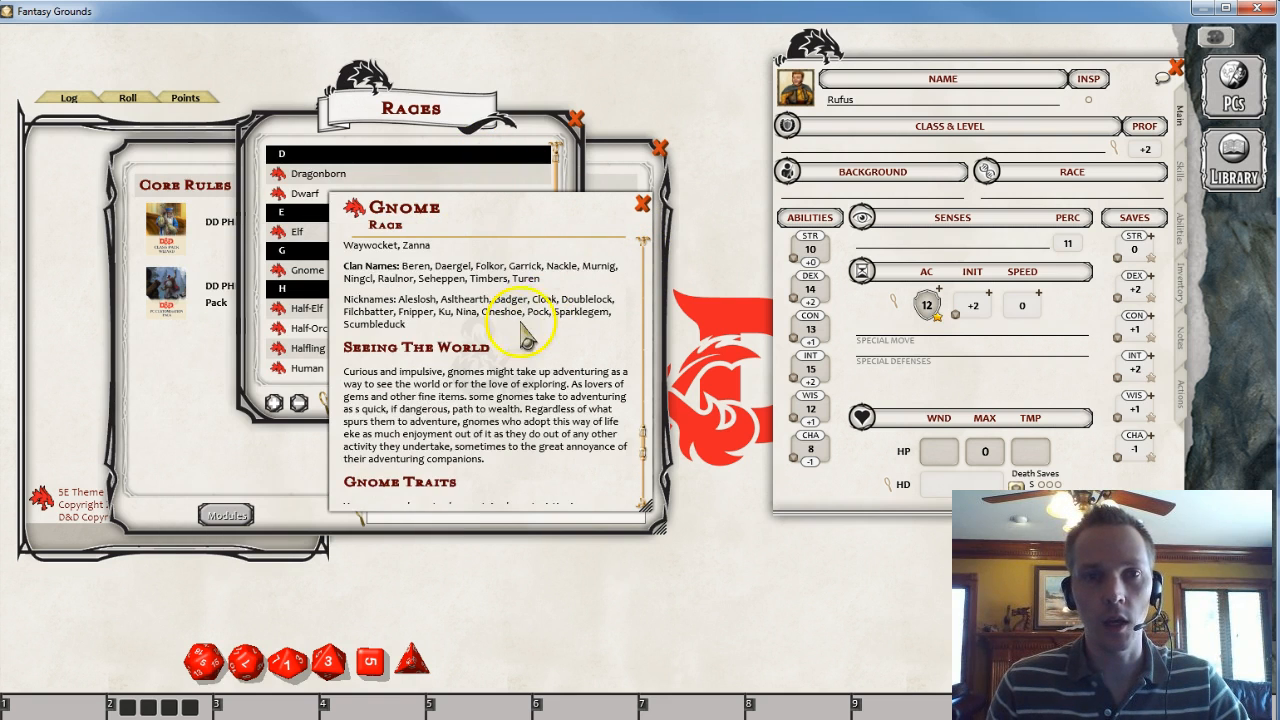
drag(355, 215, 1044, 194)
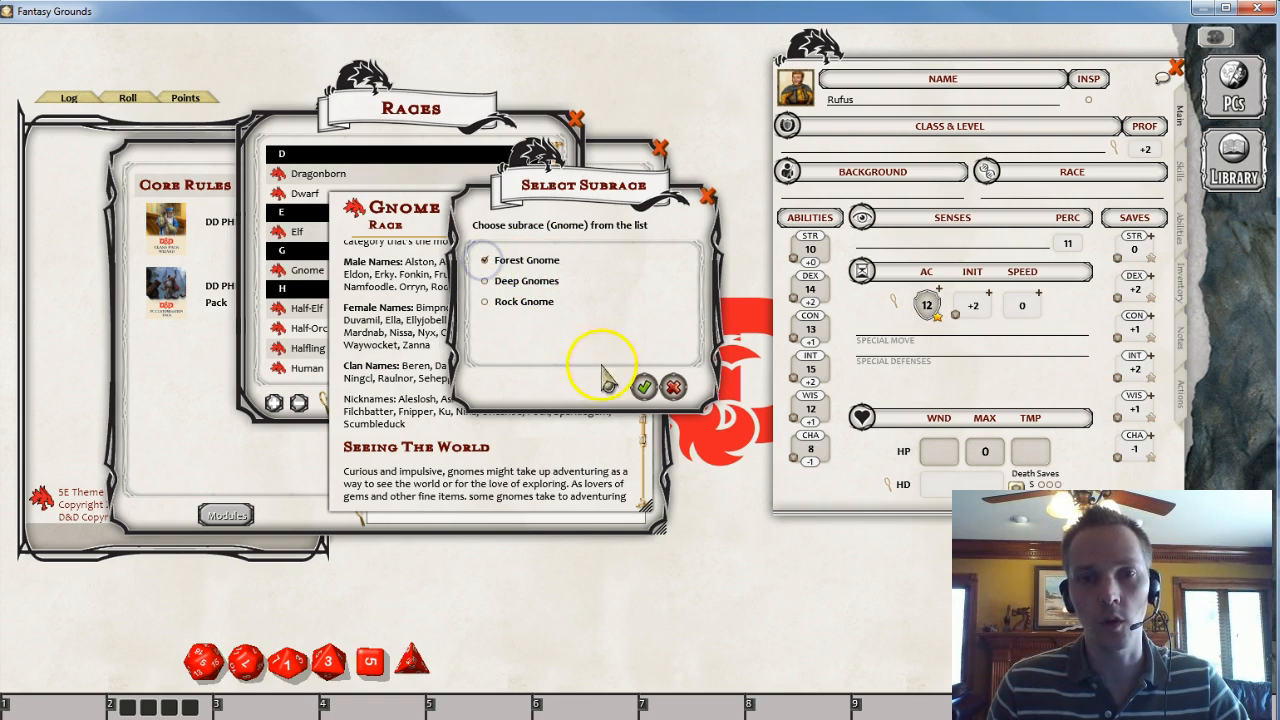
click(643, 386)
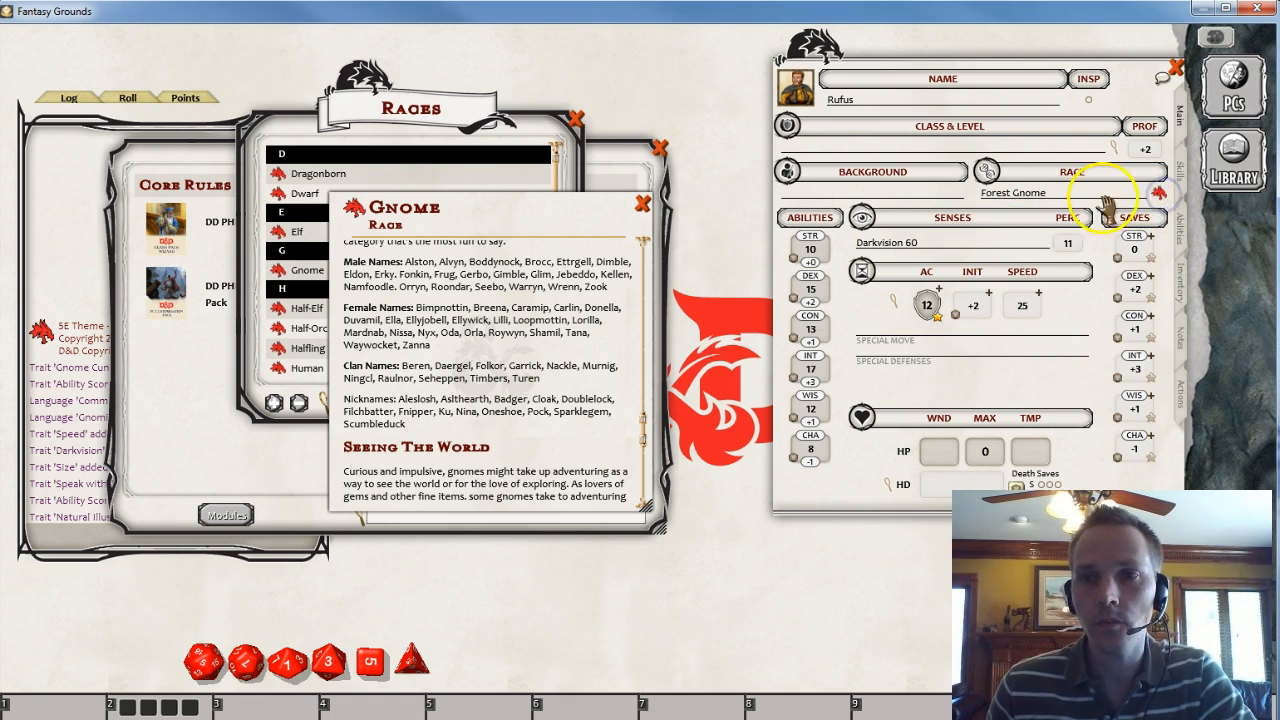
- Open the character's race entry, then close it together with the Races list
drag(479, 300, 441, 372)
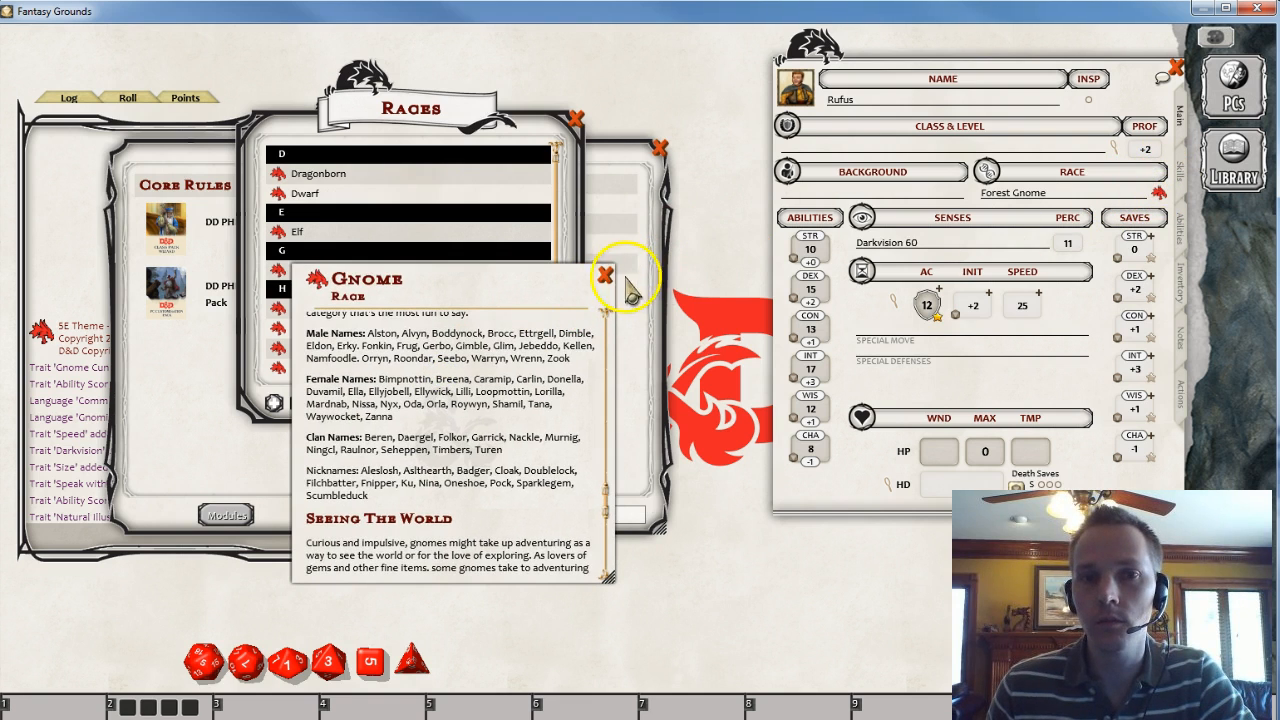
click(605, 275)
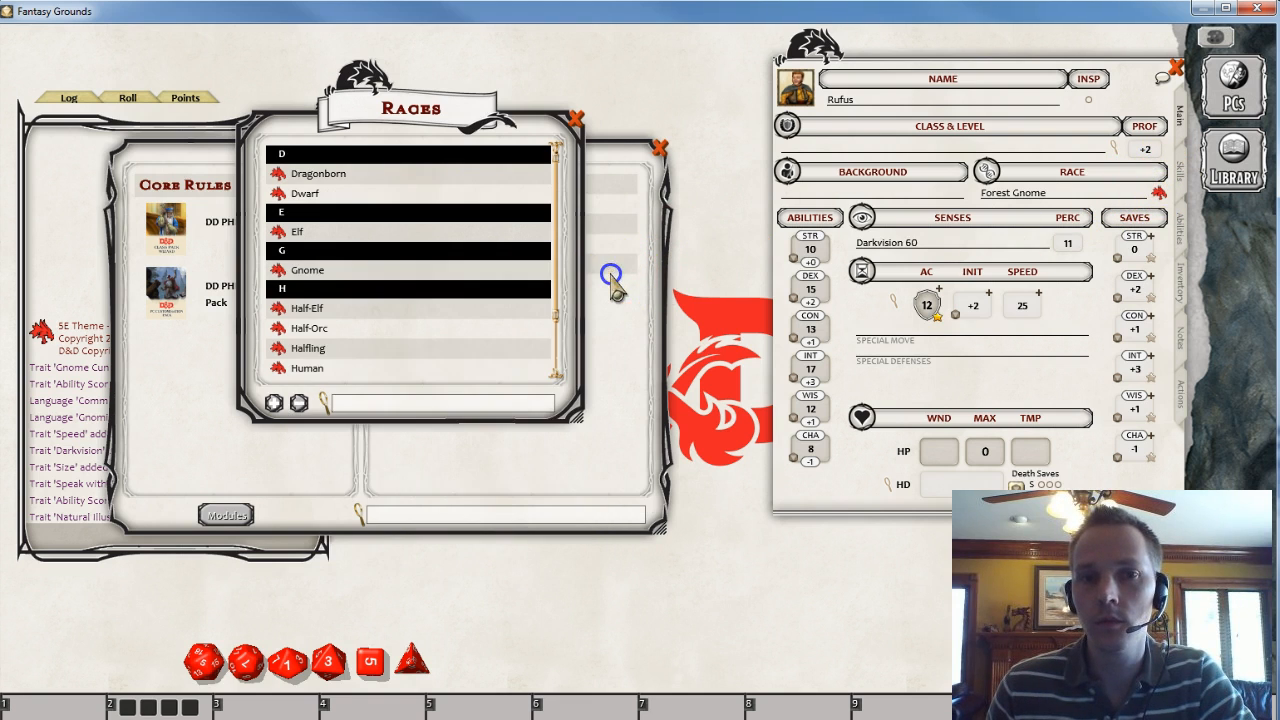
click(1159, 194)
scroll(430, 440, down, 5)
scroll(430, 445, down, 10)
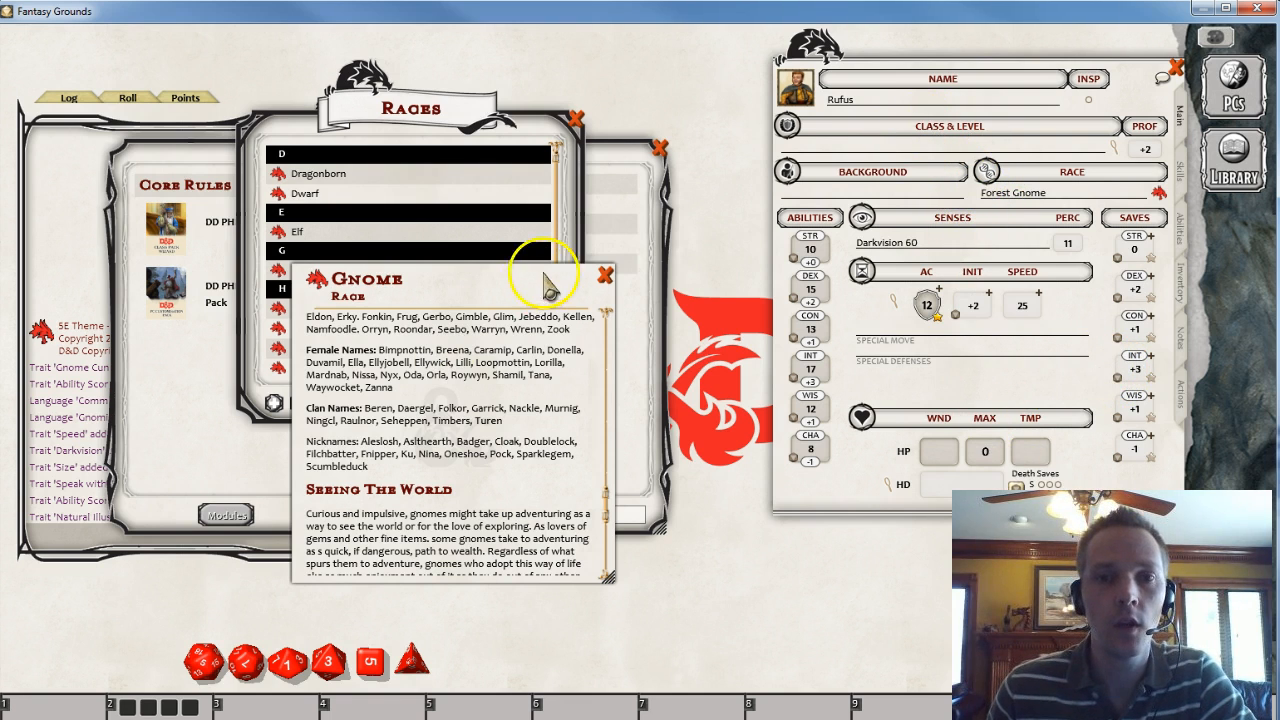
click(604, 276)
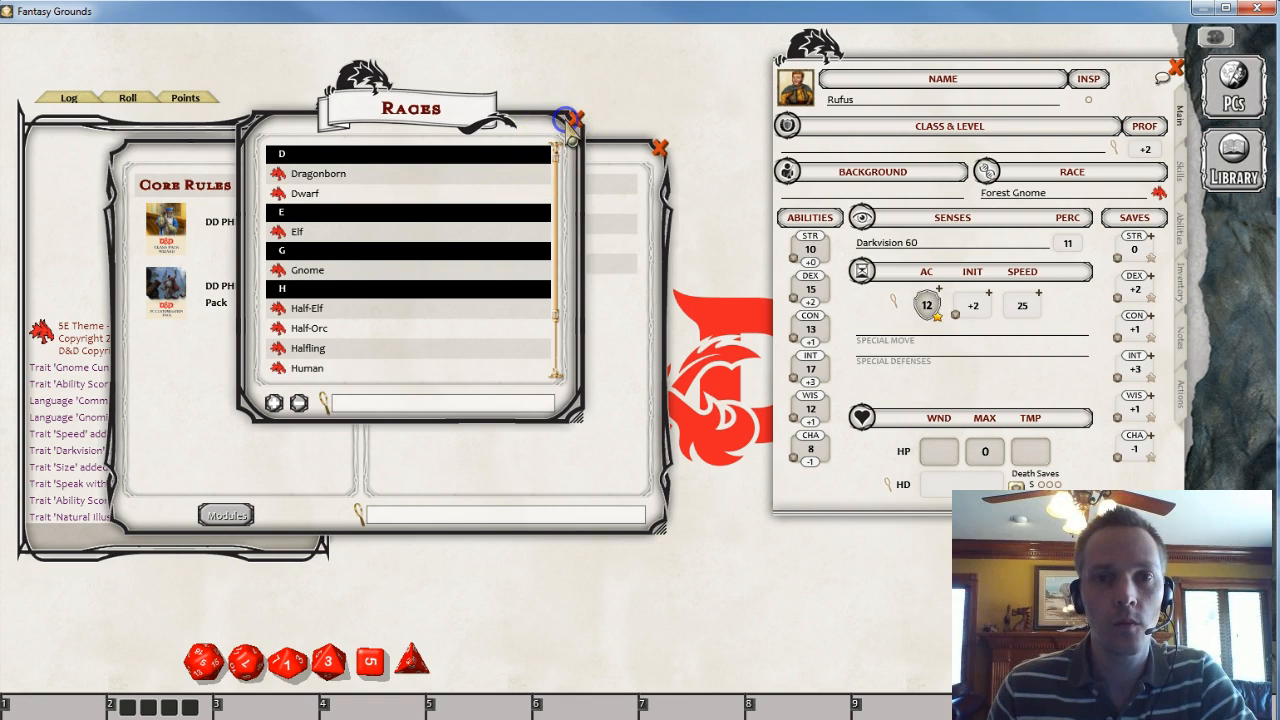
click(566, 119)
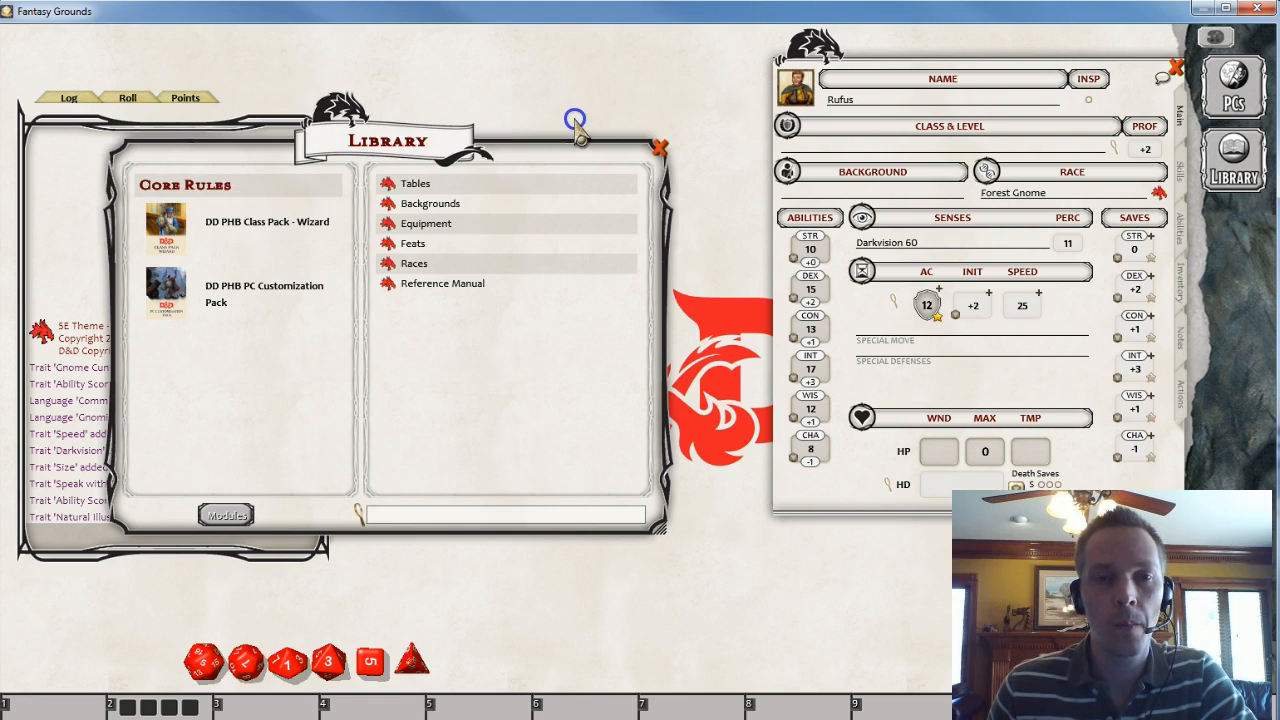
- Open the DD PHB Class Pack - Wizard module's Classes list and open the Wizard class entry
click(226, 238)
drag(489, 414, 447, 385)
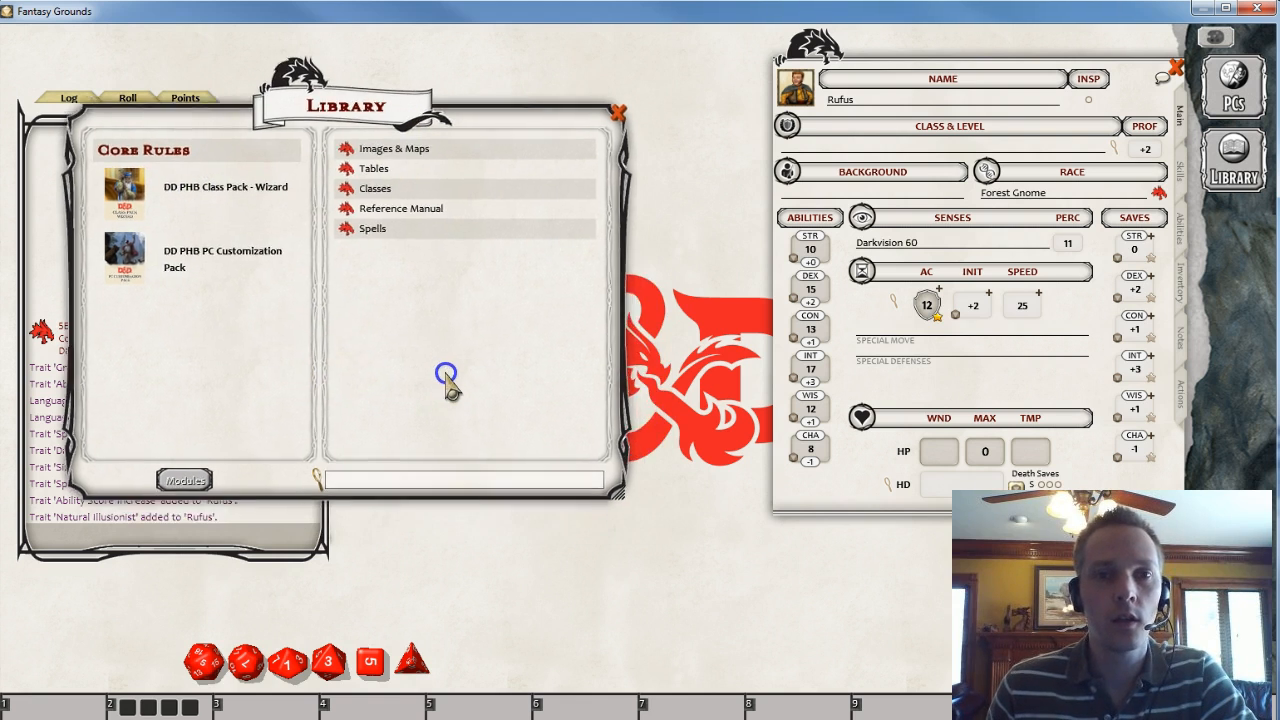
click(347, 188)
drag(552, 384, 378, 388)
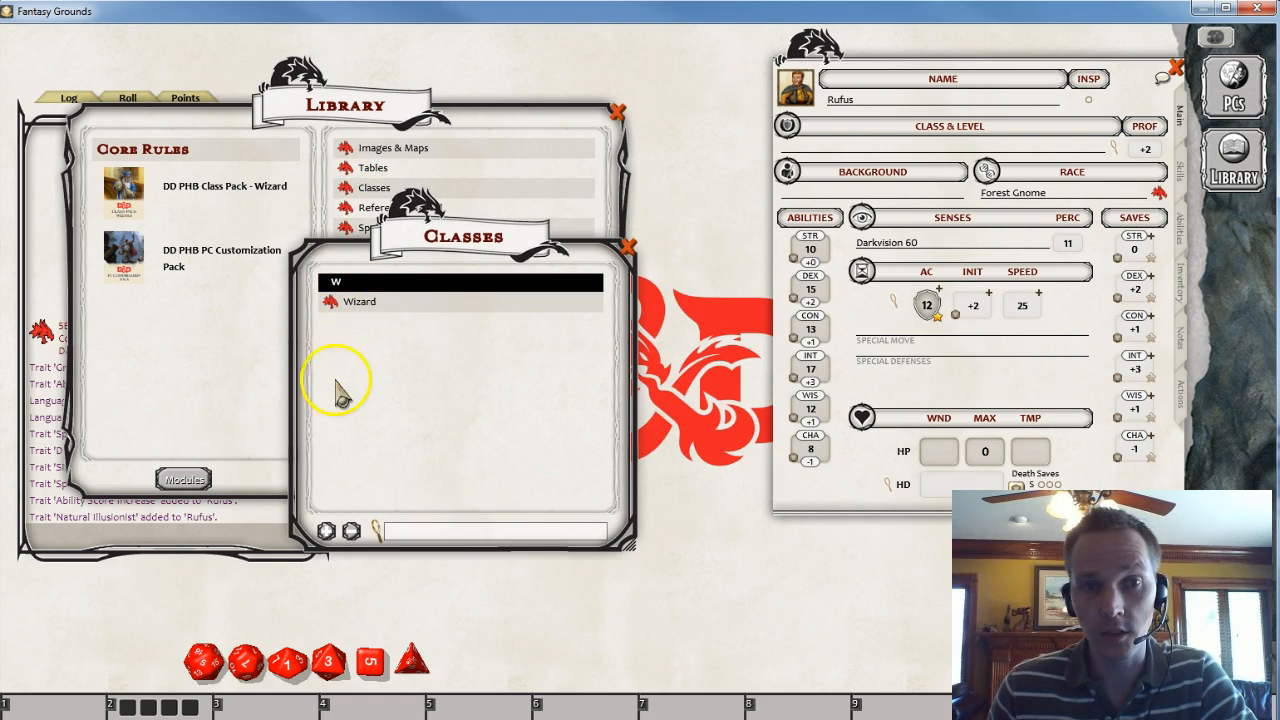
click(331, 301)
drag(612, 410, 421, 328)
drag(600, 440, 968, 655)
drag(675, 315, 455, 240)
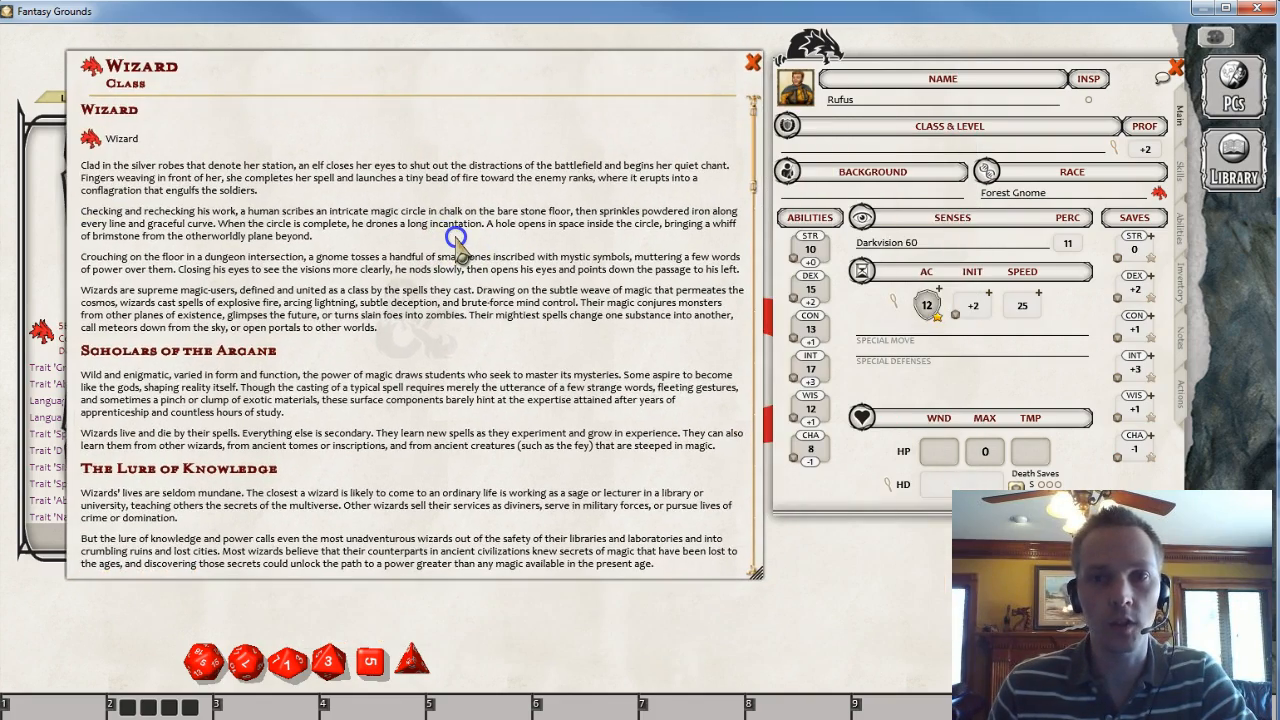
- Scroll through the Wizard class description, its level features table and the spell slots table
click(91, 139)
click(759, 94)
scroll(571, 286, down, 5)
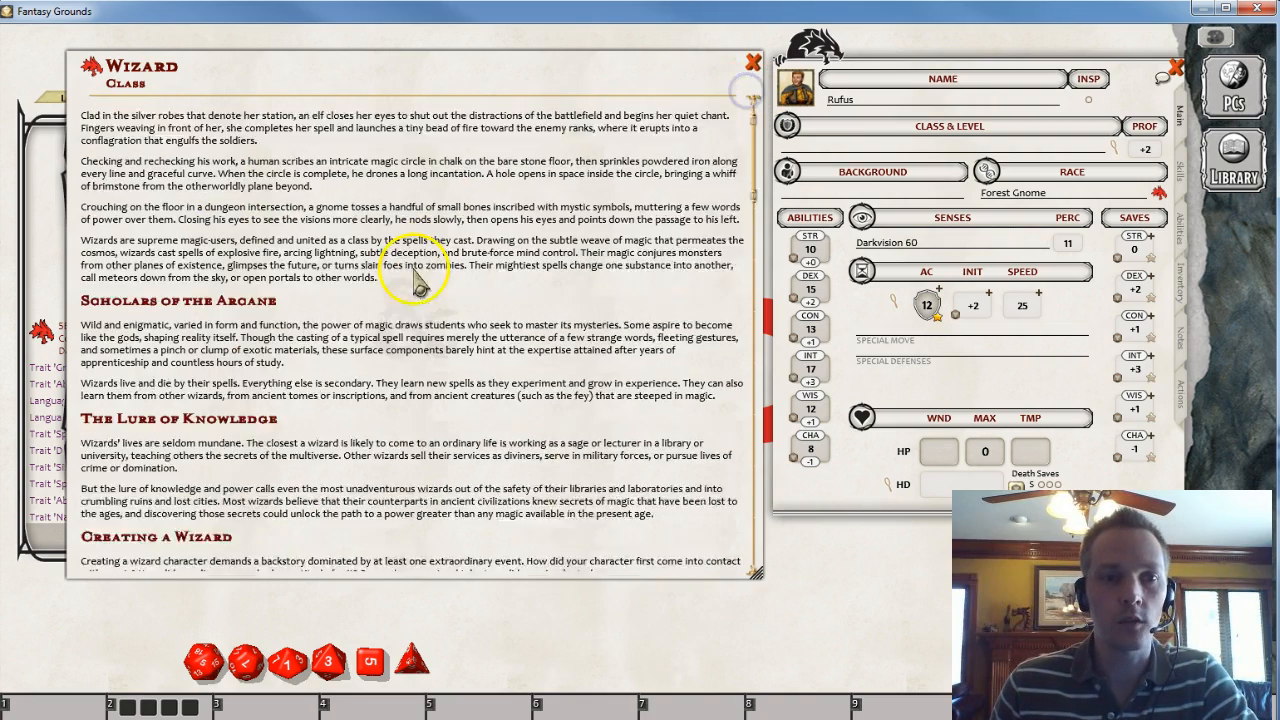
scroll(375, 345, down, 2)
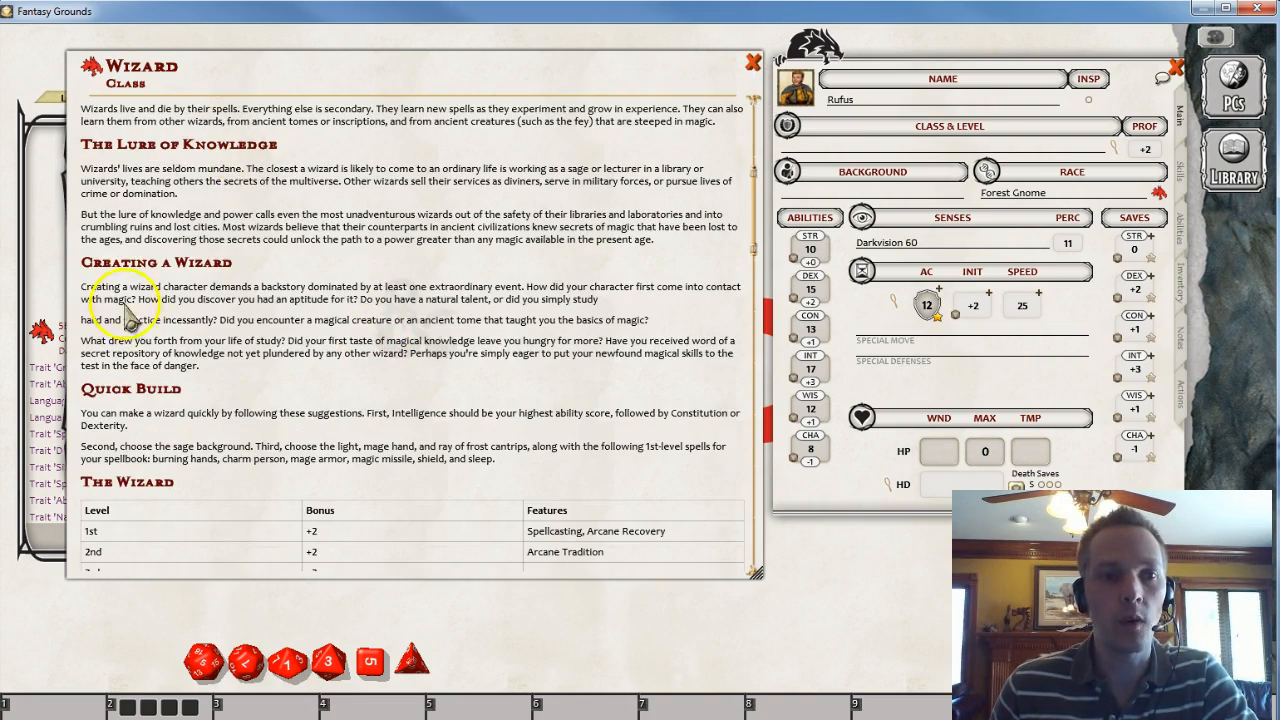
scroll(185, 285, down, 2)
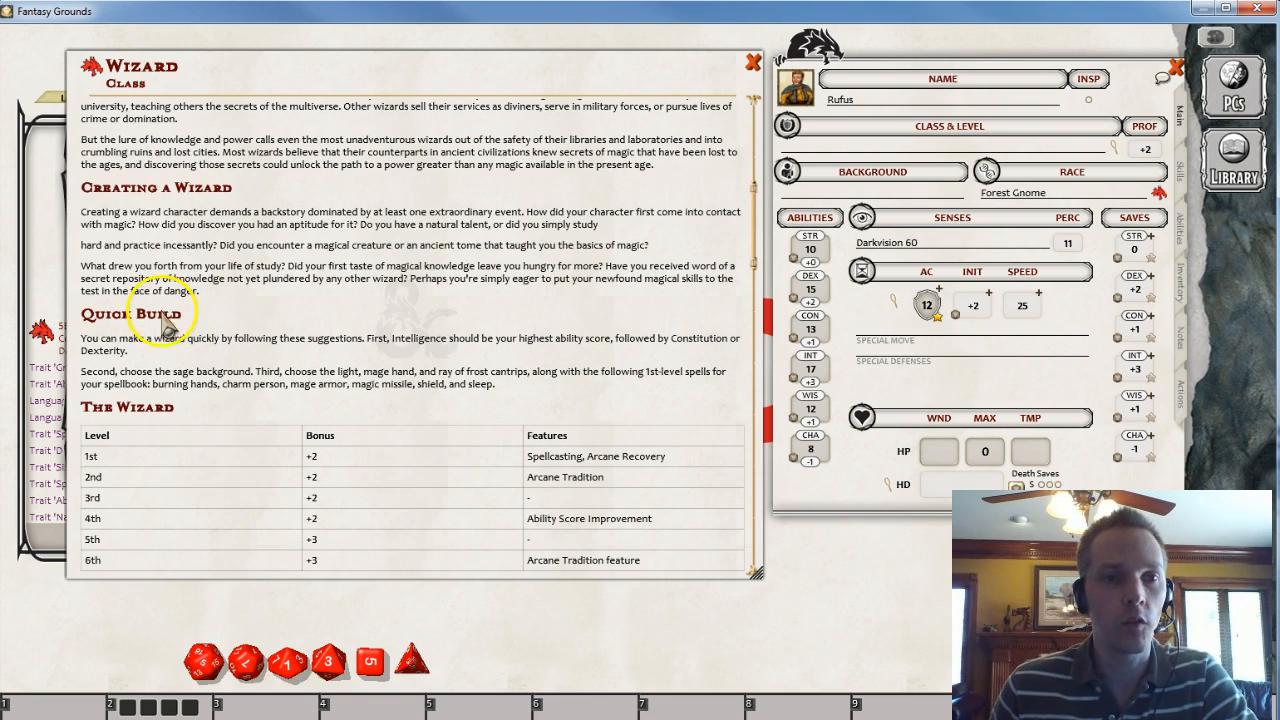
scroll(160, 400, down, 4)
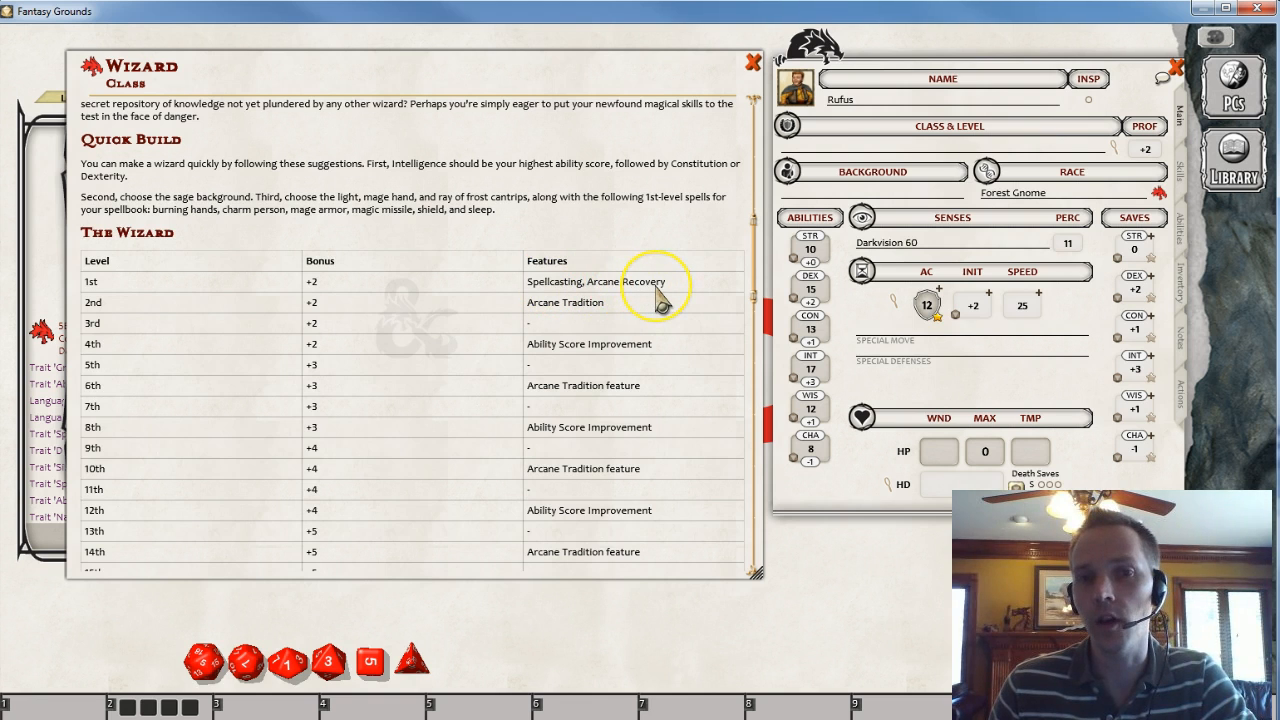
scroll(652, 297, down, 2)
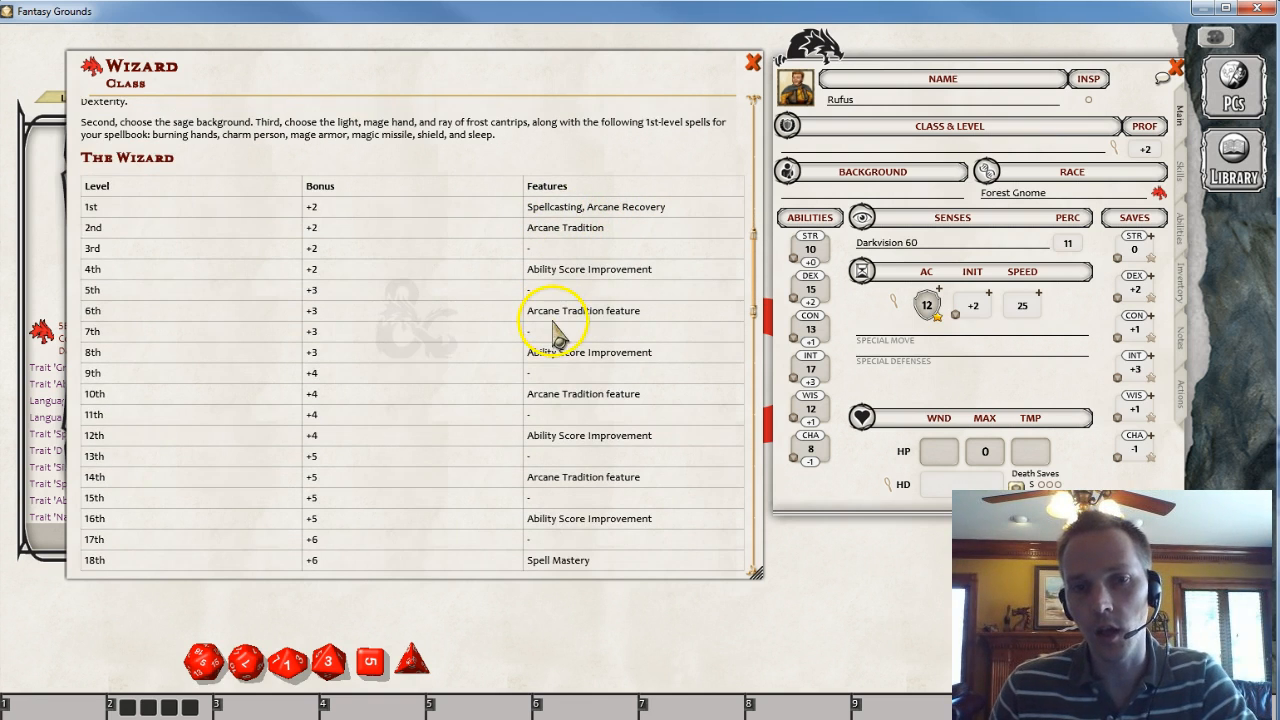
scroll(558, 345, down, 3)
scroll(560, 355, down, 2)
scroll(565, 370, down, 5)
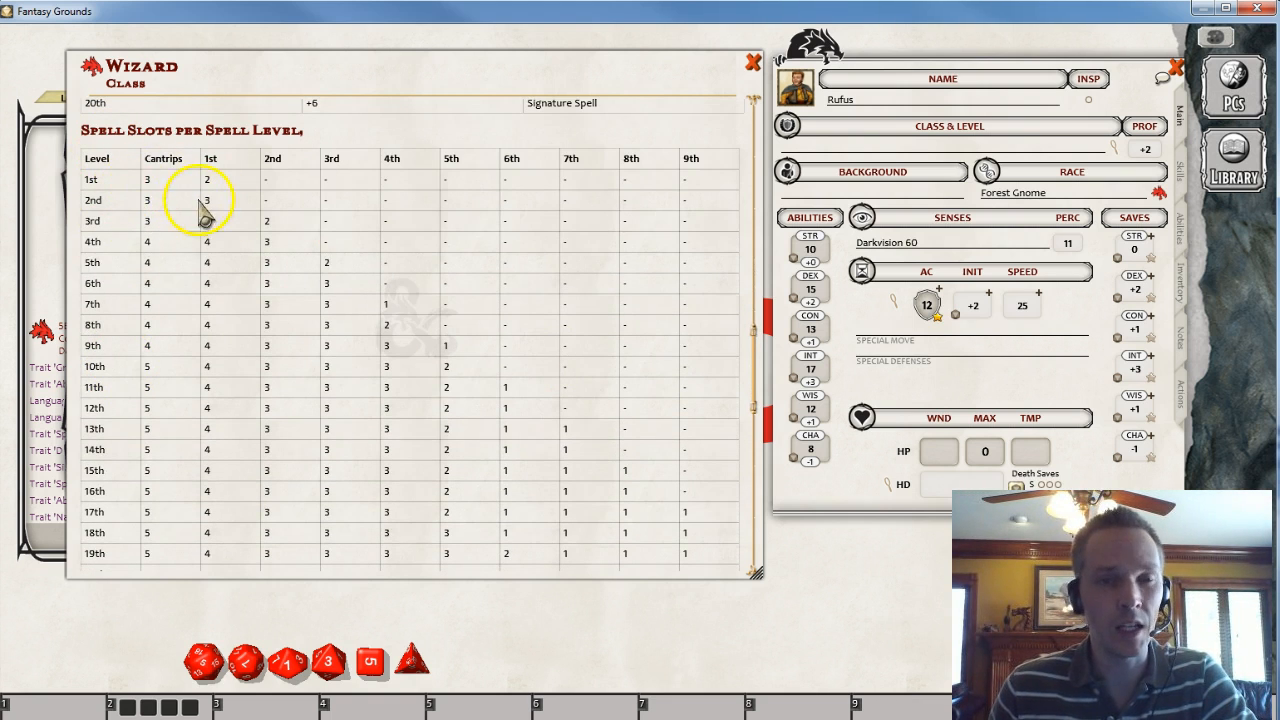
- Read through the Wizard's hit points, proficiencies, equipment, features and arcane traditions sections
scroll(200, 300, down, 3)
scroll(200, 400, down, 5)
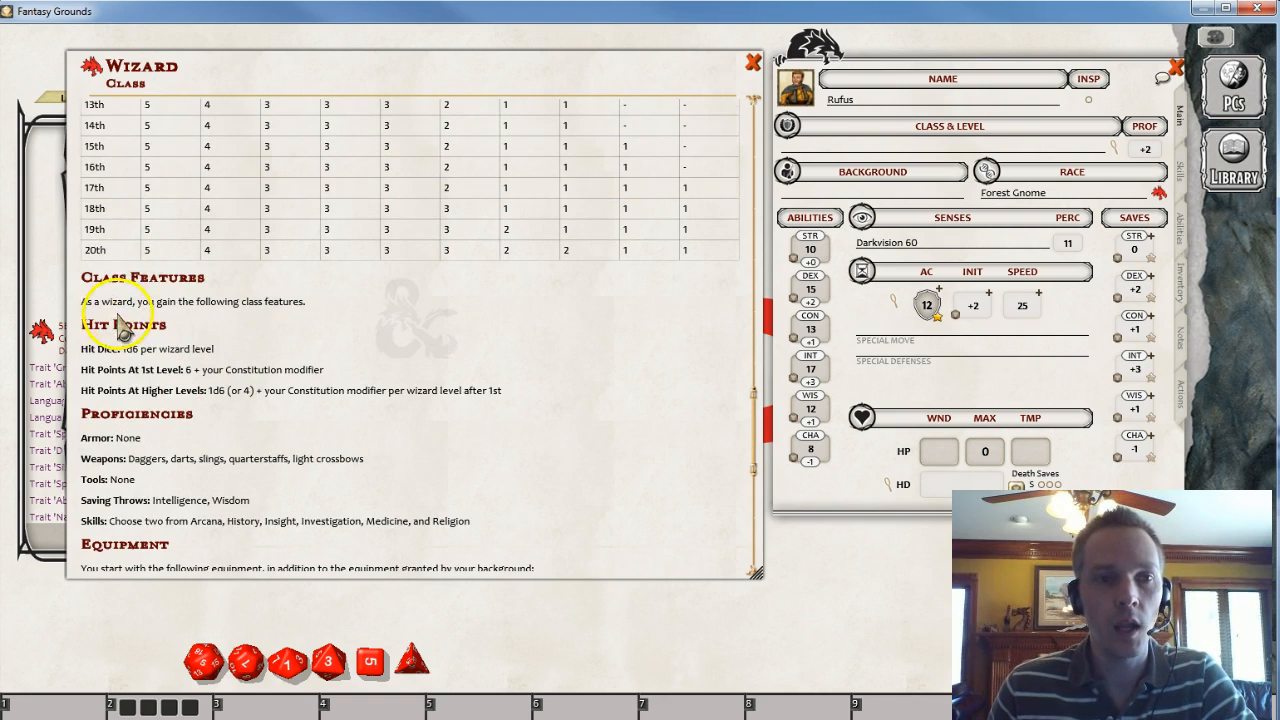
scroll(115, 275, down, 2)
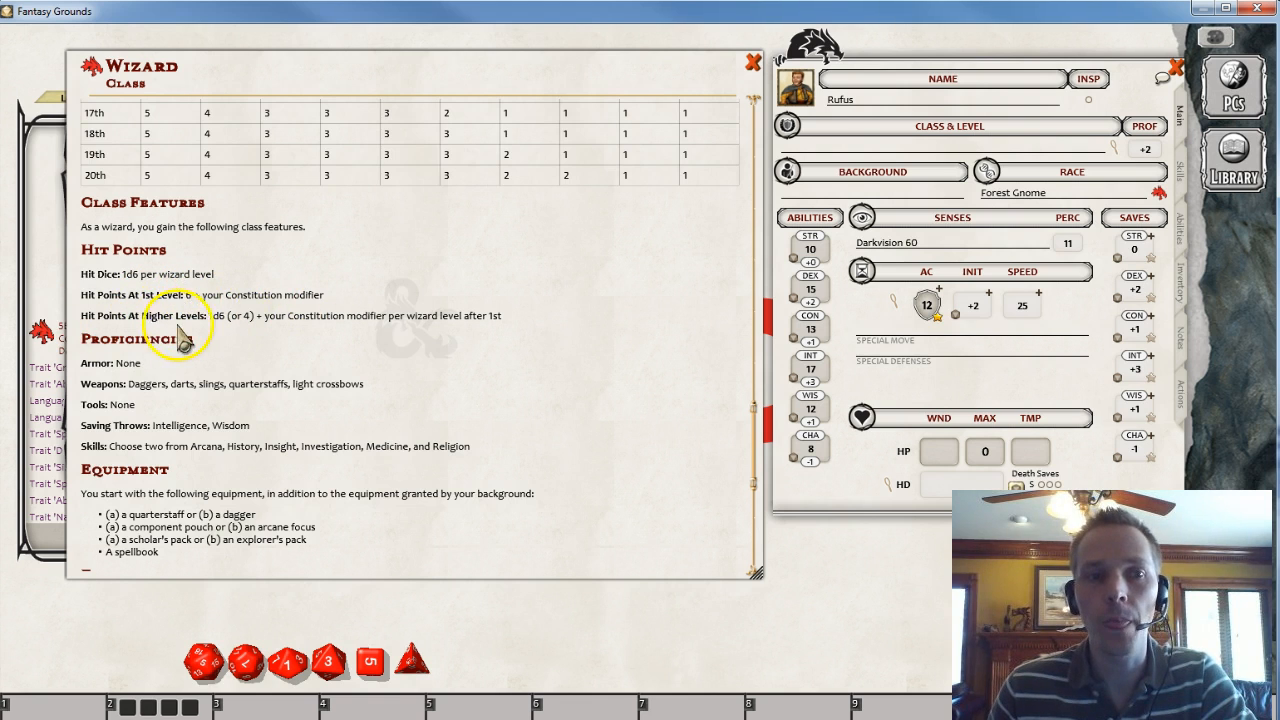
scroll(190, 340, down, 1)
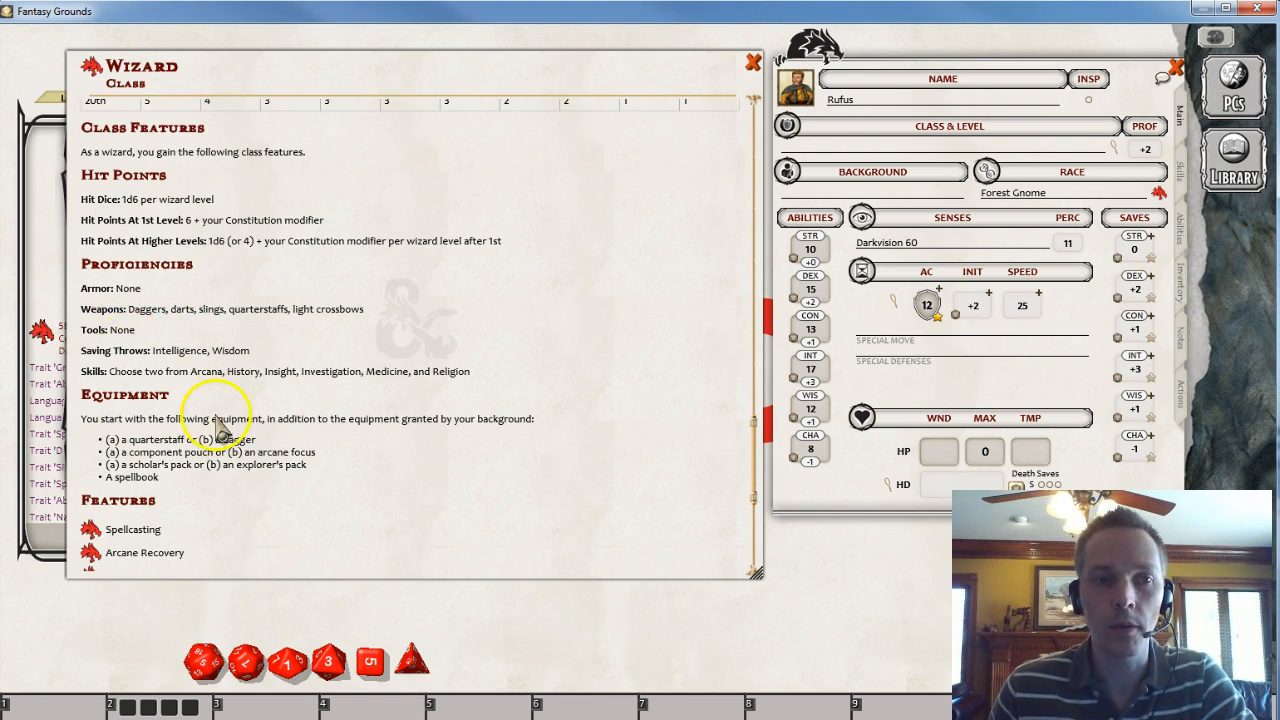
scroll(258, 388, down, 1)
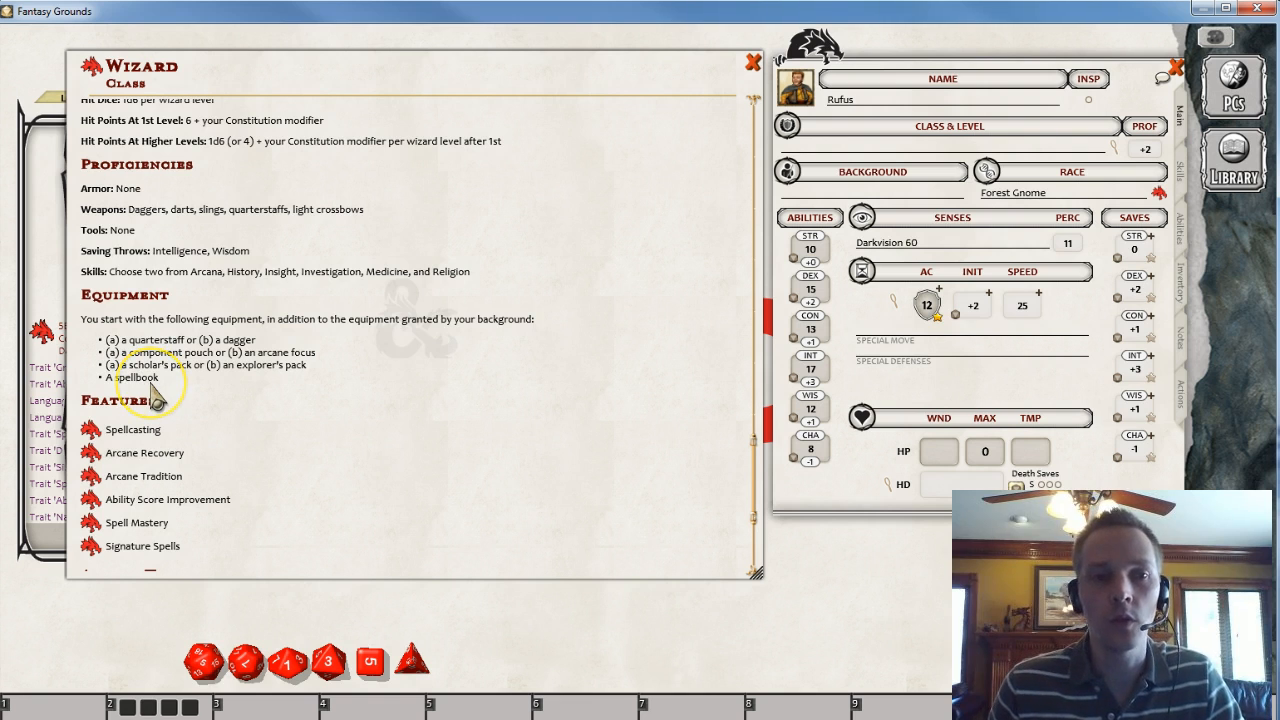
scroll(155, 400, down, 1)
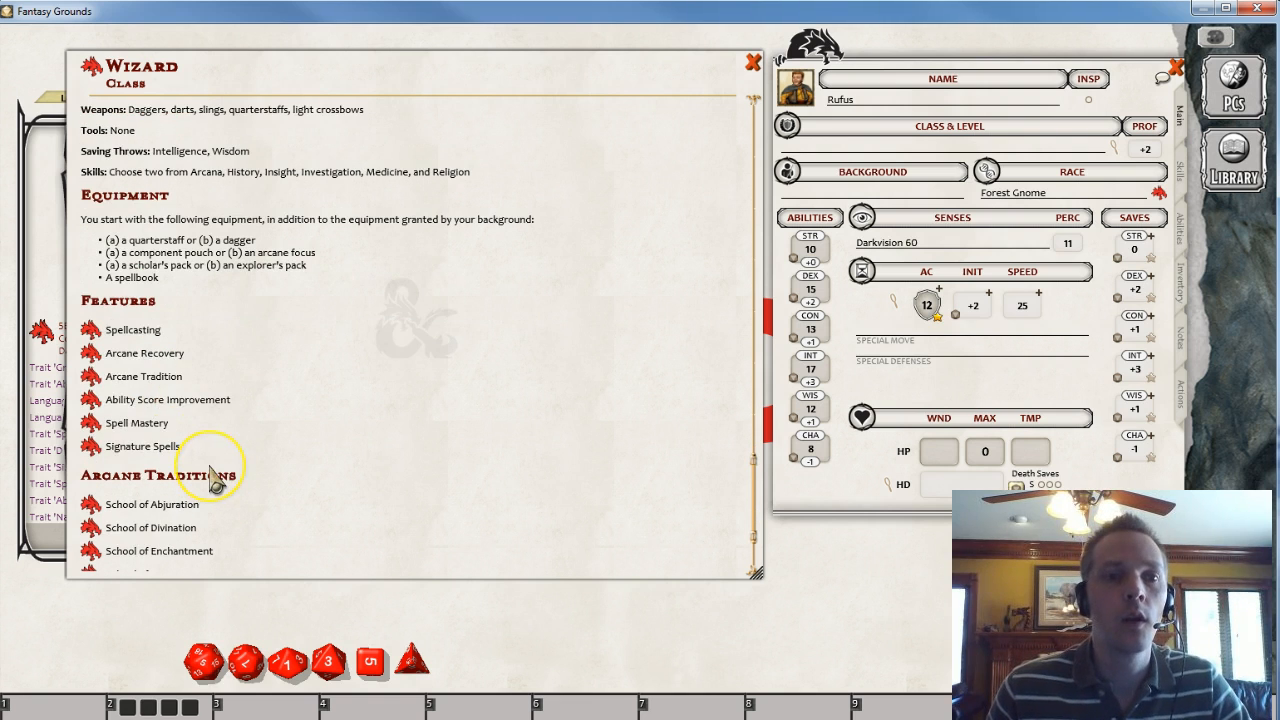
scroll(215, 480, down, 1)
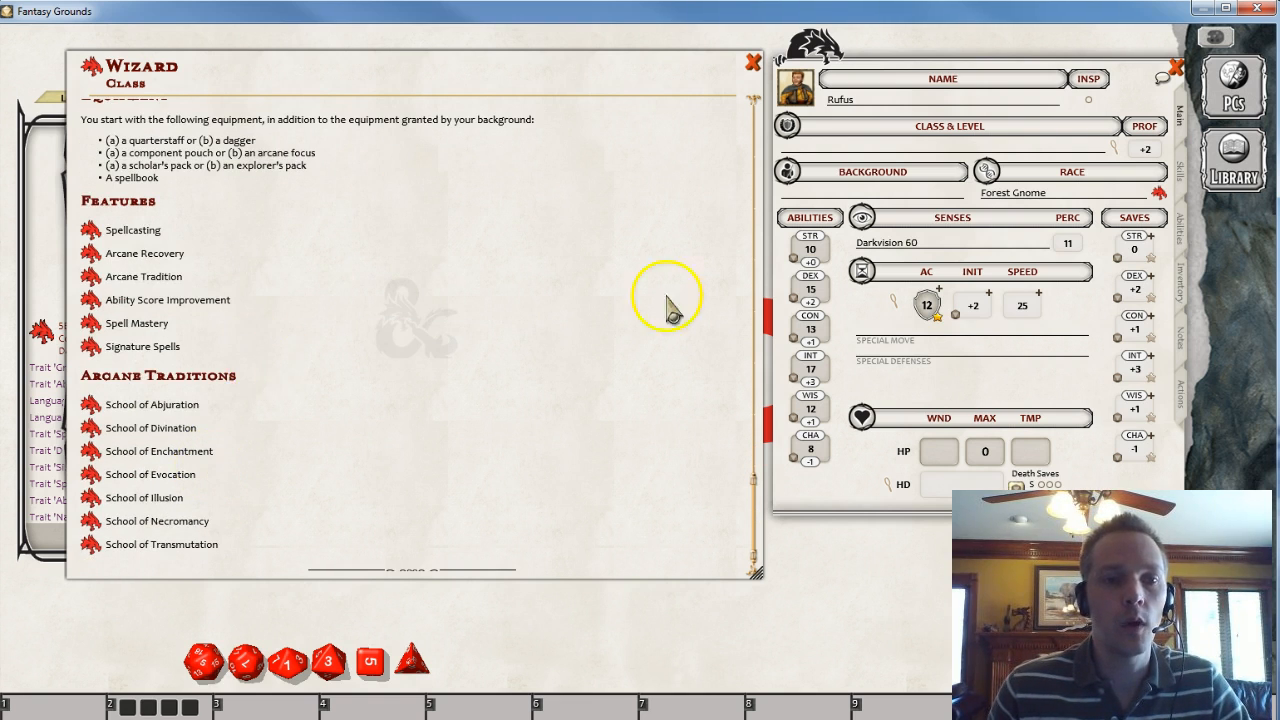
scroll(640, 330, down, 1)
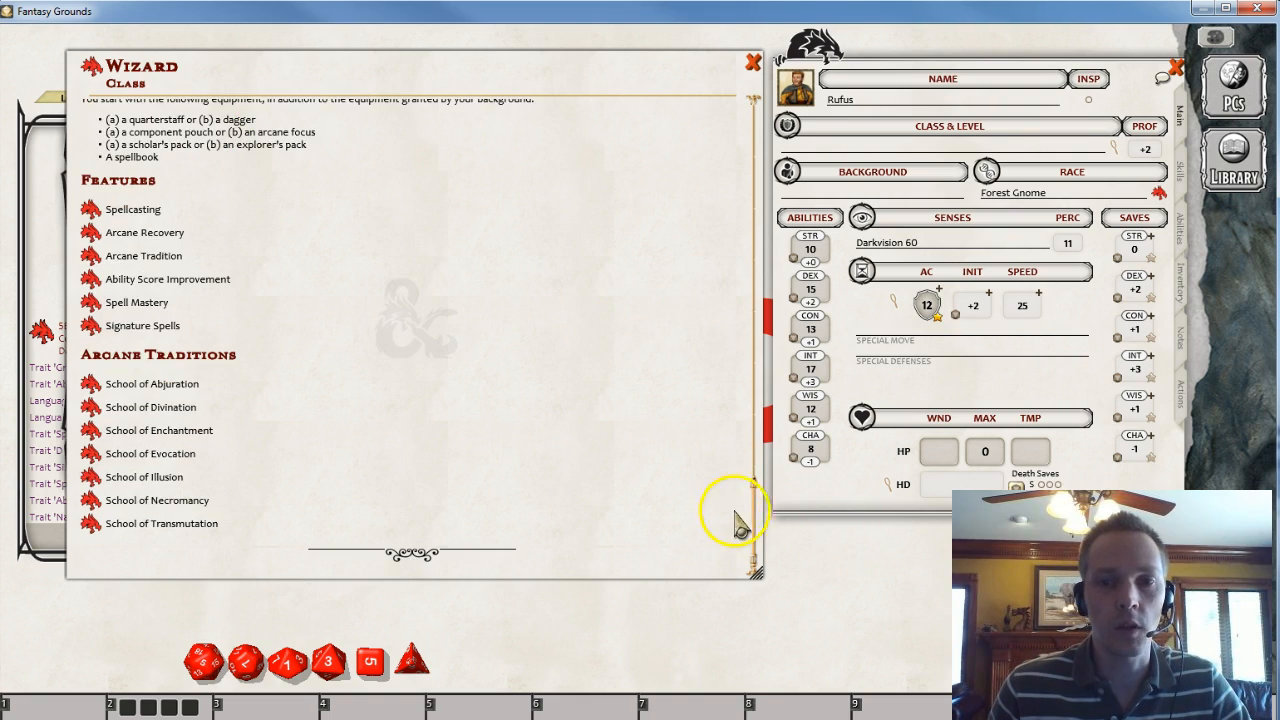
- Add the Wizard class to Rufus's character sheet, choosing Arcana and History as skill proficiencies
drag(751, 480, 765, 100)
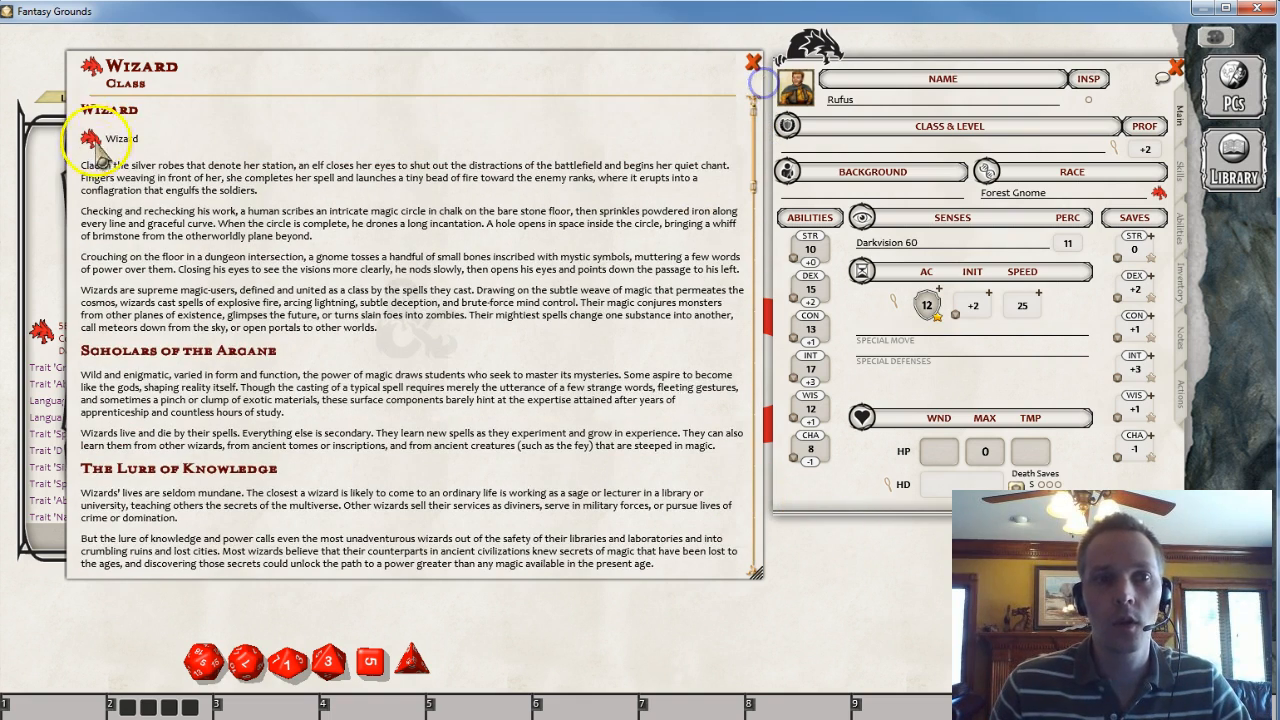
drag(90, 68, 973, 148)
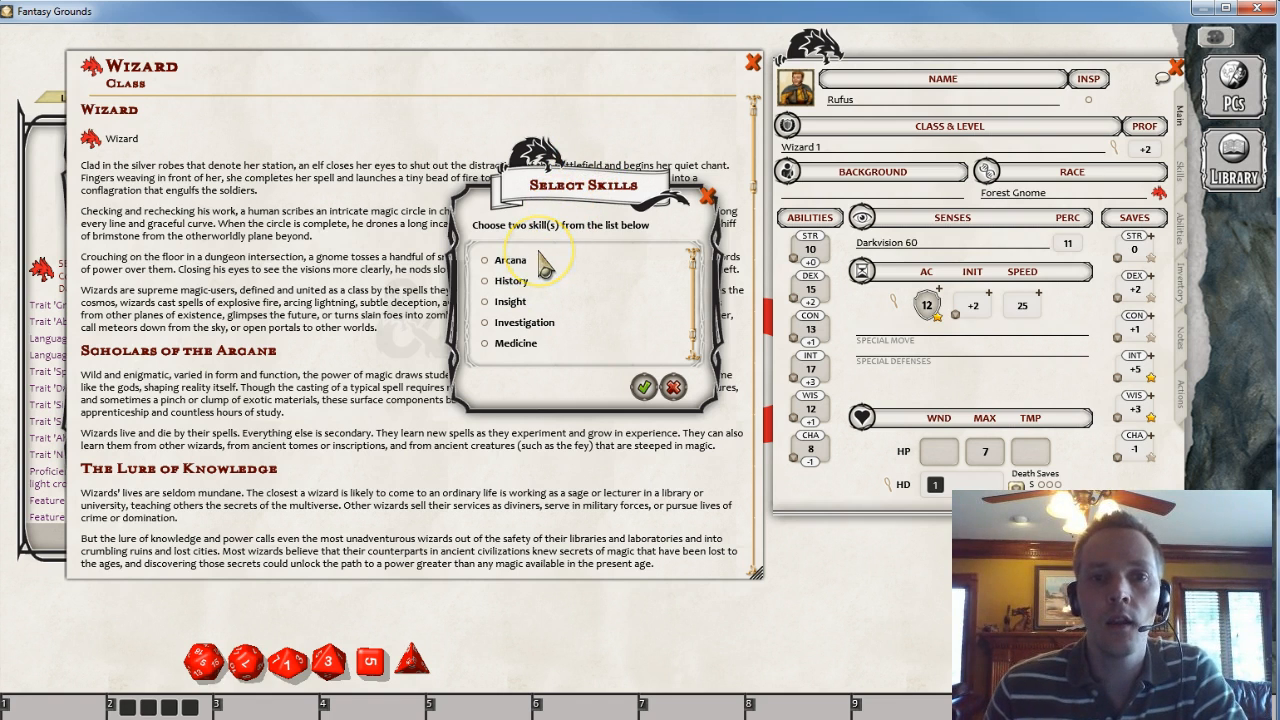
click(485, 260)
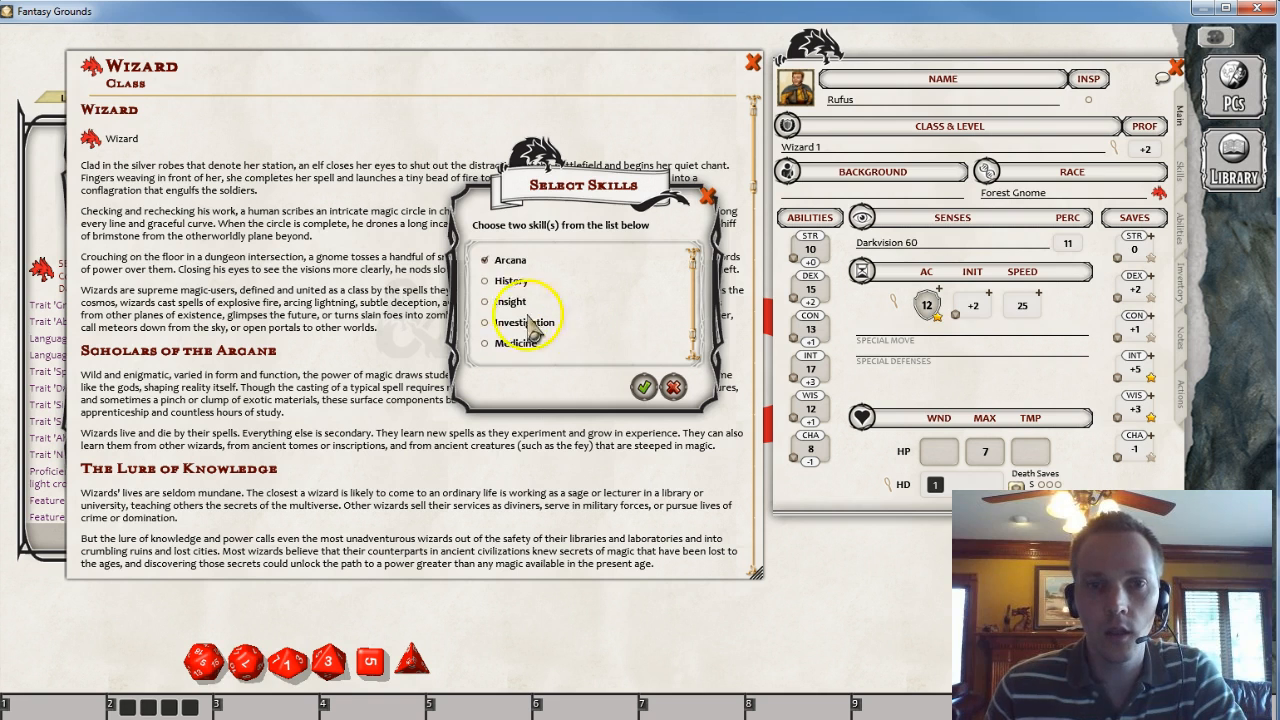
click(488, 282)
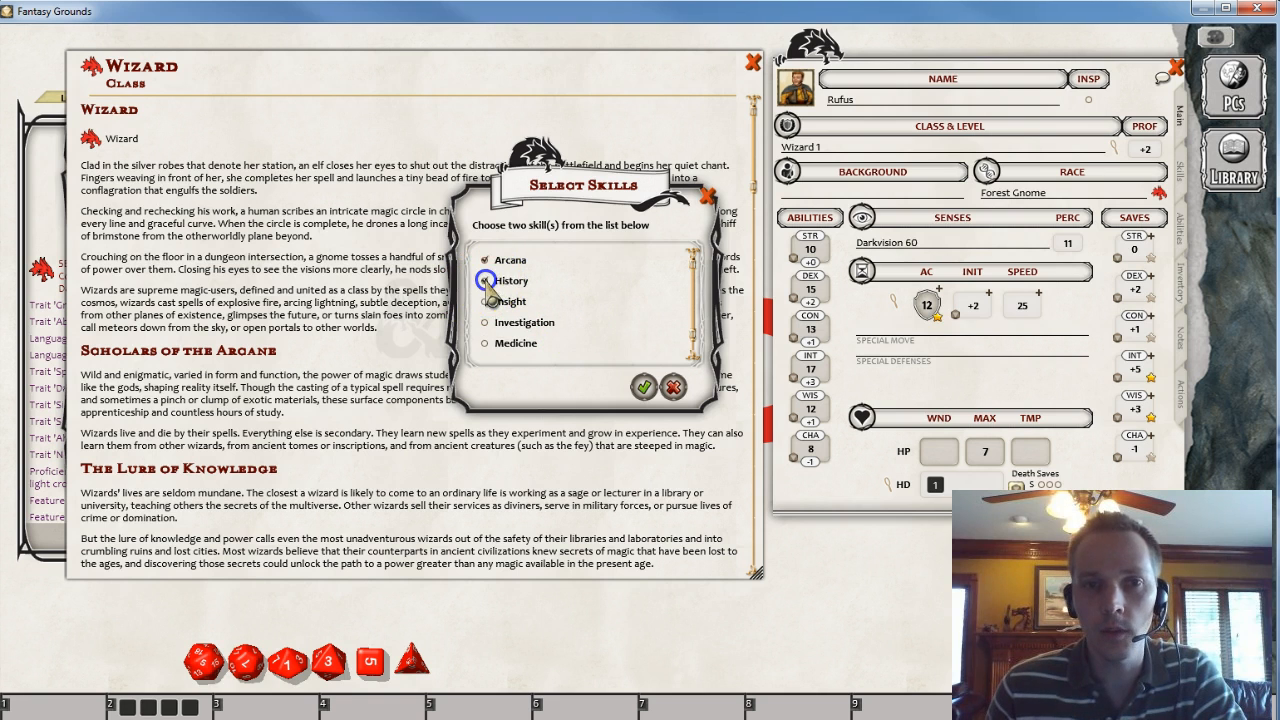
click(643, 386)
drag(425, 272, 693, 310)
drag(220, 338, 442, 340)
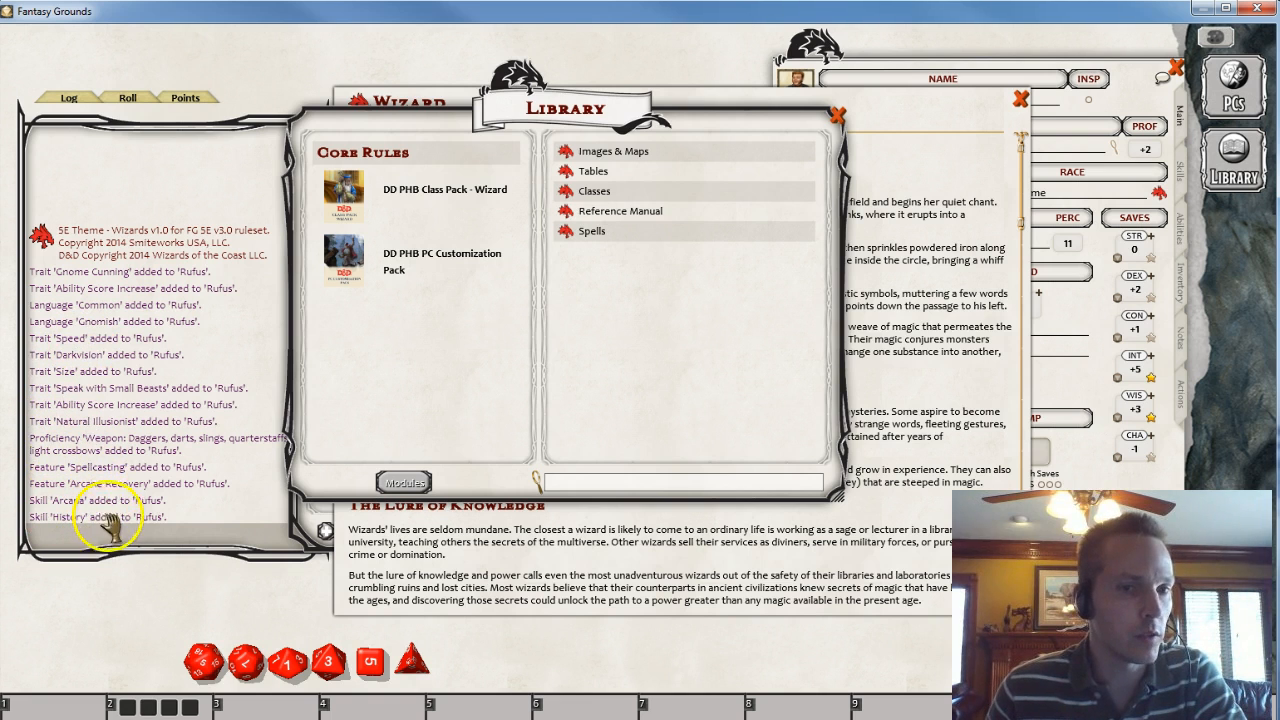
drag(605, 375, 420, 285)
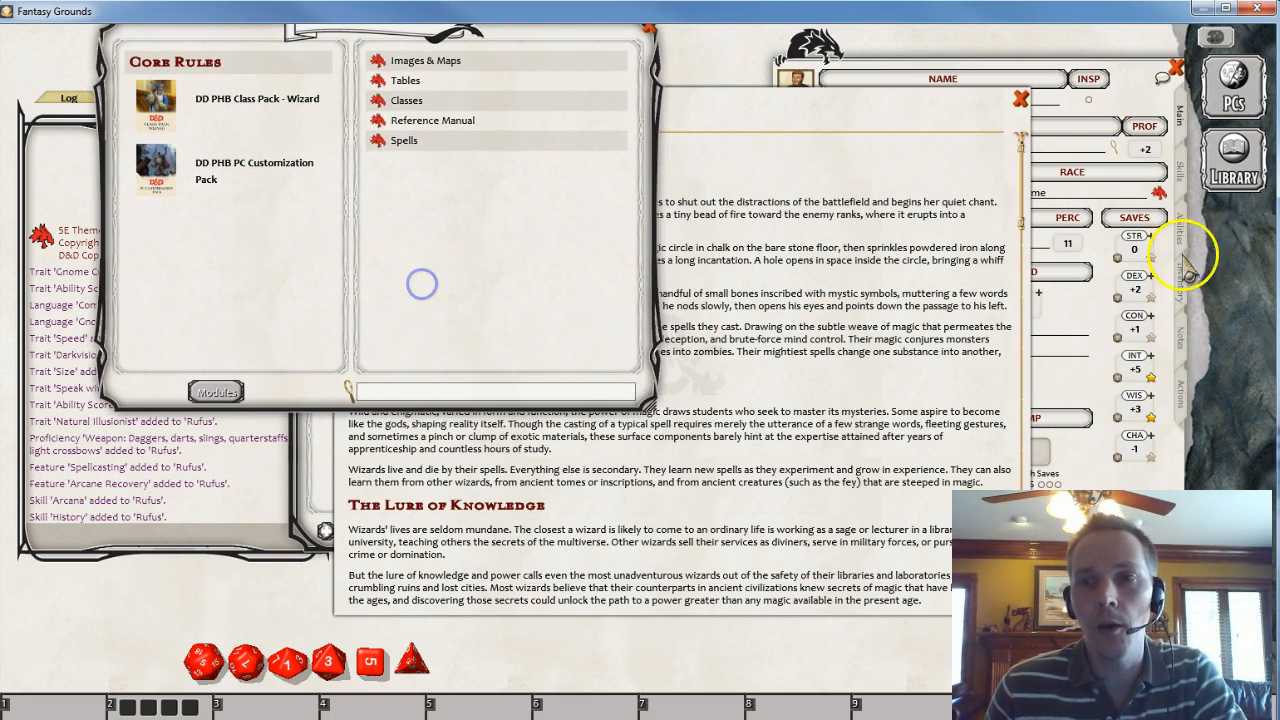
drag(780, 280, 563, 234)
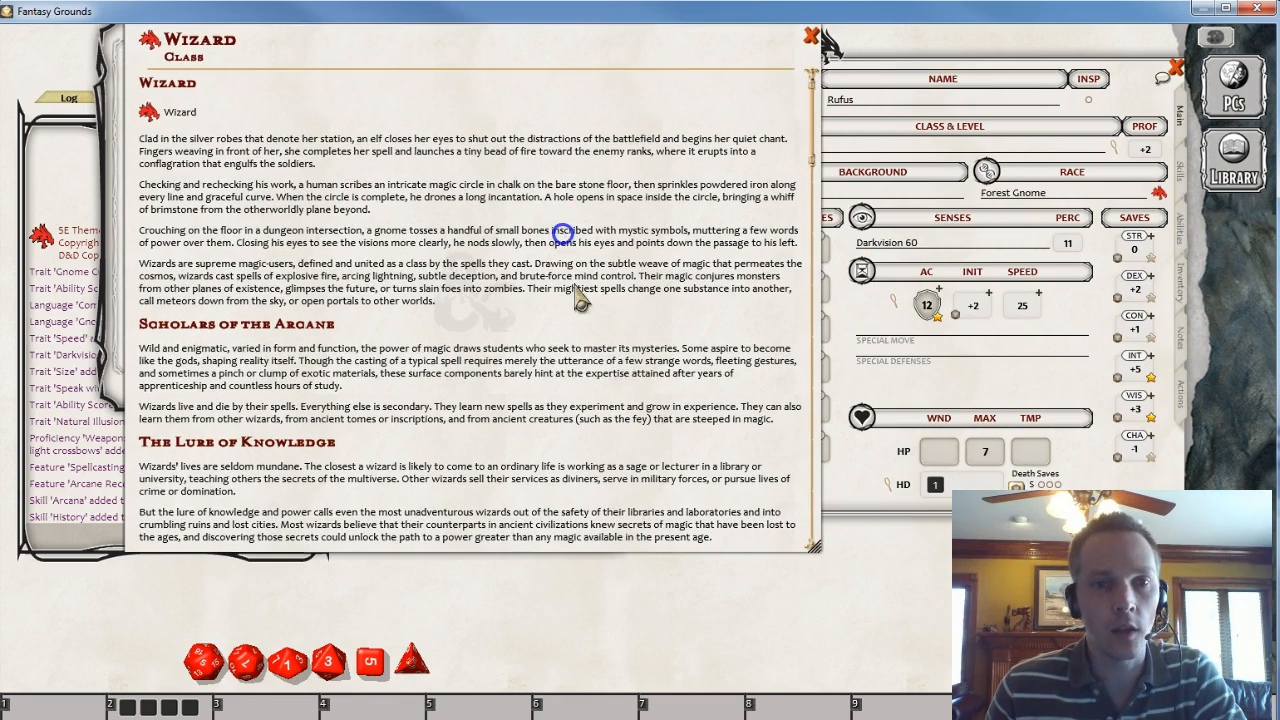
- Review the Arcane Recovery and Spellcasting features on the sheet's Abilities tab and the Wizard class's feature list
click(1128, 88)
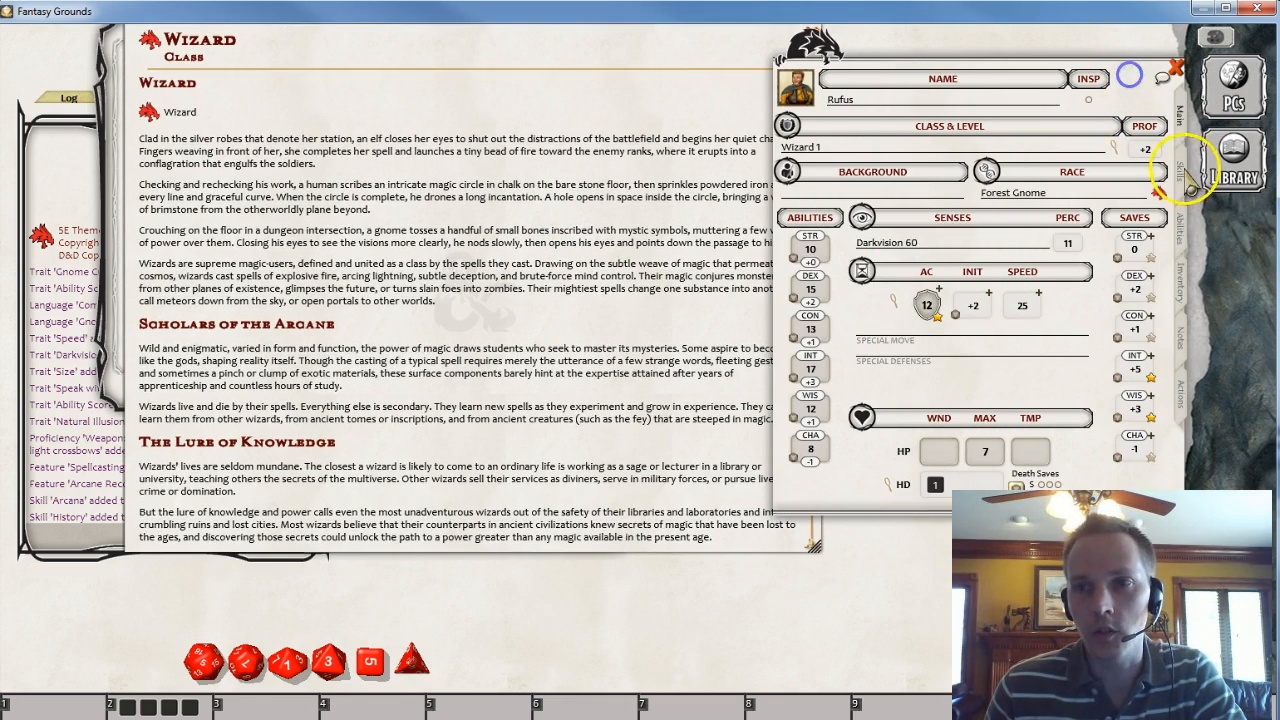
click(1182, 232)
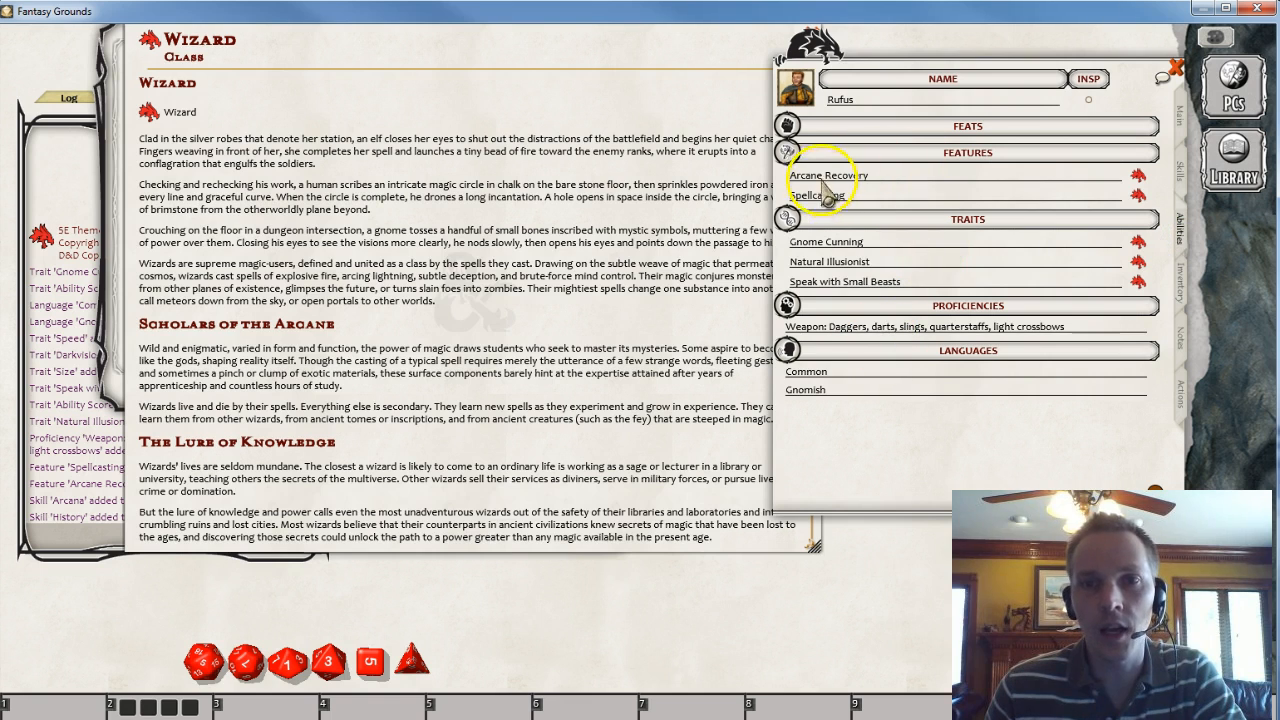
click(1136, 173)
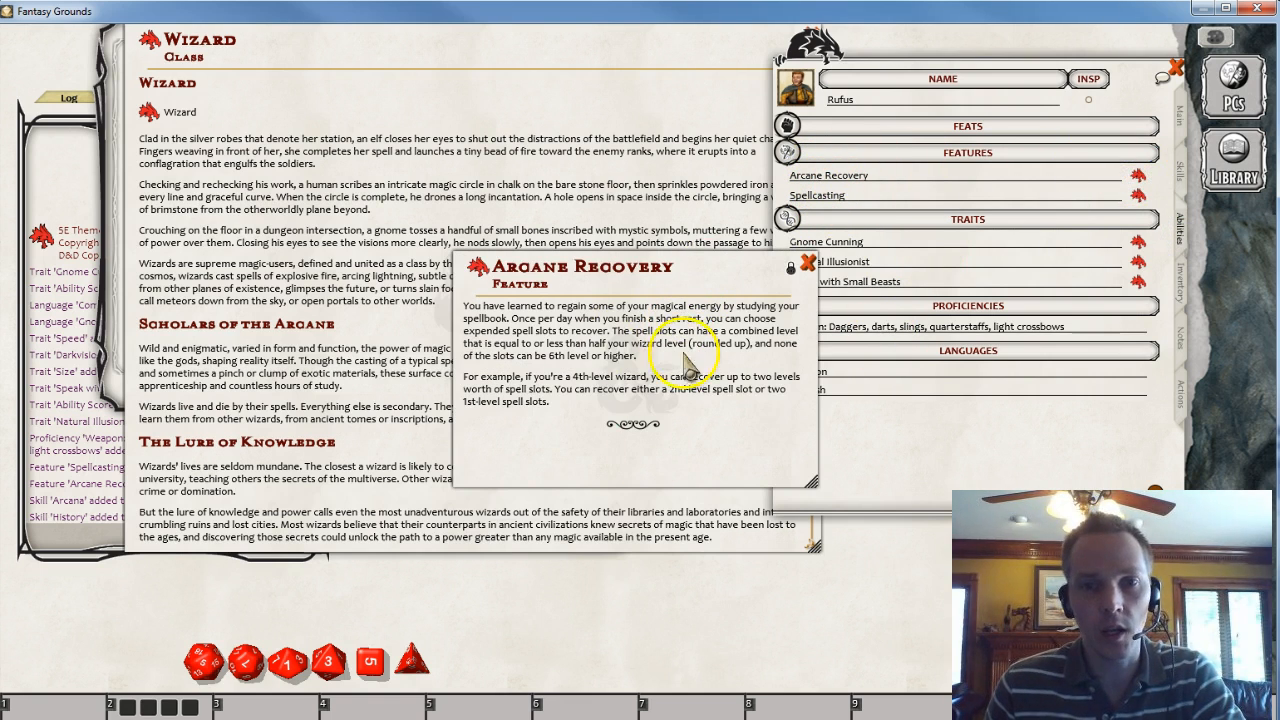
click(808, 263)
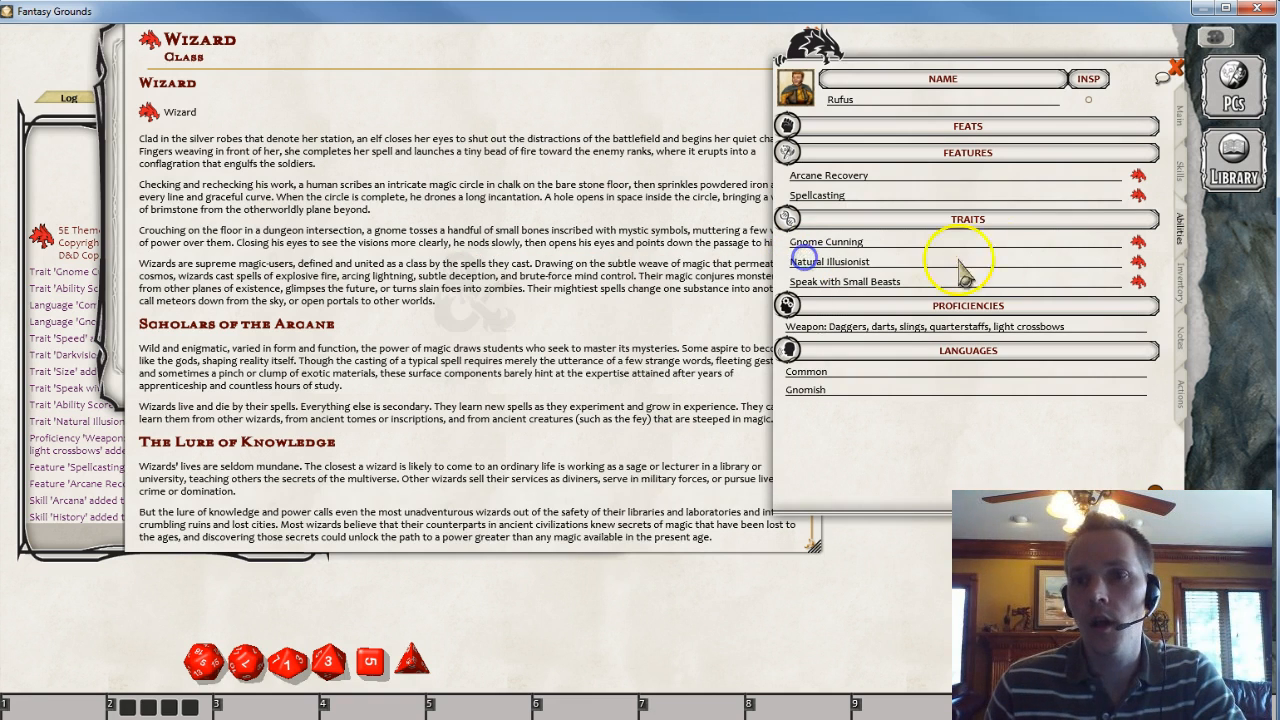
click(1137, 194)
scroll(716, 392, down, 5)
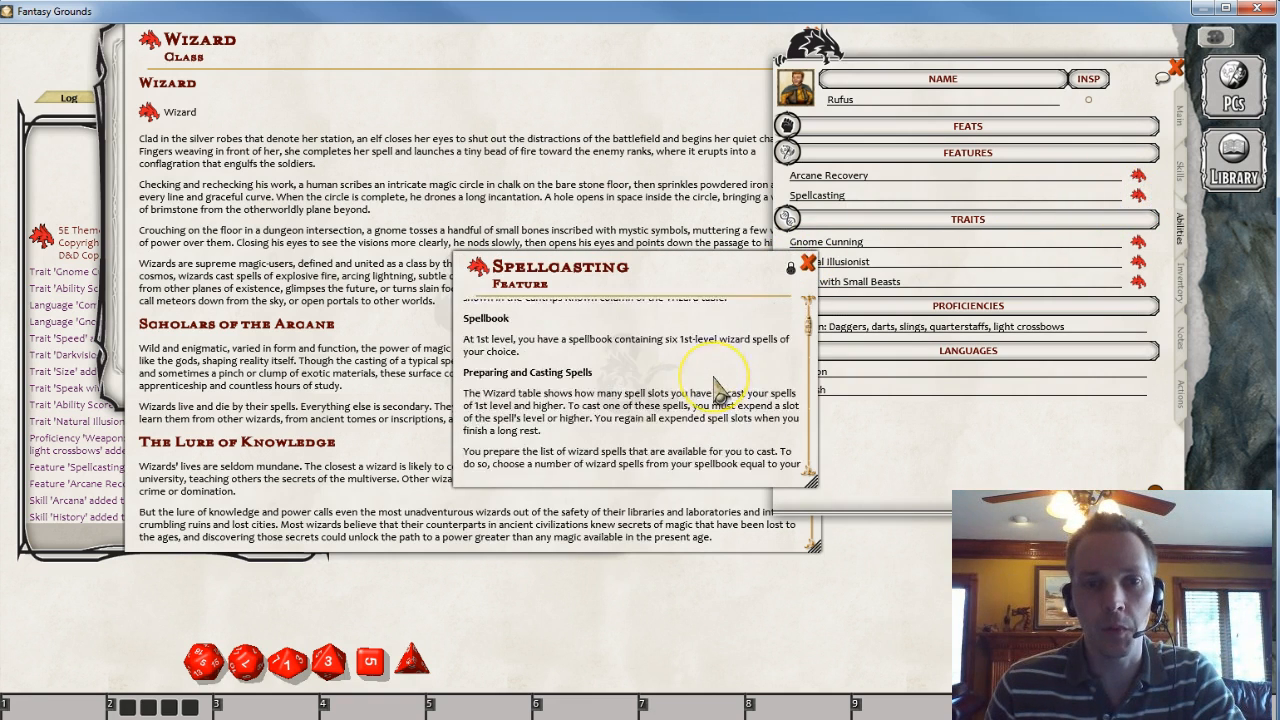
scroll(716, 392, down, 6)
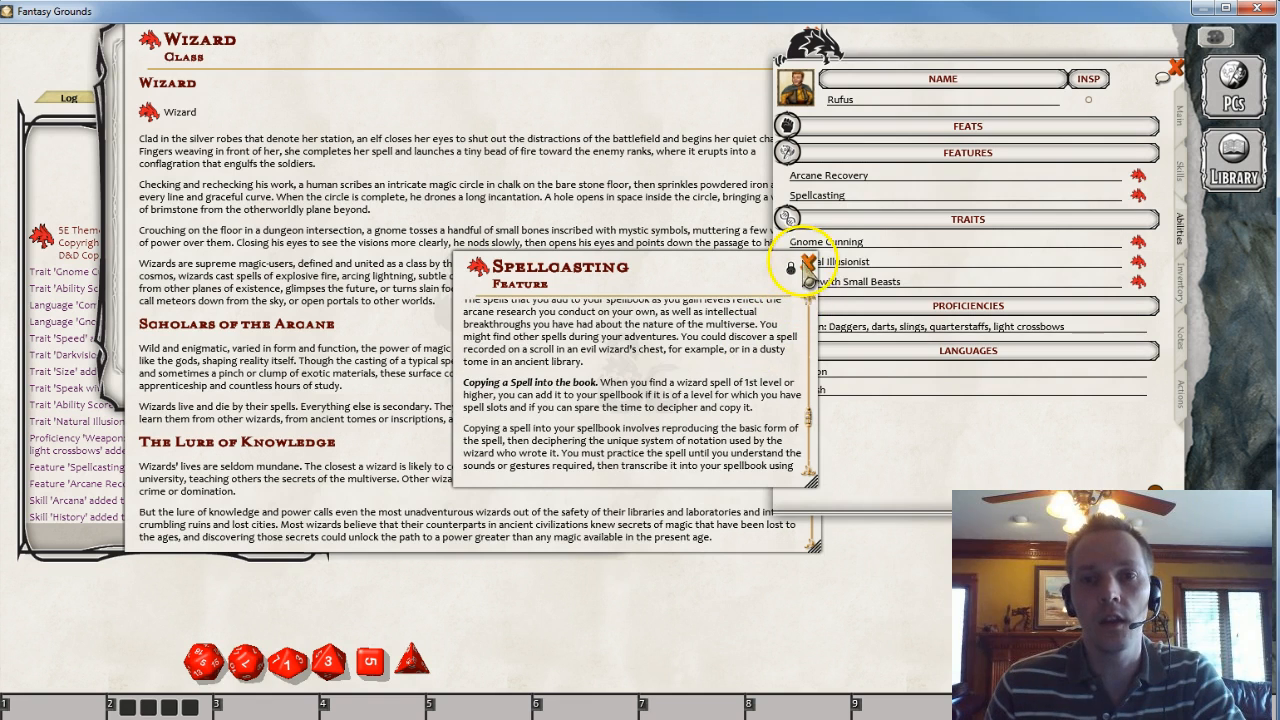
click(808, 263)
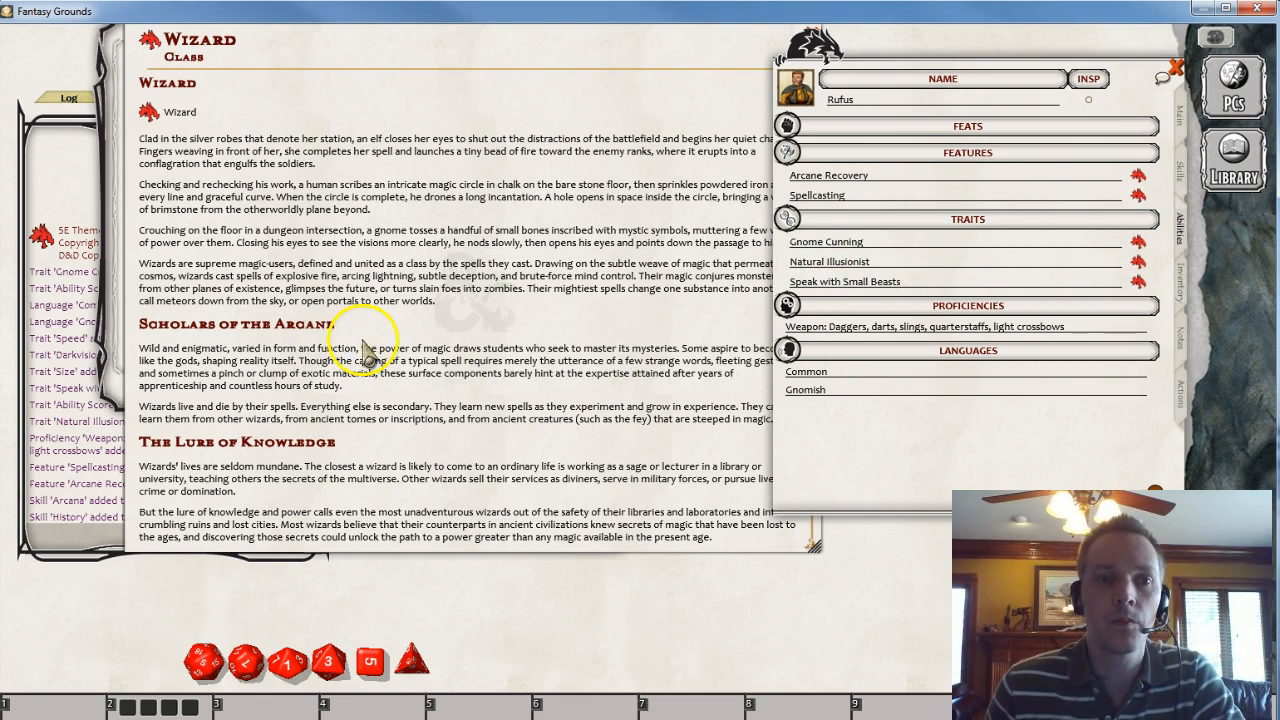
scroll(372, 350, down, 5)
scroll(380, 355, down, 10)
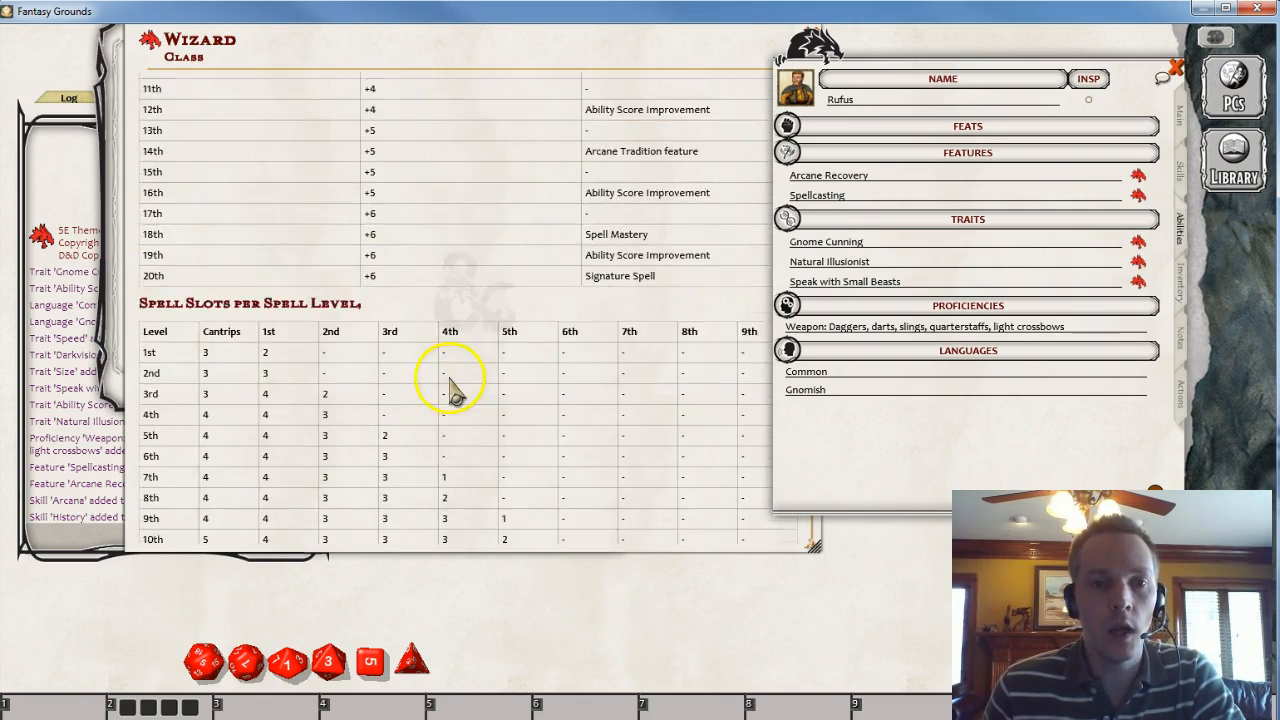
scroll(450, 390, down, 8)
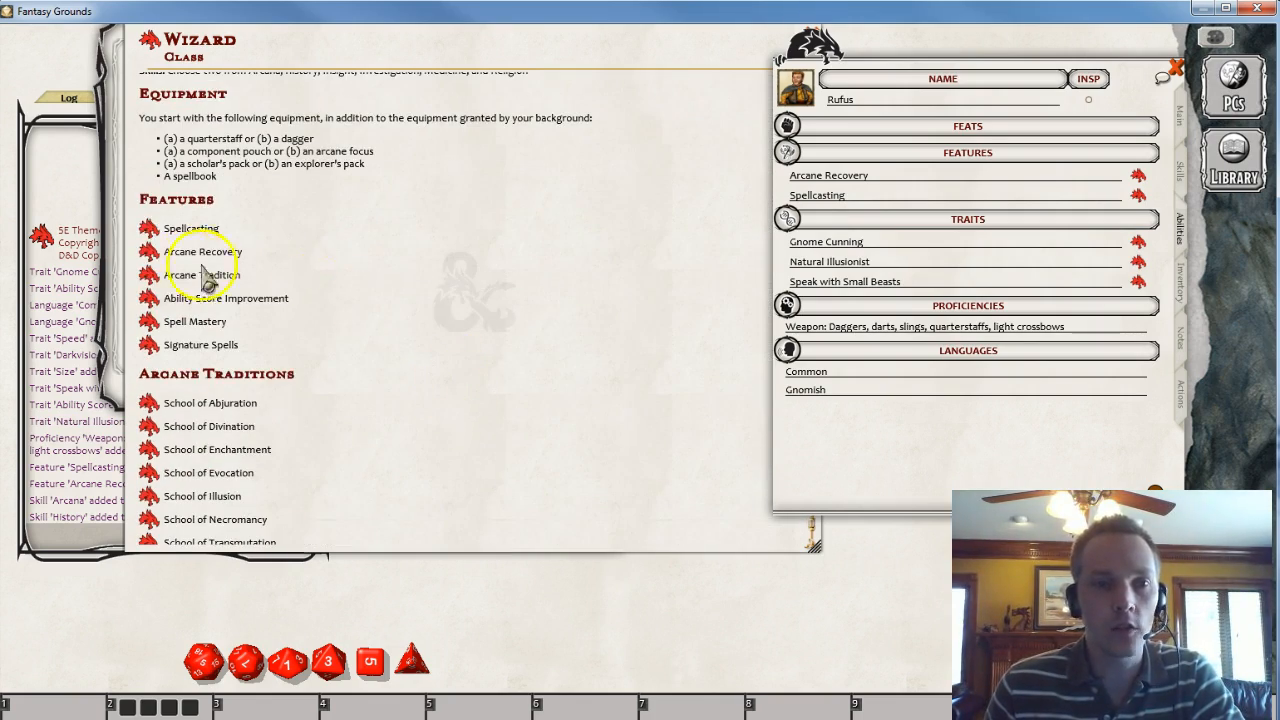
- Add a new custom feature named Gnome hooked nose to the character's features list
right_click(988, 195)
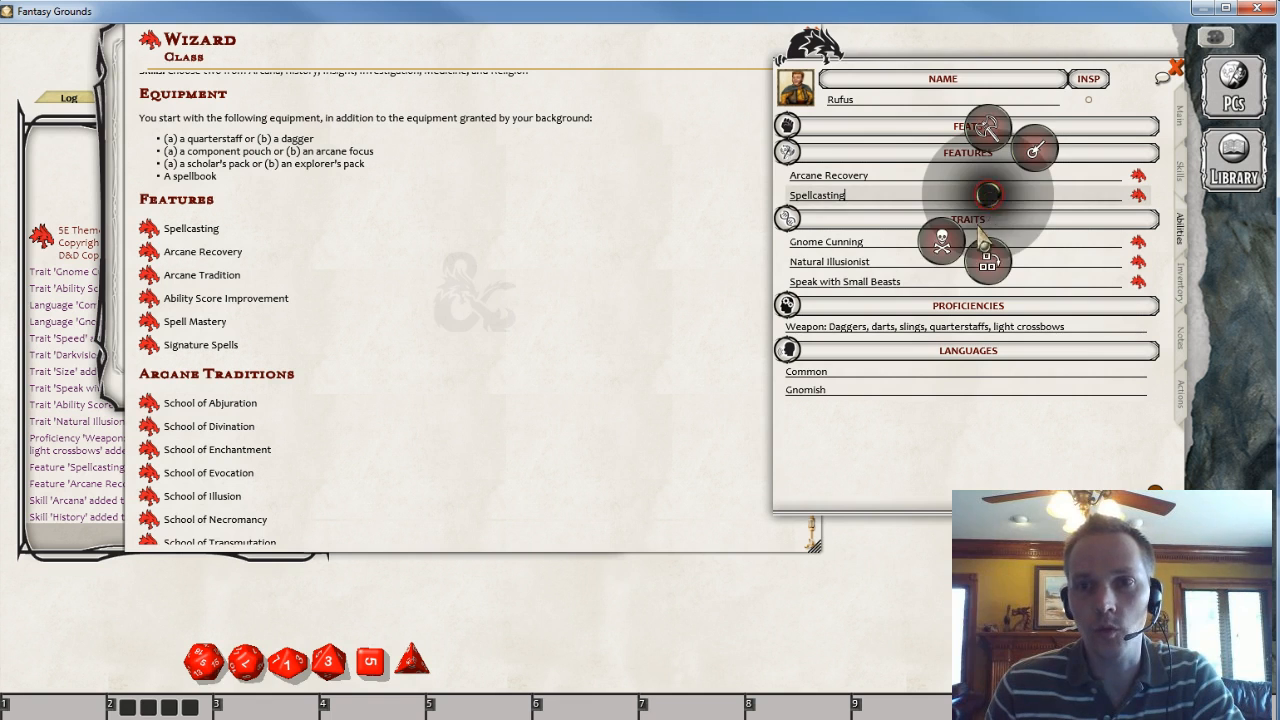
click(991, 264)
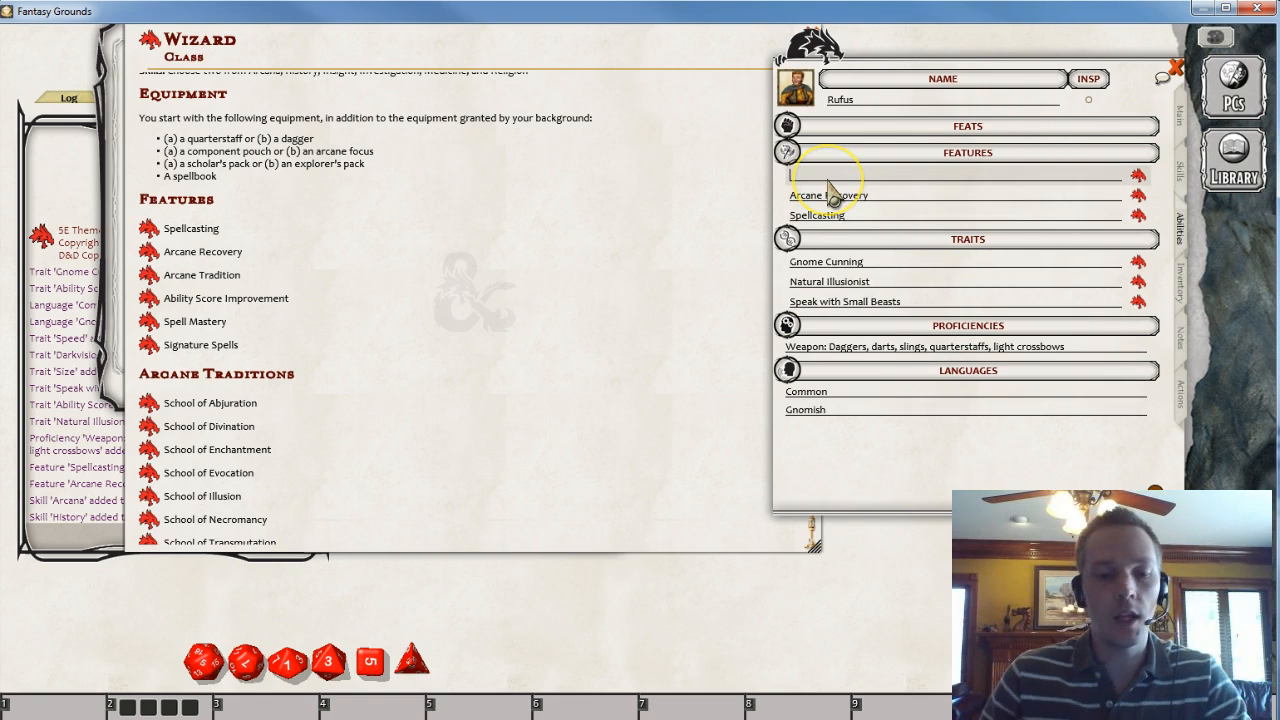
text(Gnome hooked nose)
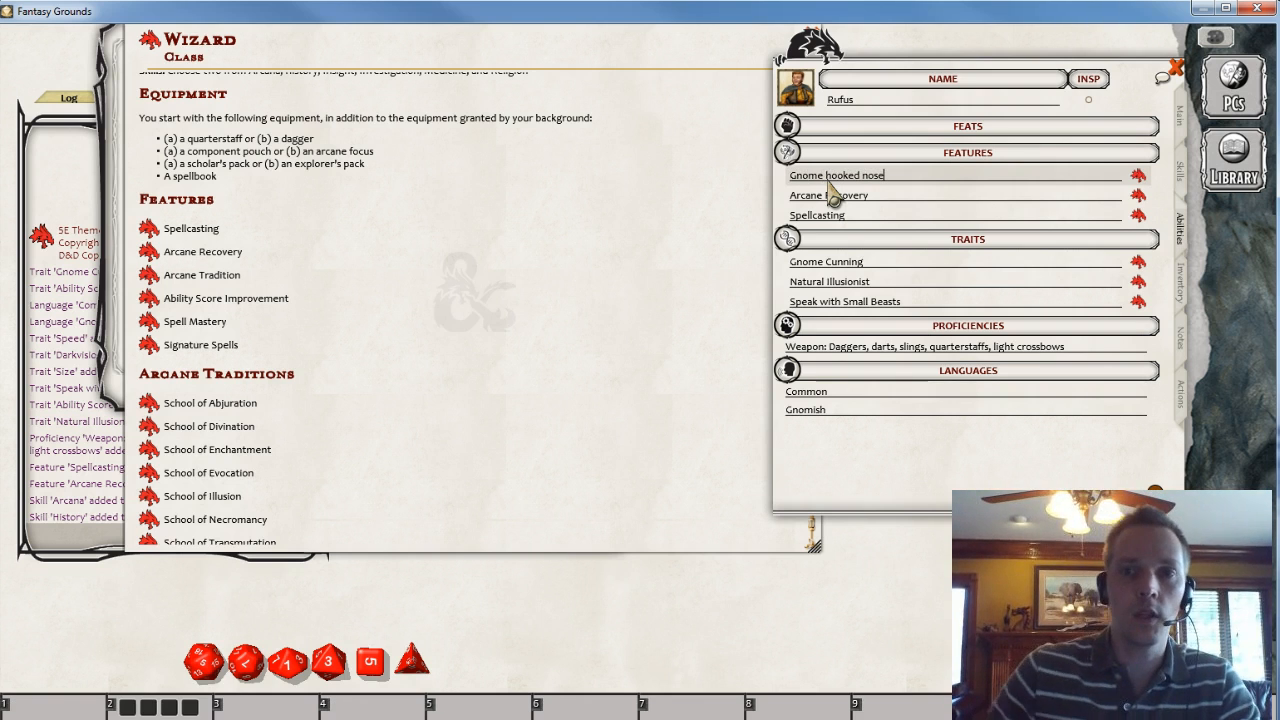
click(870, 198)
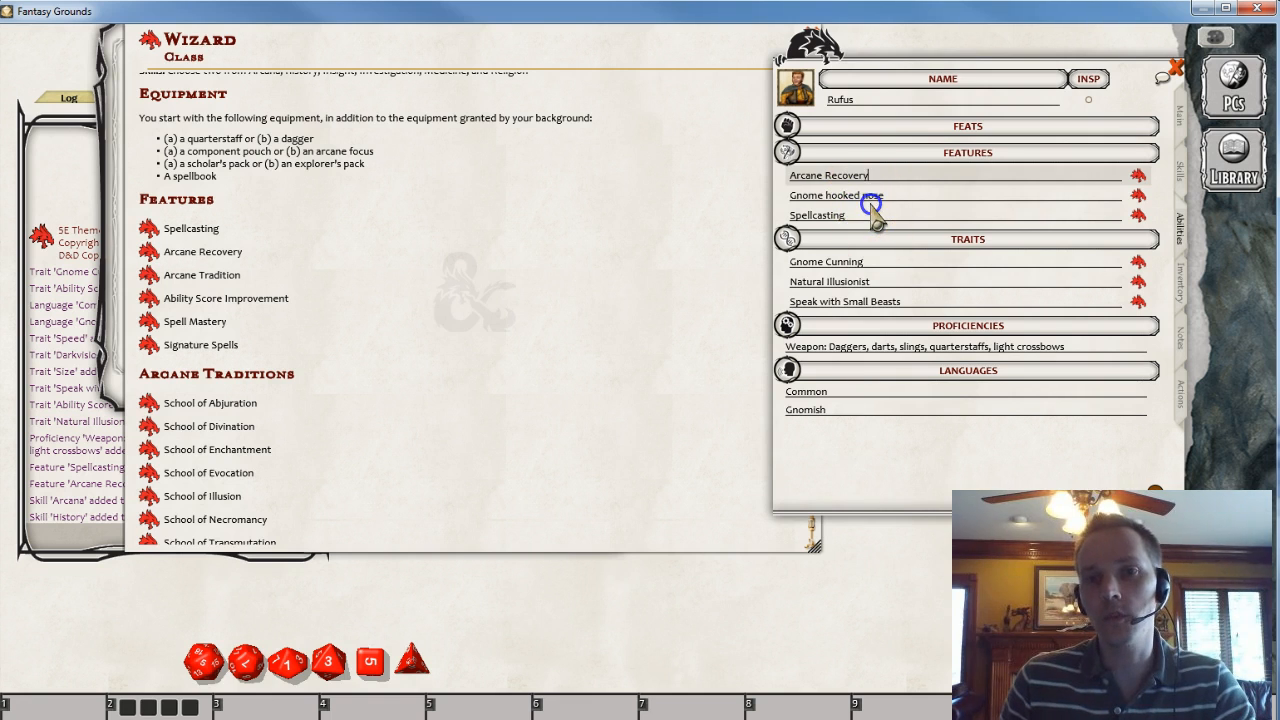
click(866, 198)
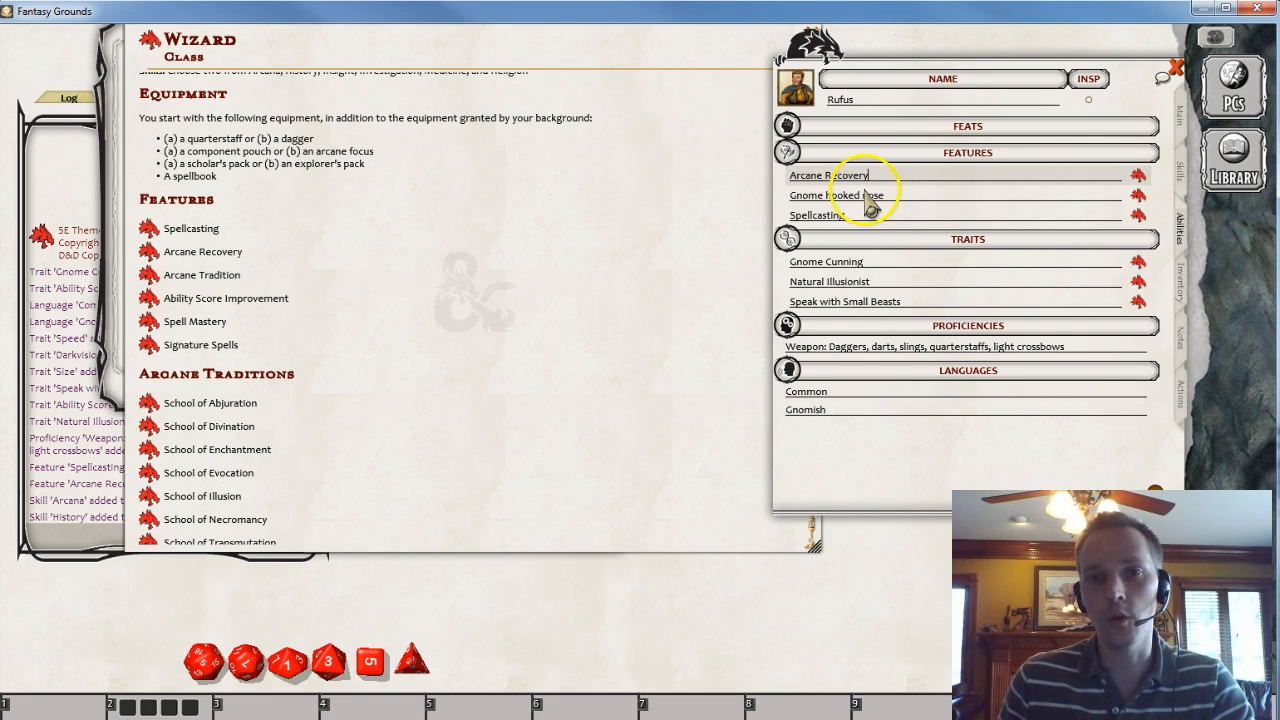
- Describe the Gnome hooked nose feature as "Your nose has an exceptionally strong sense of smell. Get advantage on all Perception checks using scent."
click(1138, 196)
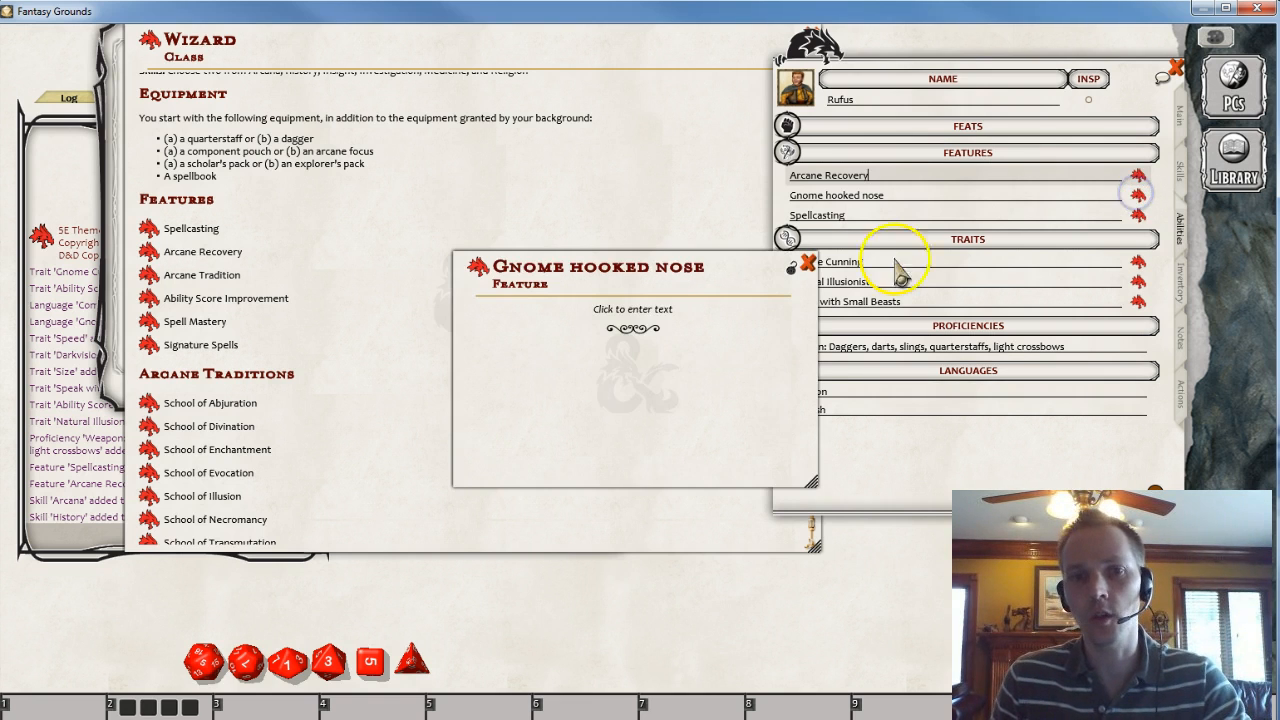
click(628, 304)
text(Your nose has an exceptionally strong sense of)
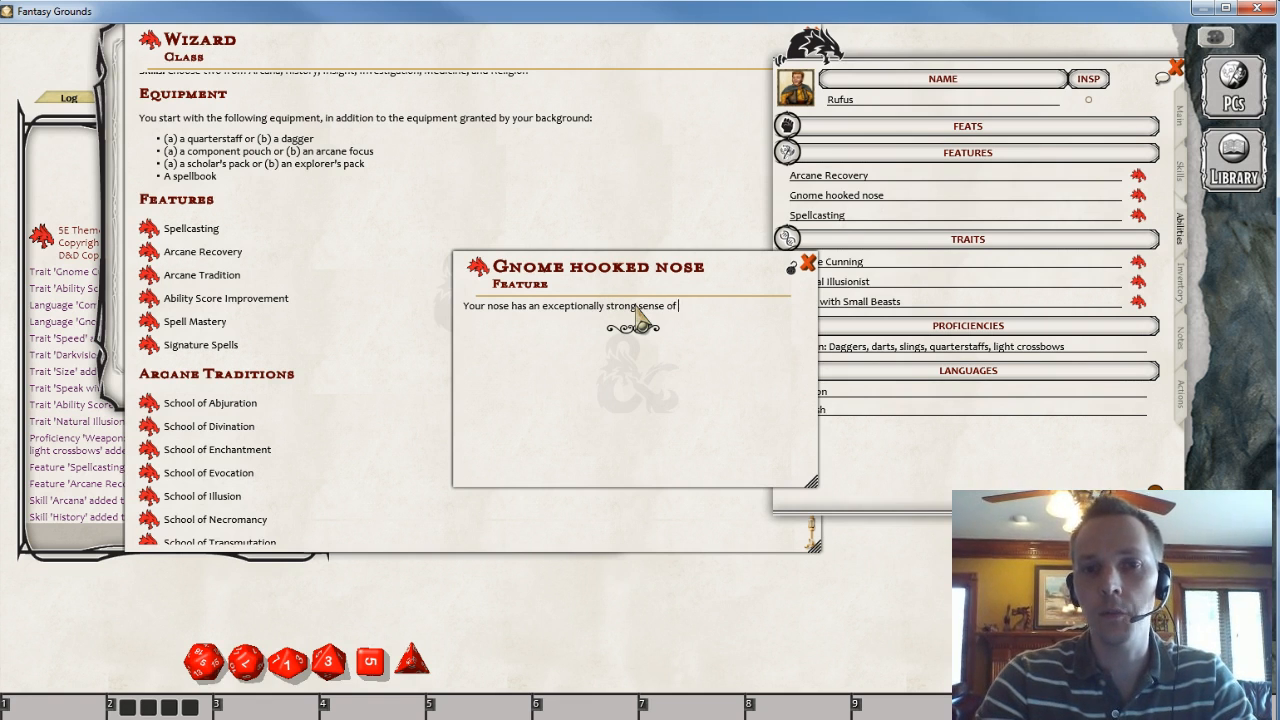
text(. Get advantage on all Perception checks using scent.)
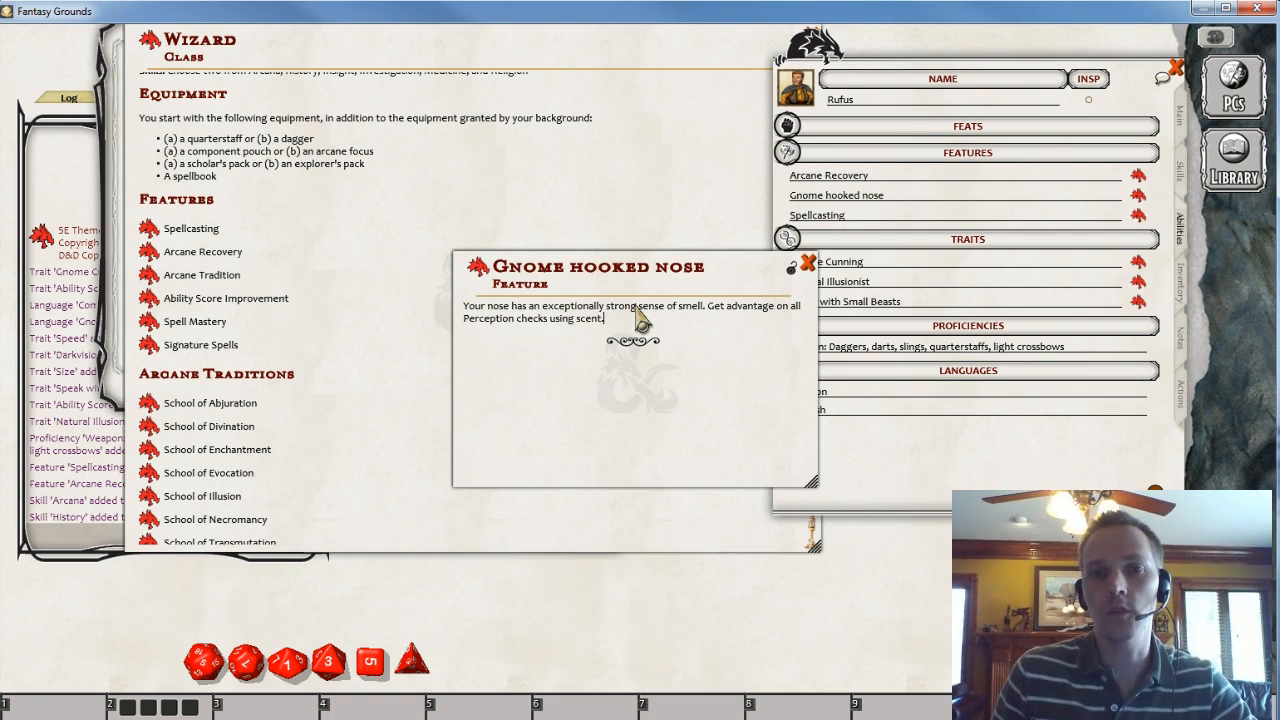
click(808, 263)
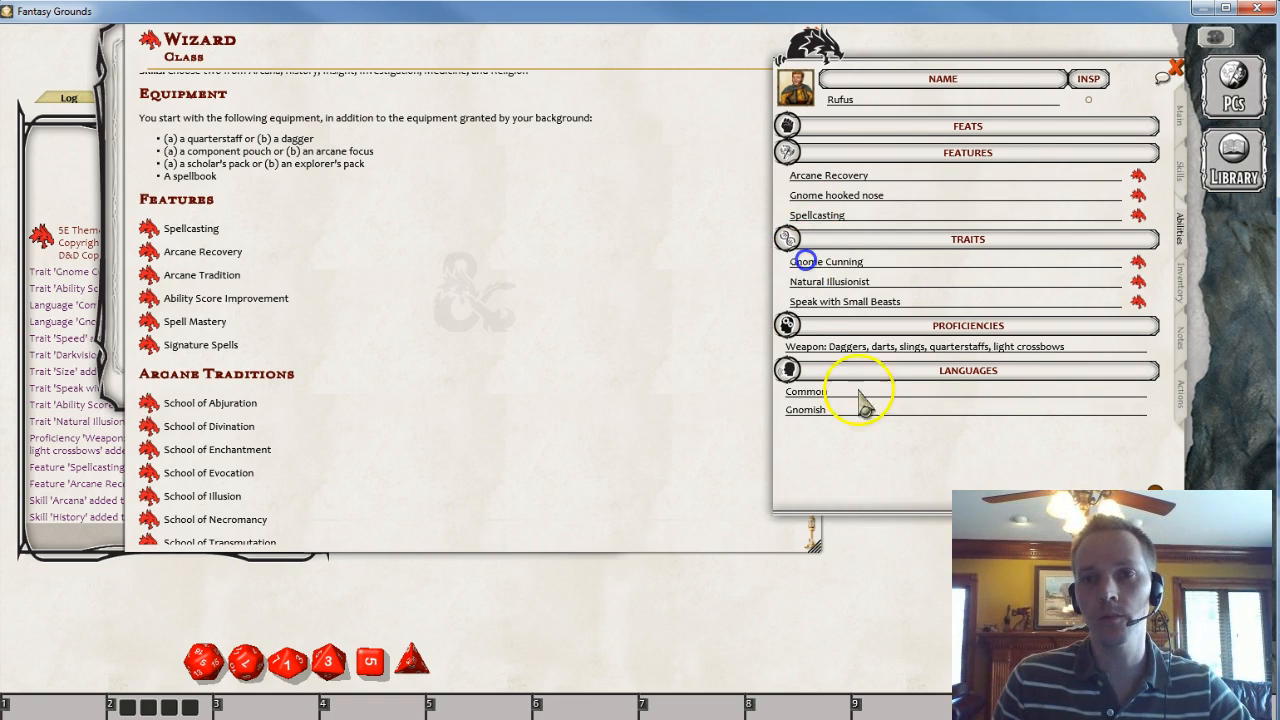
- Reopen the Gnome hooked nose feature to check its description, then close it
click(1138, 195)
drag(535, 368, 514, 346)
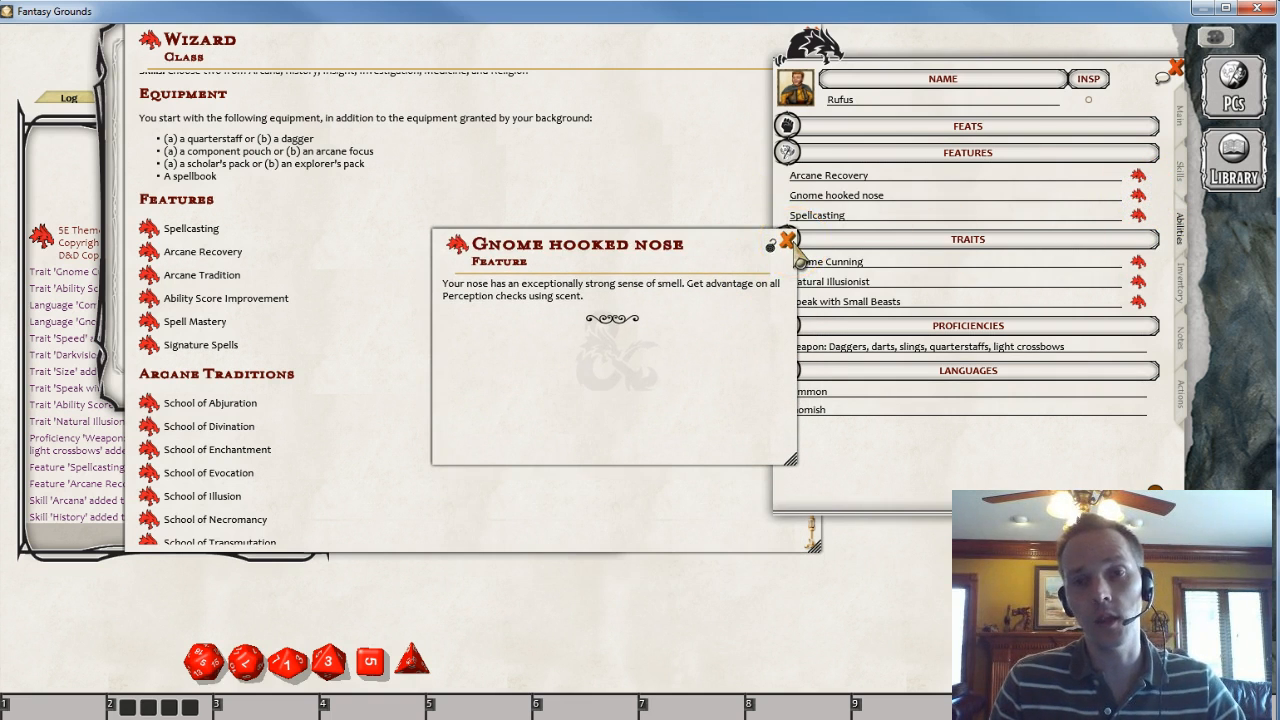
click(787, 241)
click(481, 277)
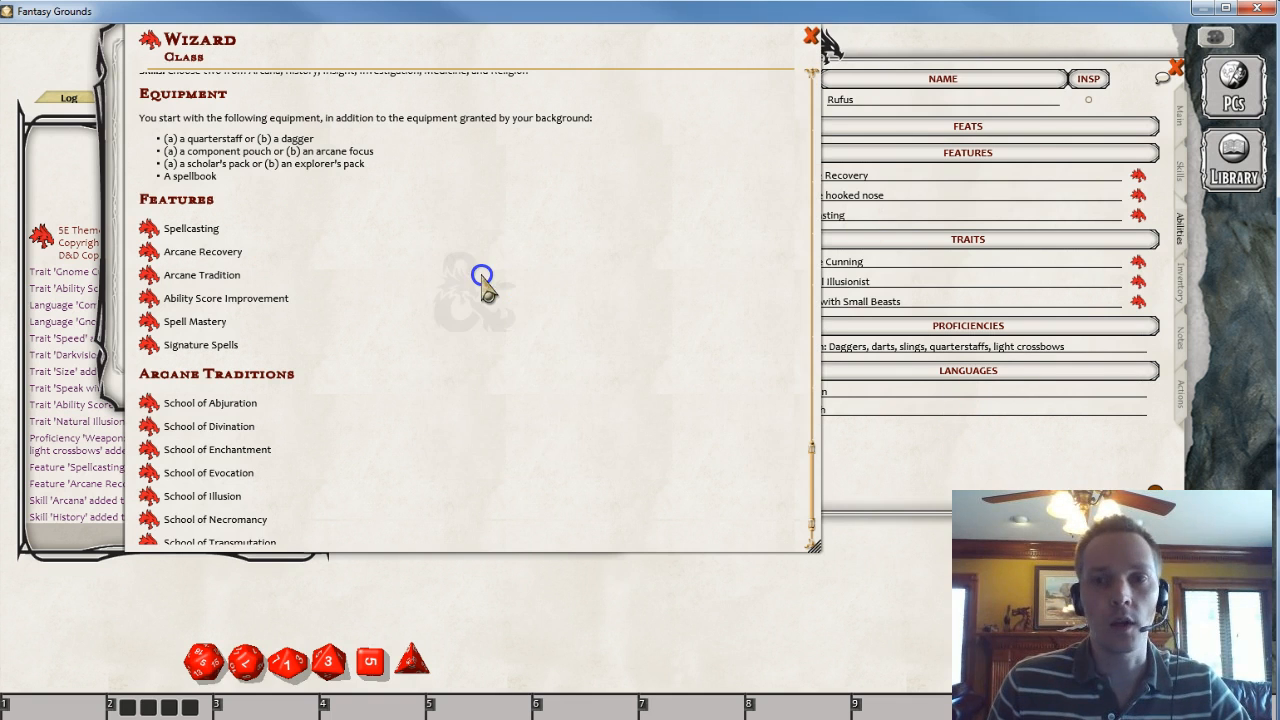
scroll(391, 263, up, 5)
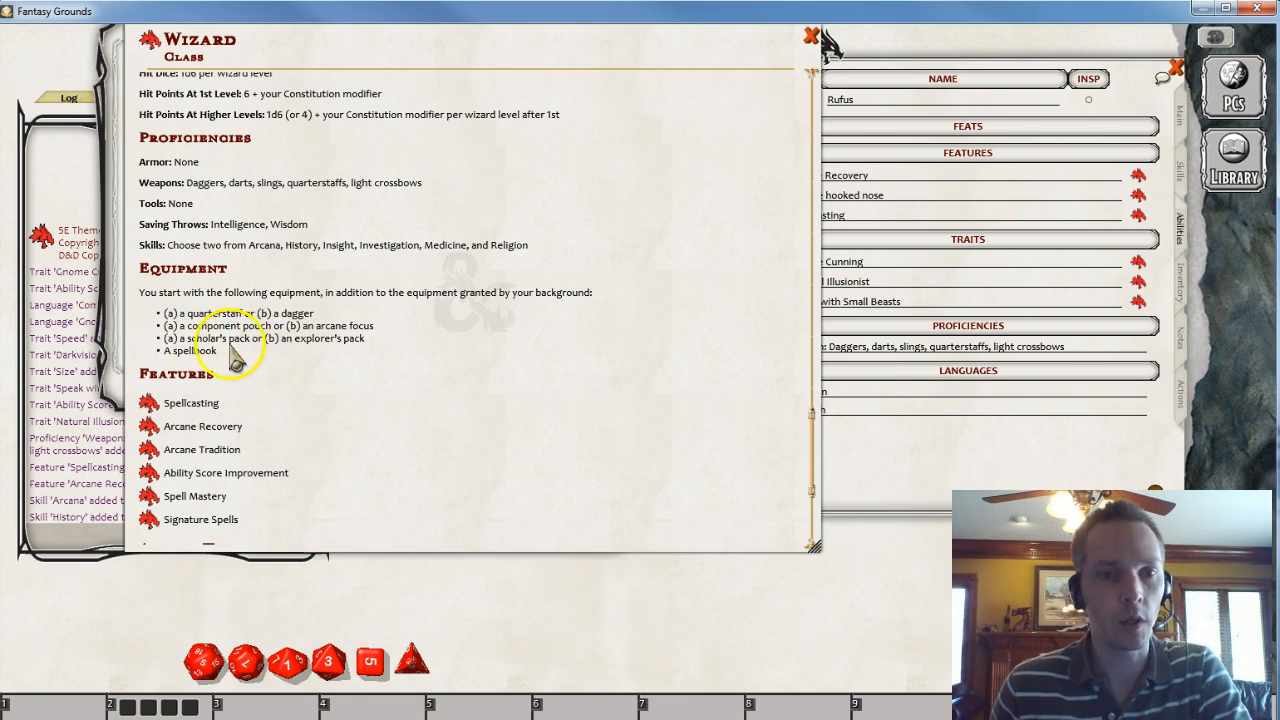
- Bring the character sheet forward and review its Main tab, including the hit points
click(923, 463)
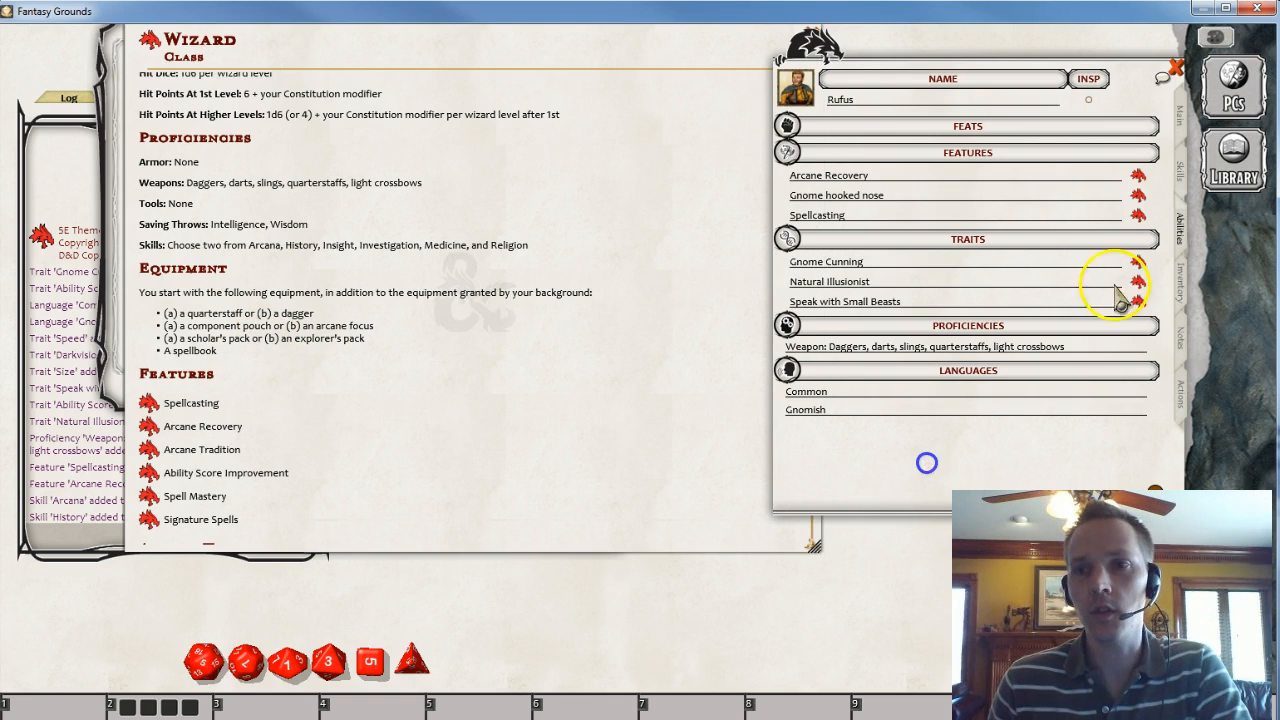
click(1178, 120)
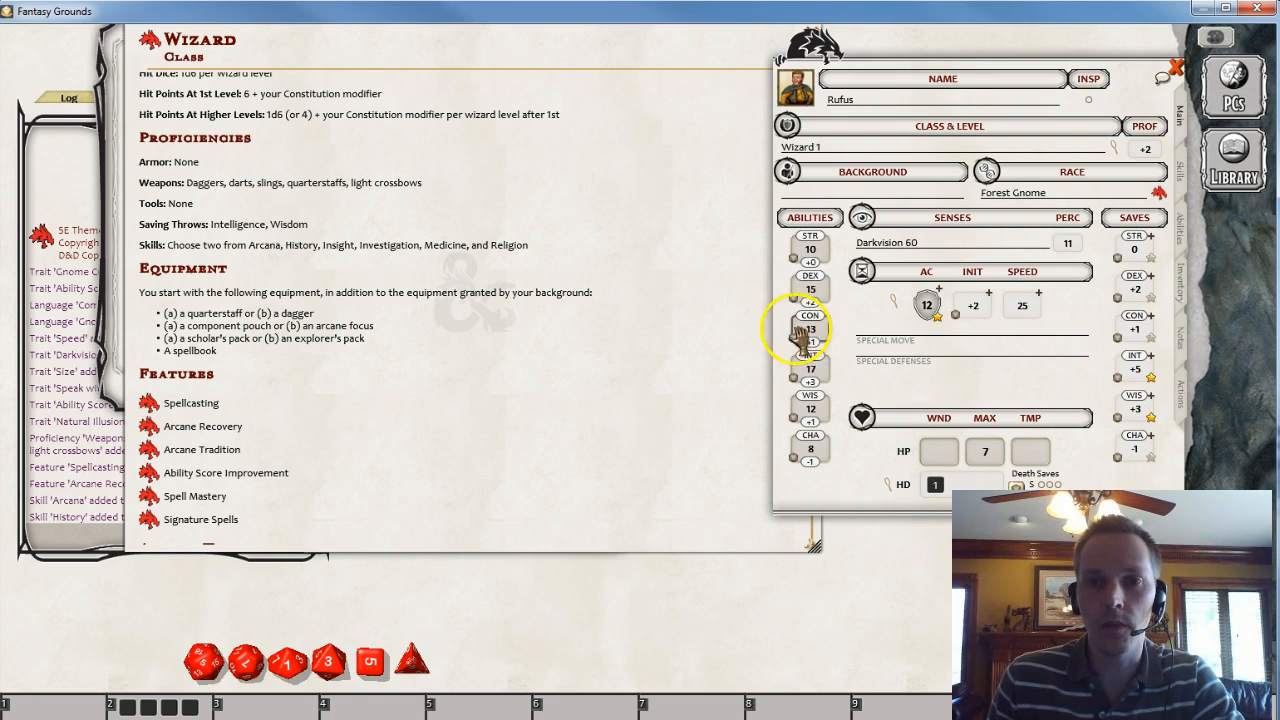
click(990, 456)
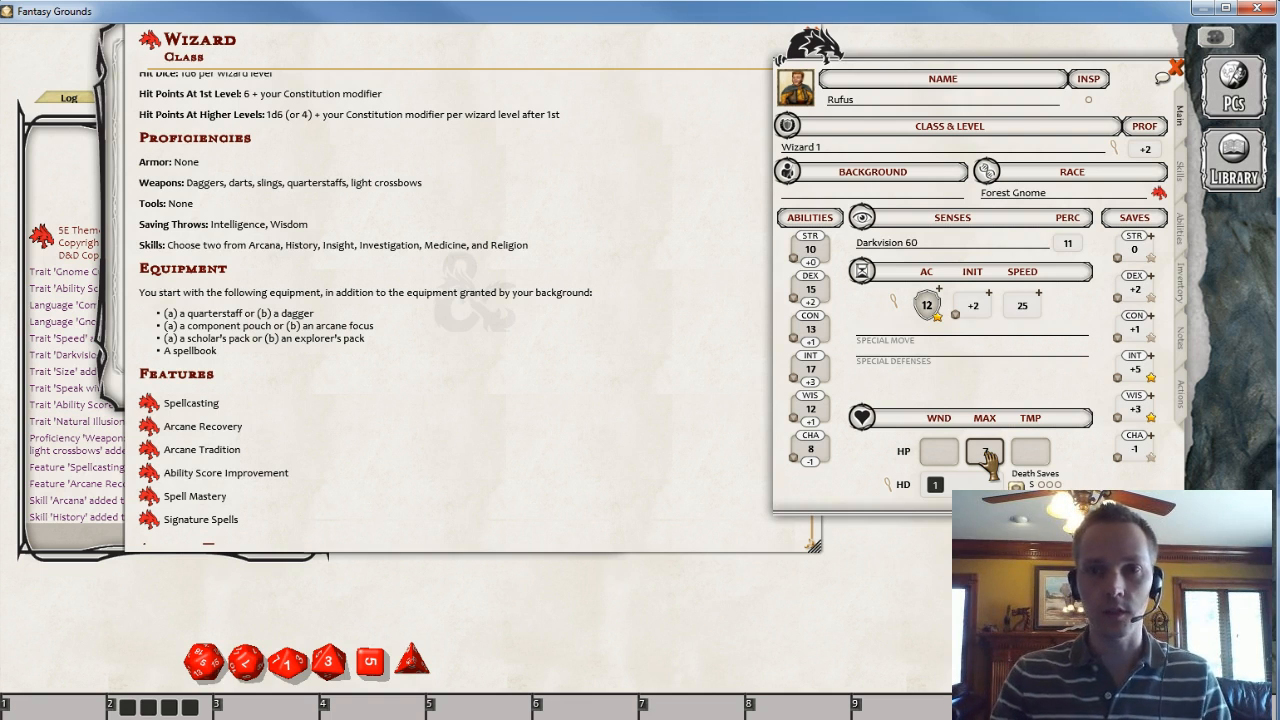
- Raise the Strength score to 25 by dragging, then set it back to 10
click(810, 252)
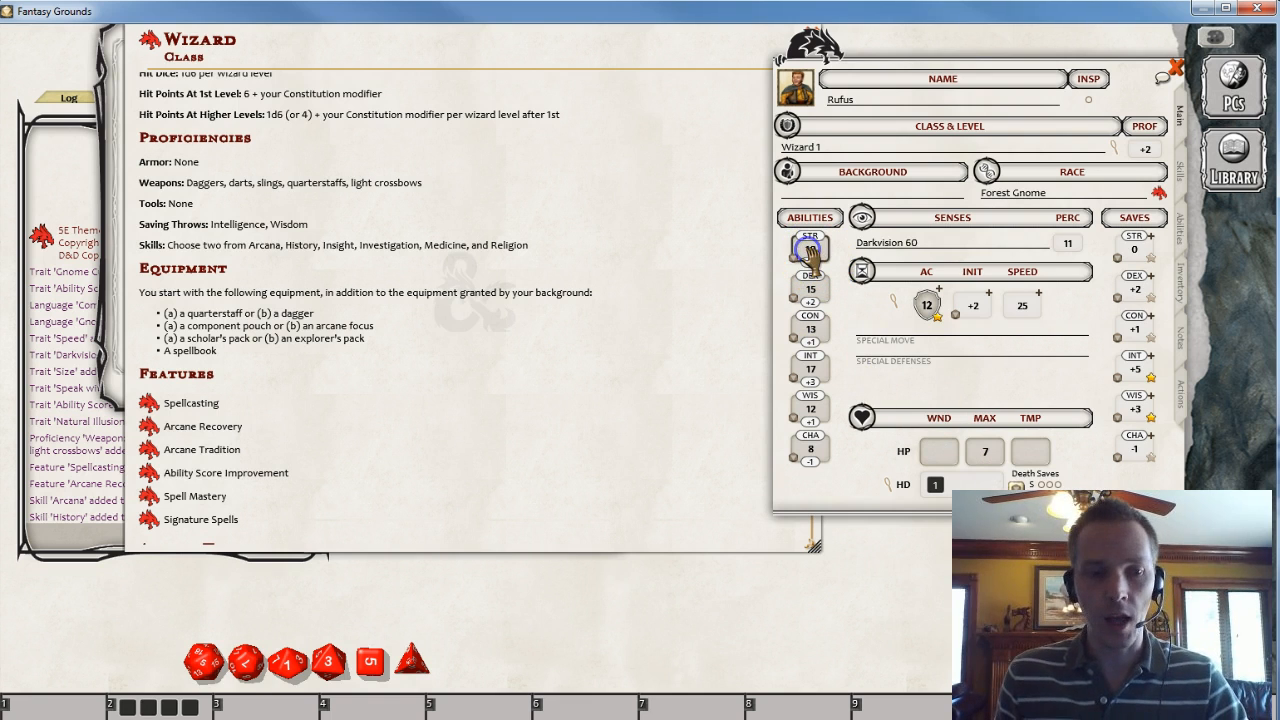
drag(810, 255, 868, 335)
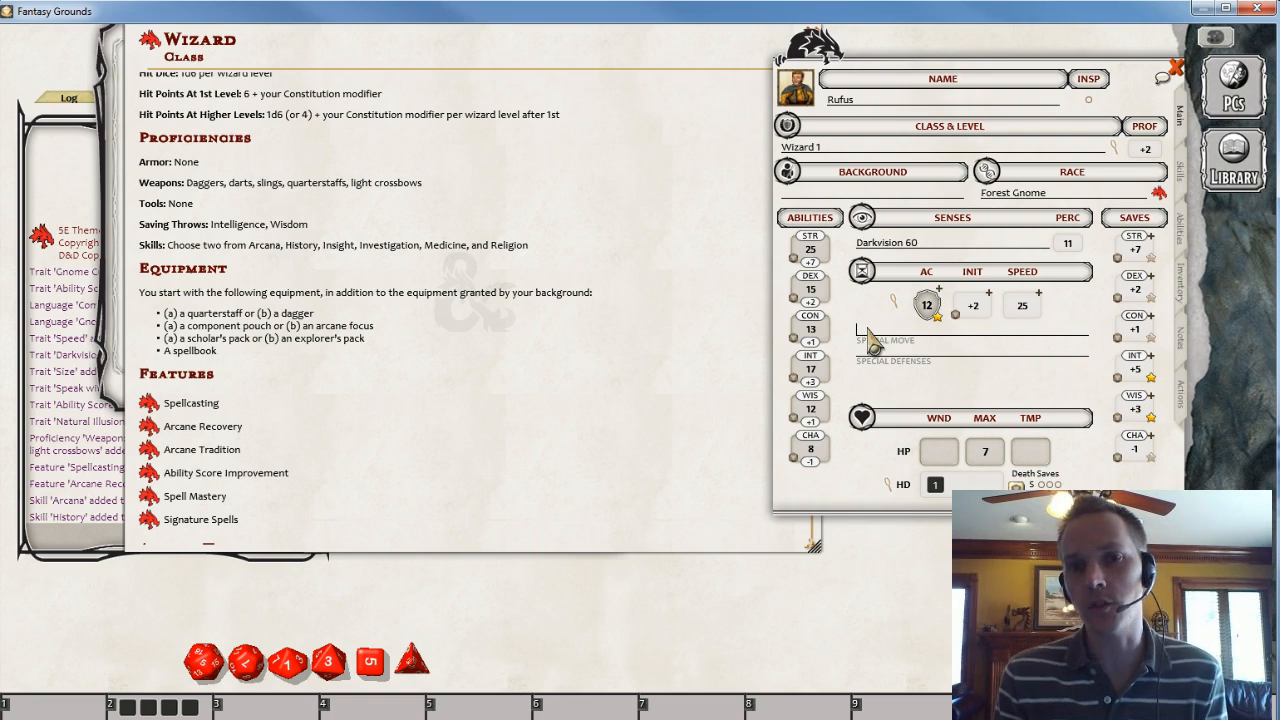
click(810, 246)
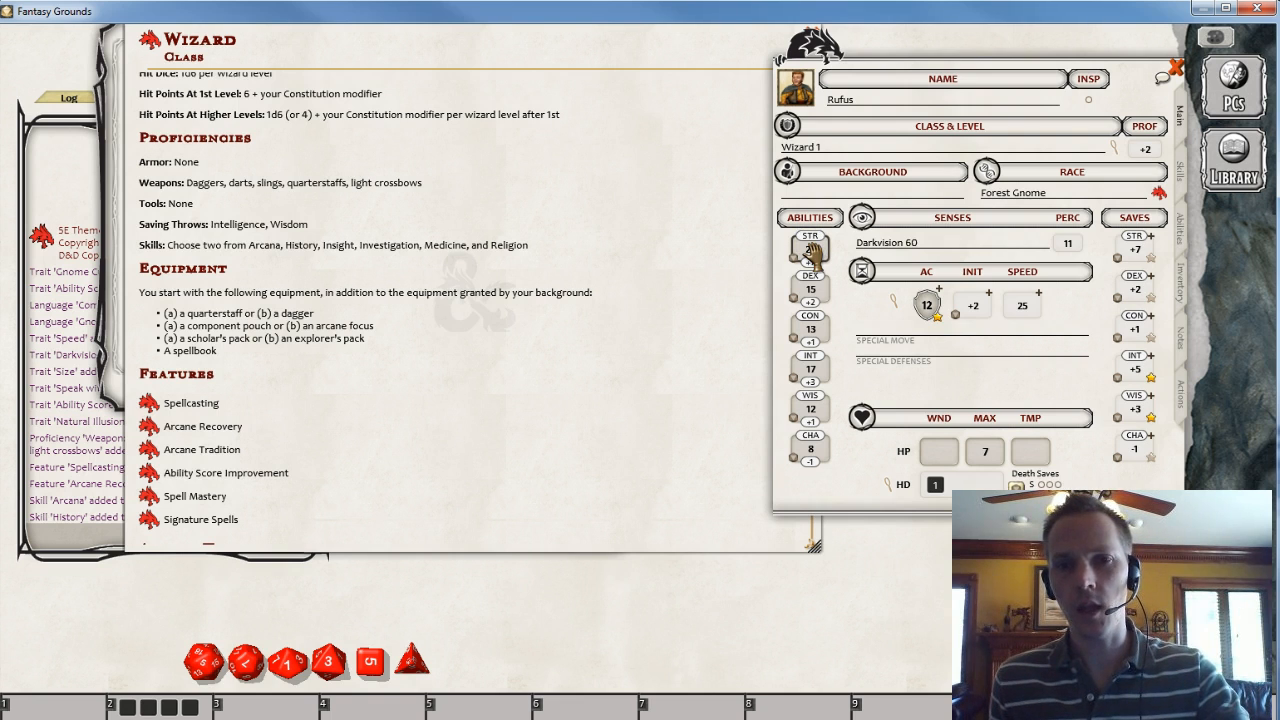
text(10)
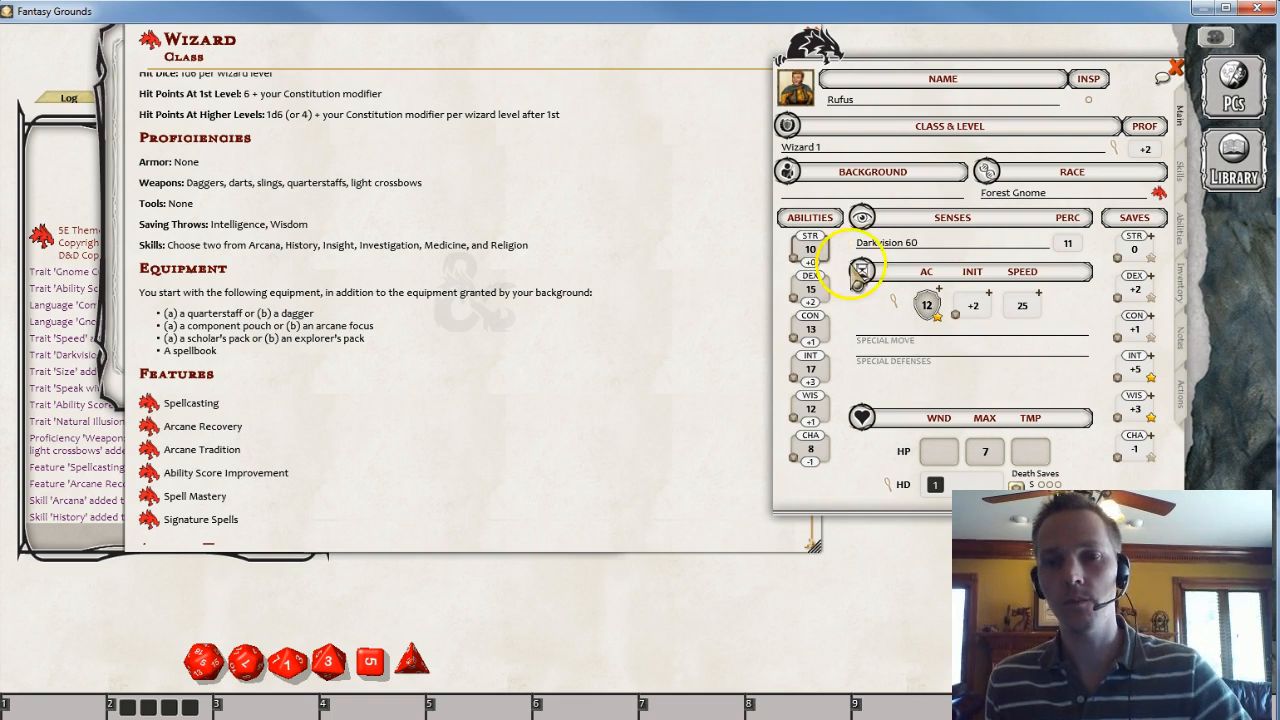
- Open the Skills tab and give Intimidation a +3 miscellaneous bonus
click(938, 346)
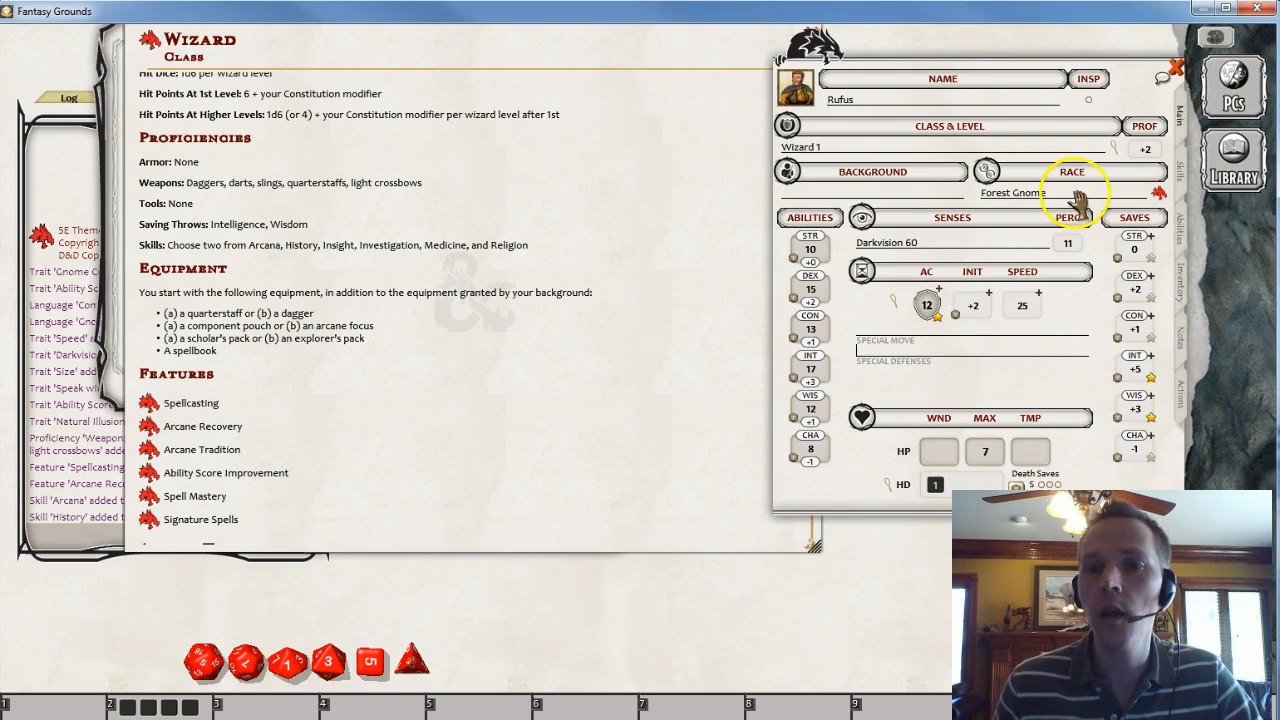
click(1181, 172)
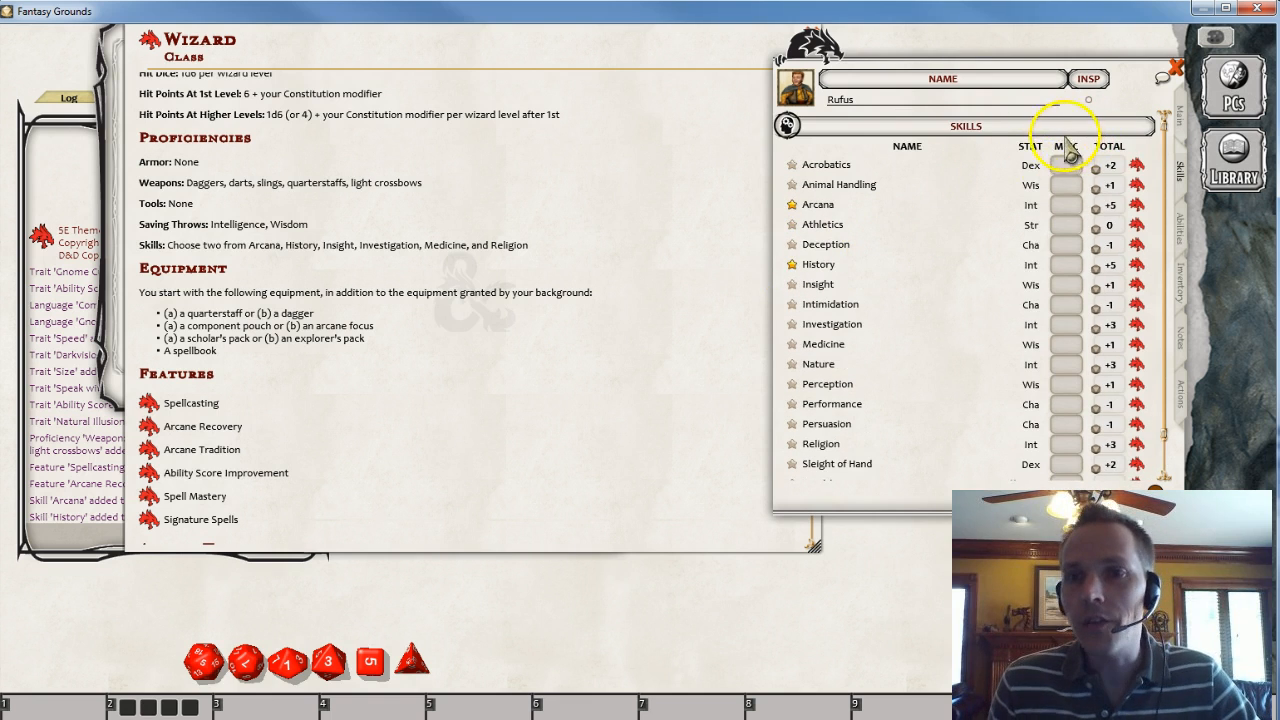
scroll(1023, 245, down, 1)
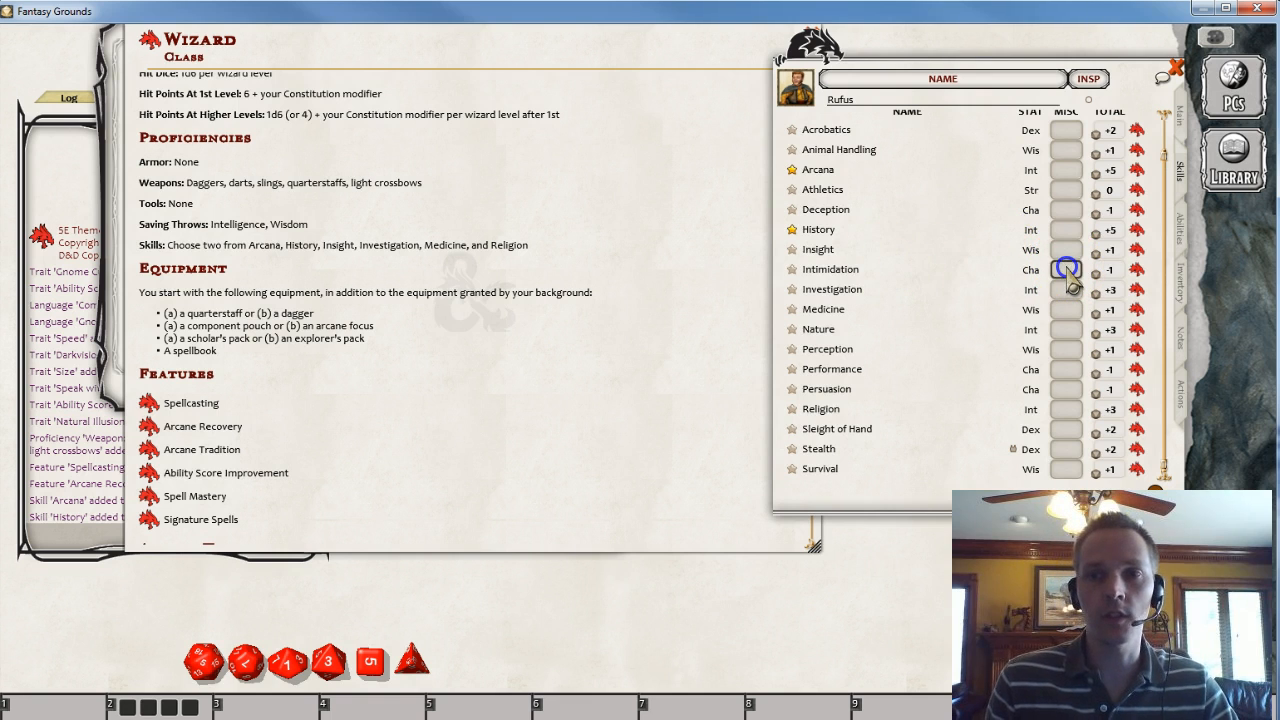
click(988, 304)
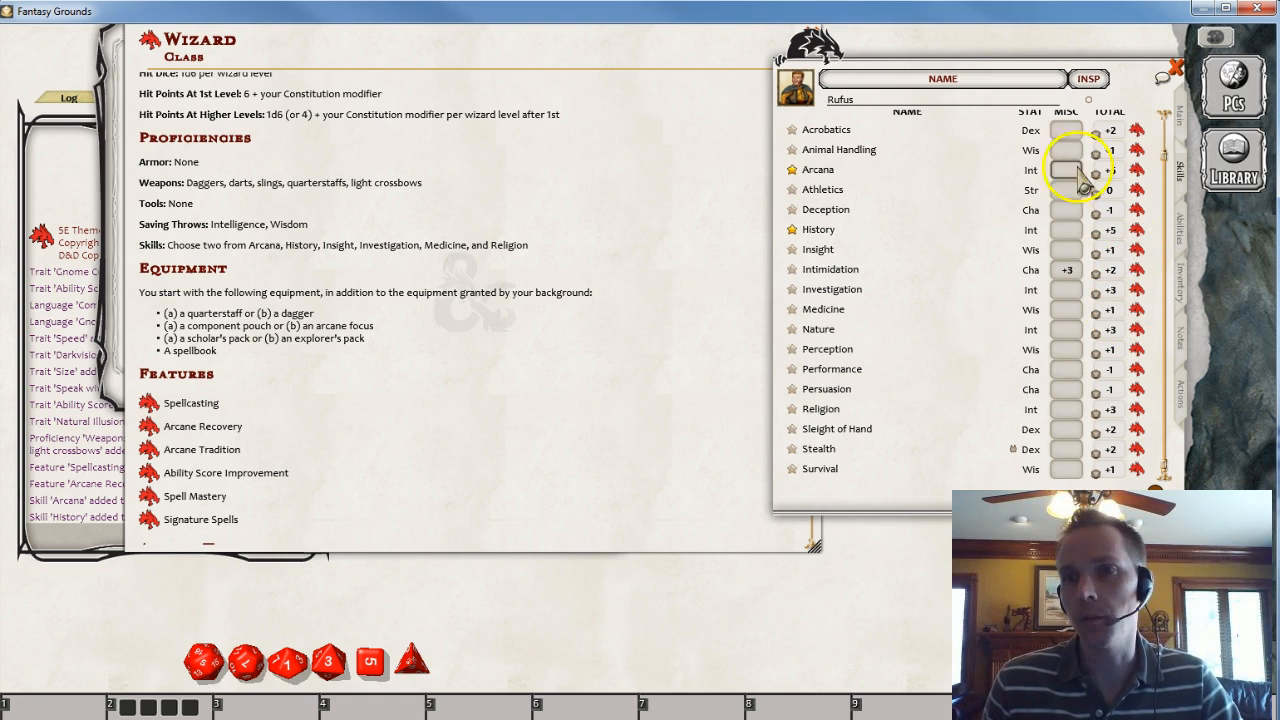
- Open the Inventory tab and add a Quarterstaff from the library's Equipment Weapon Table to the character's equipment
scroll(1065, 170, up, 1)
click(1180, 232)
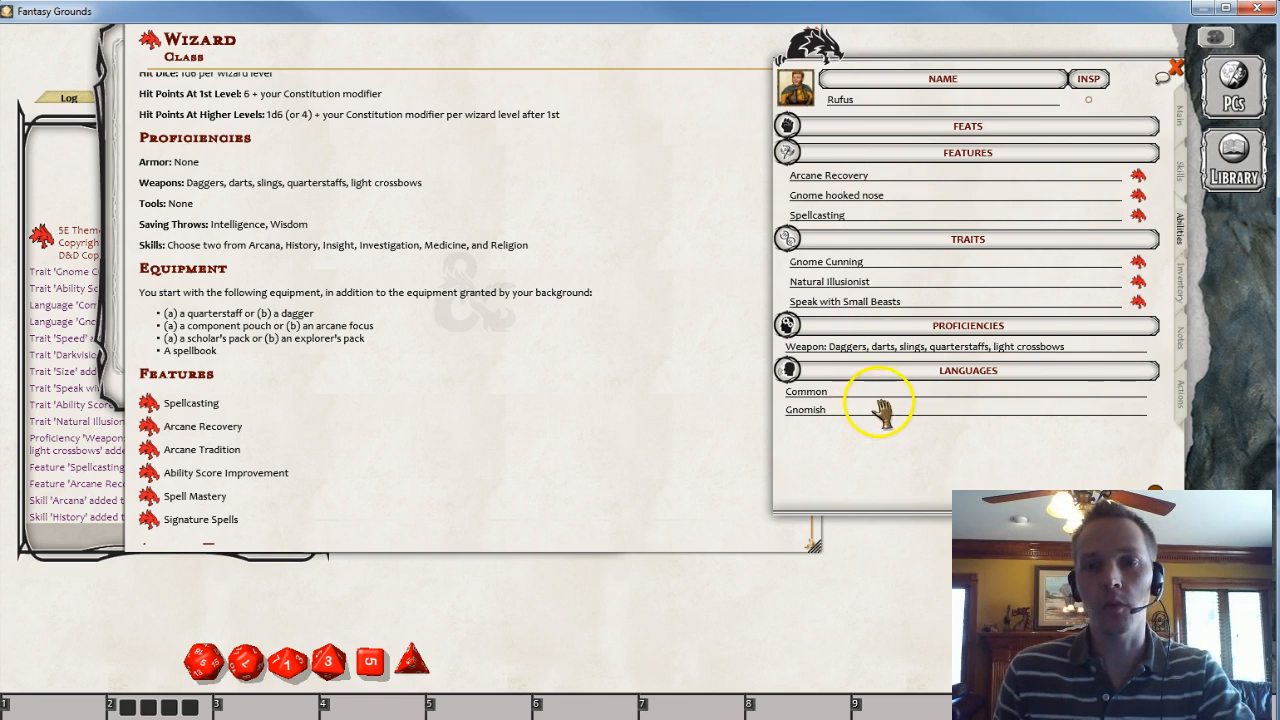
click(1181, 290)
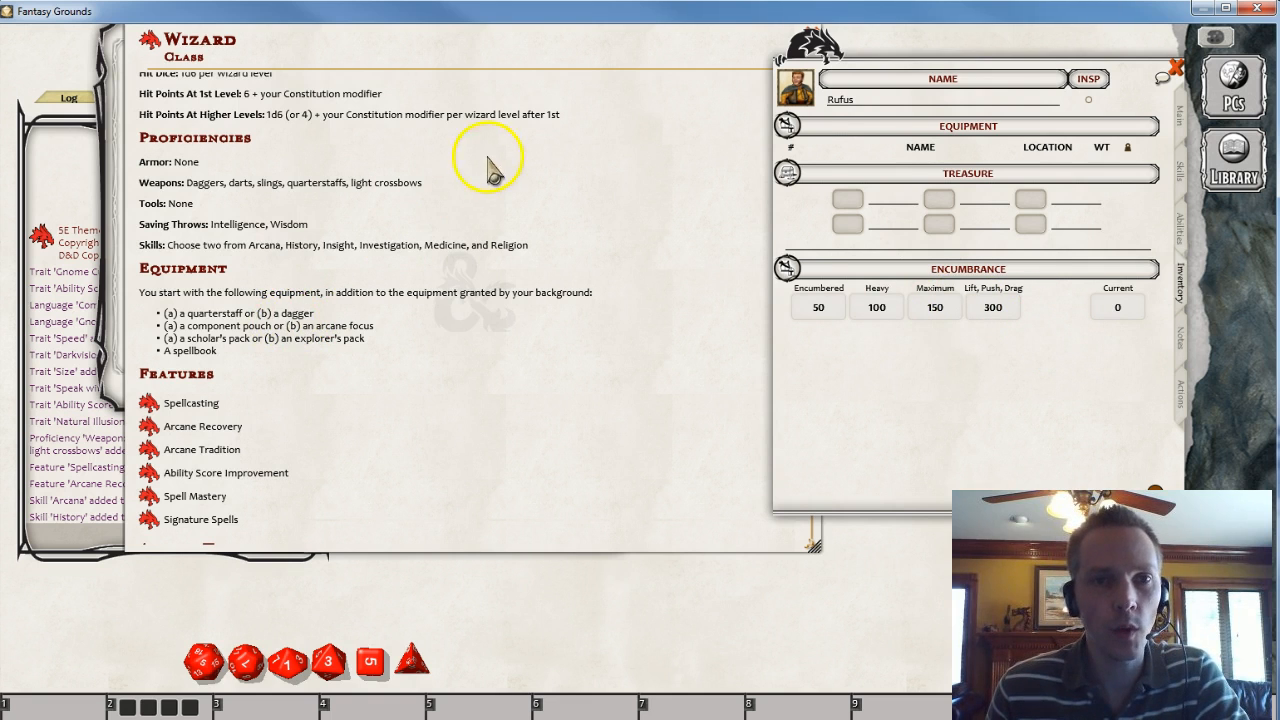
drag(488, 162, 499, 290)
click(279, 72)
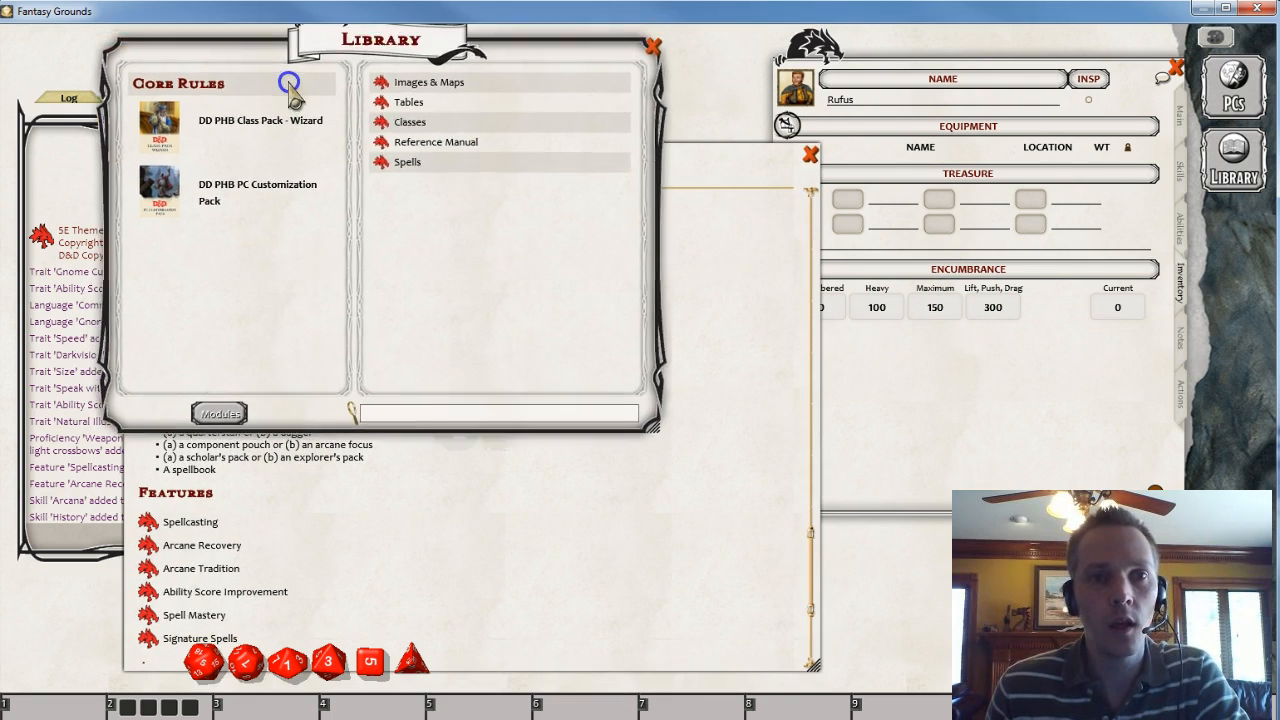
drag(288, 83, 292, 90)
click(230, 205)
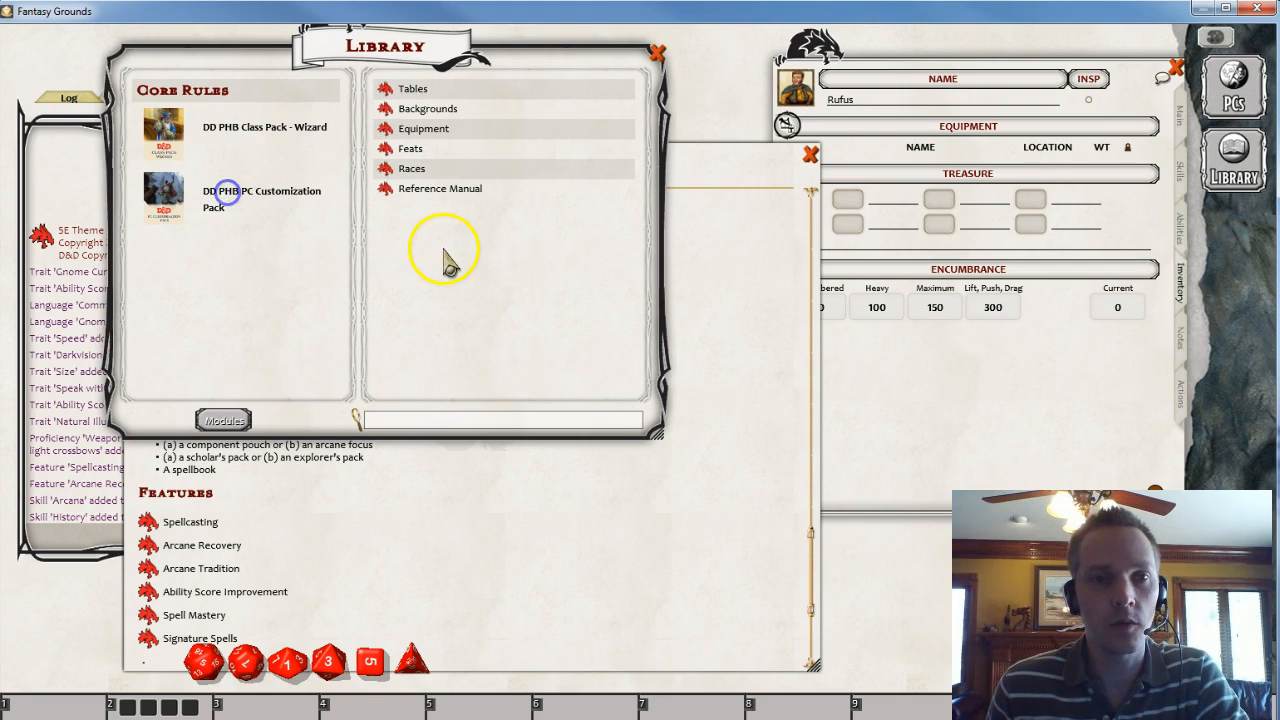
click(388, 133)
drag(655, 240, 455, 125)
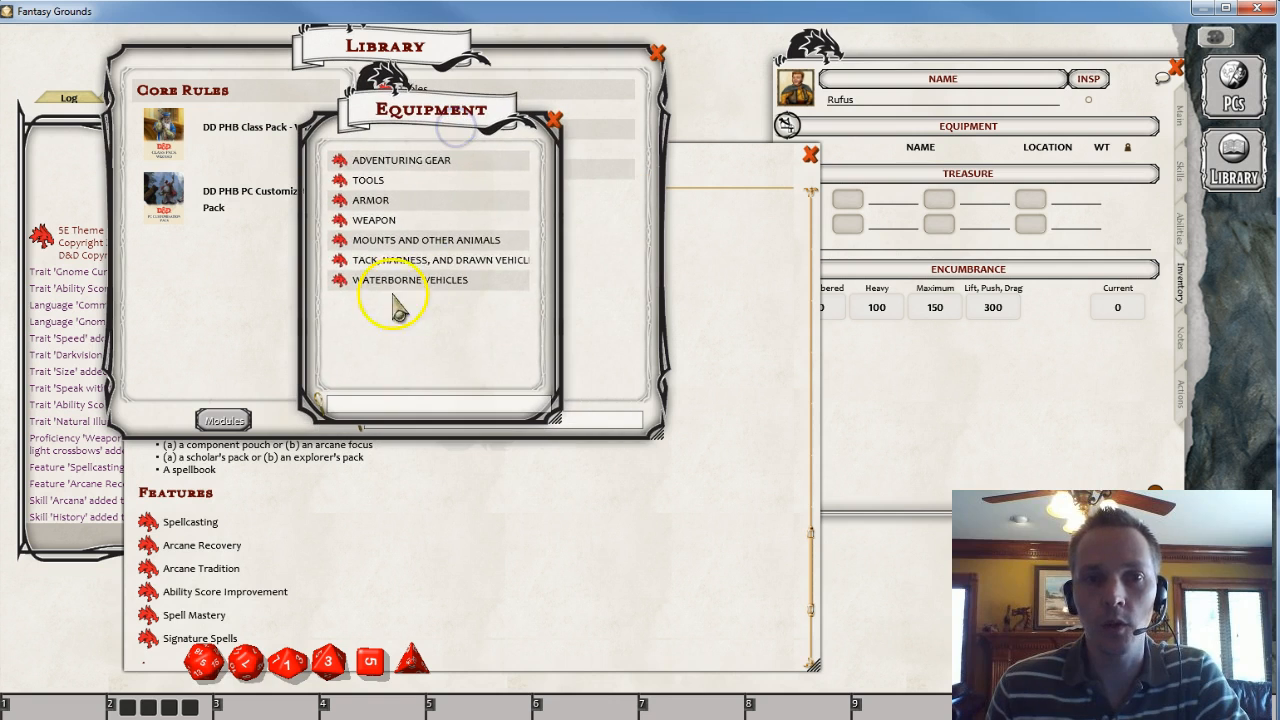
click(905, 412)
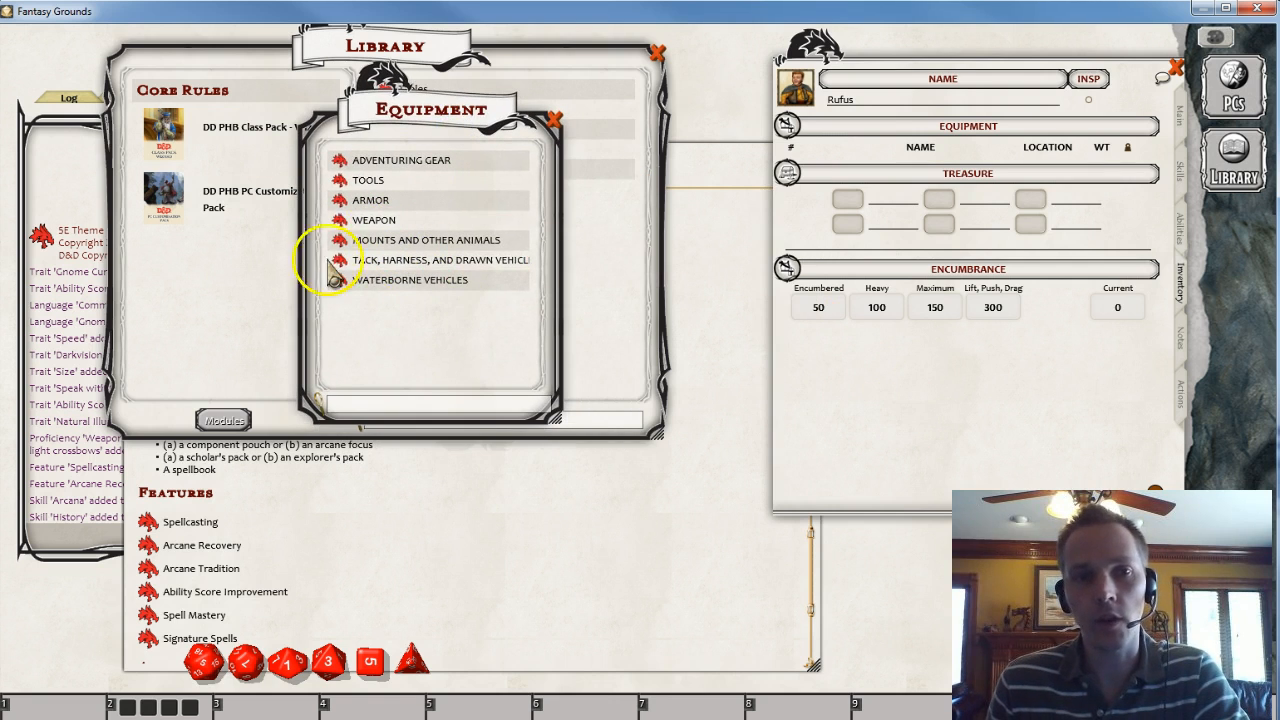
click(358, 221)
drag(592, 140, 376, 60)
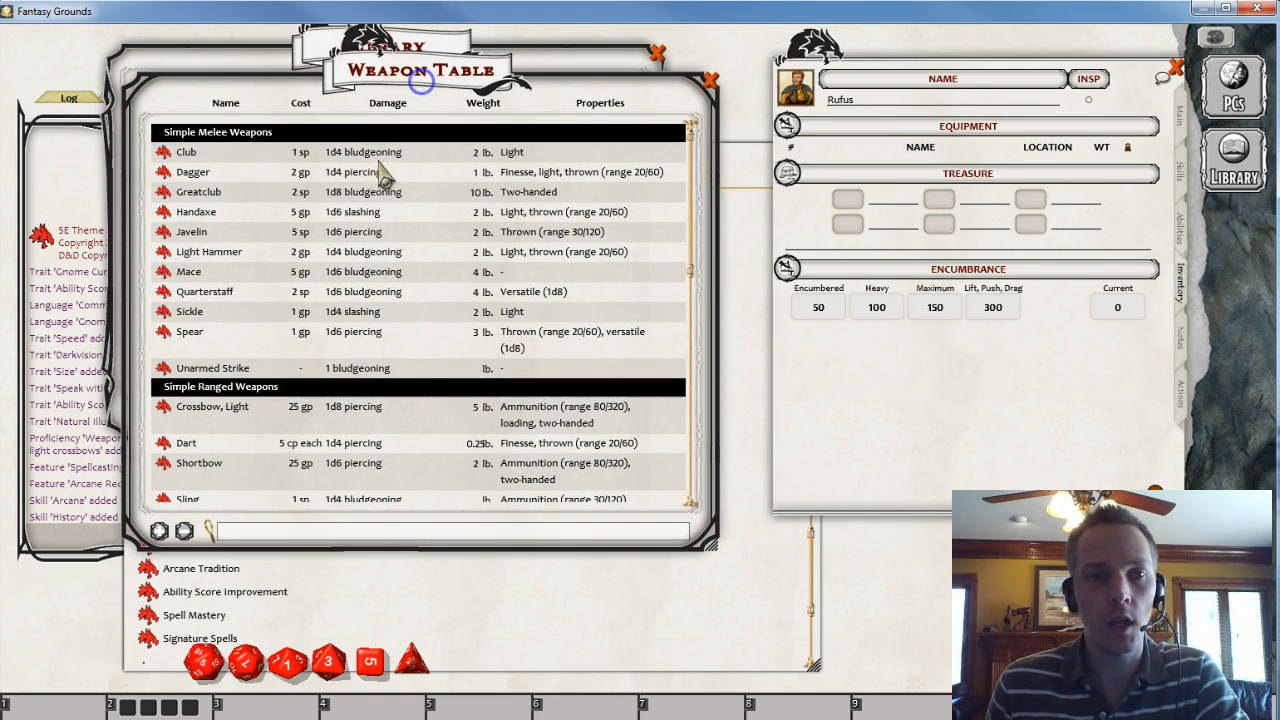
drag(165, 292, 849, 155)
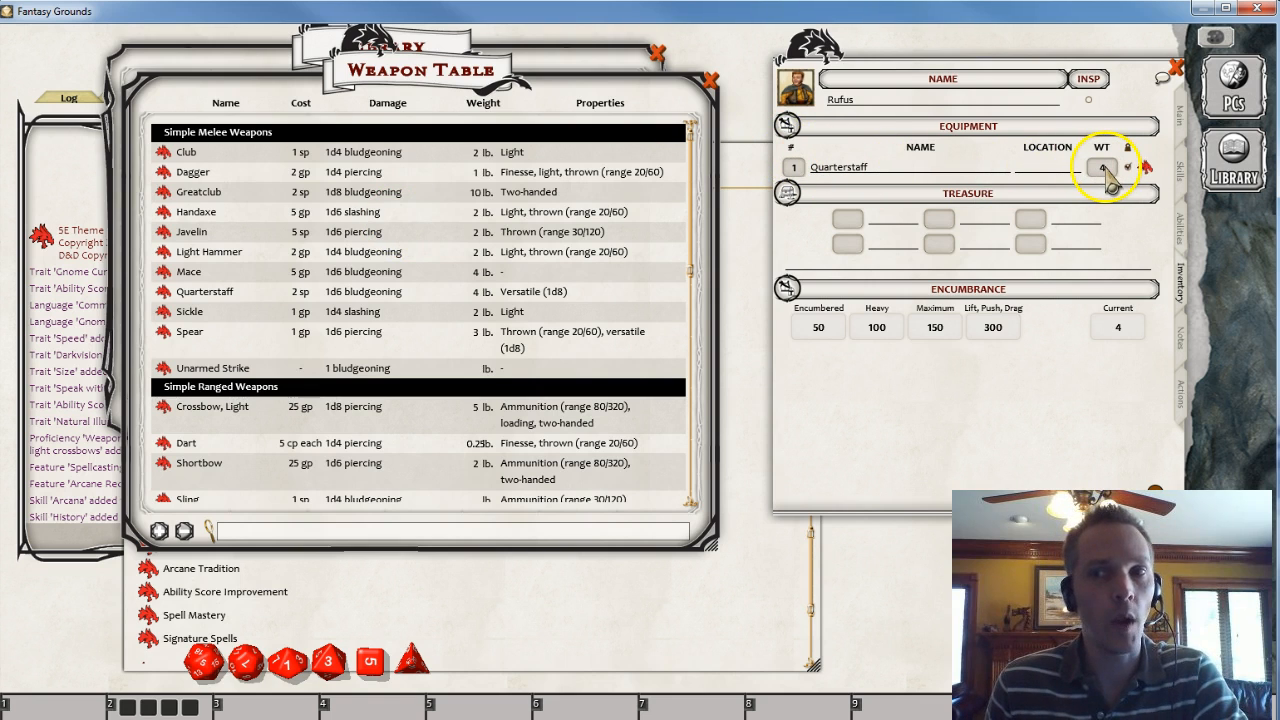
- Inspect the Quarterstaff item, then roll its attack and damage from the Actions tab
click(1143, 168)
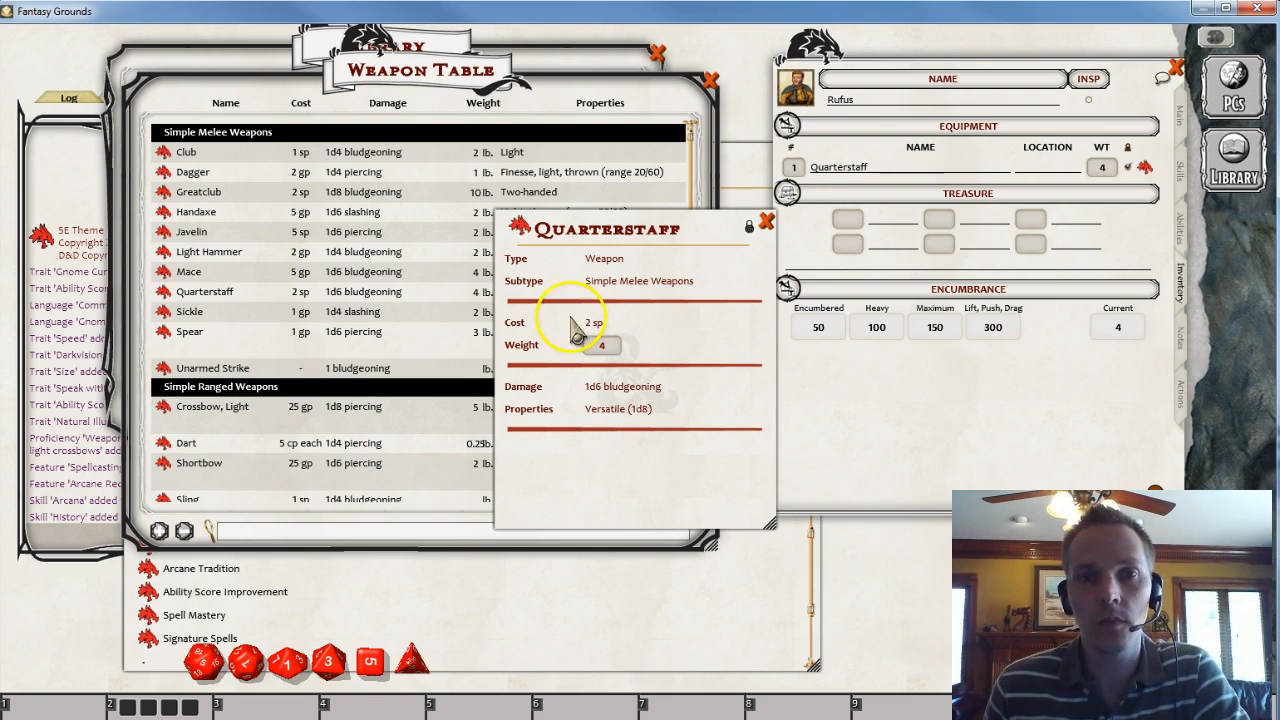
click(771, 218)
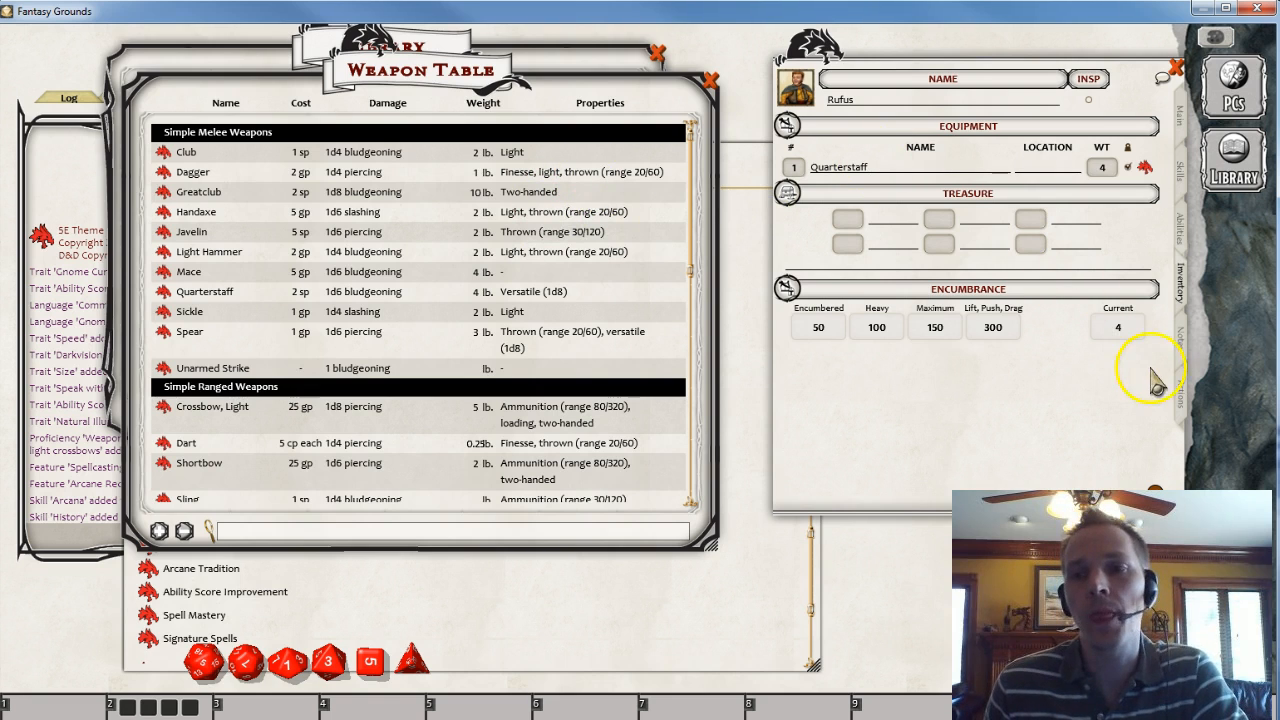
click(1182, 398)
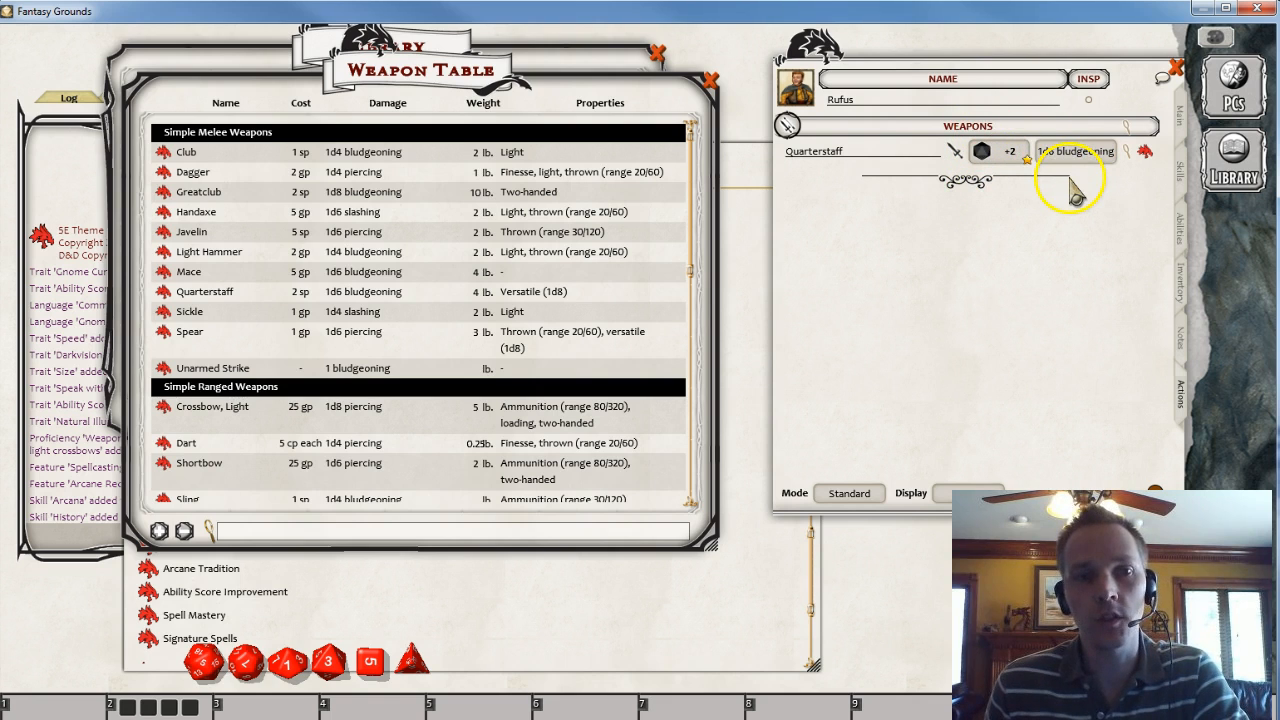
double_click(990, 150)
double_click(986, 152)
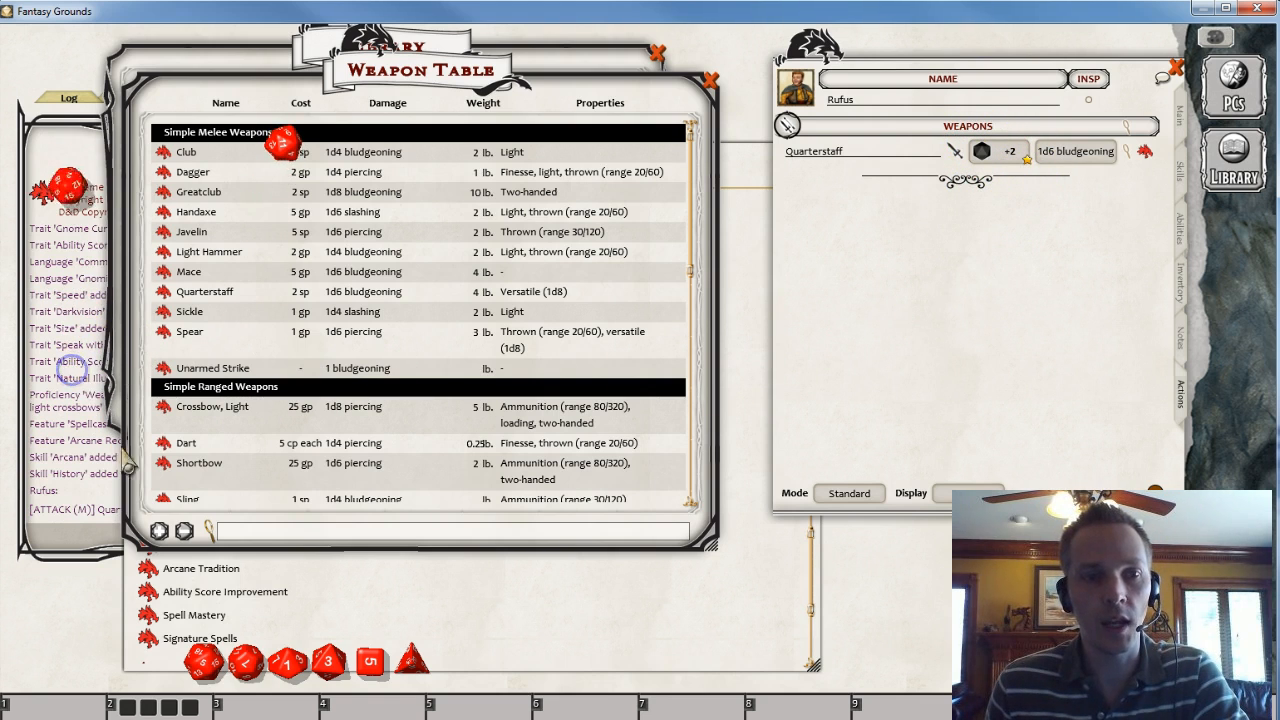
drag(1084, 153, 90, 420)
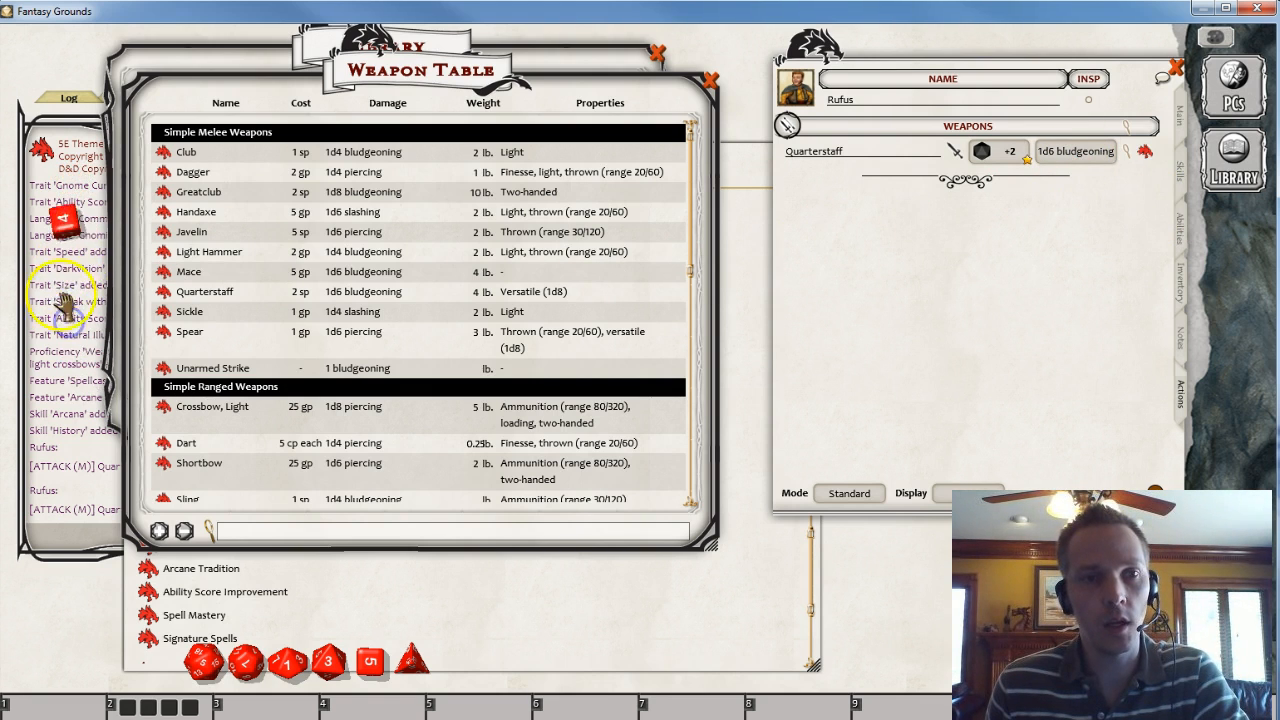
drag(130, 440, 323, 423)
drag(143, 474, 366, 443)
drag(312, 498, 358, 492)
drag(537, 376, 408, 408)
click(574, 274)
drag(717, 50, 385, 65)
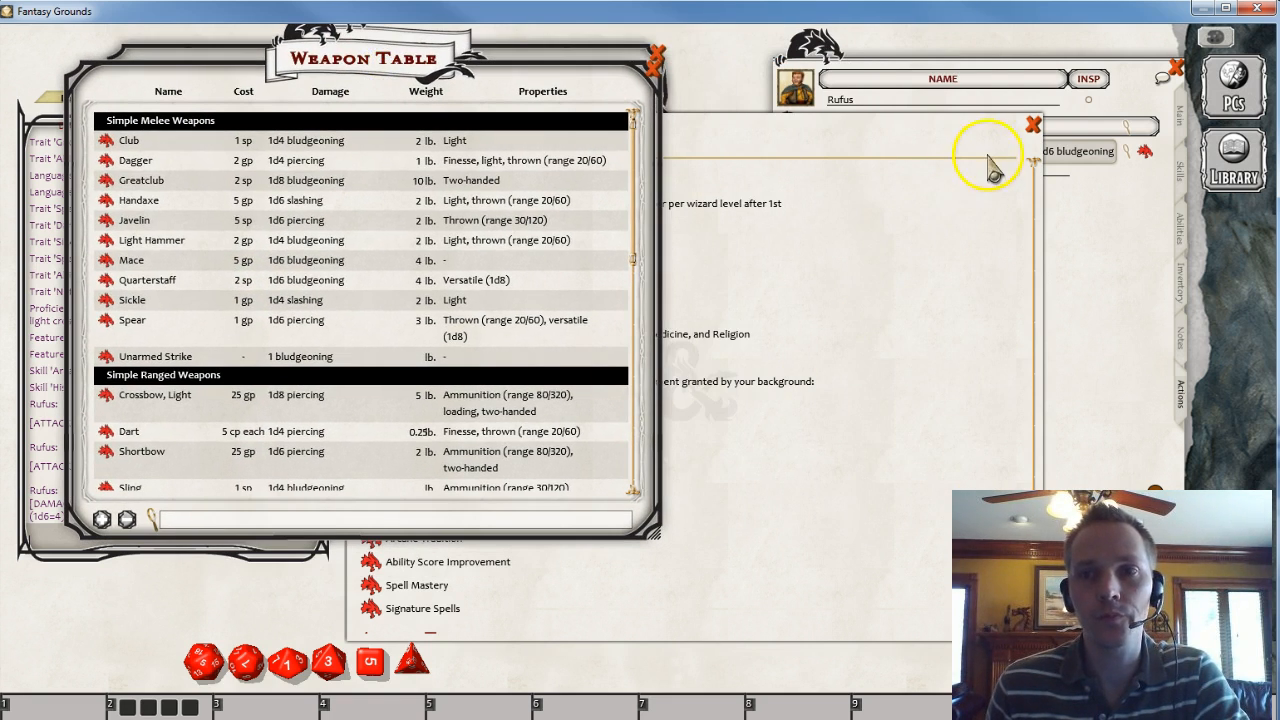
- Minimize the Wizard class window to a desktop icon
right_click(885, 260)
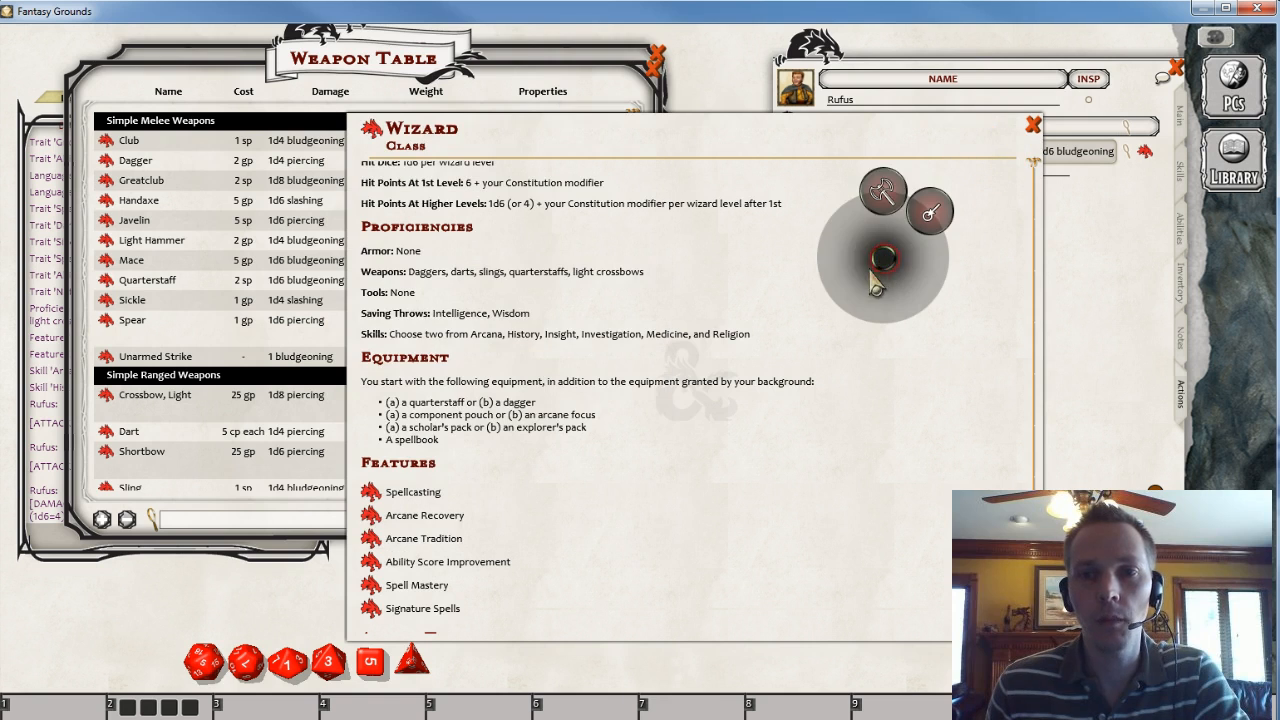
click(932, 217)
drag(933, 217, 713, 48)
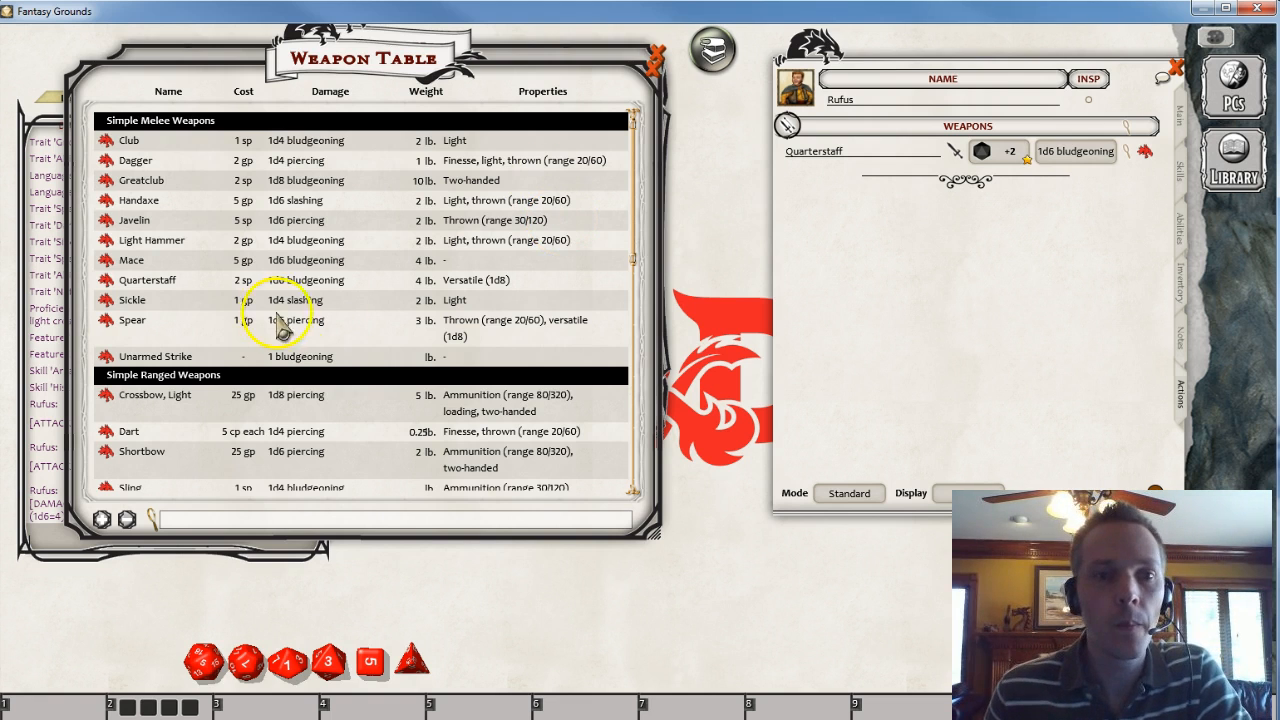
drag(413, 83, 677, 180)
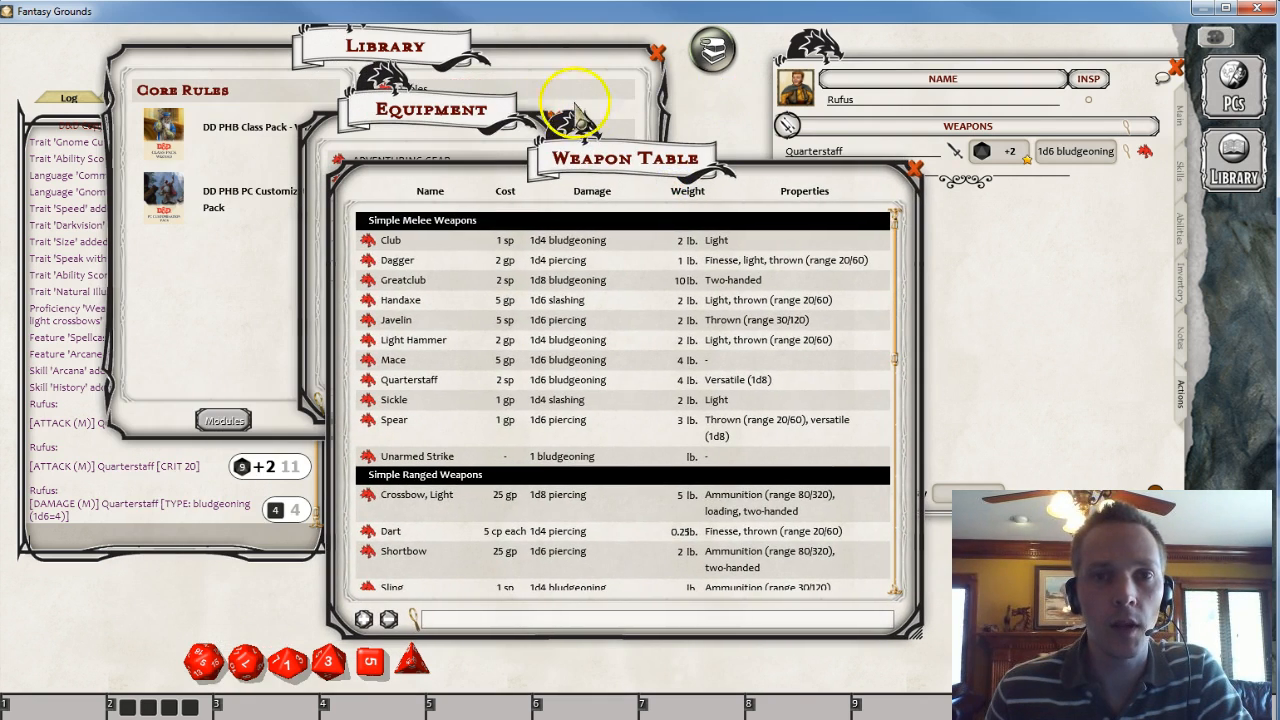
click(711, 41)
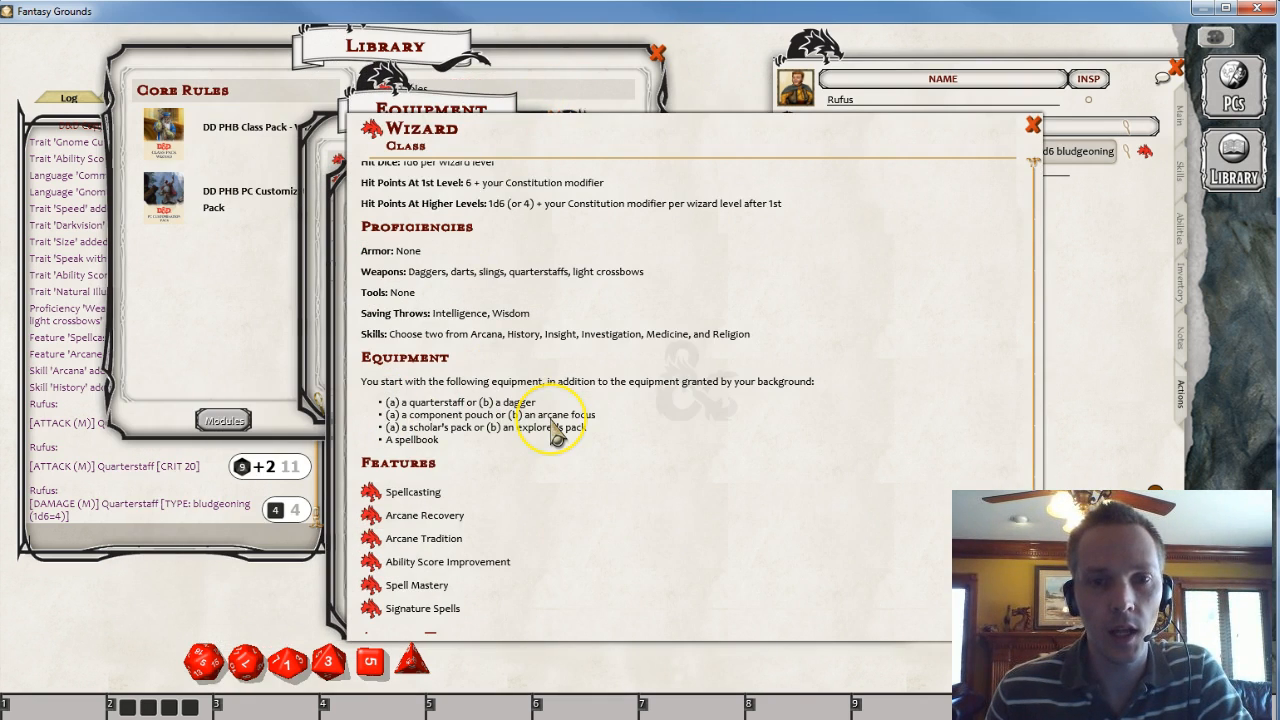
drag(791, 145, 561, 83)
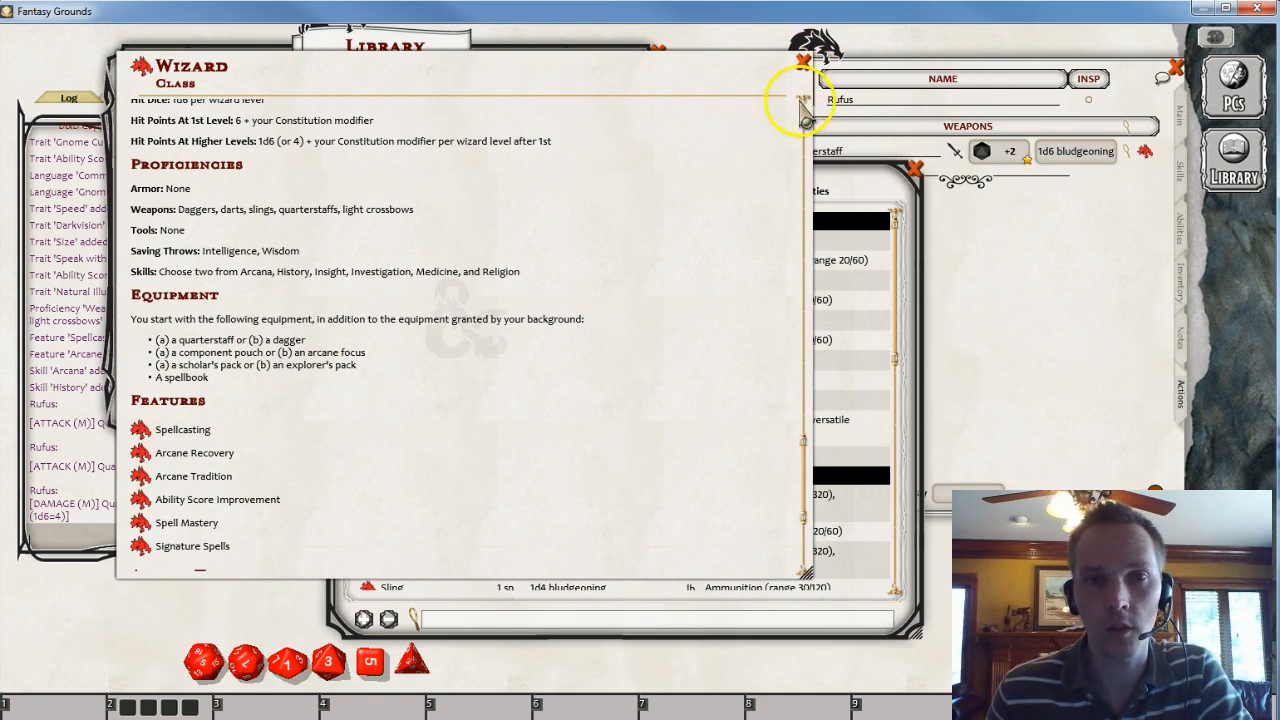
right_click(677, 194)
click(718, 146)
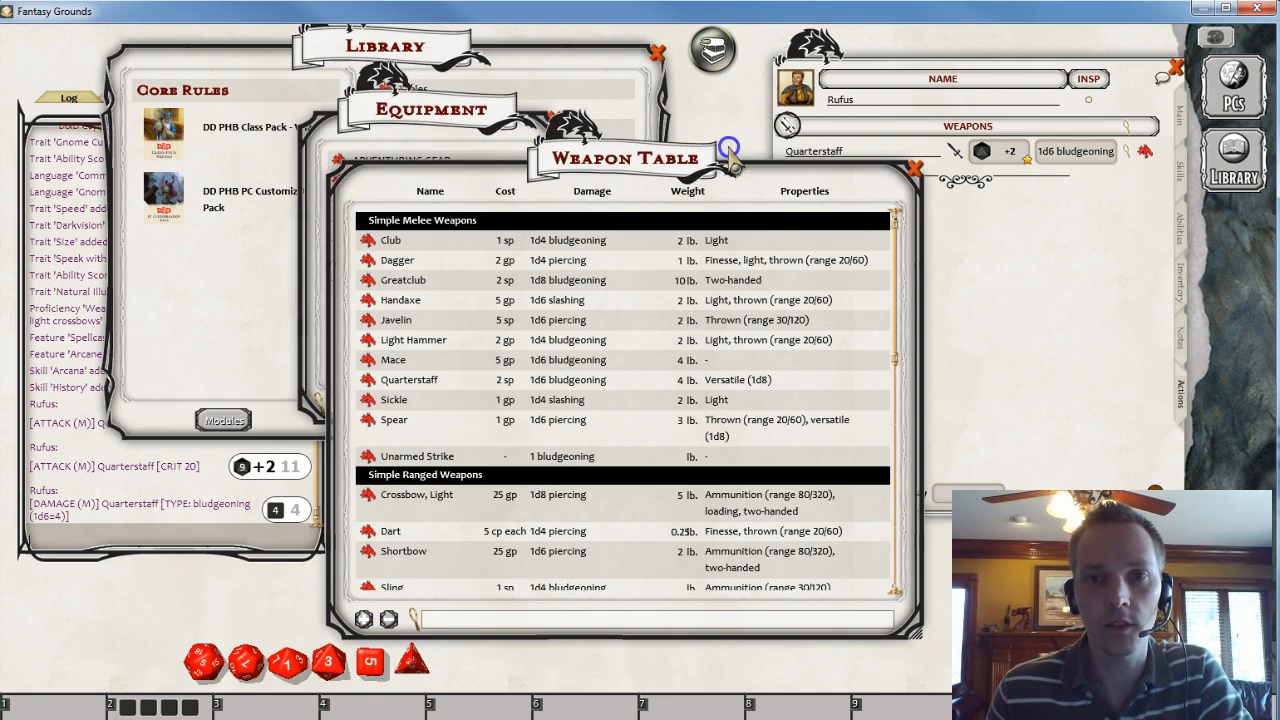
- Close the Weapon Table, open the Adventuring Gear Table and scroll to the Equipment Packs section
drag(825, 210, 612, 130)
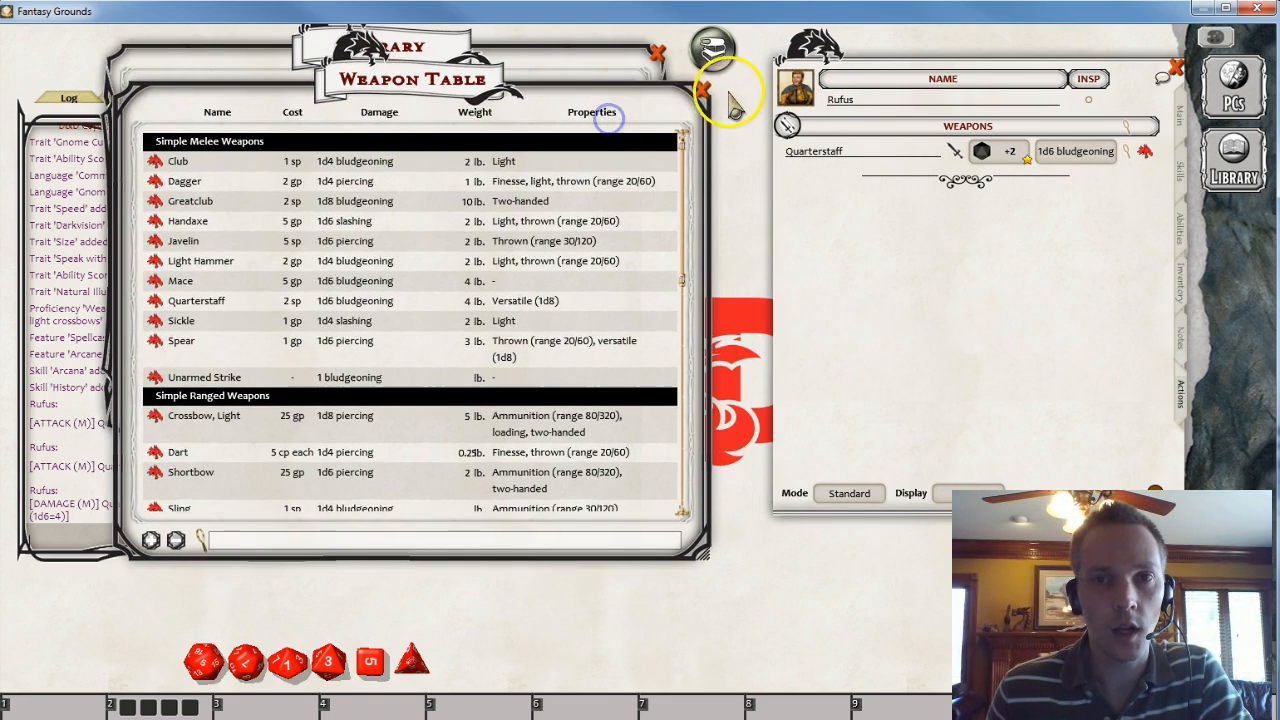
click(703, 88)
drag(406, 390, 422, 463)
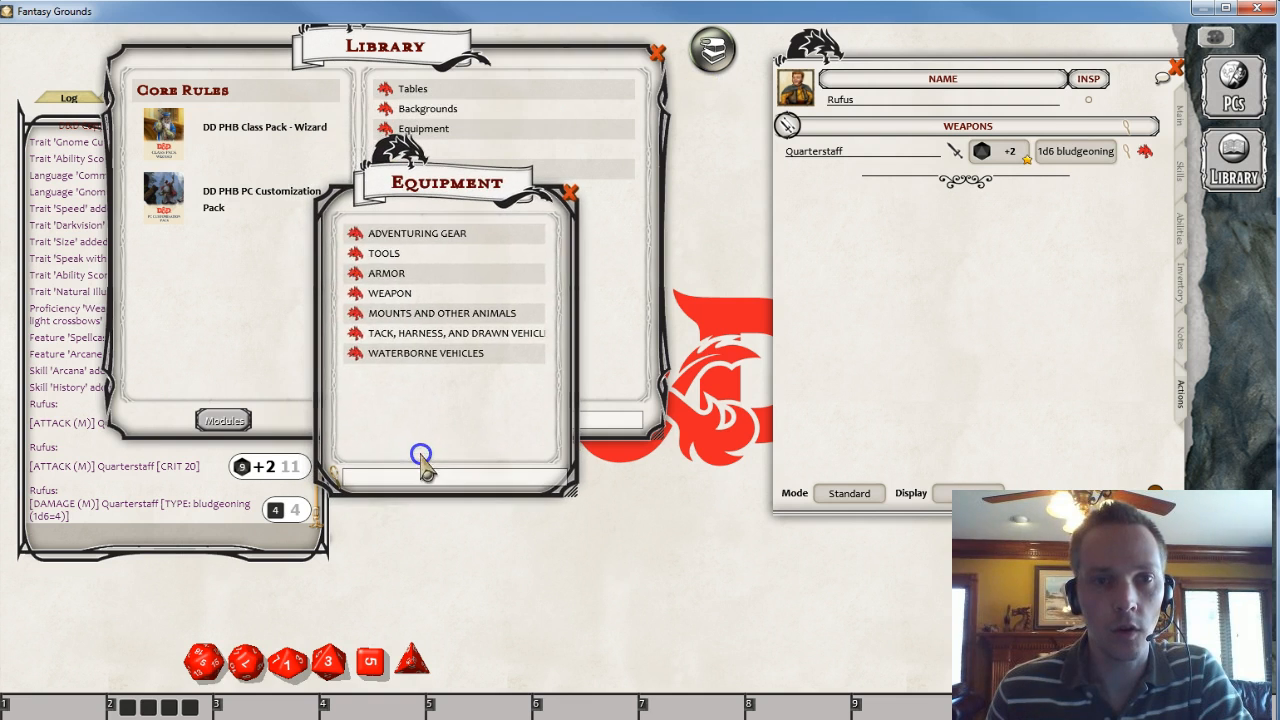
click(352, 234)
drag(625, 175, 352, 118)
scroll(428, 349, down, 3)
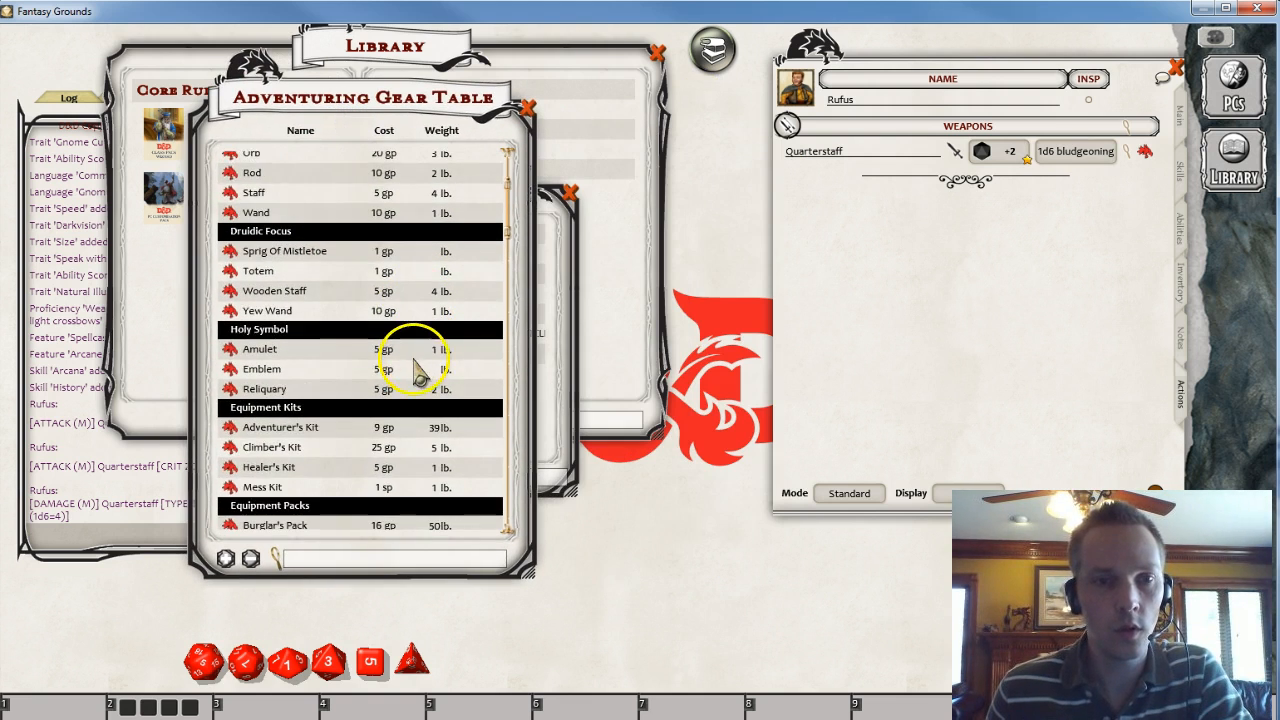
scroll(420, 366, down, 3)
scroll(352, 334, down, 3)
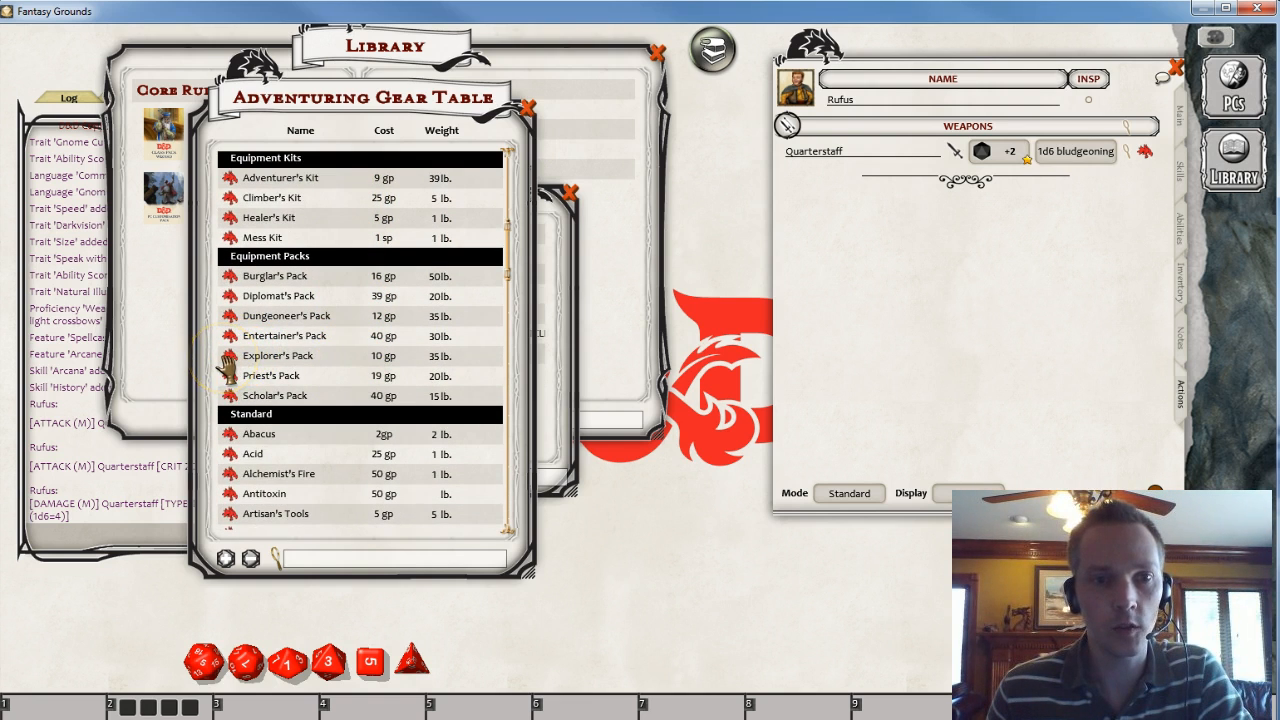
- Compare the Scholar's Pack and Explorer's Pack descriptions
click(229, 396)
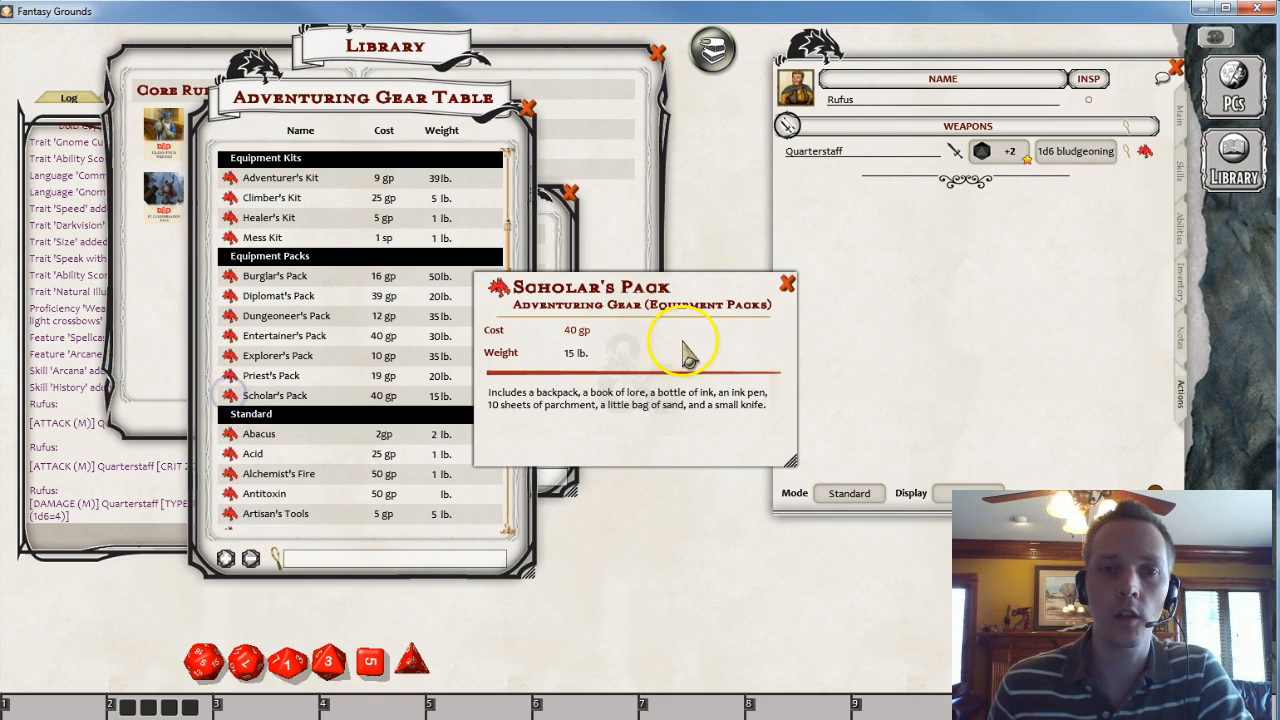
click(787, 284)
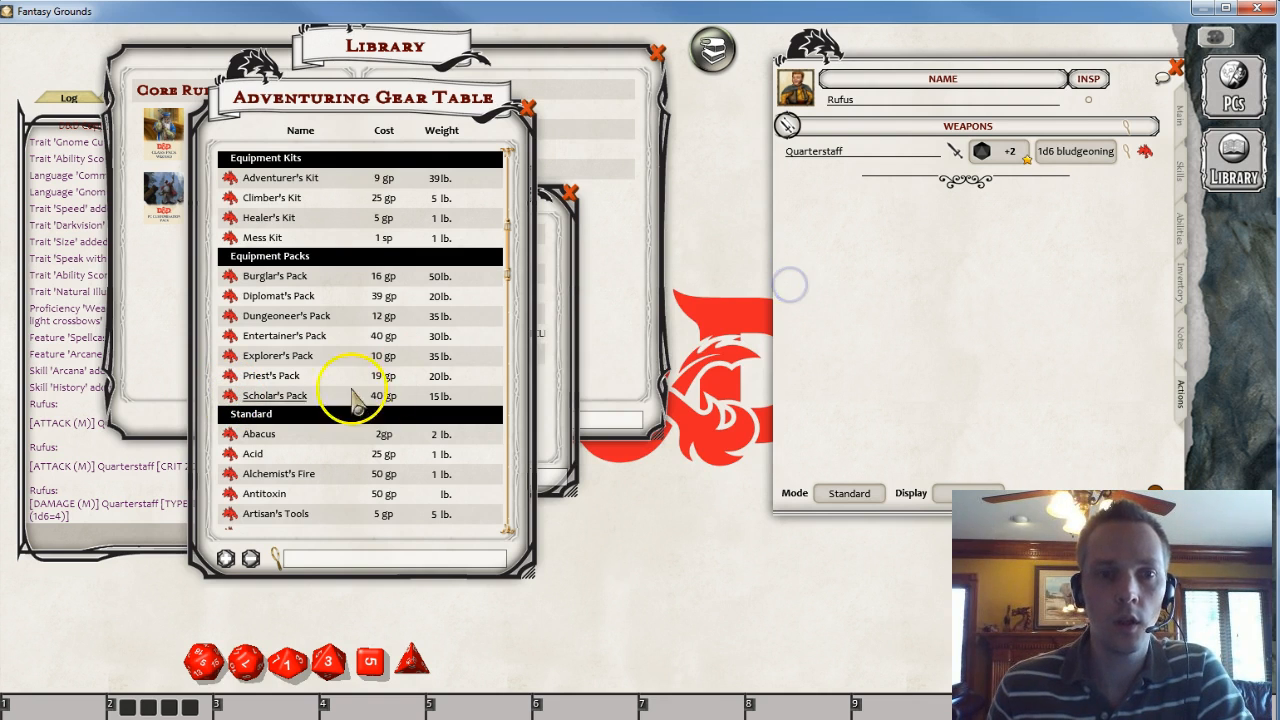
click(229, 355)
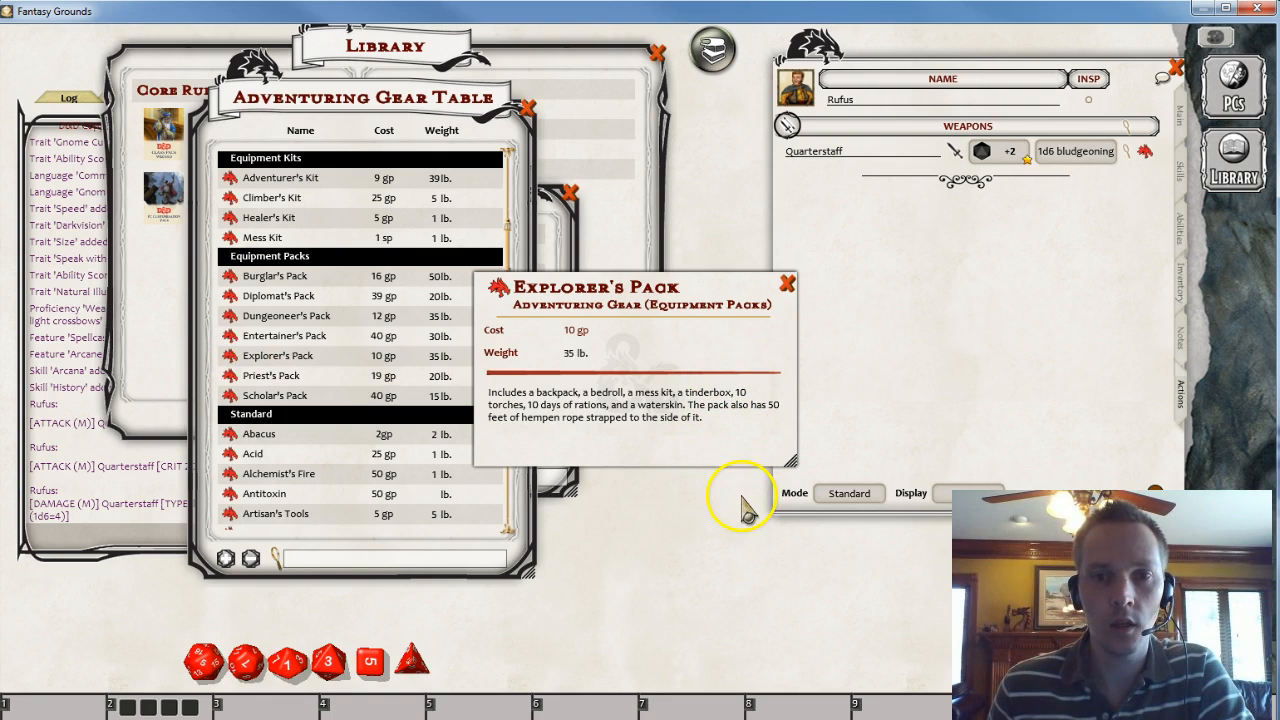
click(787, 284)
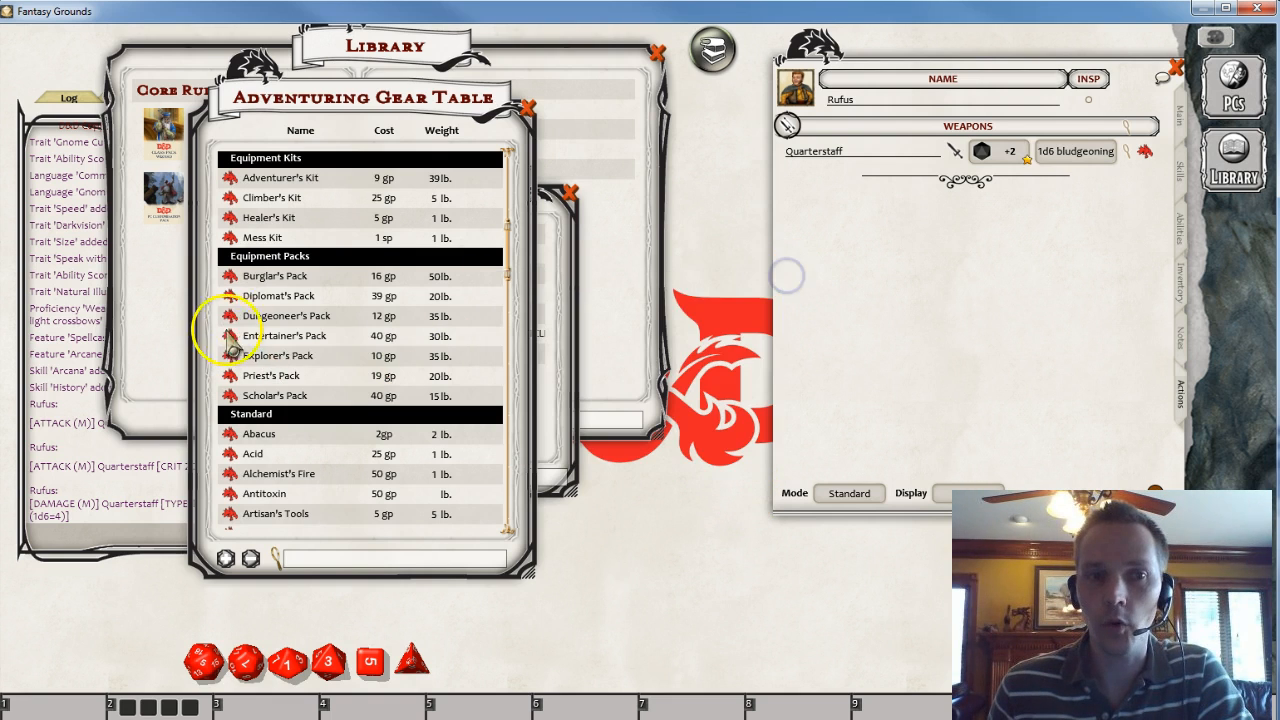
- Add the Explorer's Pack to Rufus's equipment on the Inventory tab and close its description
drag(895, 295, 972, 226)
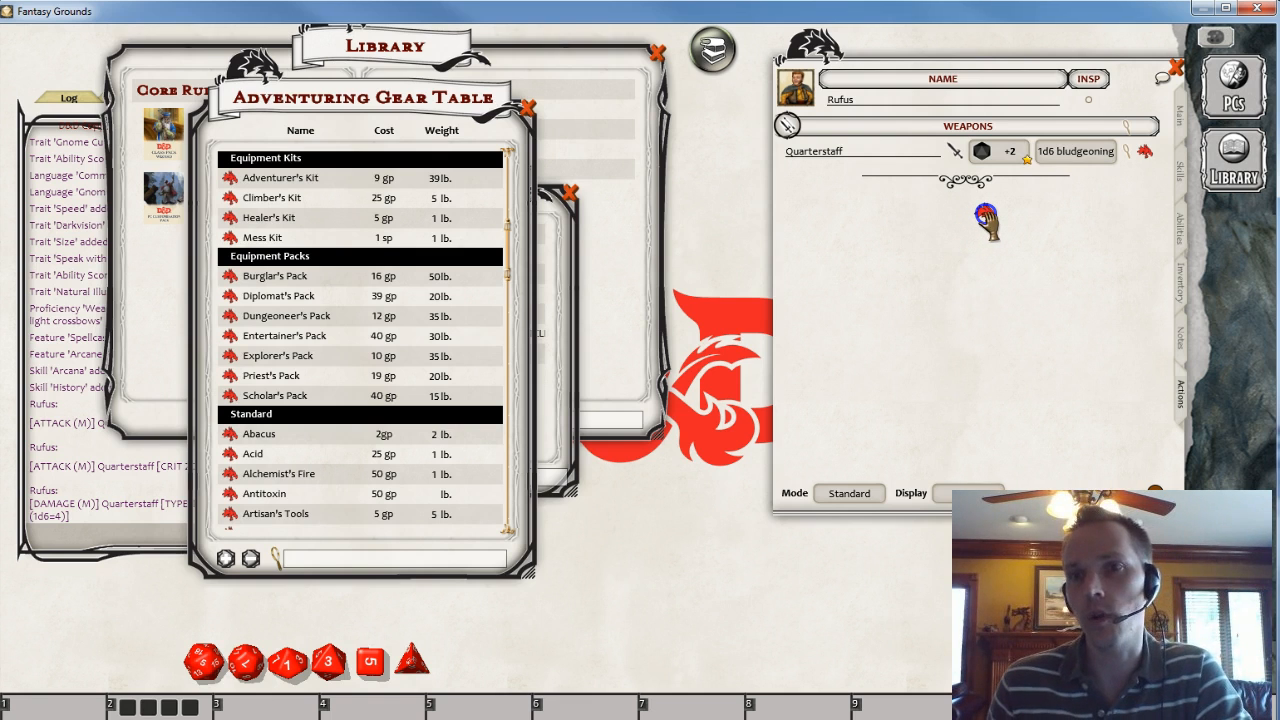
drag(985, 220, 652, 575)
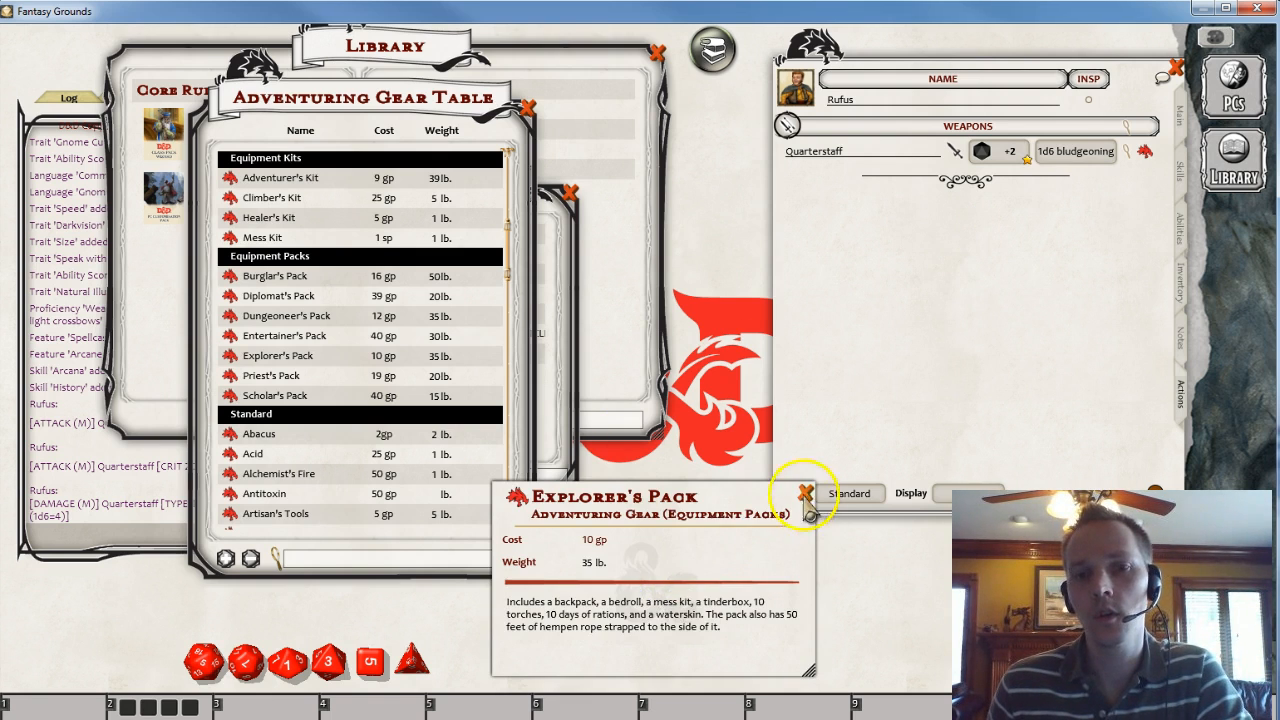
click(1180, 286)
drag(515, 497, 728, 390)
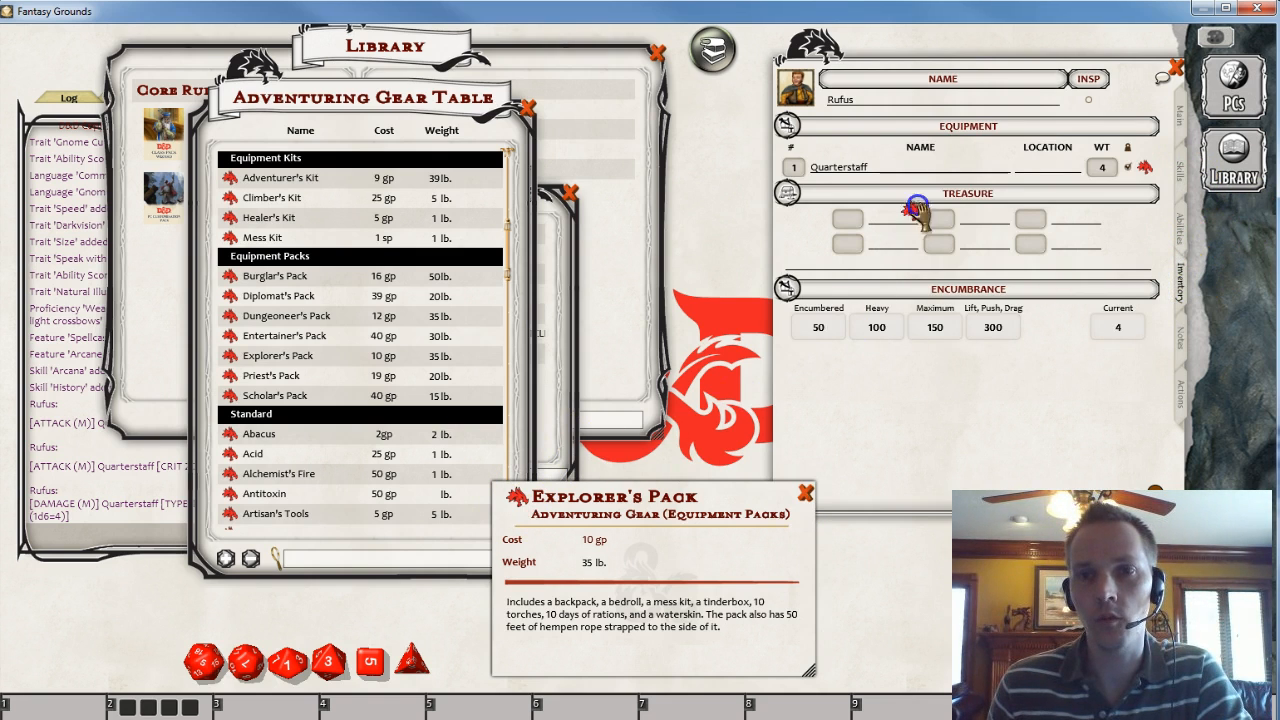
drag(918, 210, 918, 212)
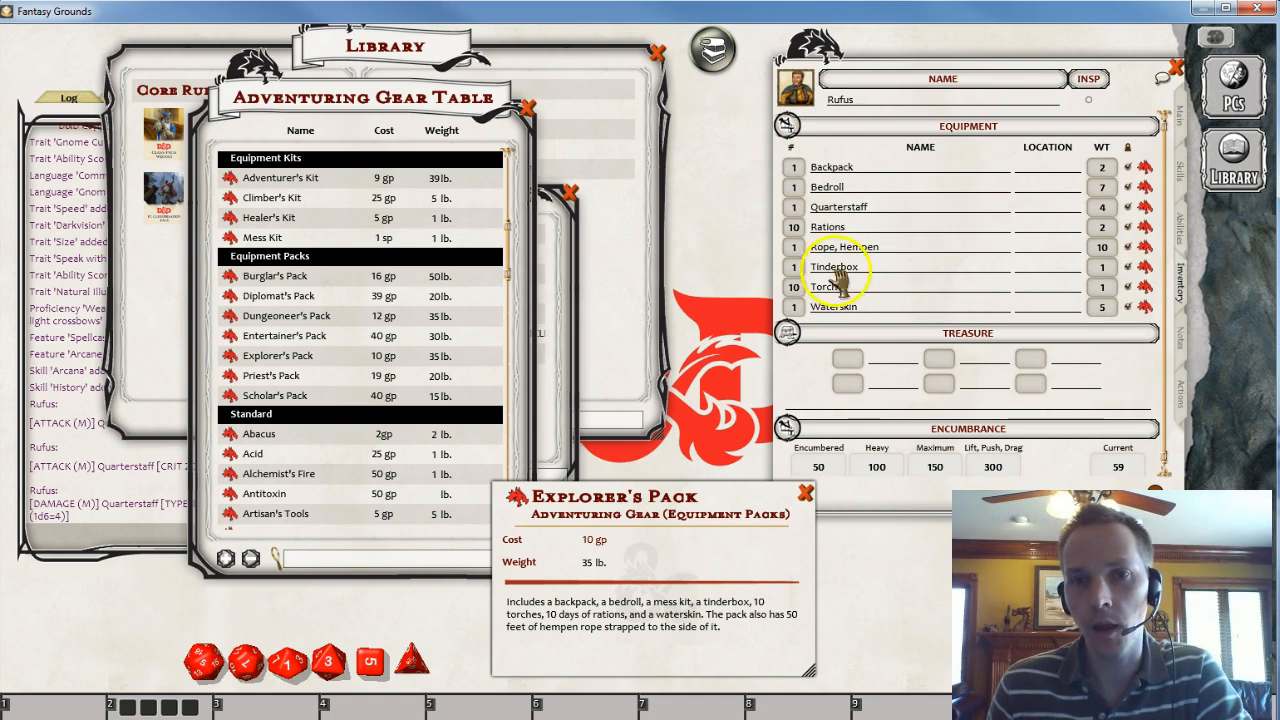
click(720, 499)
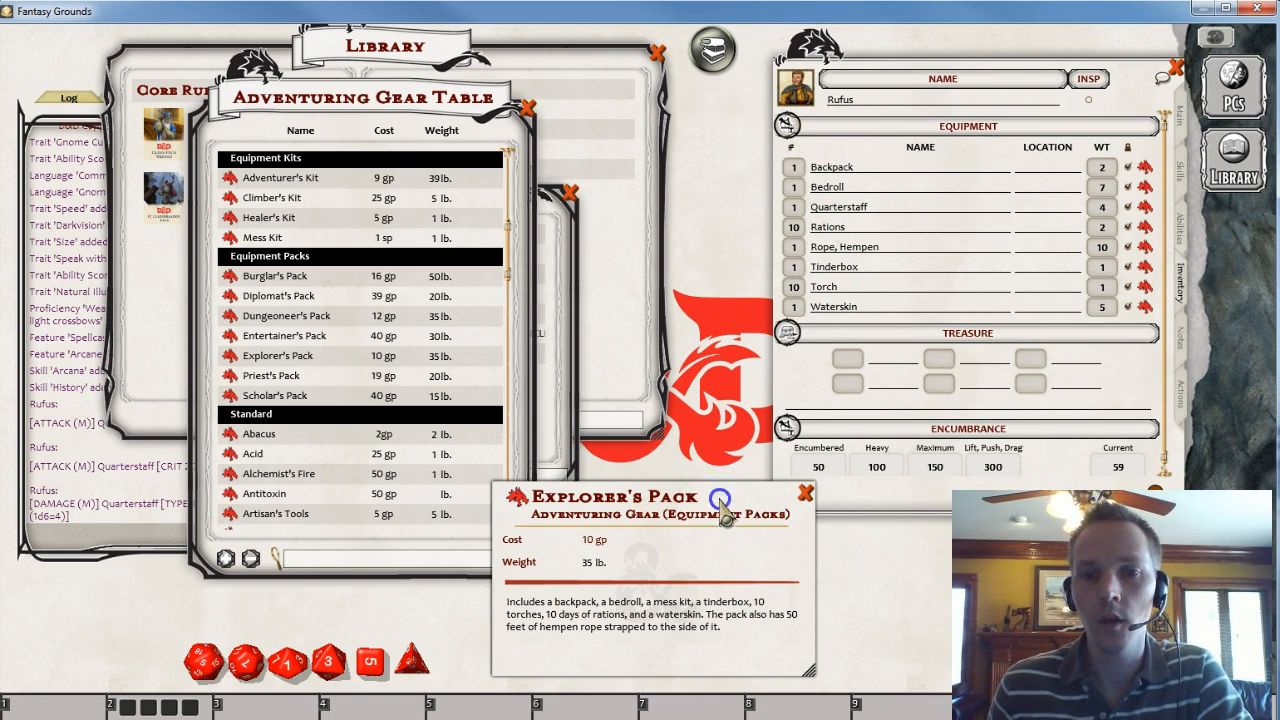
drag(721, 500, 587, 246)
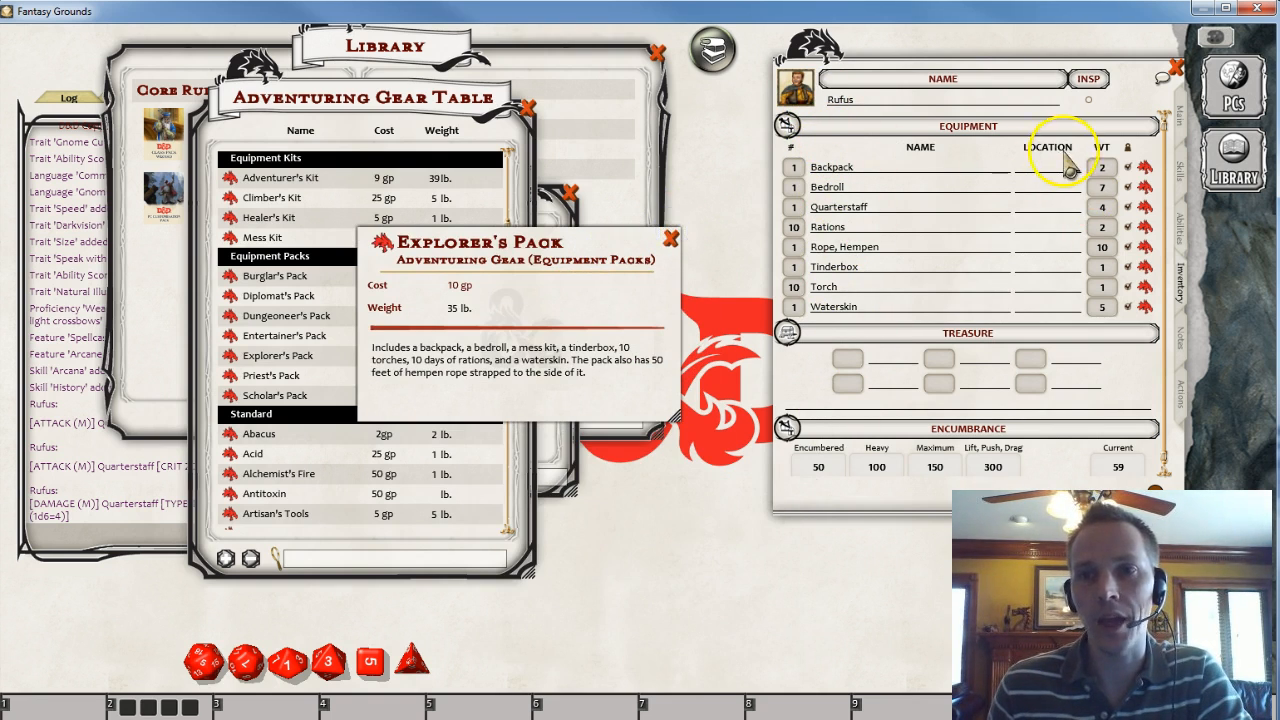
click(670, 238)
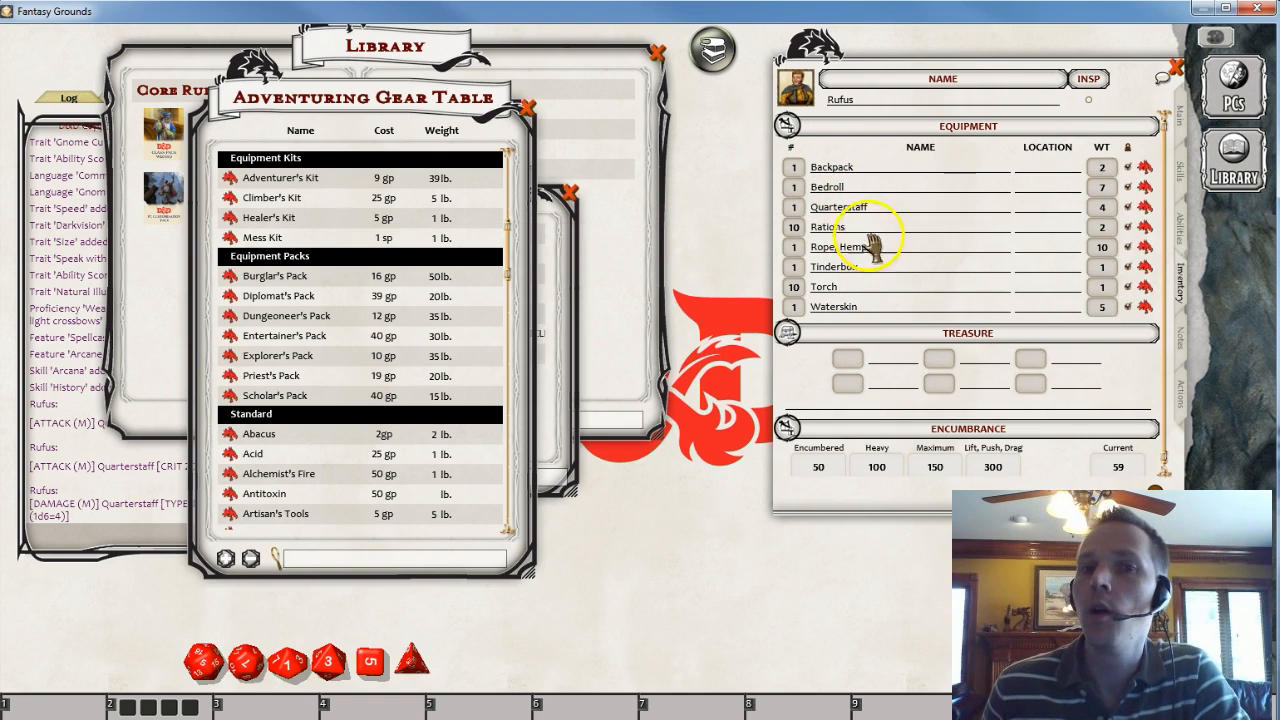
- Set the location of the Rations, Tinderbox and Waterskin to Backpack
click(1033, 225)
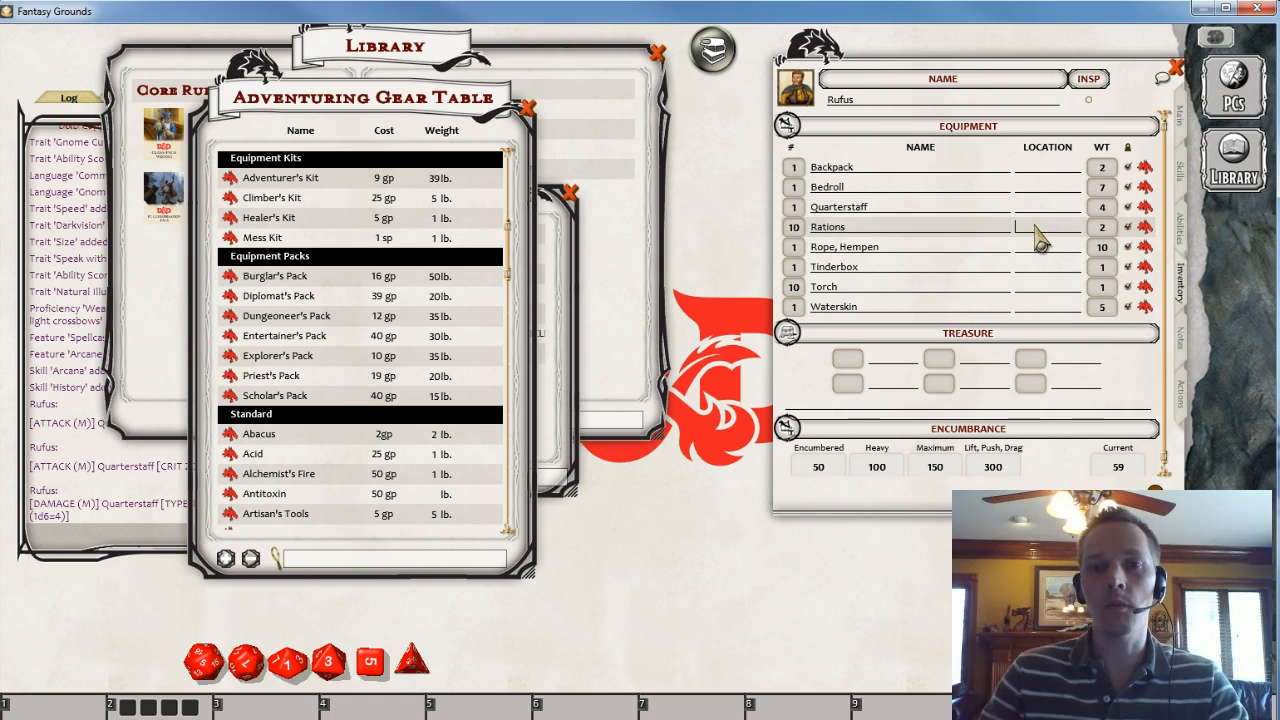
text(Backpack)
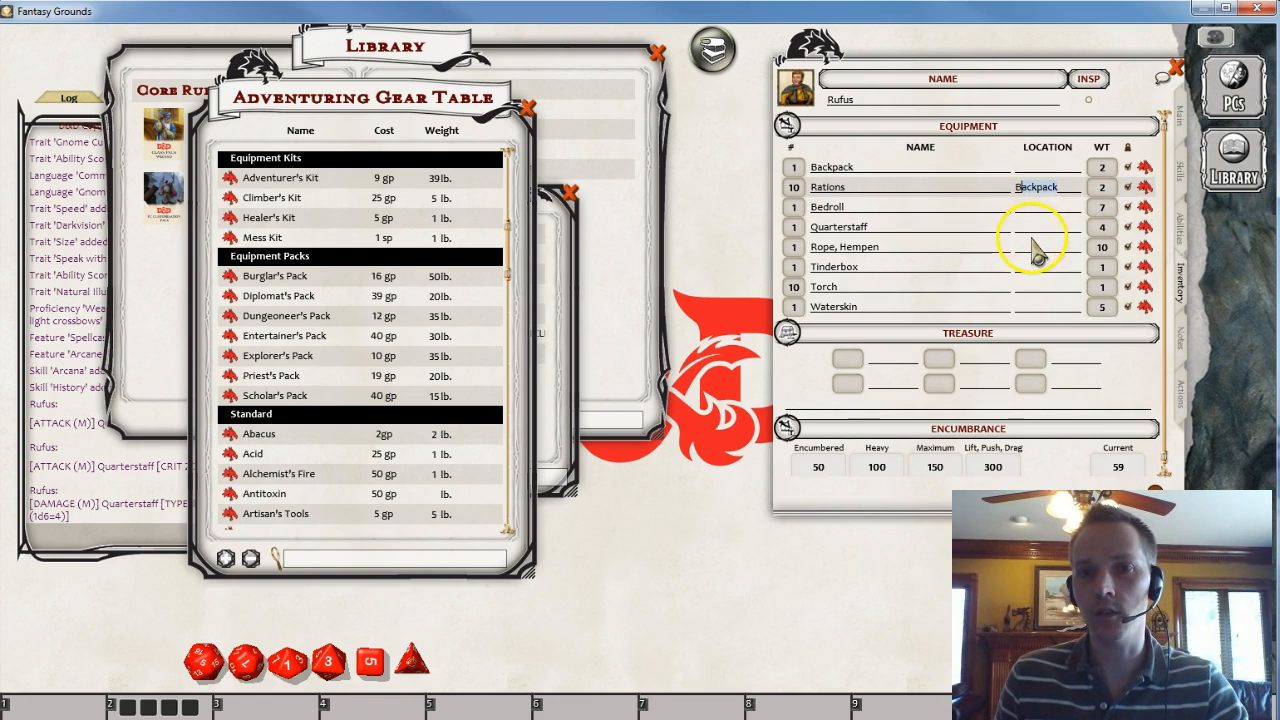
click(1038, 246)
click(1056, 268)
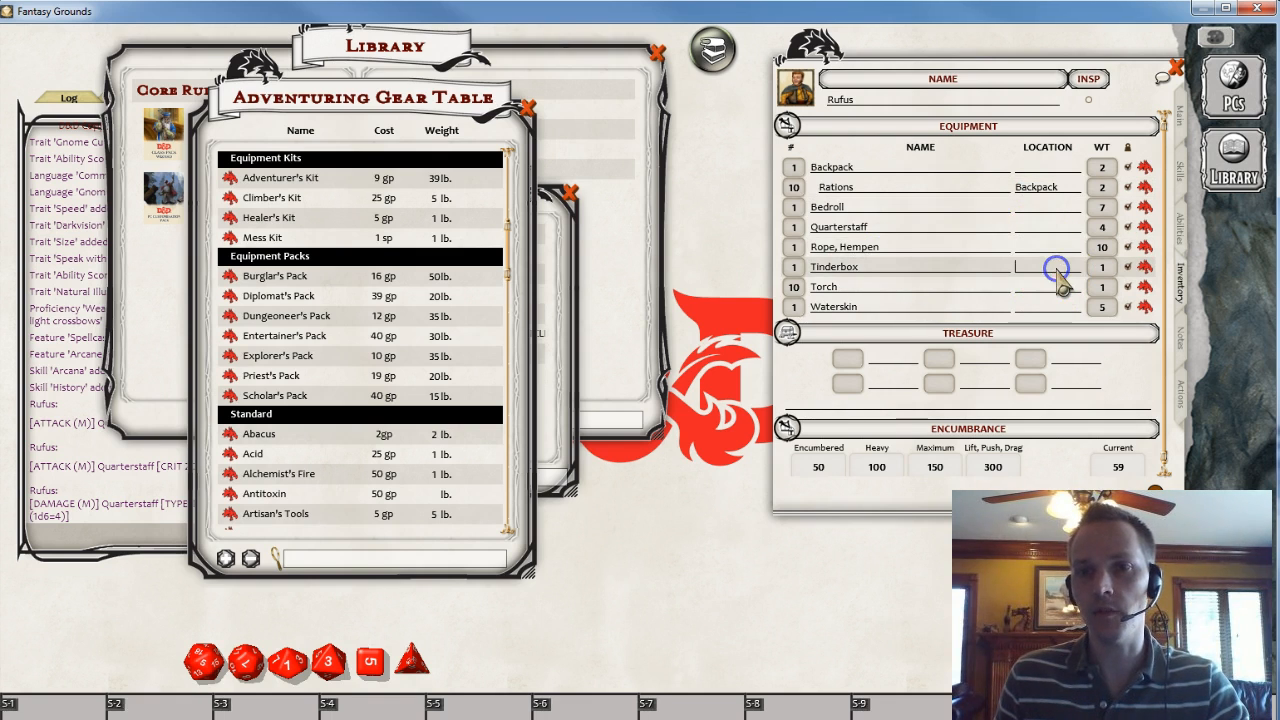
text(Backpack)
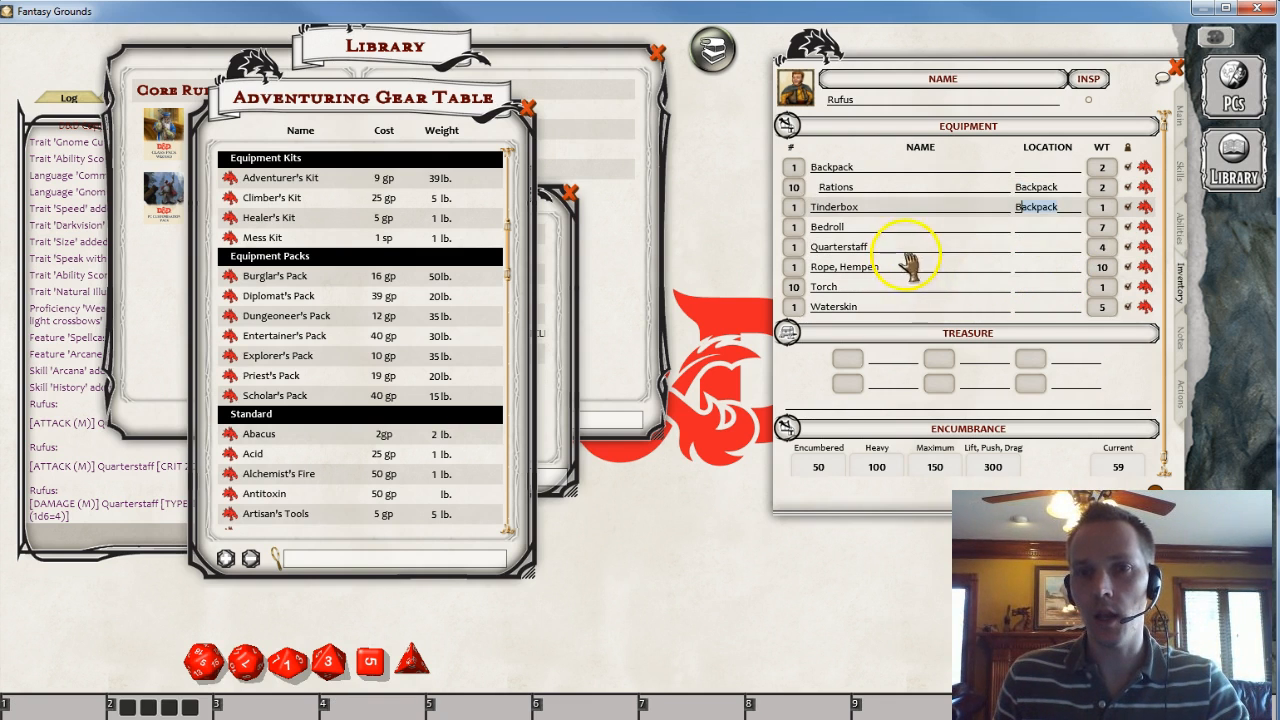
click(1042, 308)
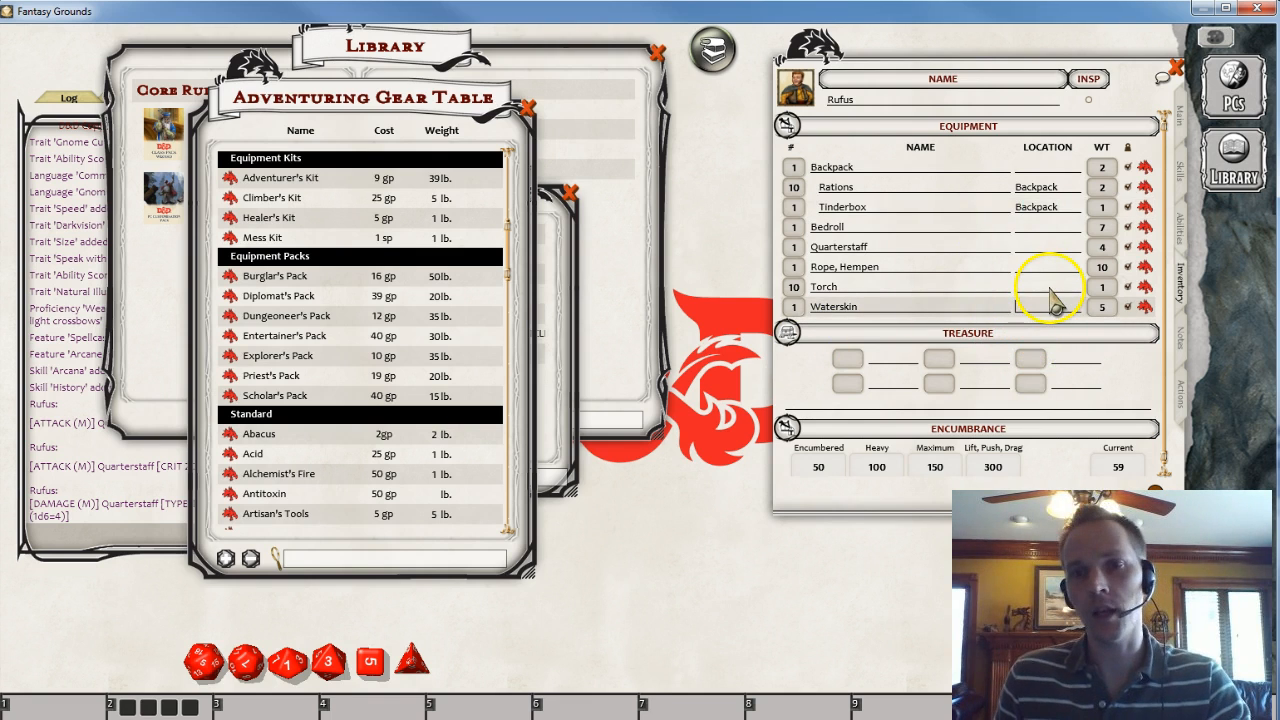
text(Backpack)
- Set the hempen rope's location to Belt and the Quarterstaff's location to Carried
click(995, 268)
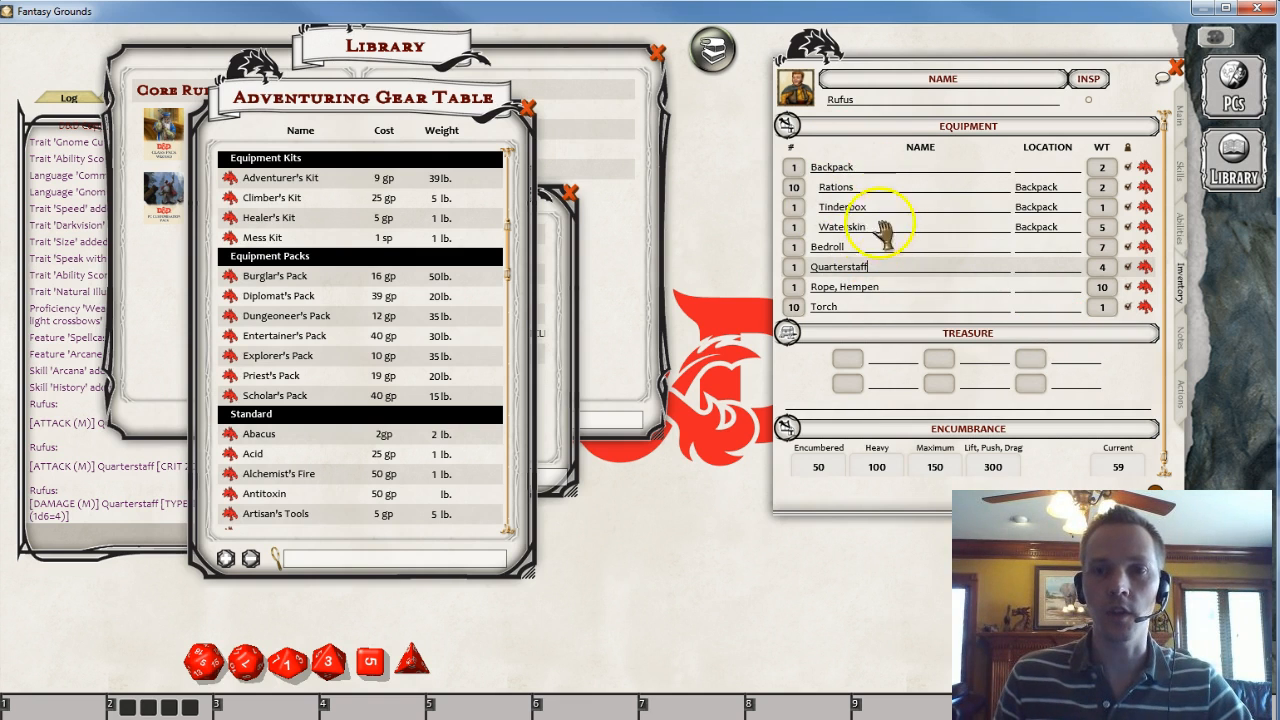
click(1046, 287)
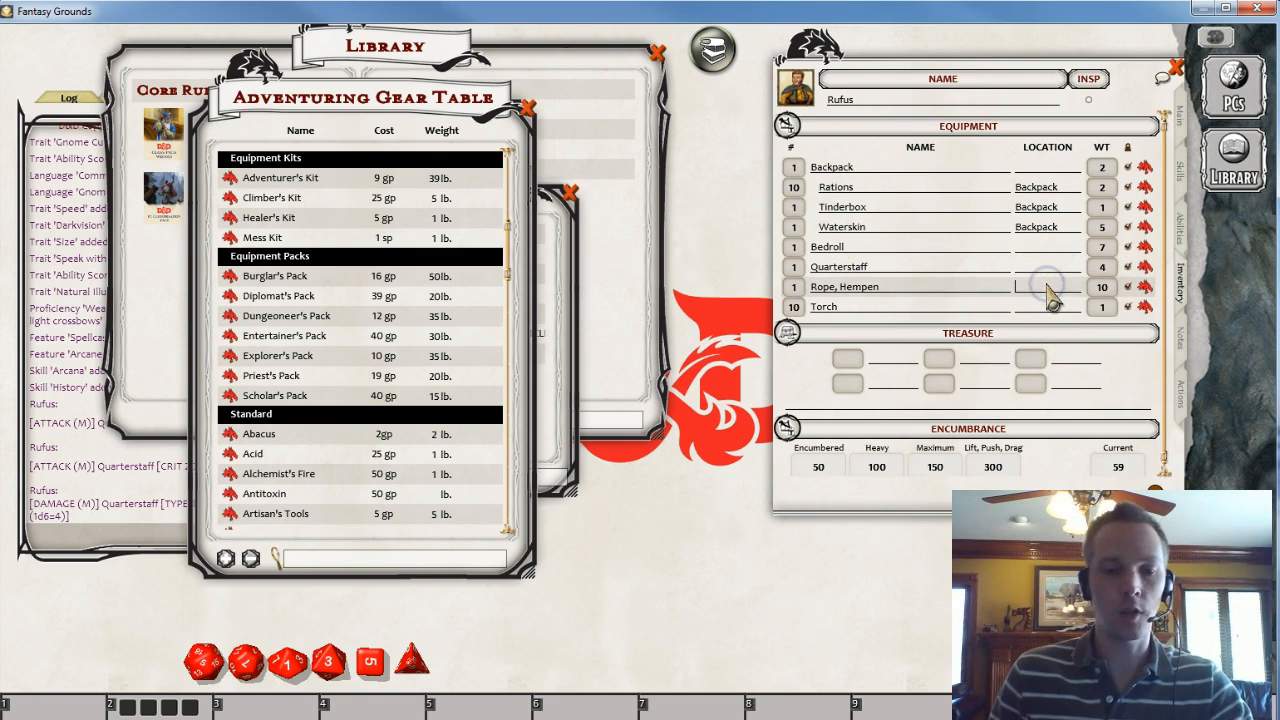
text(B)
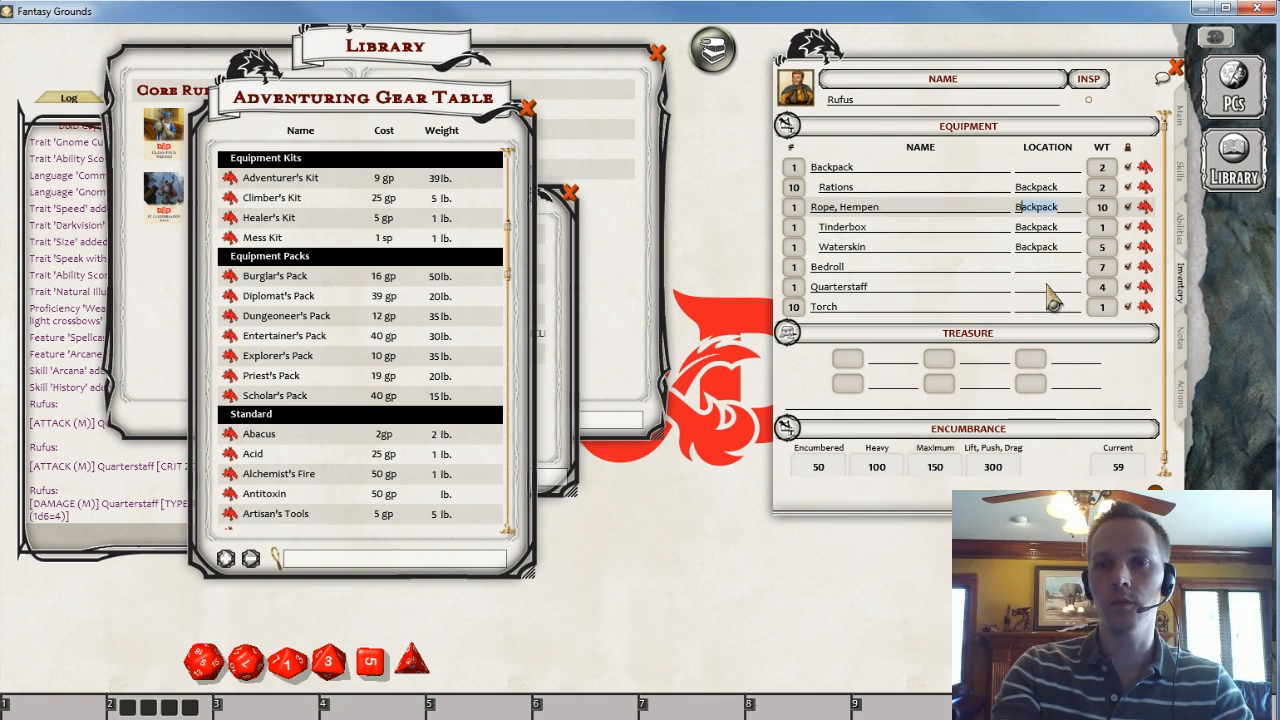
text(elt)
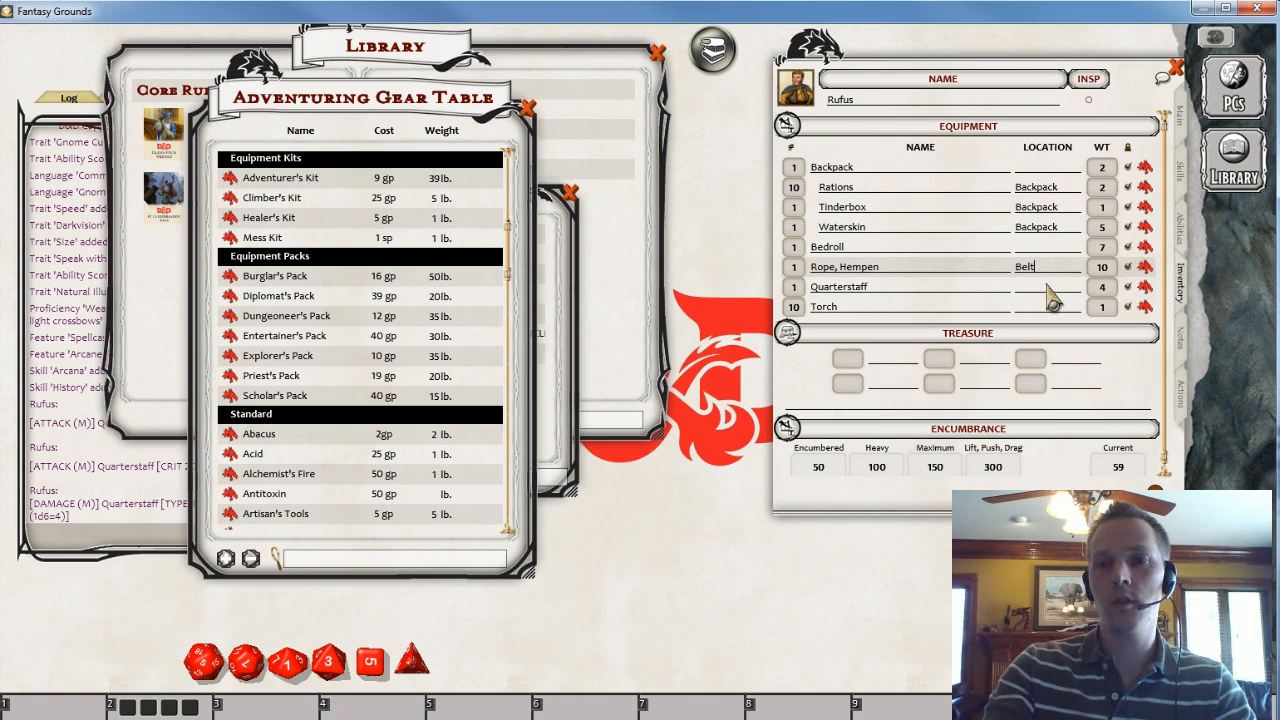
key(Tab)
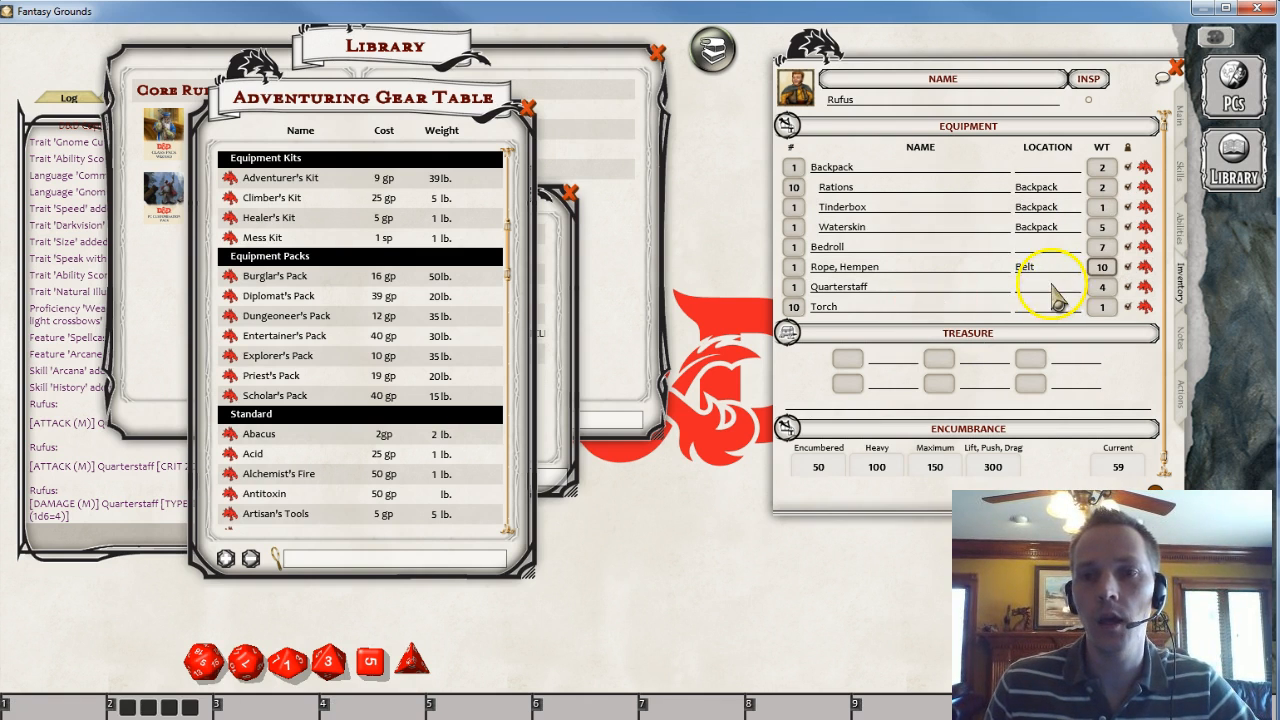
click(1052, 285)
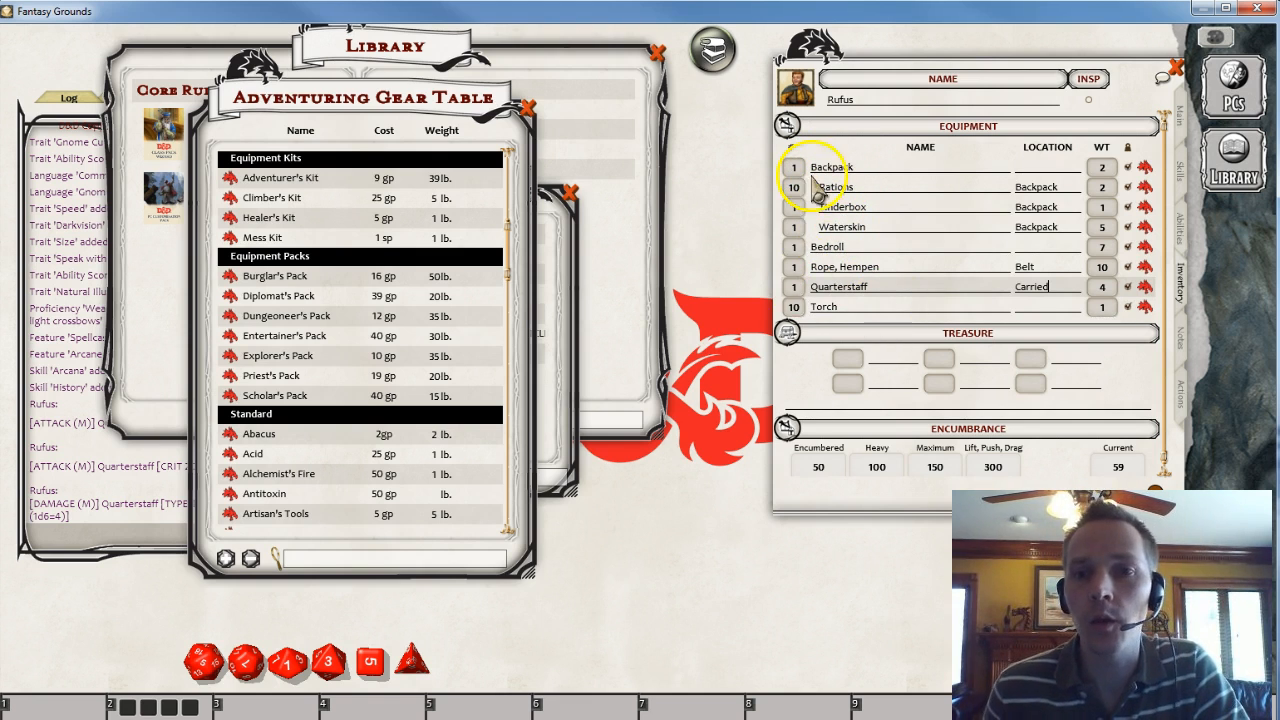
- Reduce the Torch quantity to 5
click(795, 308)
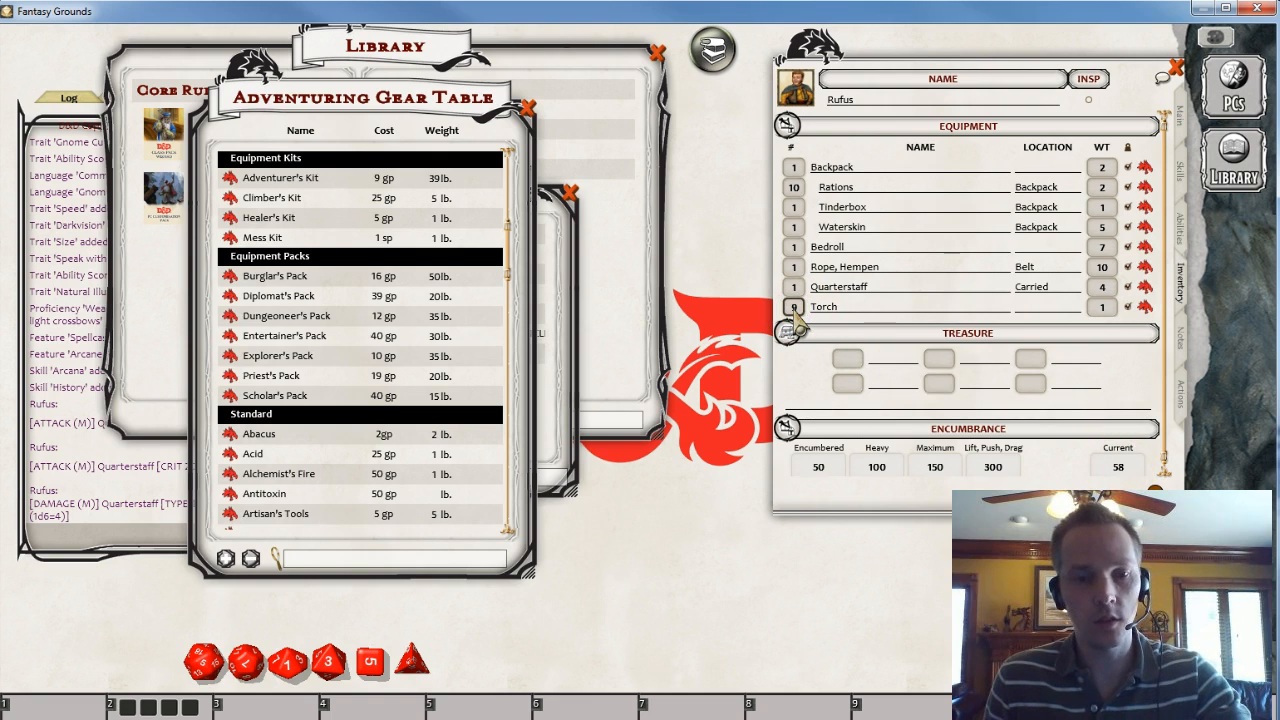
click(880, 285)
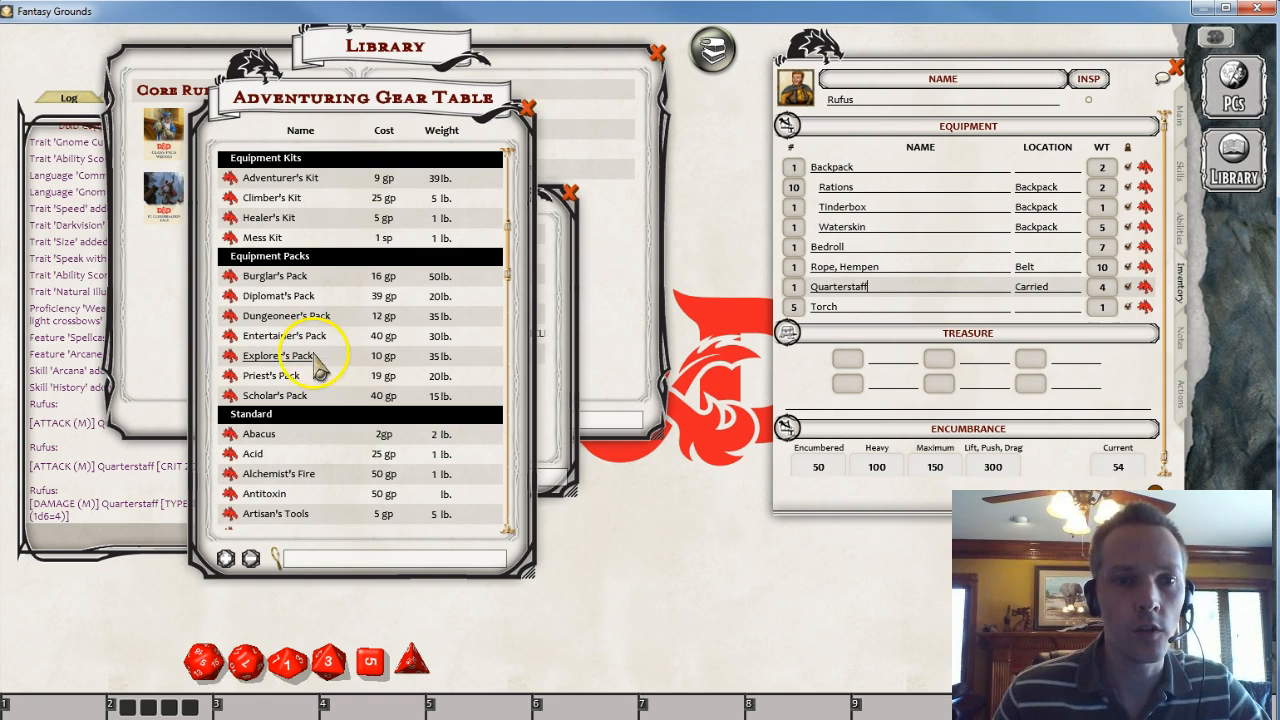
- Review the Explorer's Pack and Scholar's Pack descriptions again
click(226, 355)
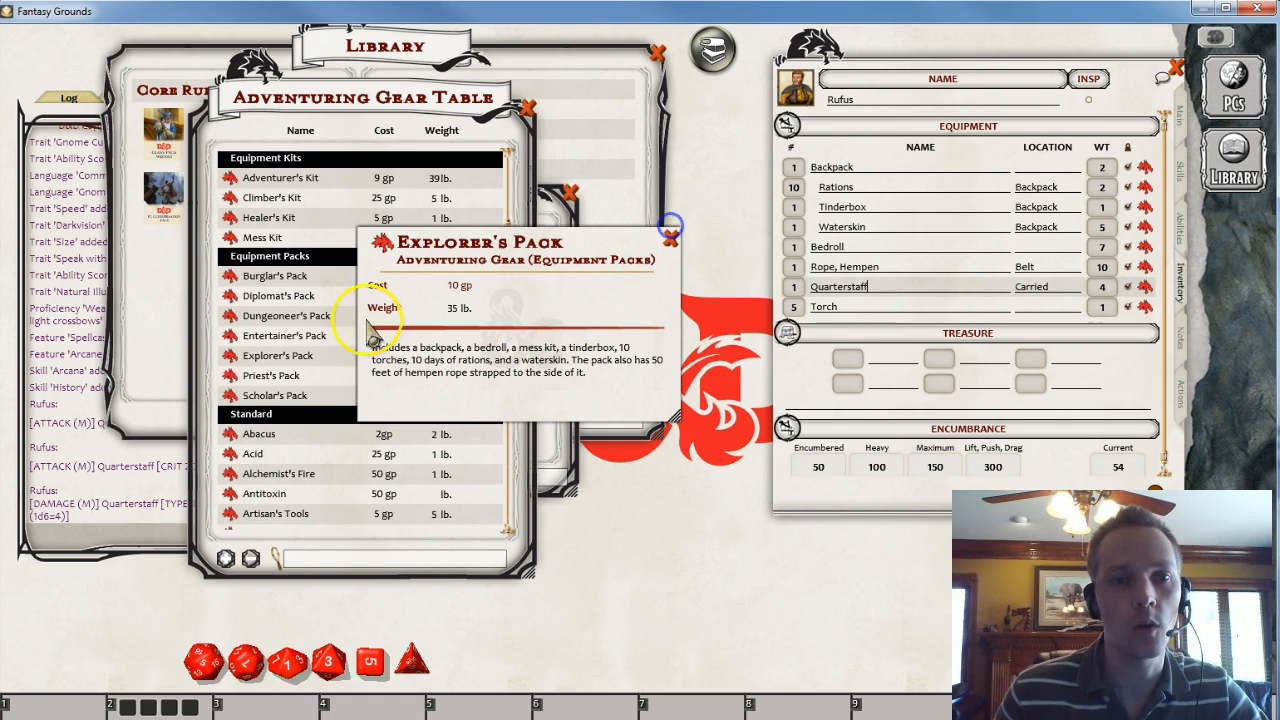
click(670, 239)
click(228, 396)
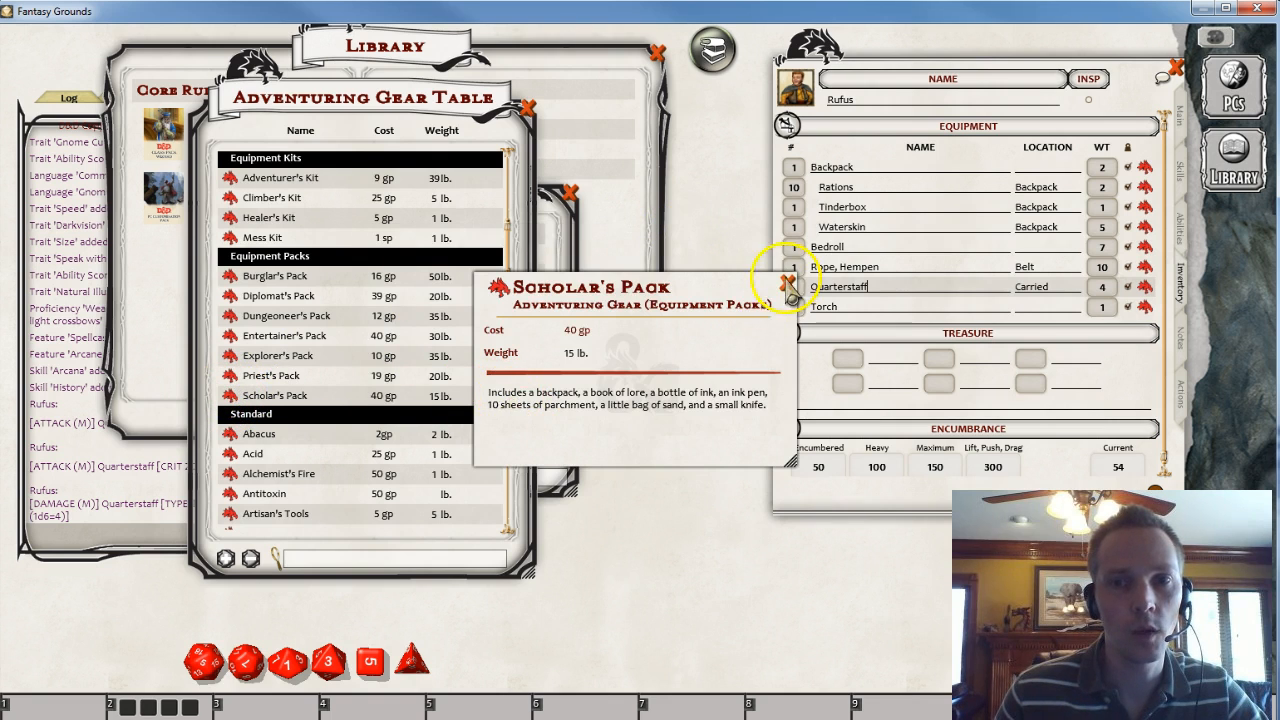
click(788, 286)
- Close the Adventuring Gear Table and Equipment windows and return to the character's Main tab
drag(350, 110, 562, 130)
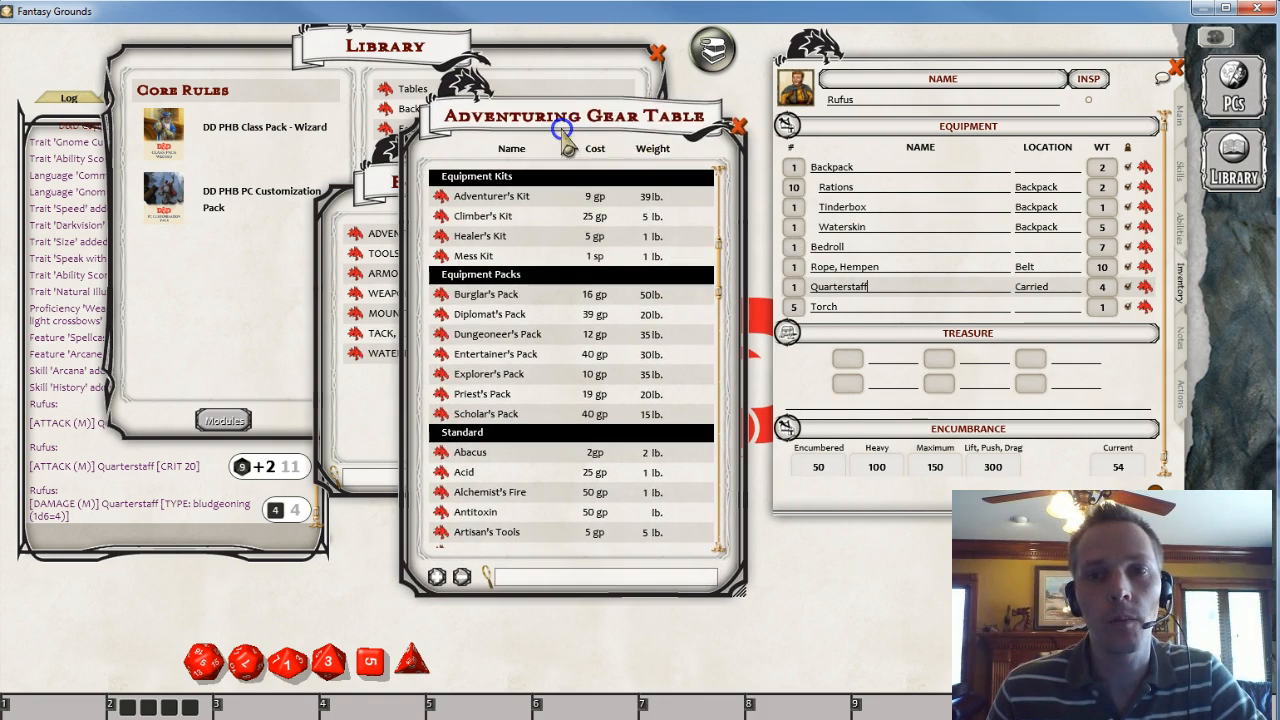
click(738, 126)
drag(428, 406, 325, 410)
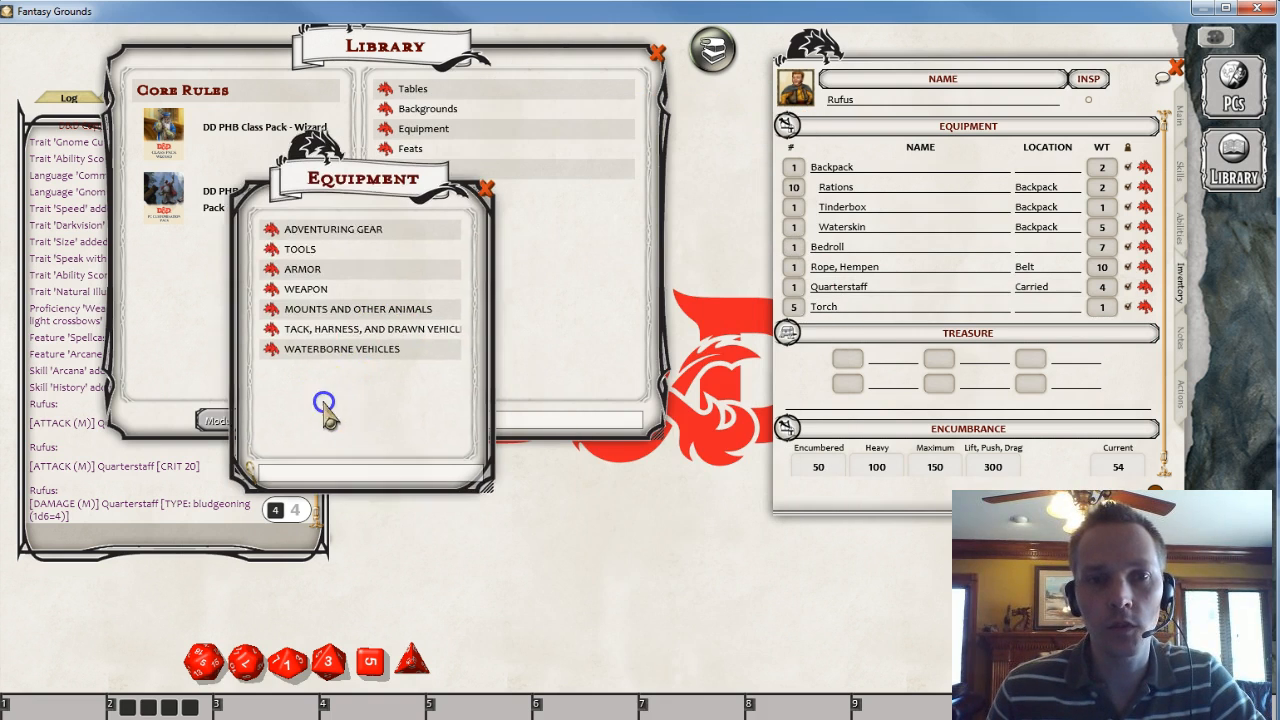
click(486, 188)
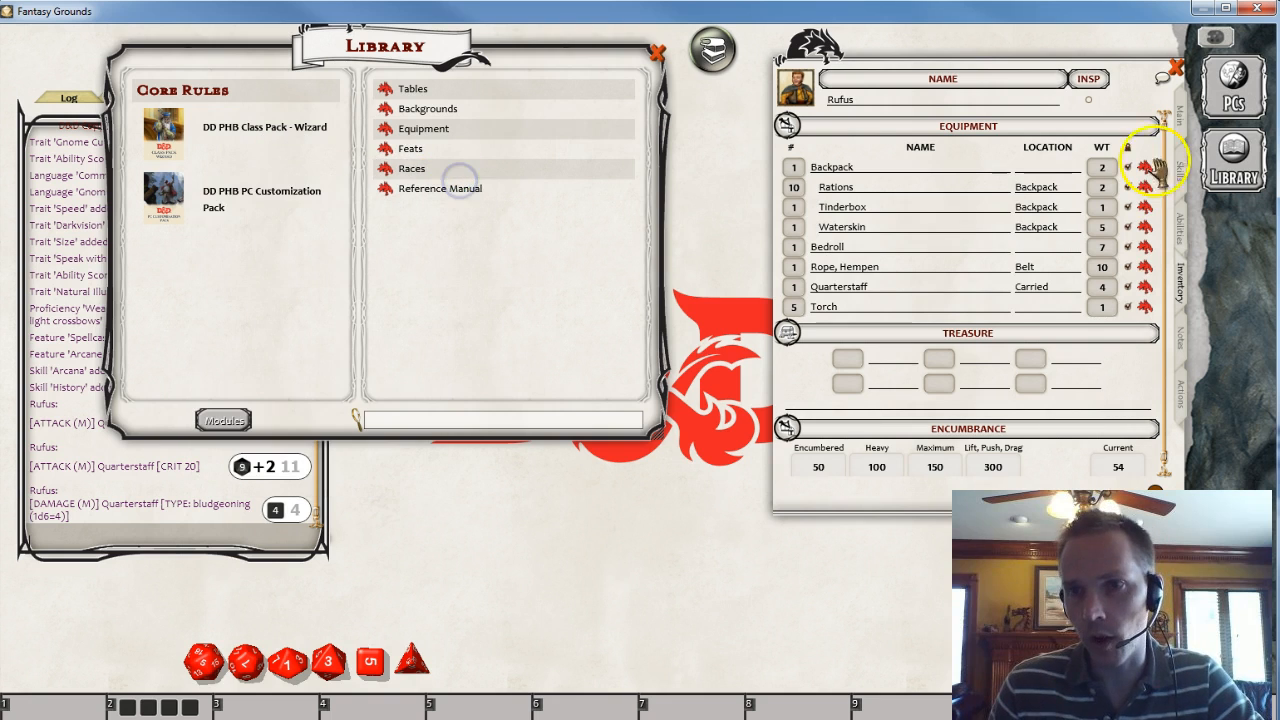
click(1180, 228)
click(1180, 117)
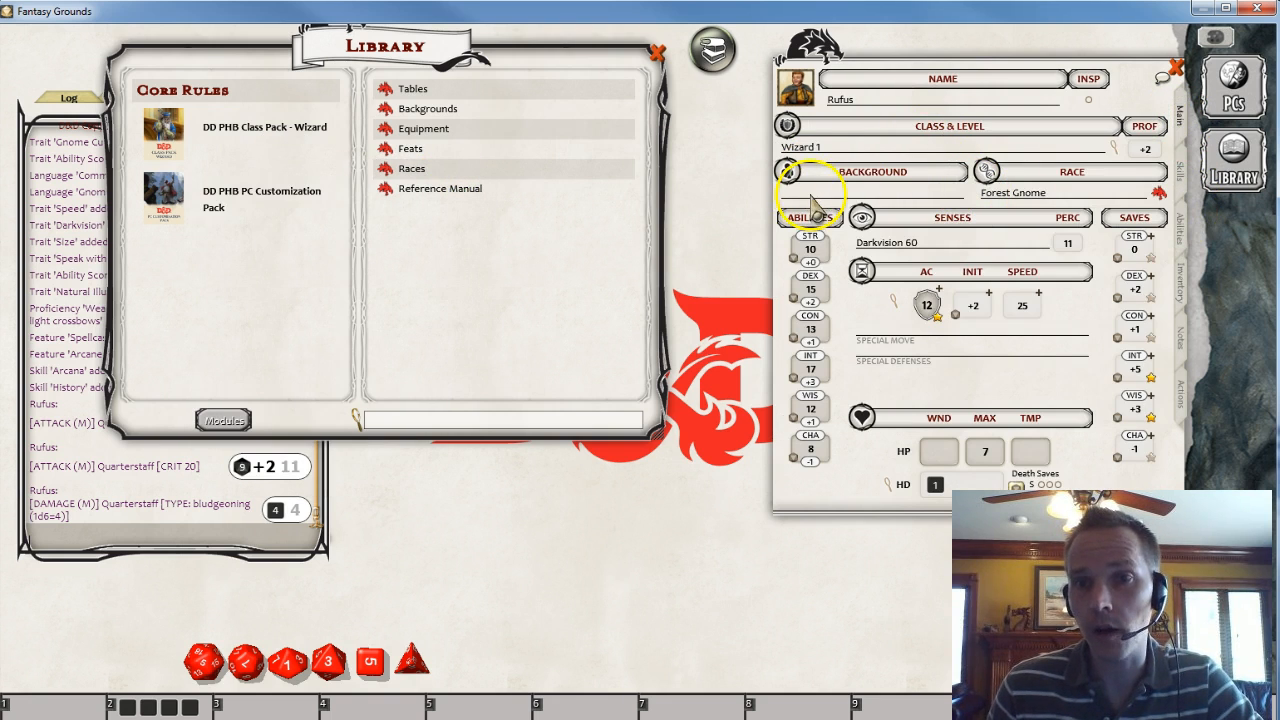
click(418, 285)
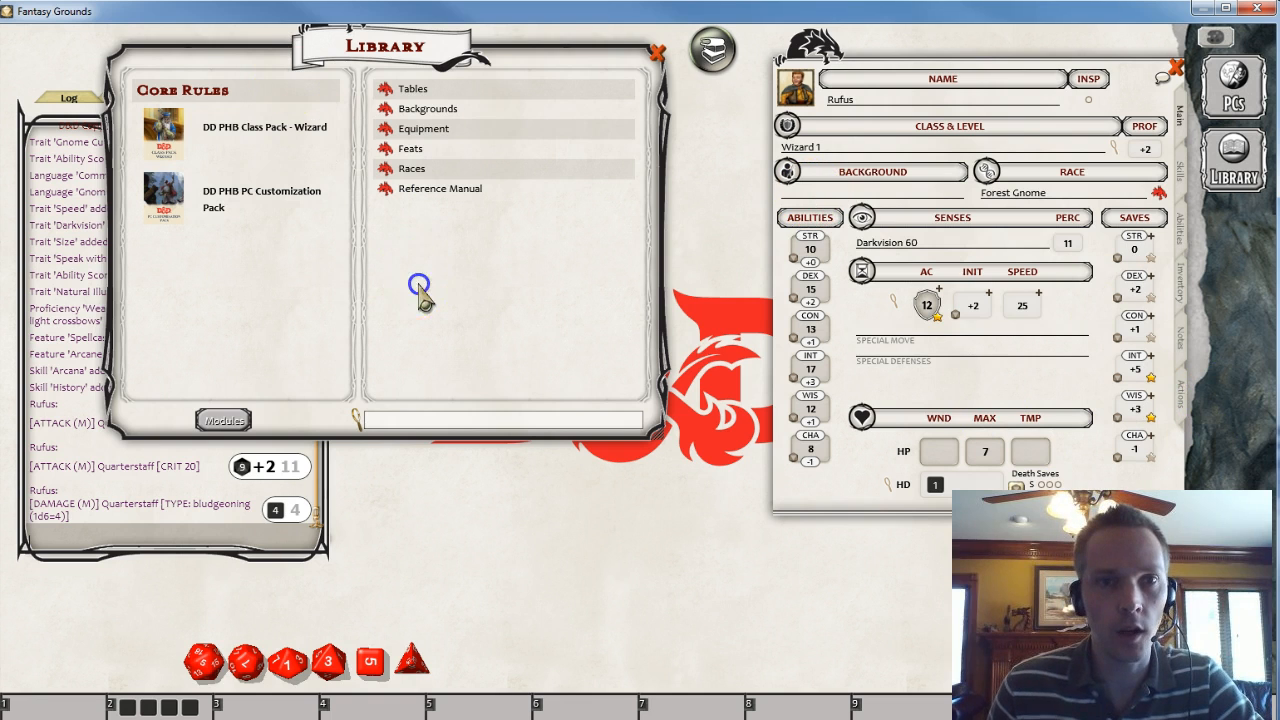
- Assign the Sage background to the character from the Library's Backgrounds list
drag(418, 285, 405, 340)
click(371, 163)
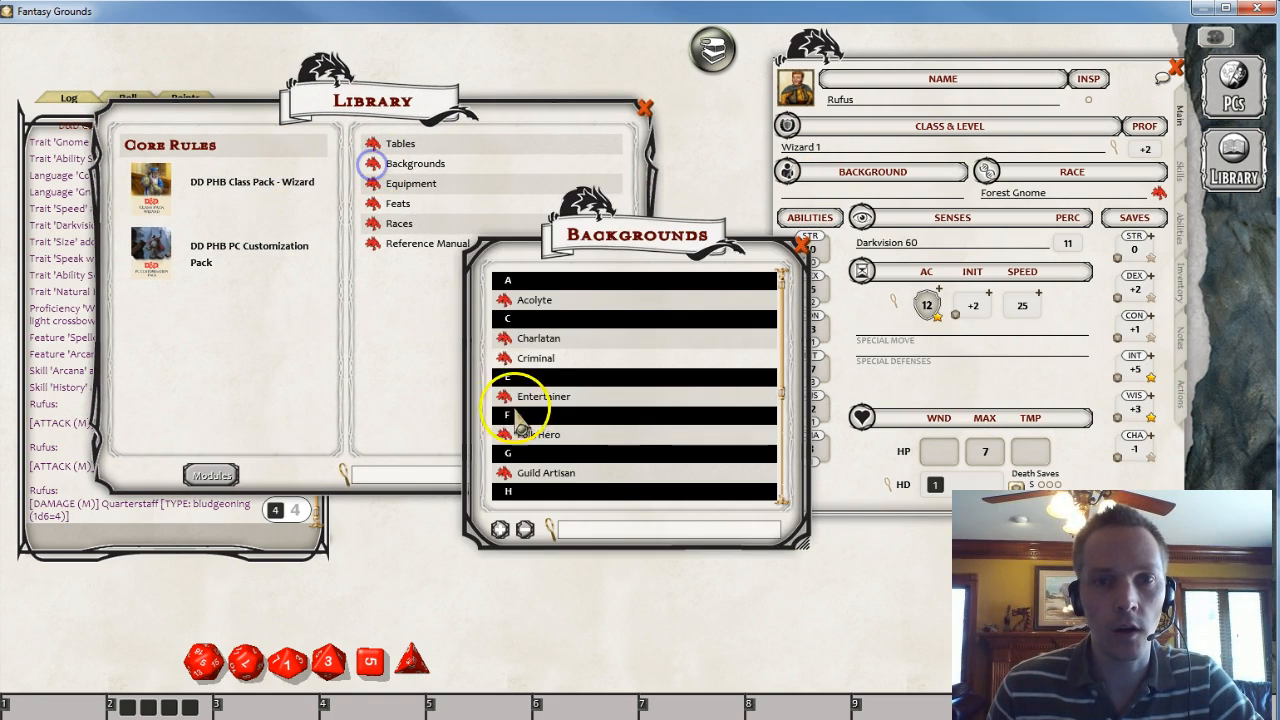
drag(634, 251, 307, 96)
drag(474, 387, 608, 596)
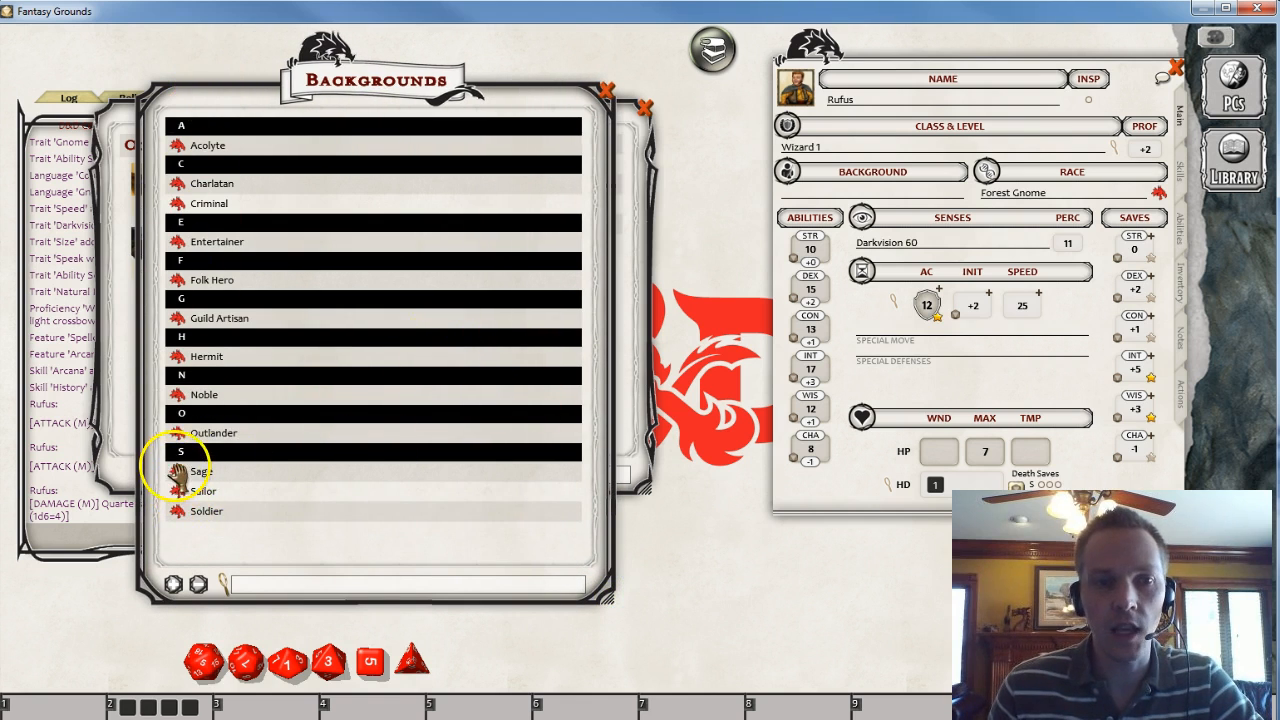
drag(178, 476, 669, 272)
drag(792, 200, 800, 197)
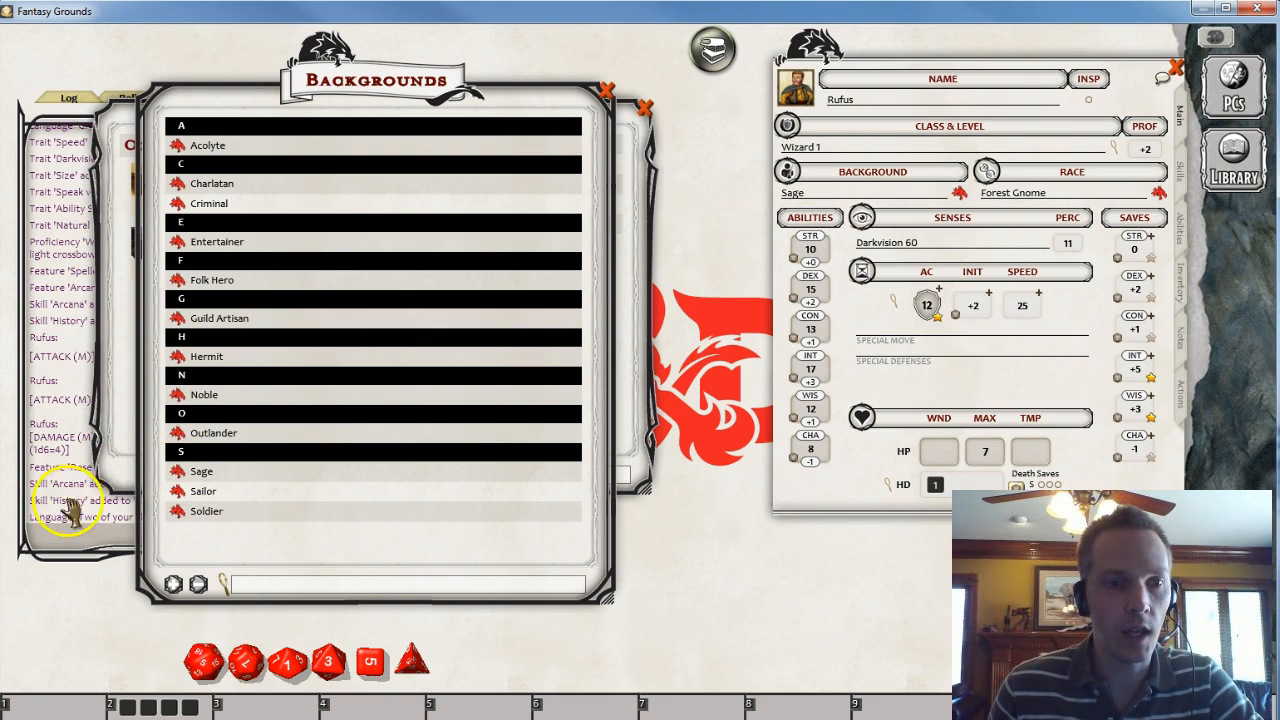
- Open the Sage background description and roll on its Sage Specialty table
drag(149, 543, 318, 572)
drag(252, 135, 350, 57)
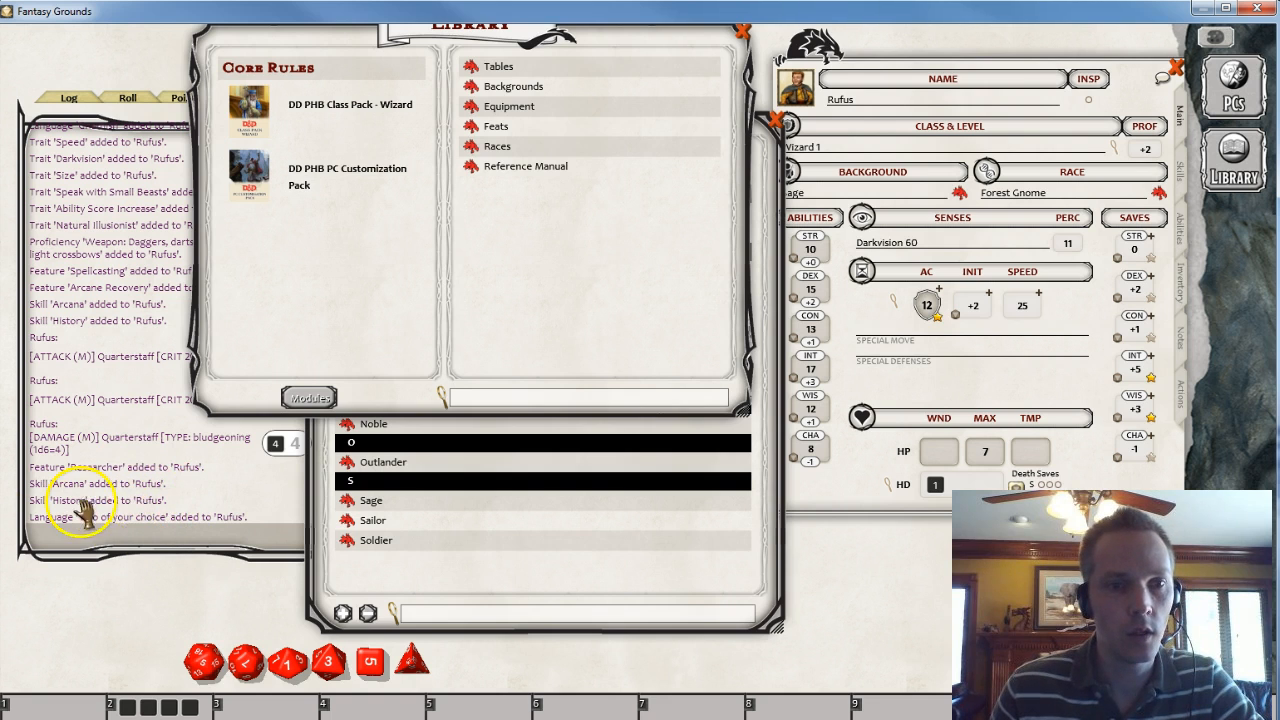
drag(509, 606, 369, 595)
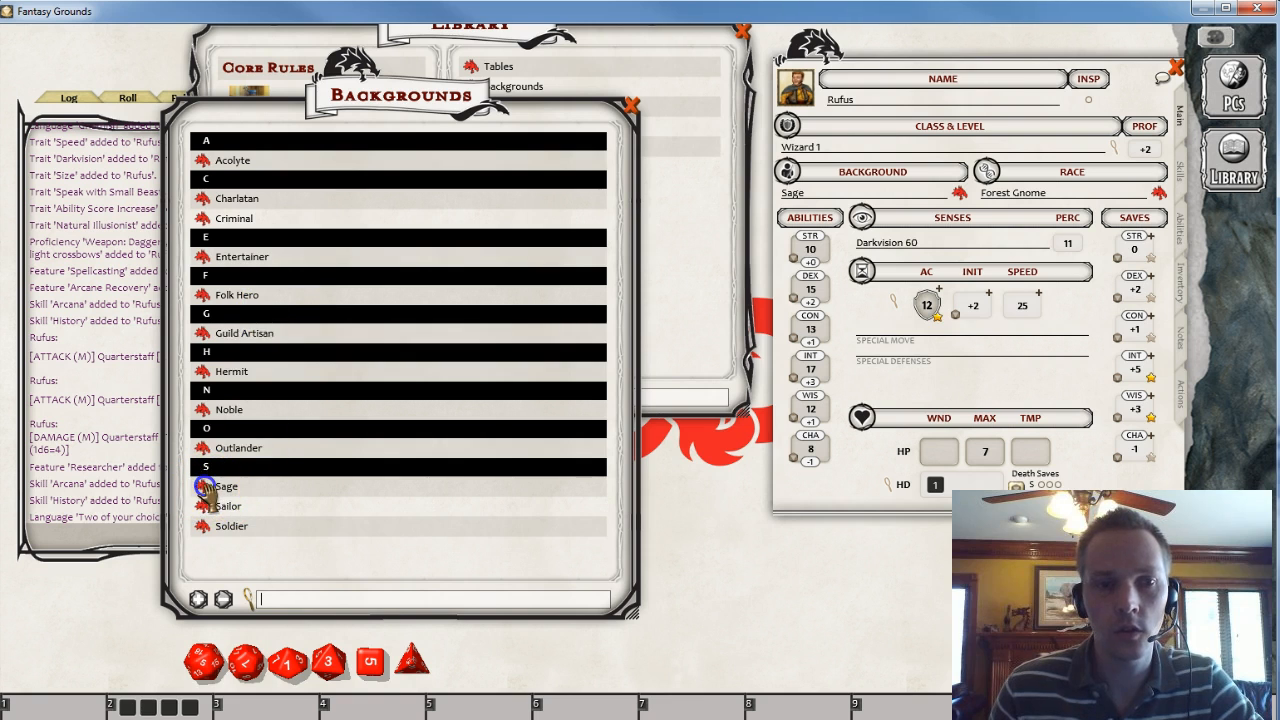
click(203, 486)
drag(523, 275, 850, 634)
click(1062, 337)
drag(672, 278, 412, 166)
scroll(400, 325, down, 3)
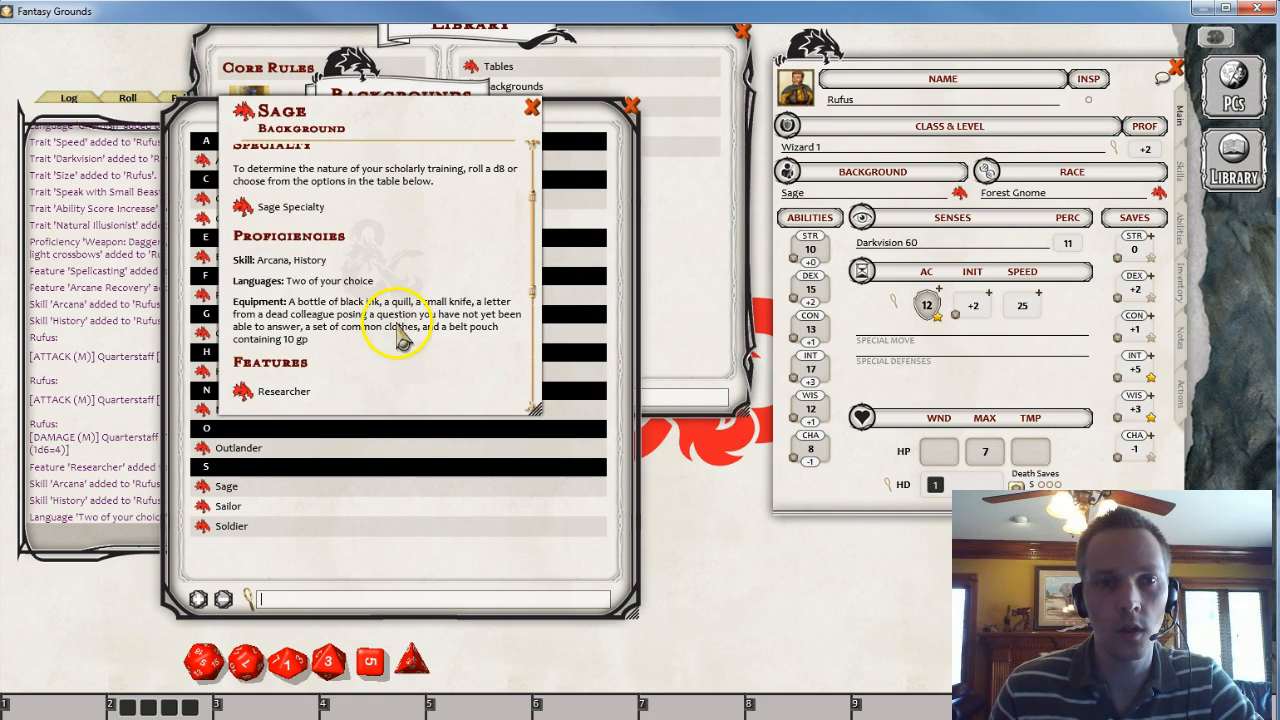
click(243, 207)
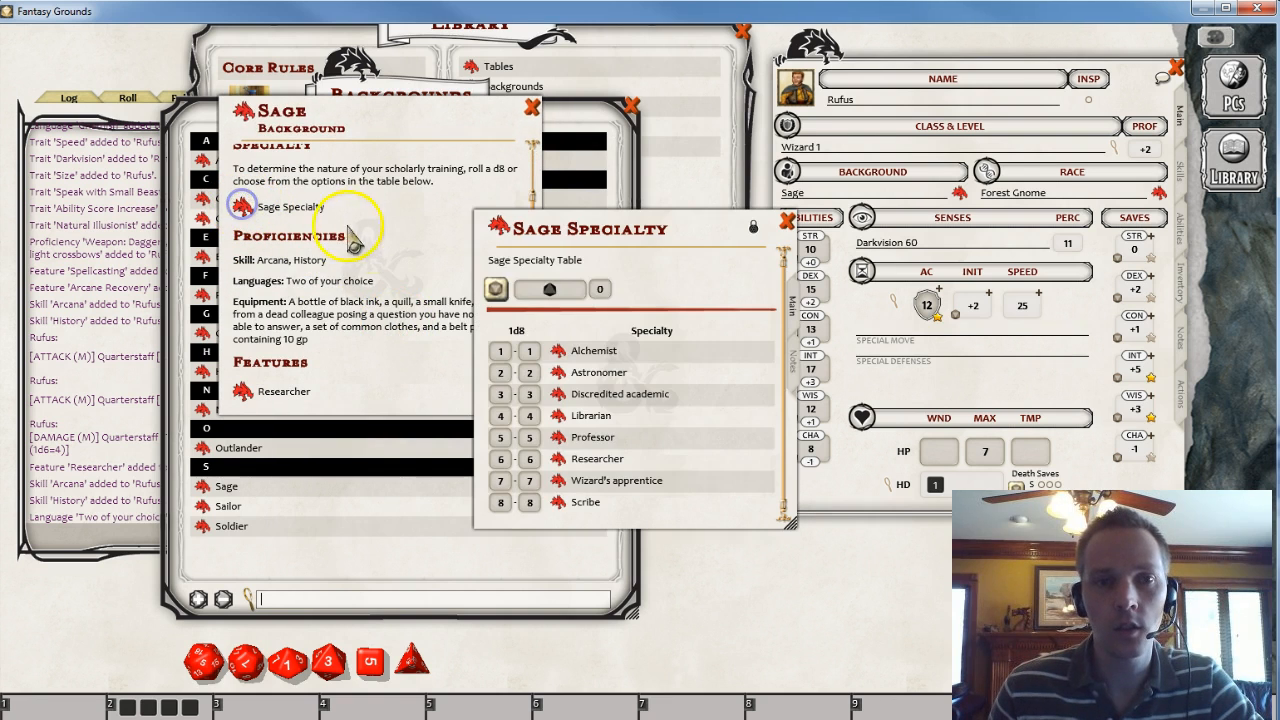
click(522, 289)
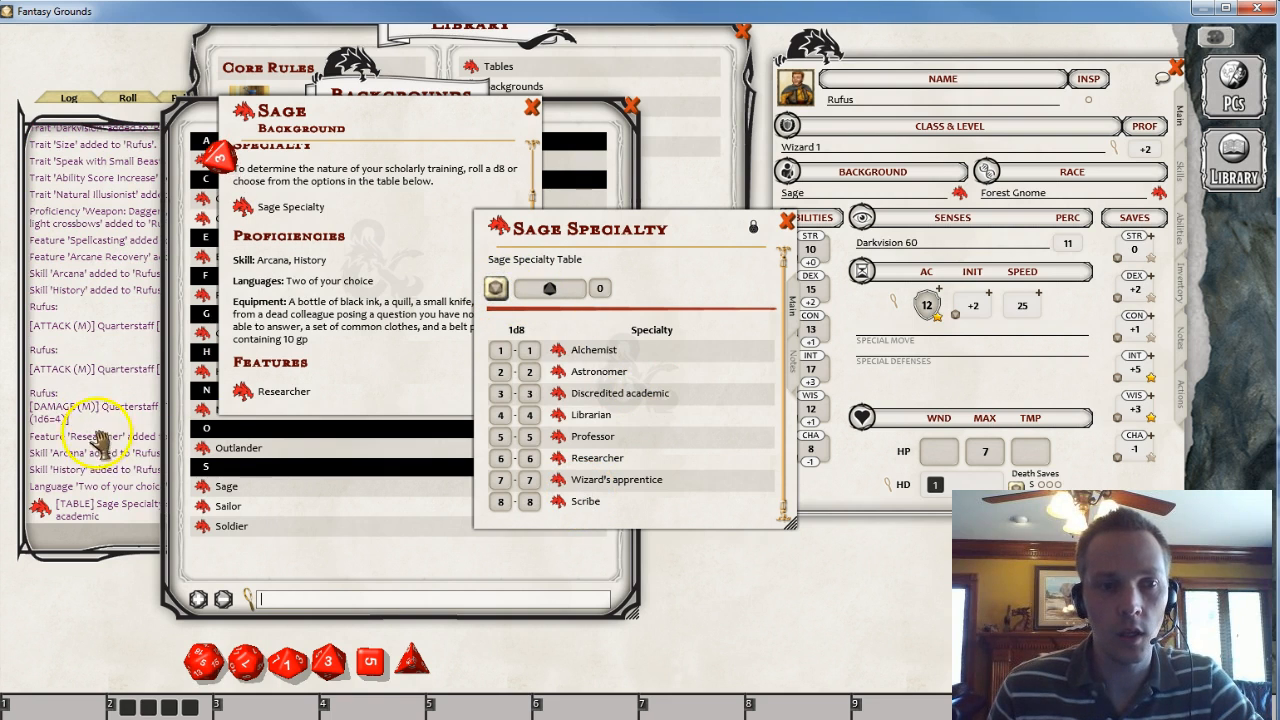
- Close the background windows and add the note 'Rufus is a discredited academic' on the character's Notes tab
click(630, 105)
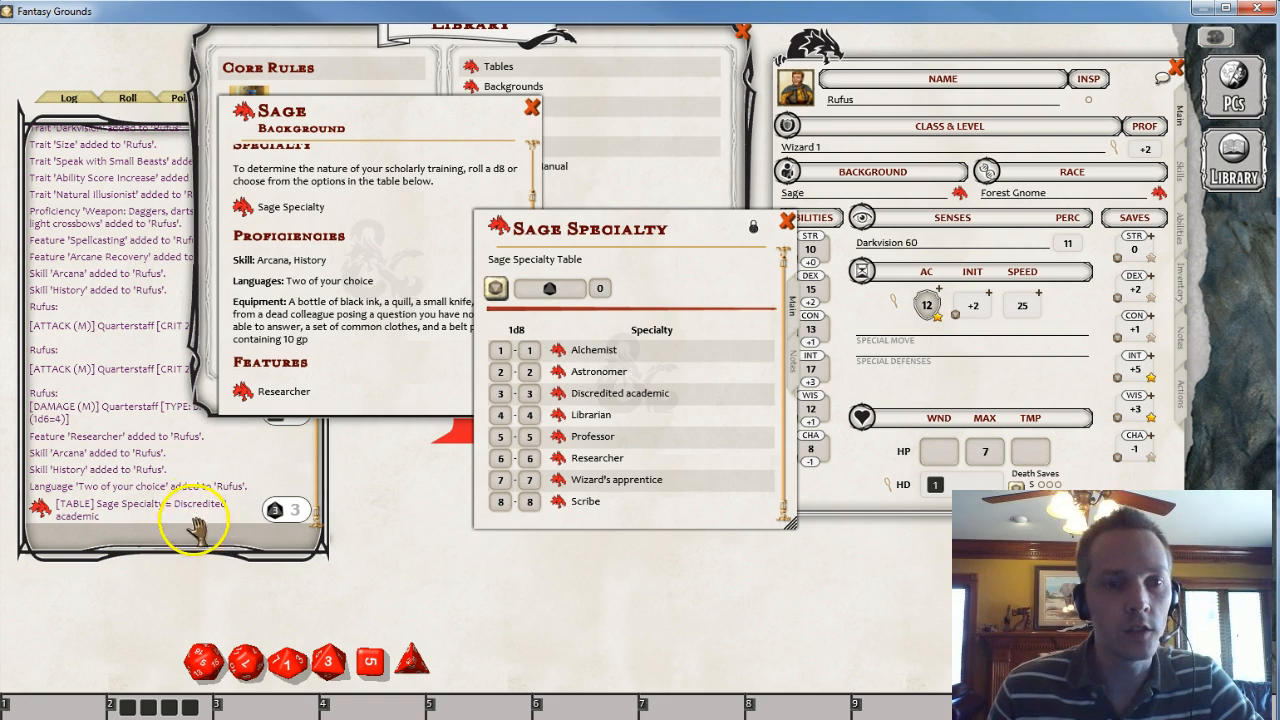
drag(688, 250, 574, 146)
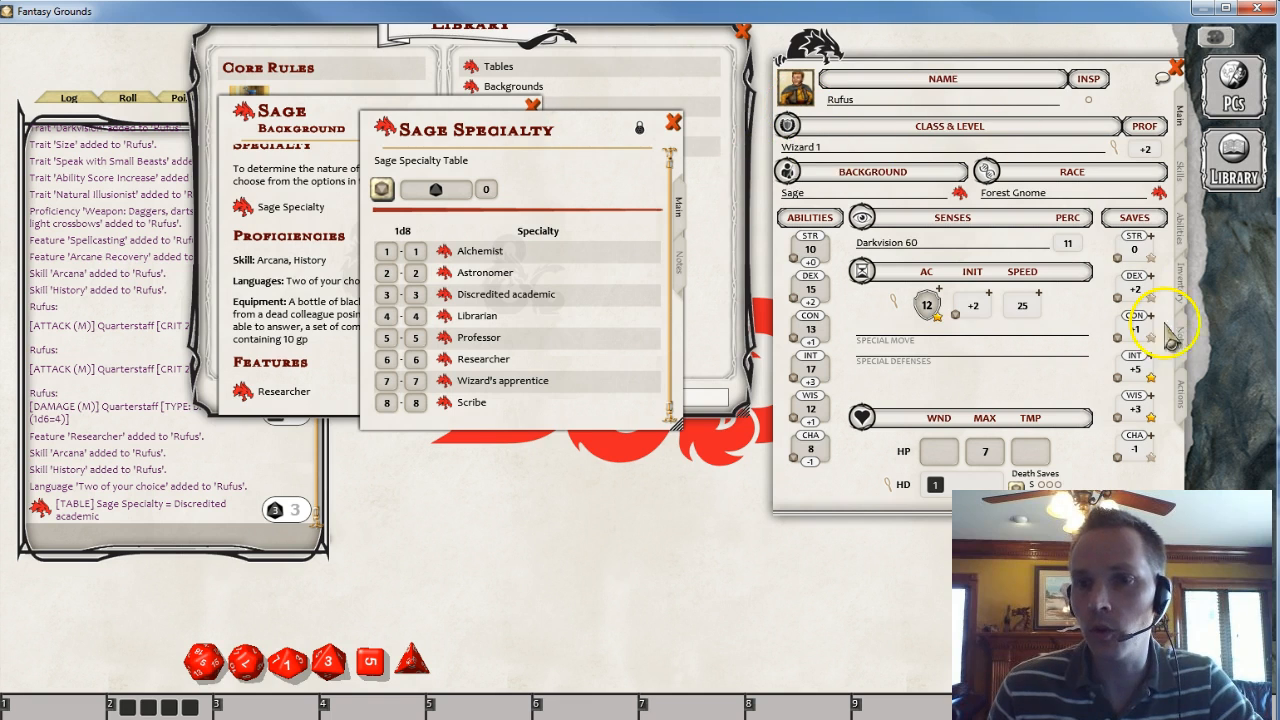
click(960, 193)
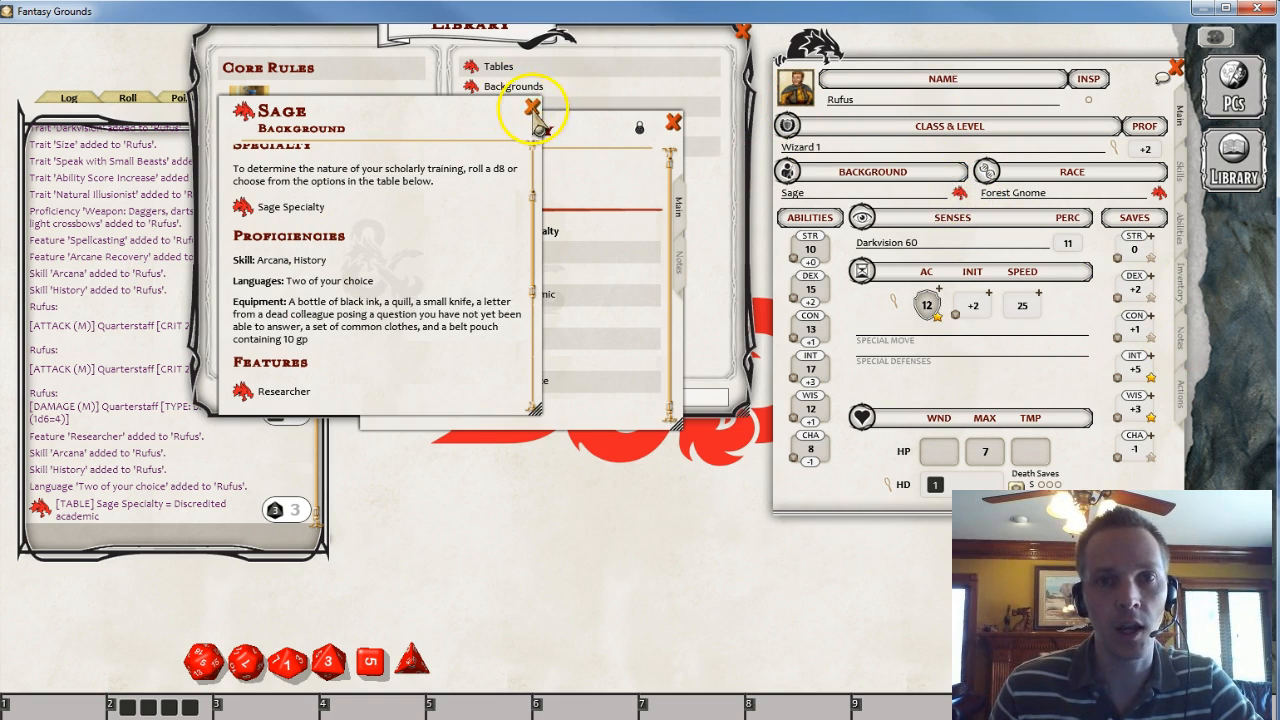
click(533, 107)
click(1180, 340)
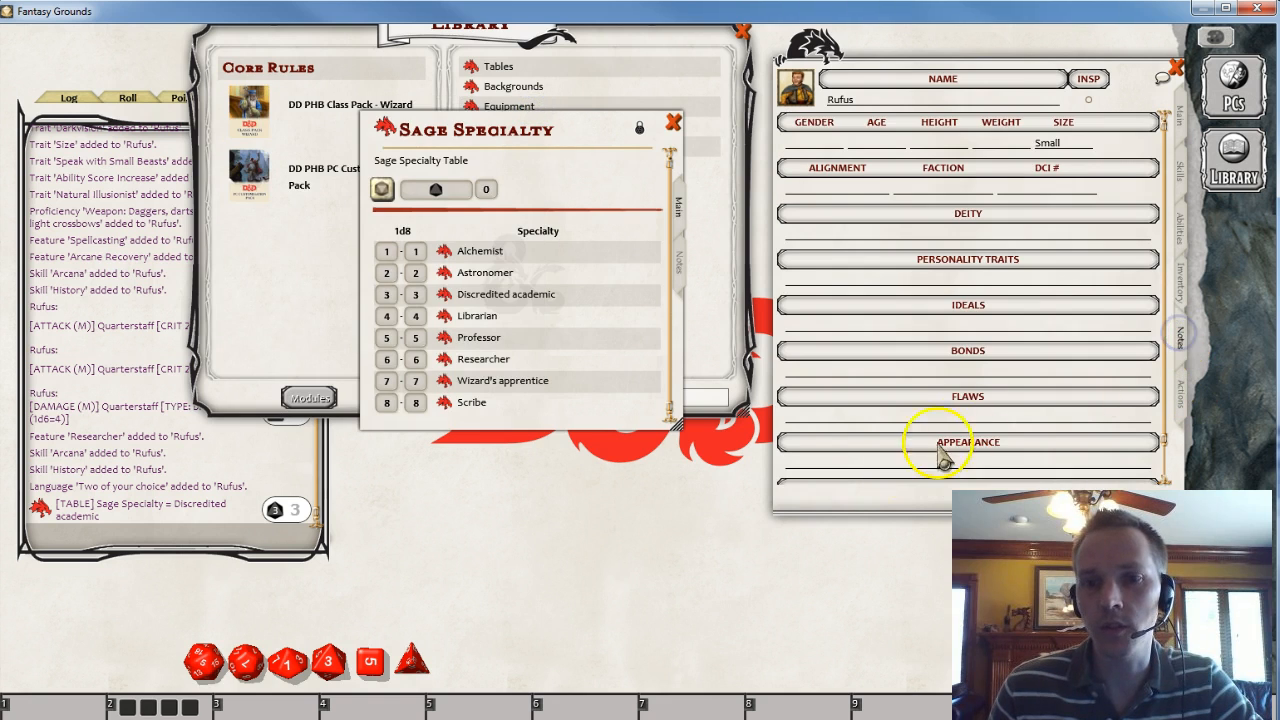
scroll(906, 450, down, 1)
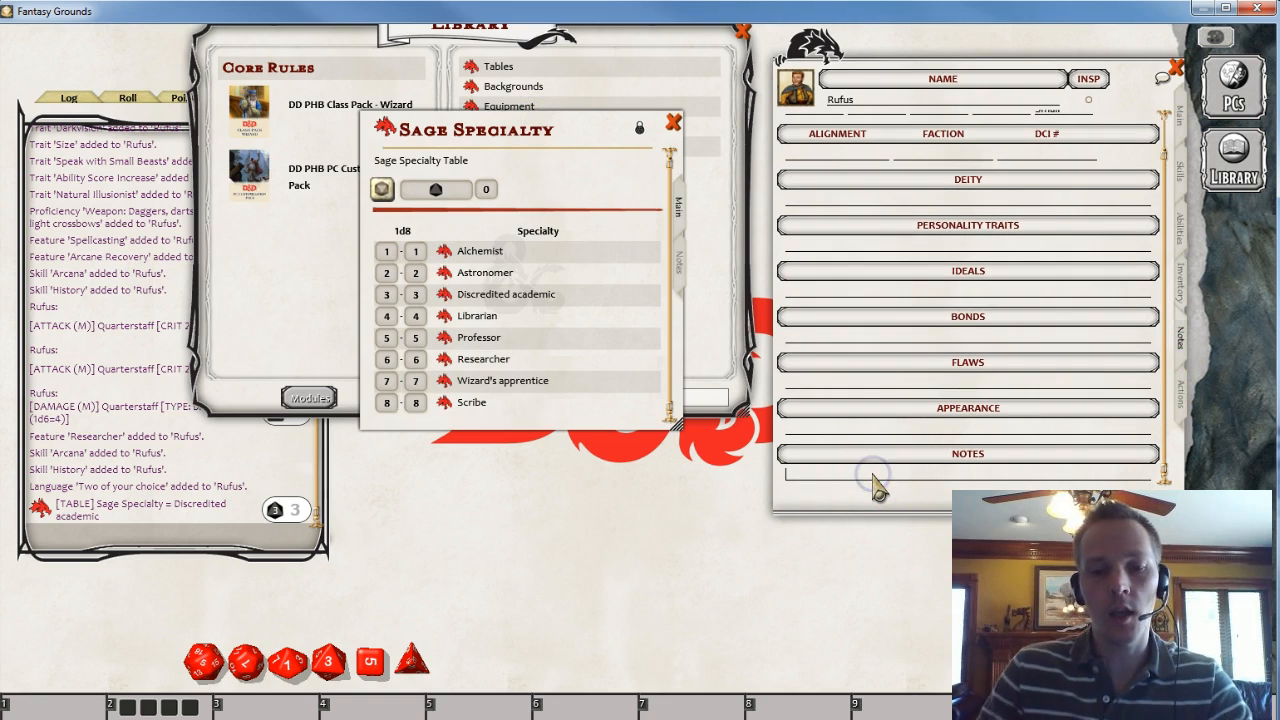
text(Rufus is a discredited academic)
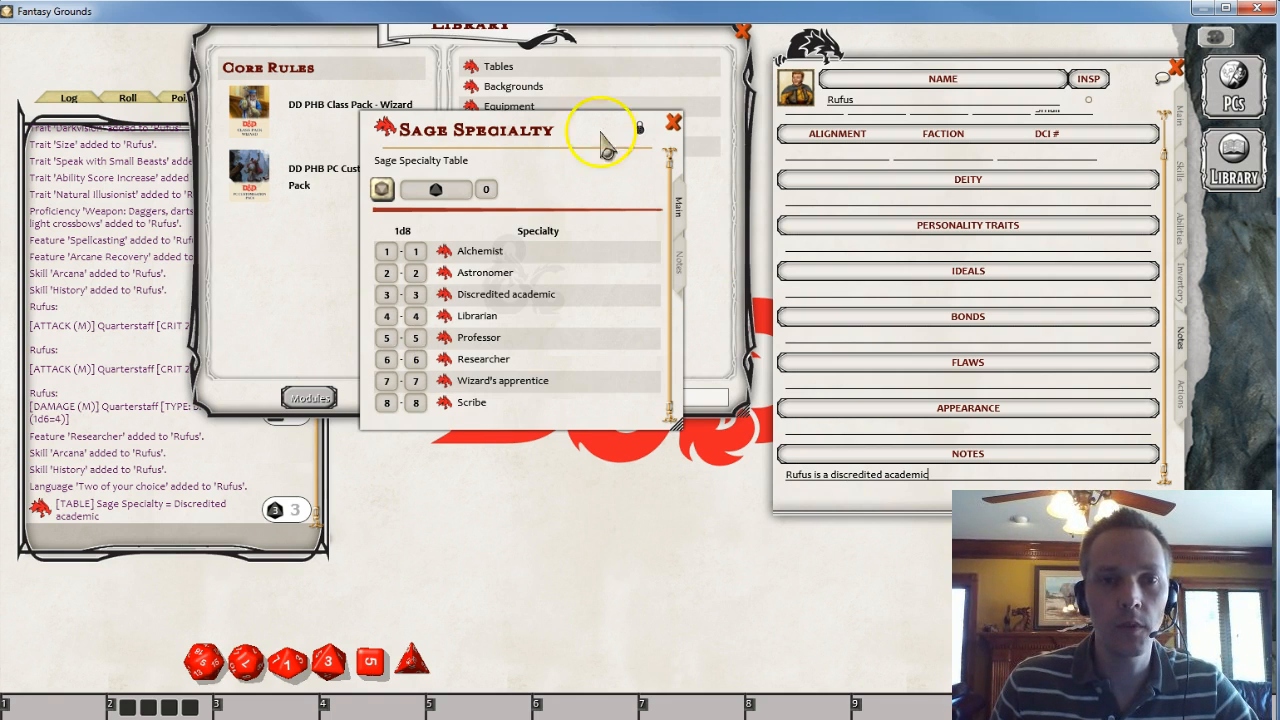
- Close the specialty table and Library, then reopen the Sage background description from the character sheet
click(676, 124)
drag(460, 188, 517, 417)
click(758, 197)
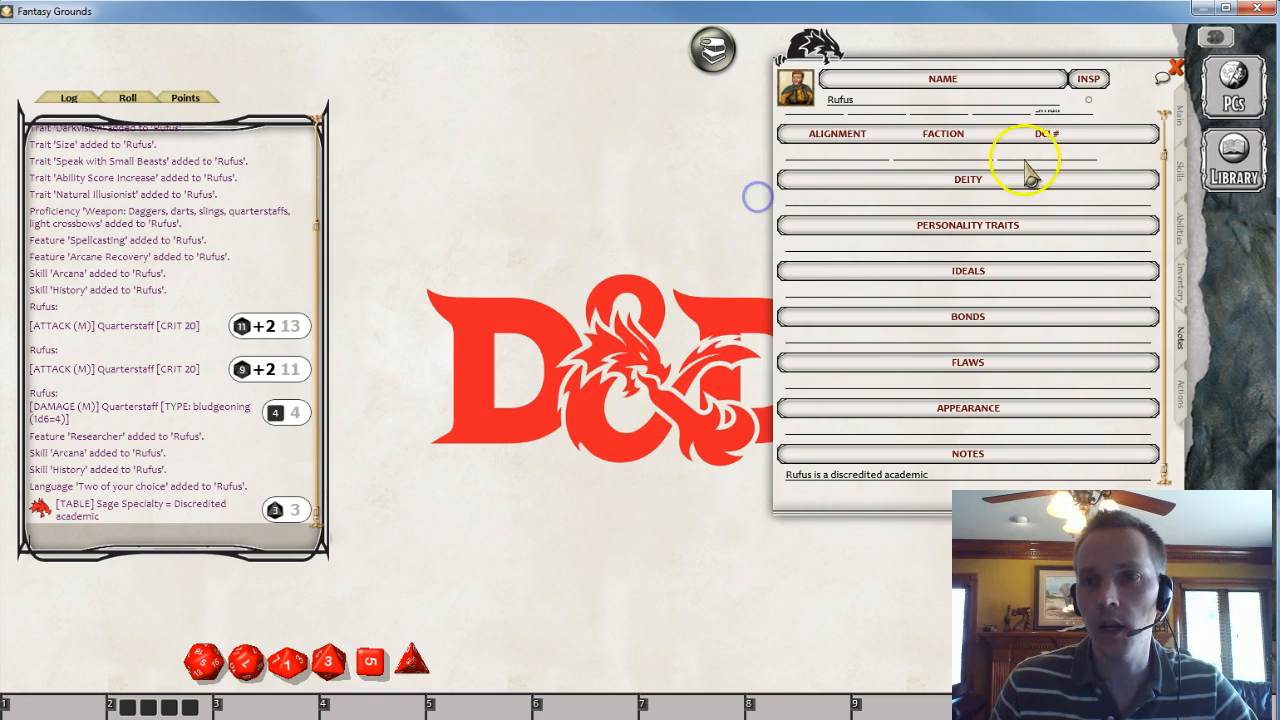
click(1180, 118)
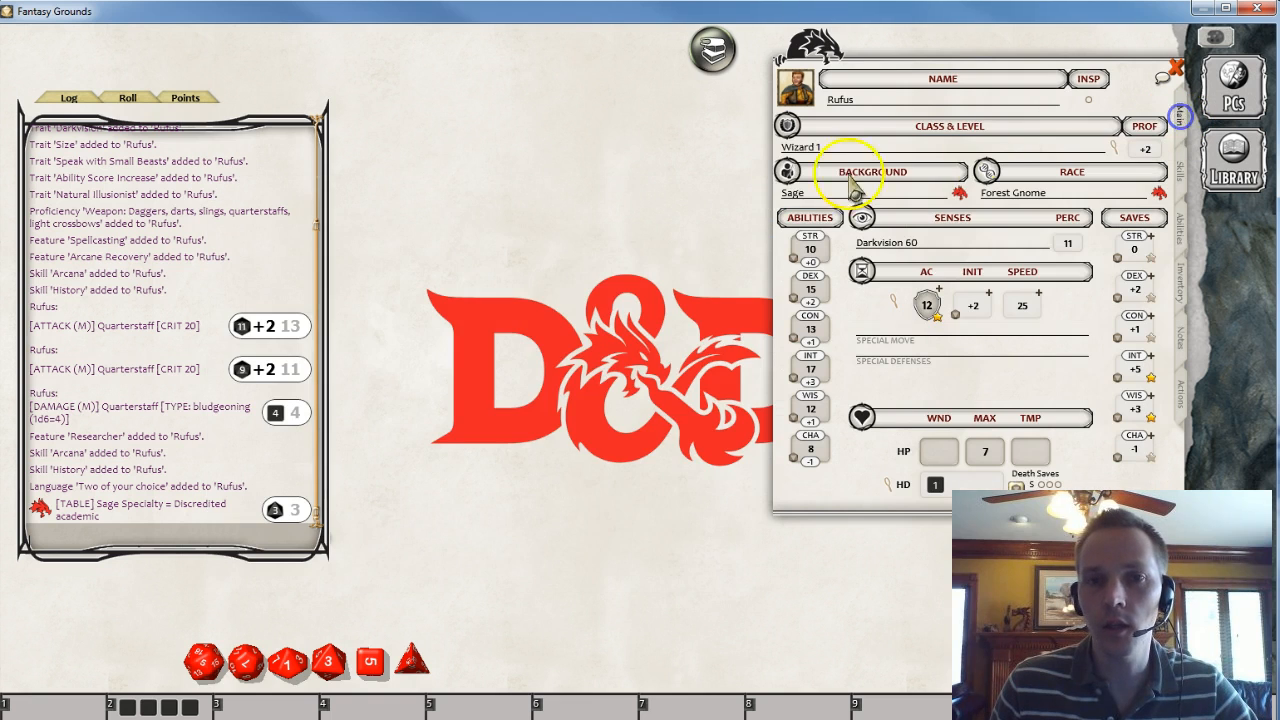
click(960, 192)
drag(414, 100, 524, 46)
click(1190, 400)
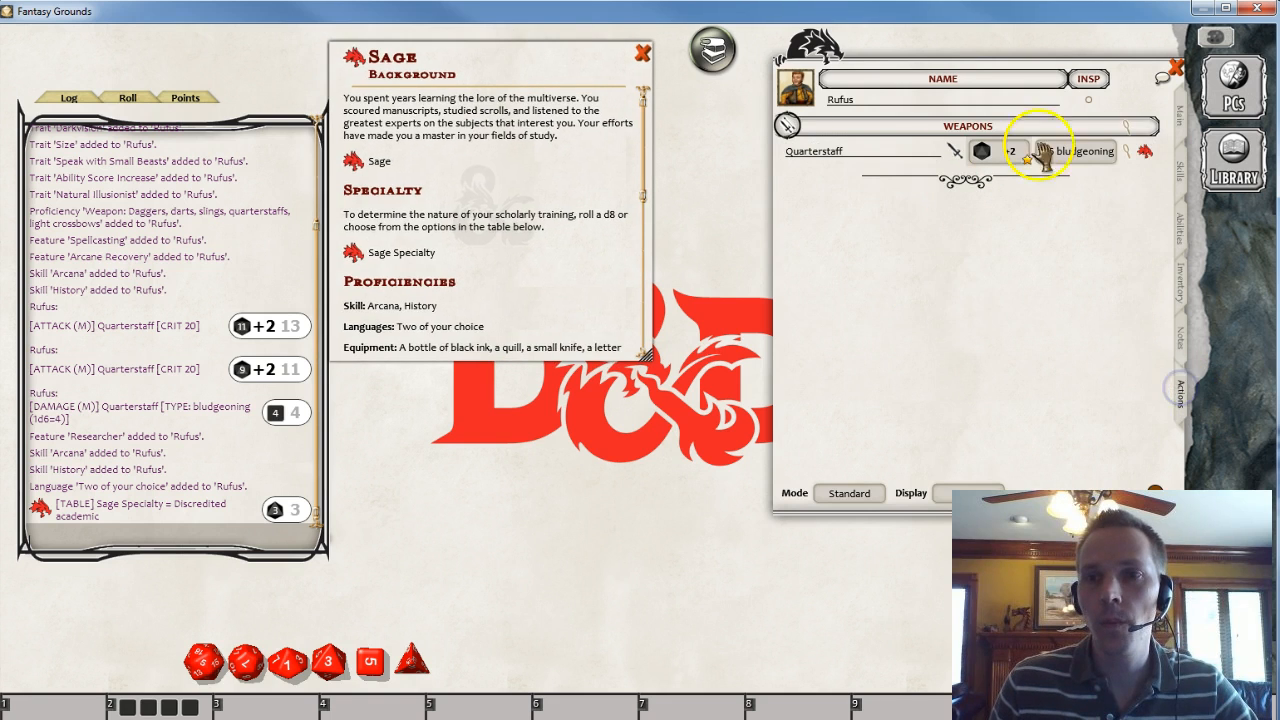
click(1182, 343)
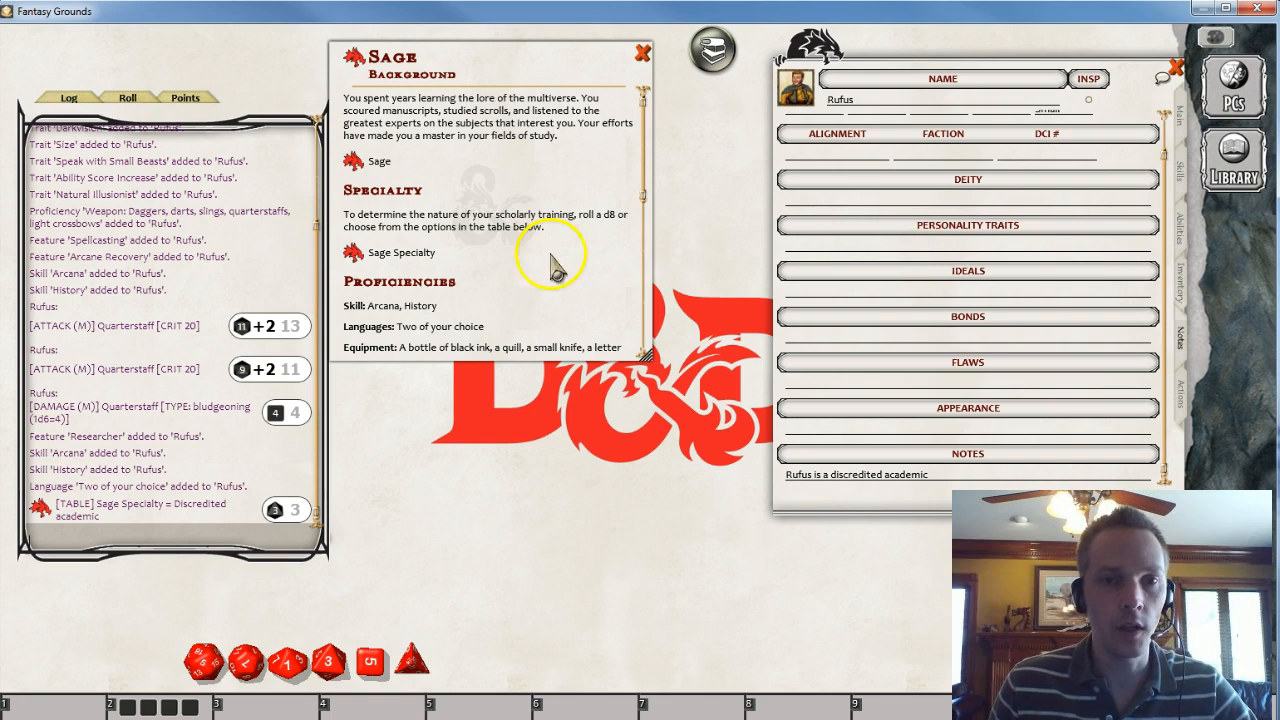
- Roll on the Sage Personality Trait table and add the rolled trait to the Personality Traits field
drag(647, 356, 651, 601)
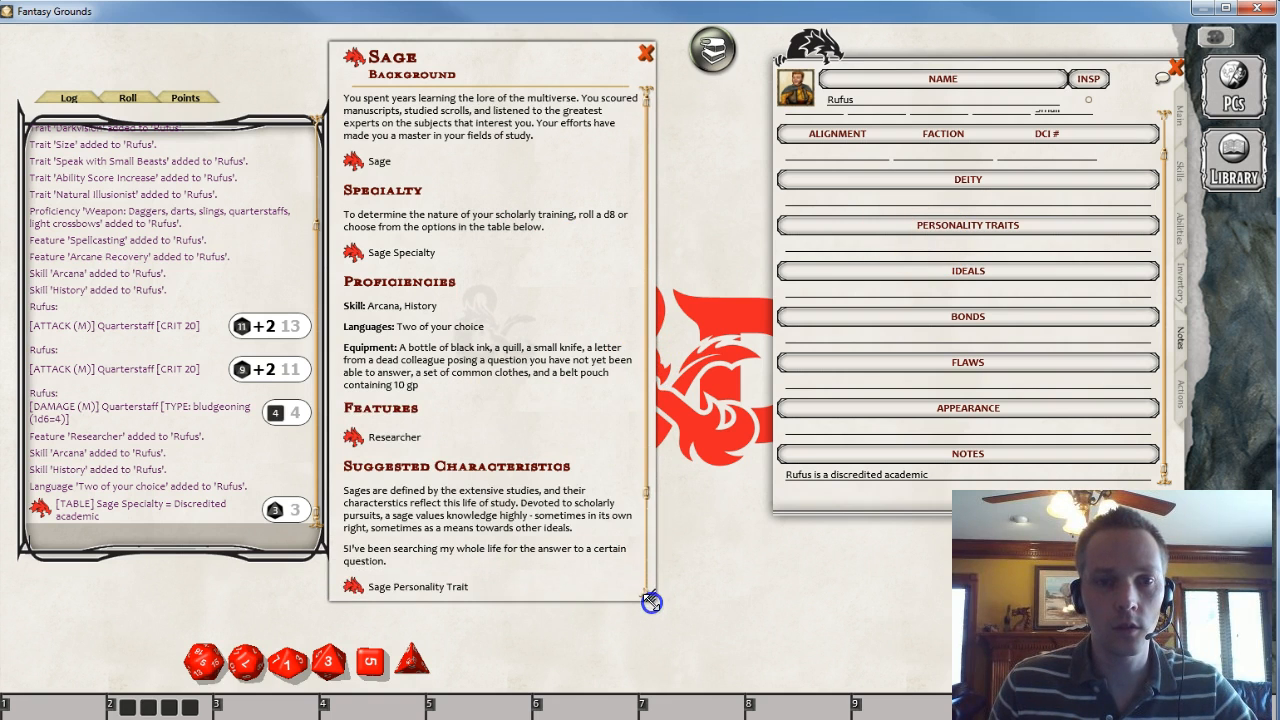
scroll(586, 423, down, 5)
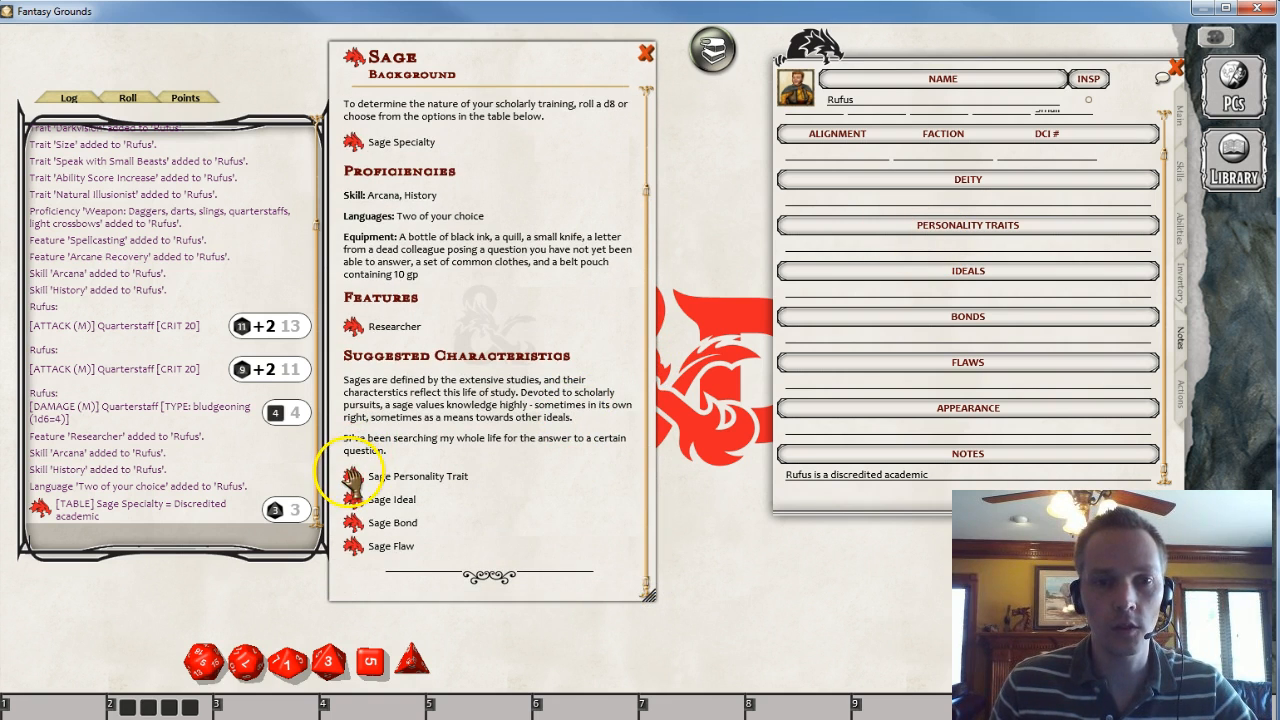
click(352, 478)
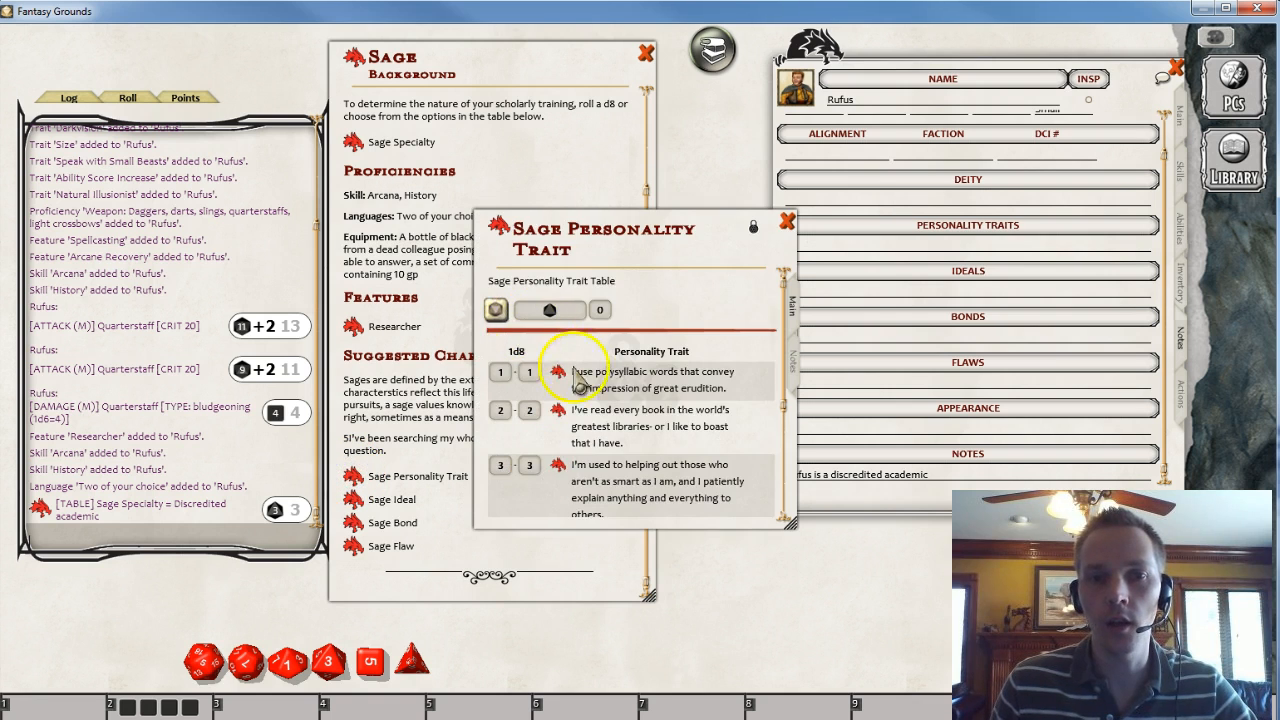
scroll(600, 395, down, 3)
scroll(608, 400, down, 1)
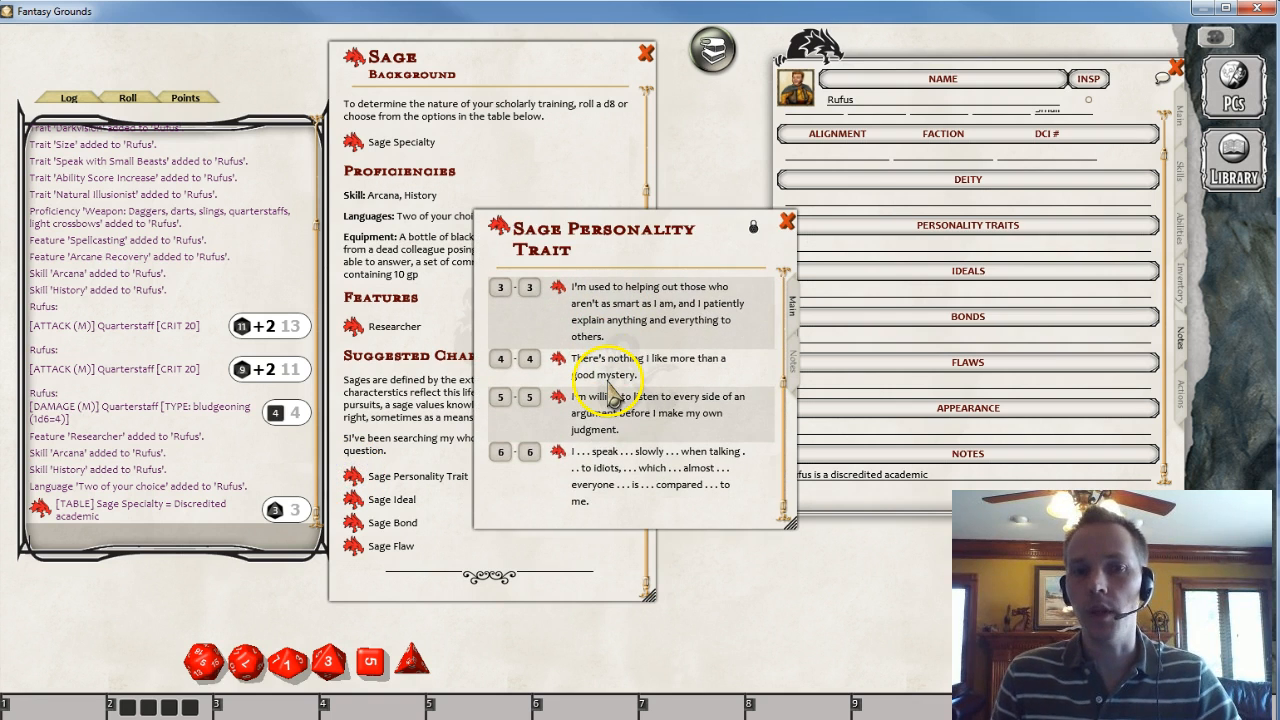
scroll(608, 395, up, 4)
click(497, 311)
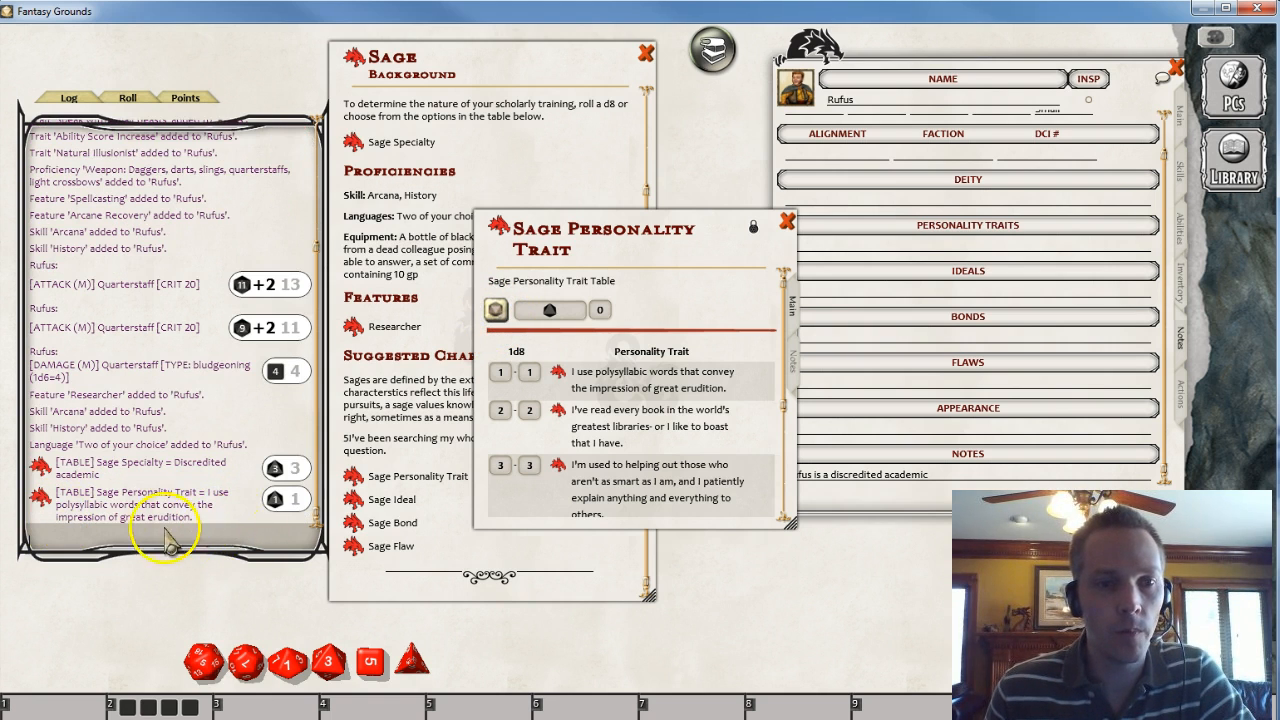
drag(276, 510, 930, 240)
drag(679, 213, 605, 128)
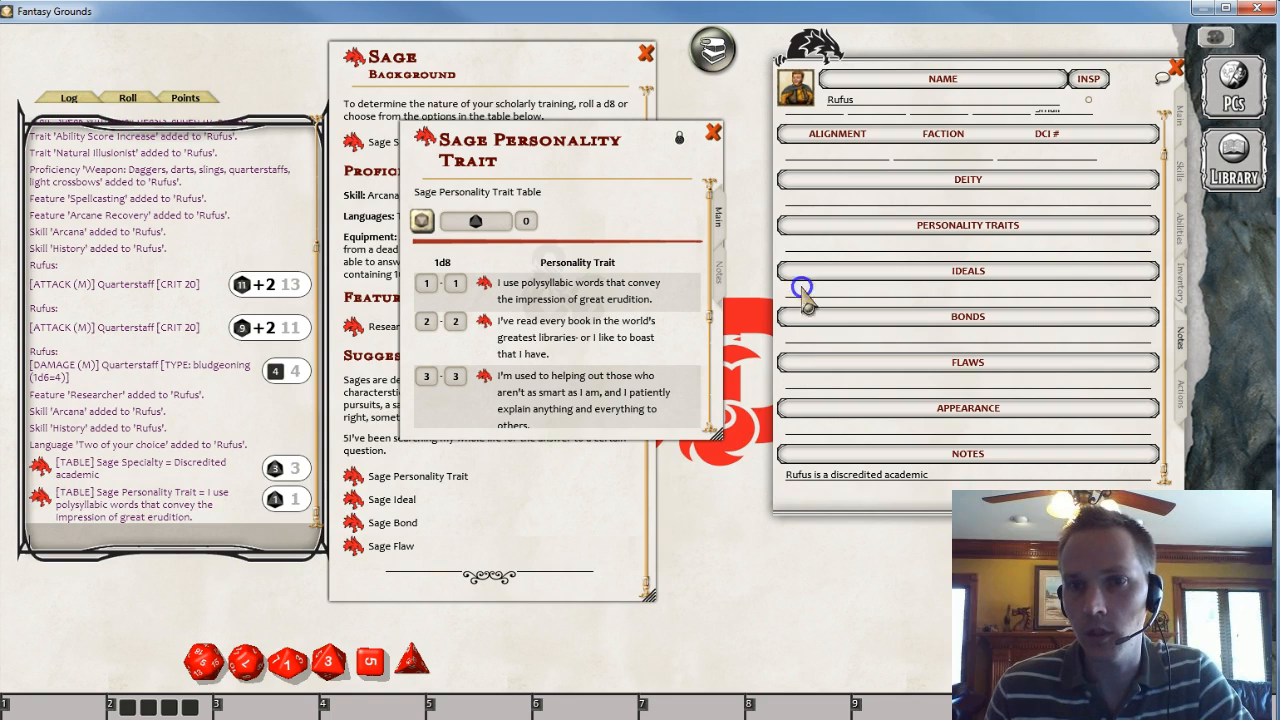
drag(42, 499, 877, 252)
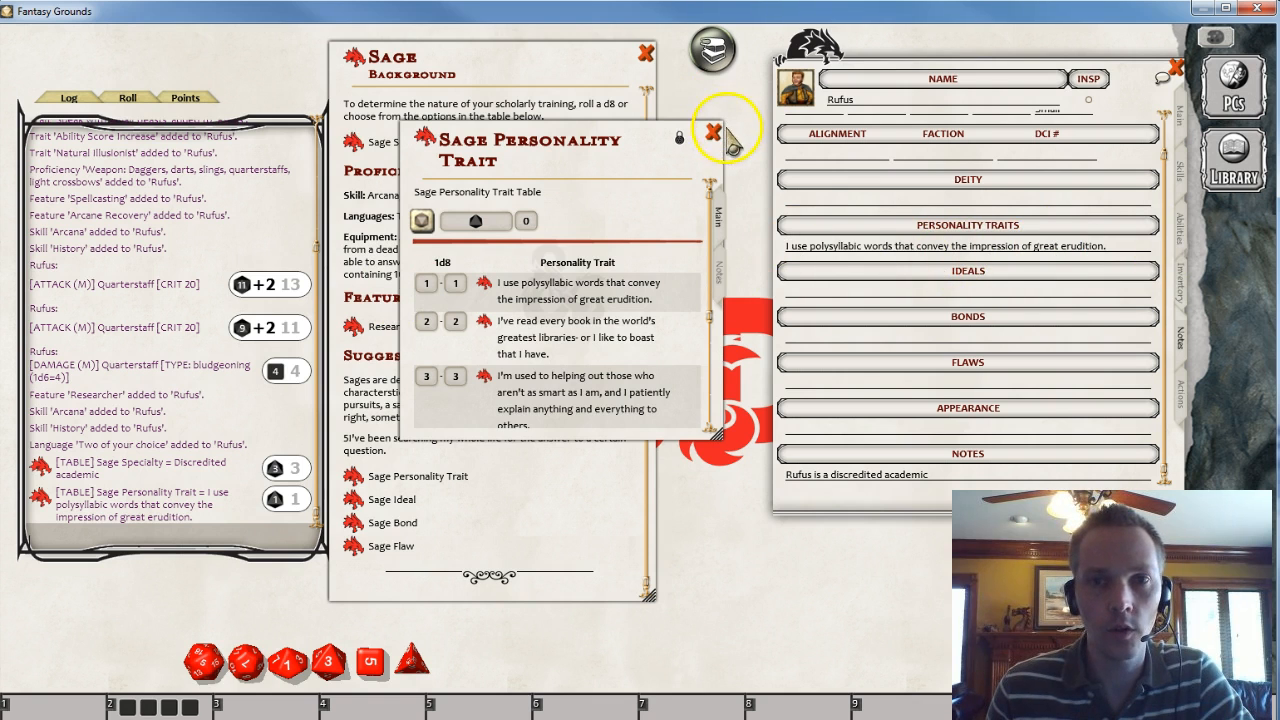
click(716, 133)
- Roll on the Sage Ideal table and add the rolled ideal to the Ideals field
click(352, 499)
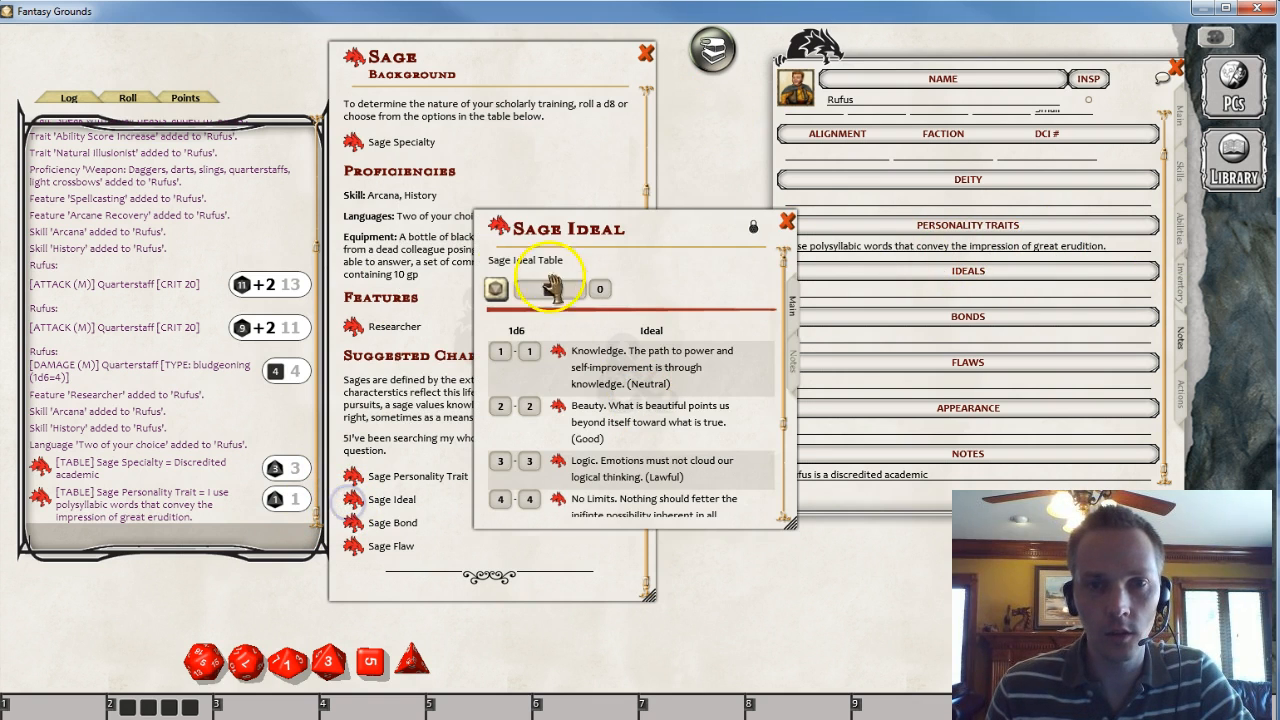
click(496, 289)
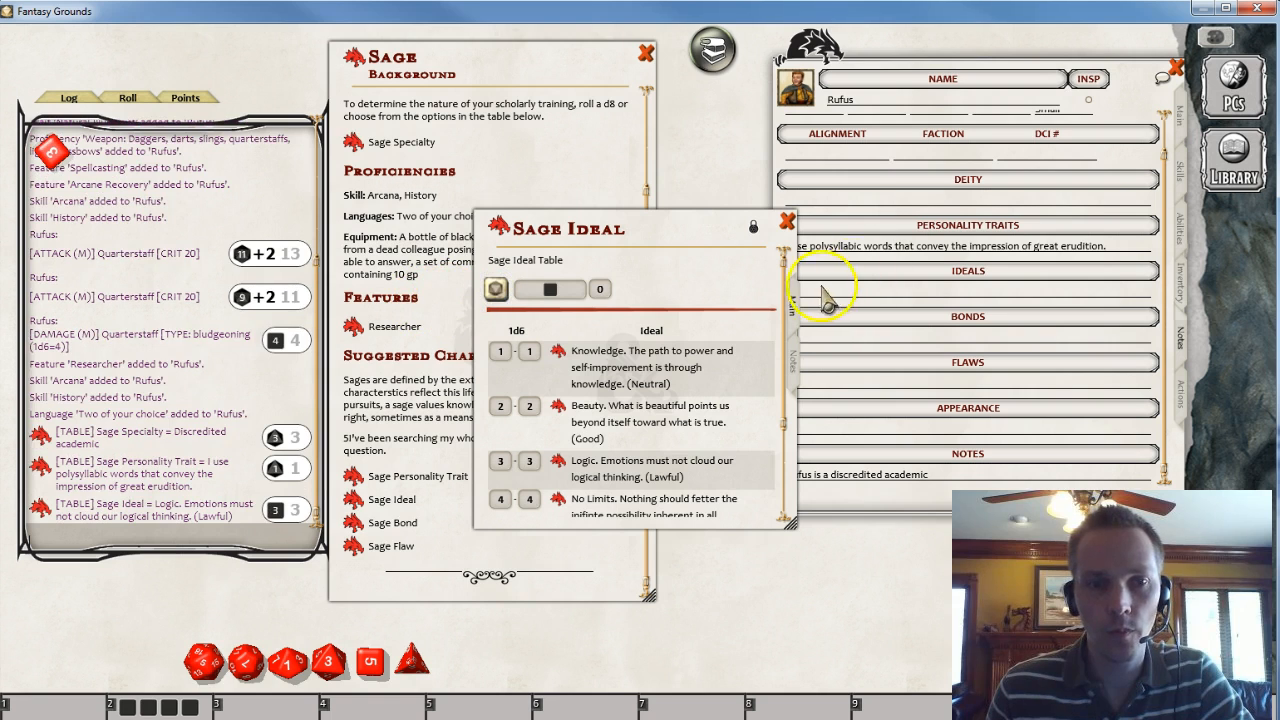
click(787, 221)
drag(40, 508, 779, 365)
drag(852, 305, 850, 300)
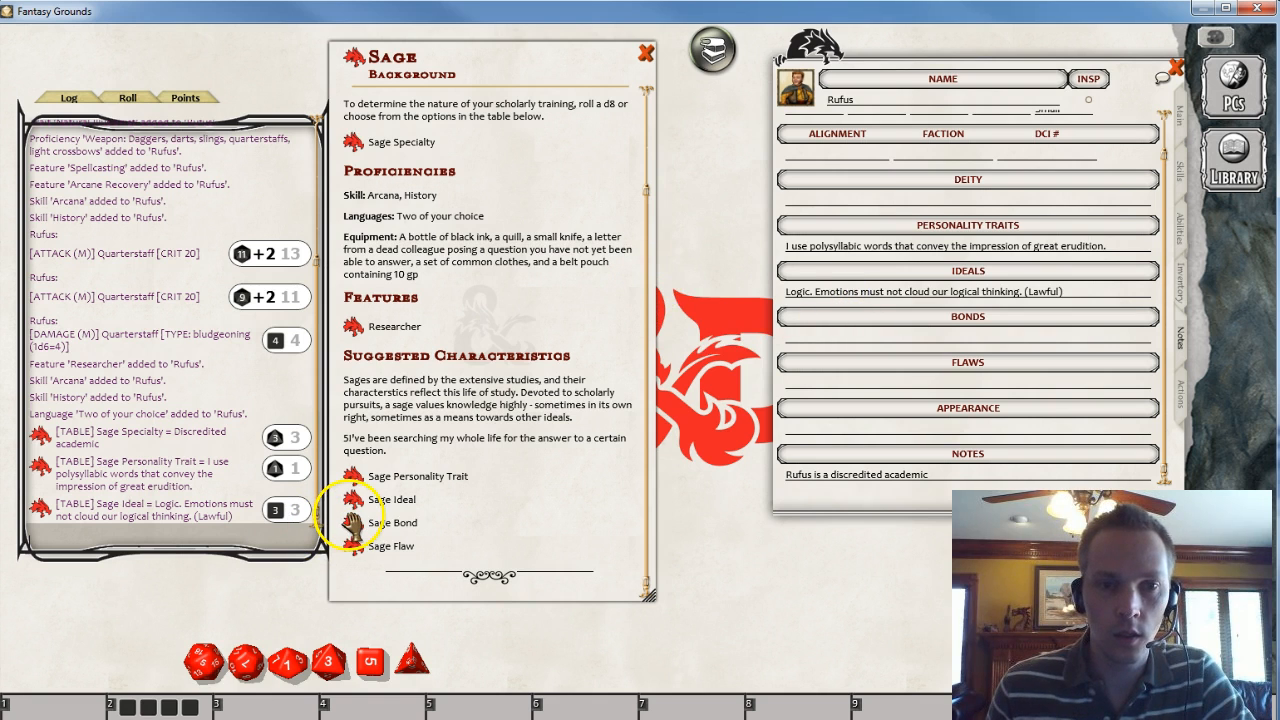
- Roll on the Sage Bond table and drop a rolled log entry into the Bonds field
click(353, 522)
click(495, 289)
drag(39, 478, 1042, 338)
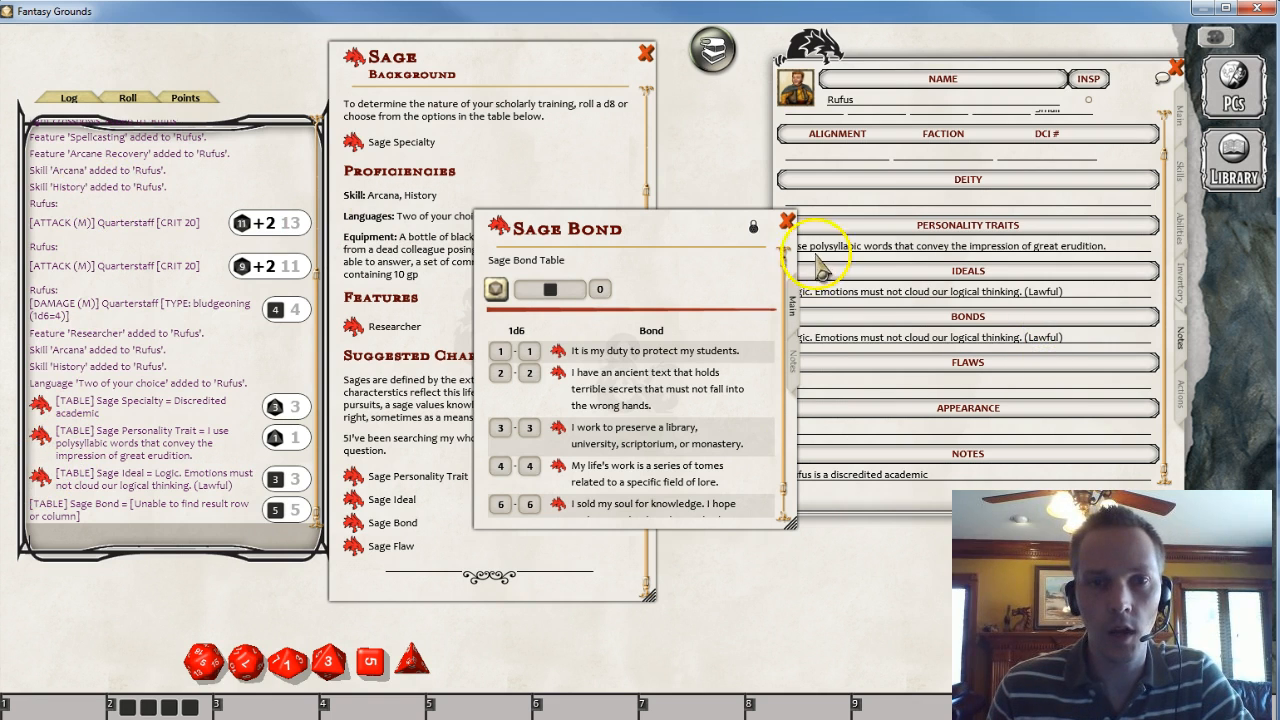
click(788, 220)
- Roll on the Sage Flaw table and add the rolled flaw to the Flaws field
click(360, 546)
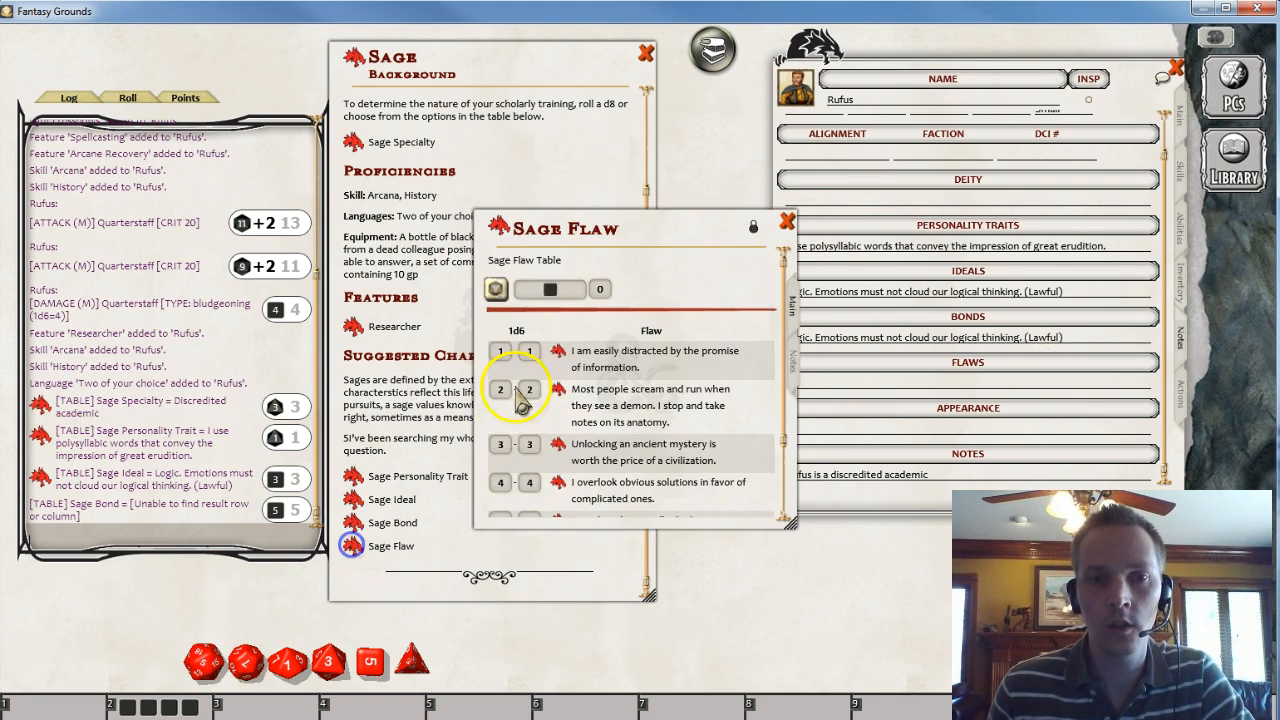
click(496, 289)
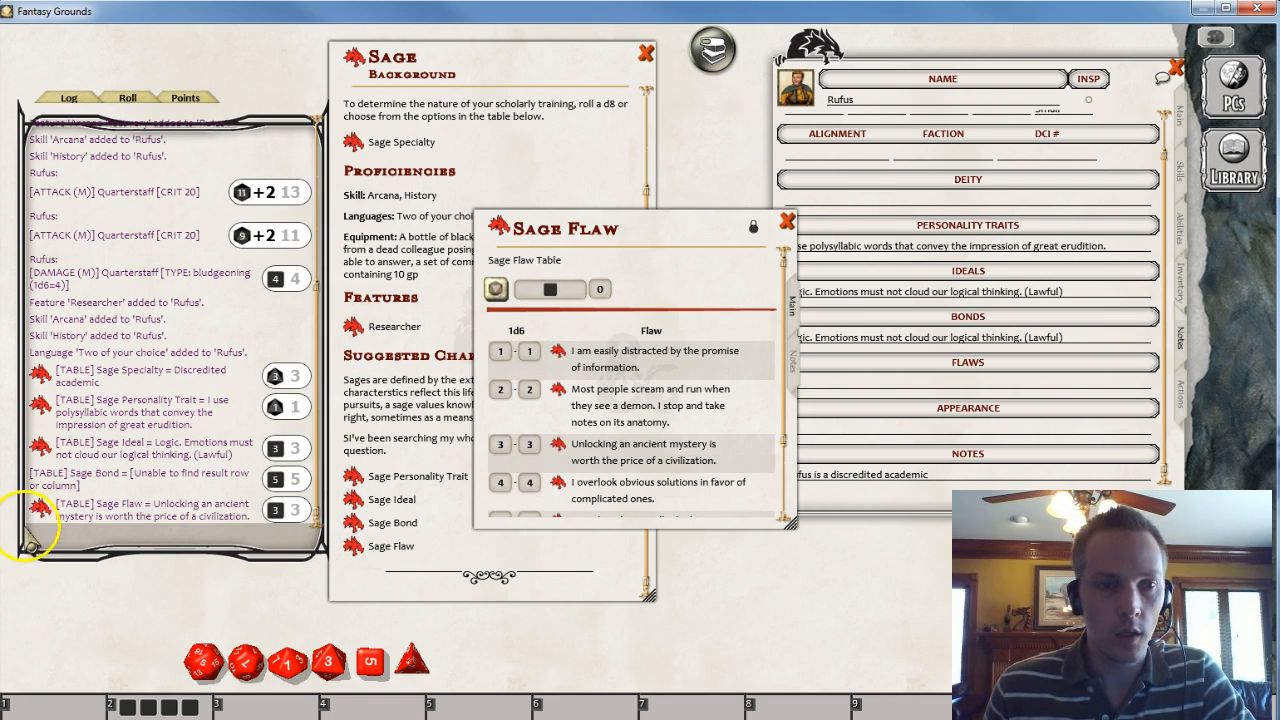
drag(44, 510, 855, 430)
drag(918, 390, 918, 390)
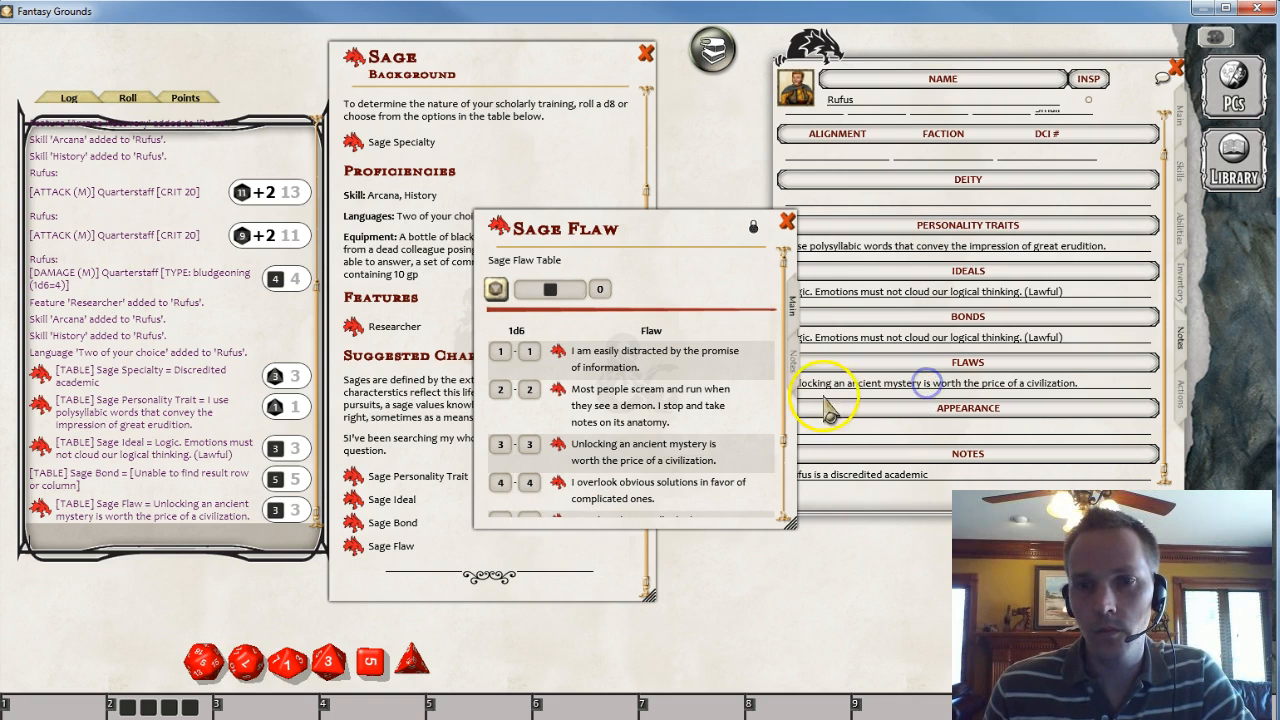
click(790, 220)
- Enter the appearance 'Rufus is a chubby and gregarious little fellow.' and set the alignment to CG
scroll(895, 385, up, 1)
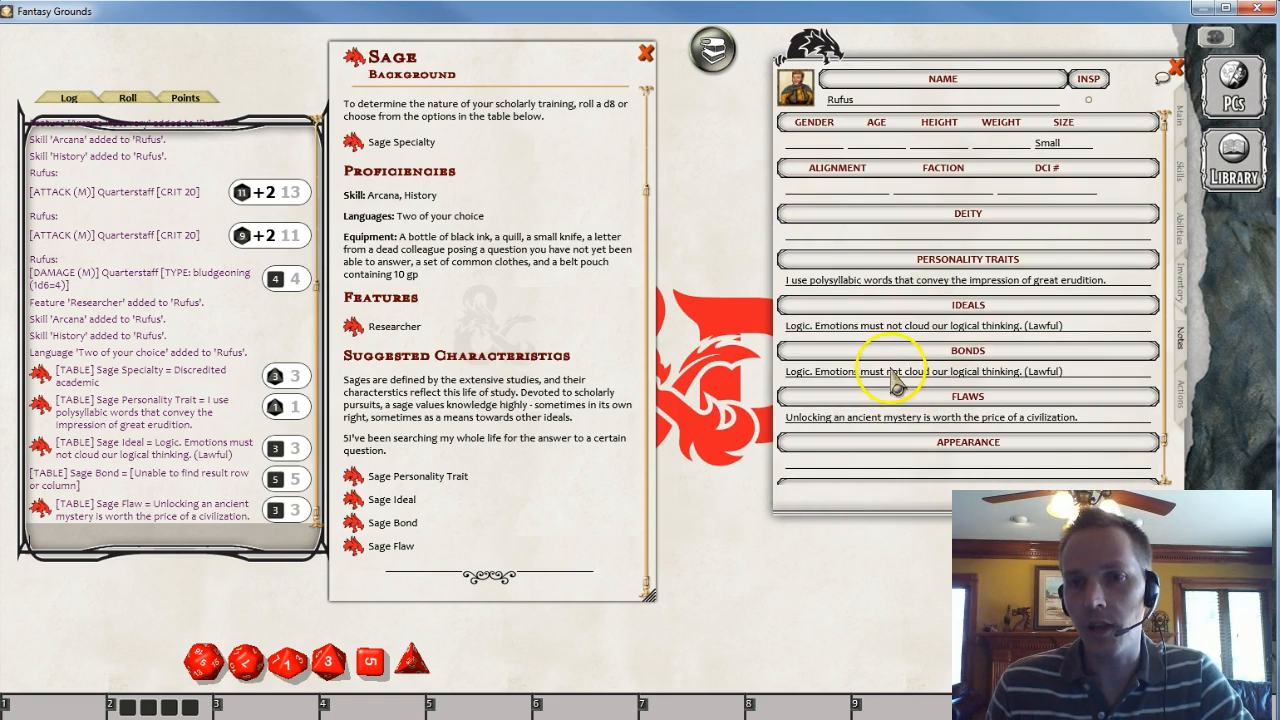
scroll(885, 405, down, 1)
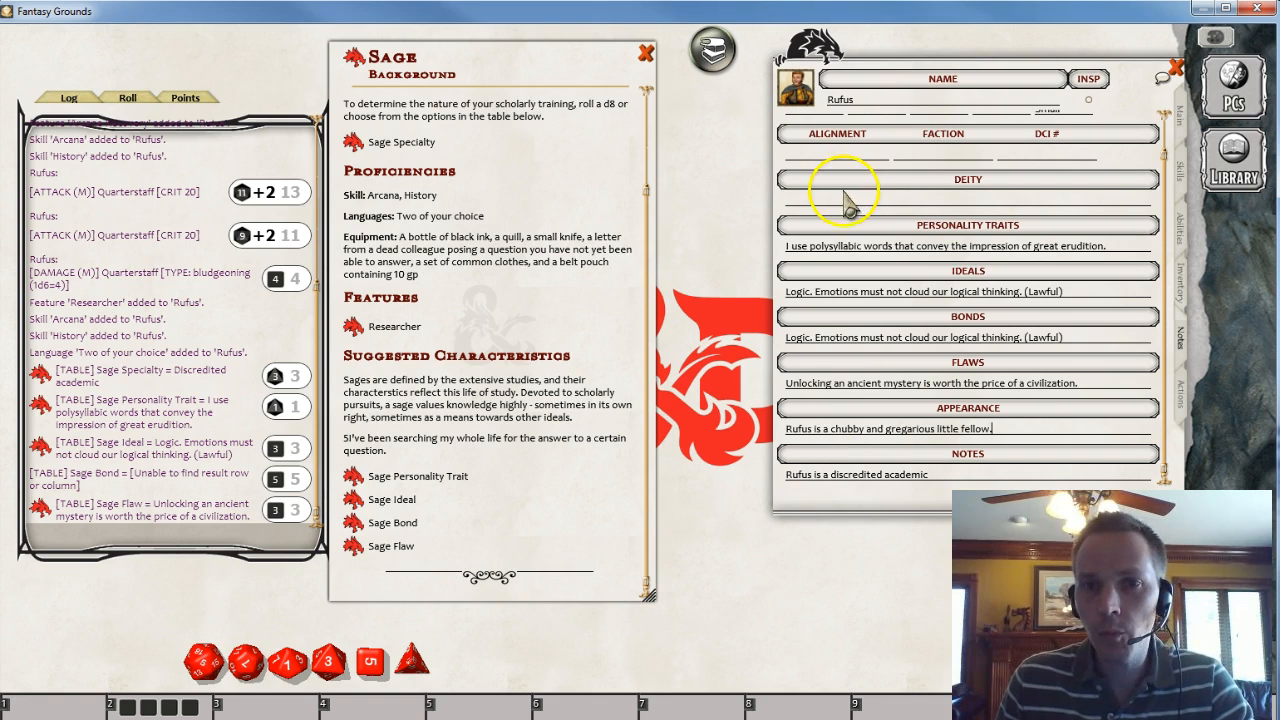
text(cc)
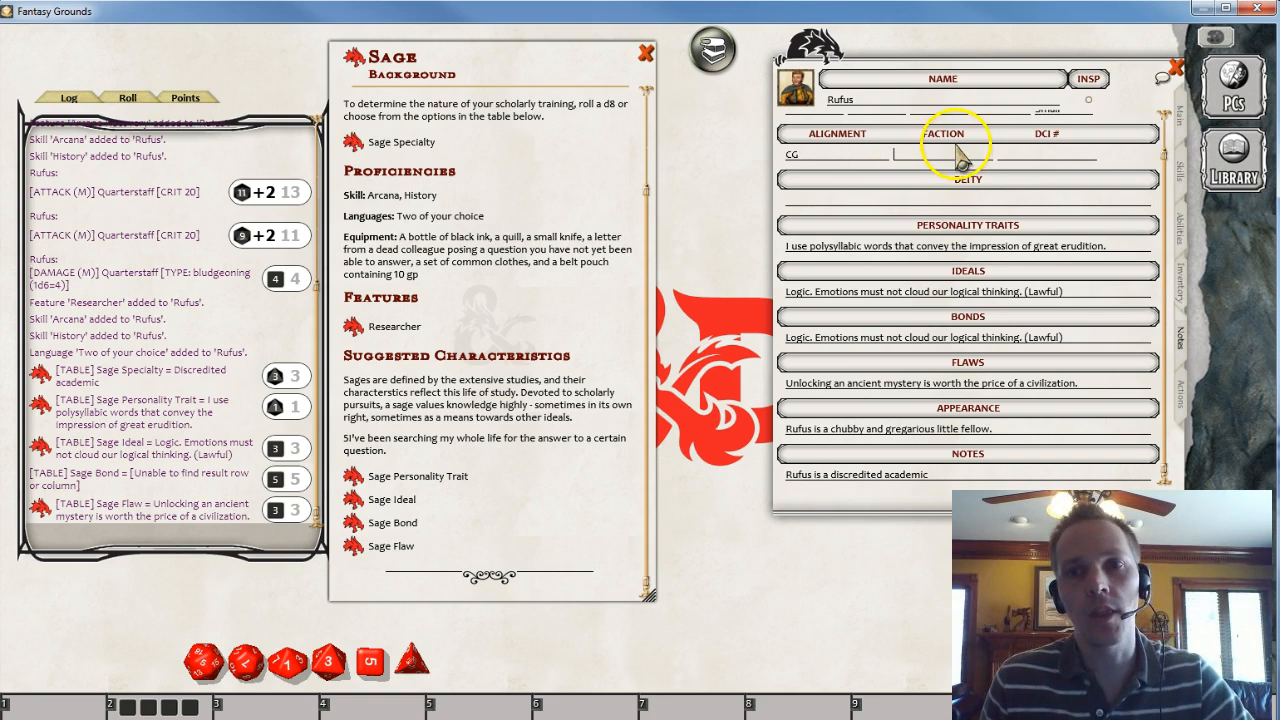
- Open the Actions tab of Rufus's character sheet
click(1058, 155)
click(1036, 201)
scroll(1066, 249, up, 1)
scroll(1060, 245, down, 1)
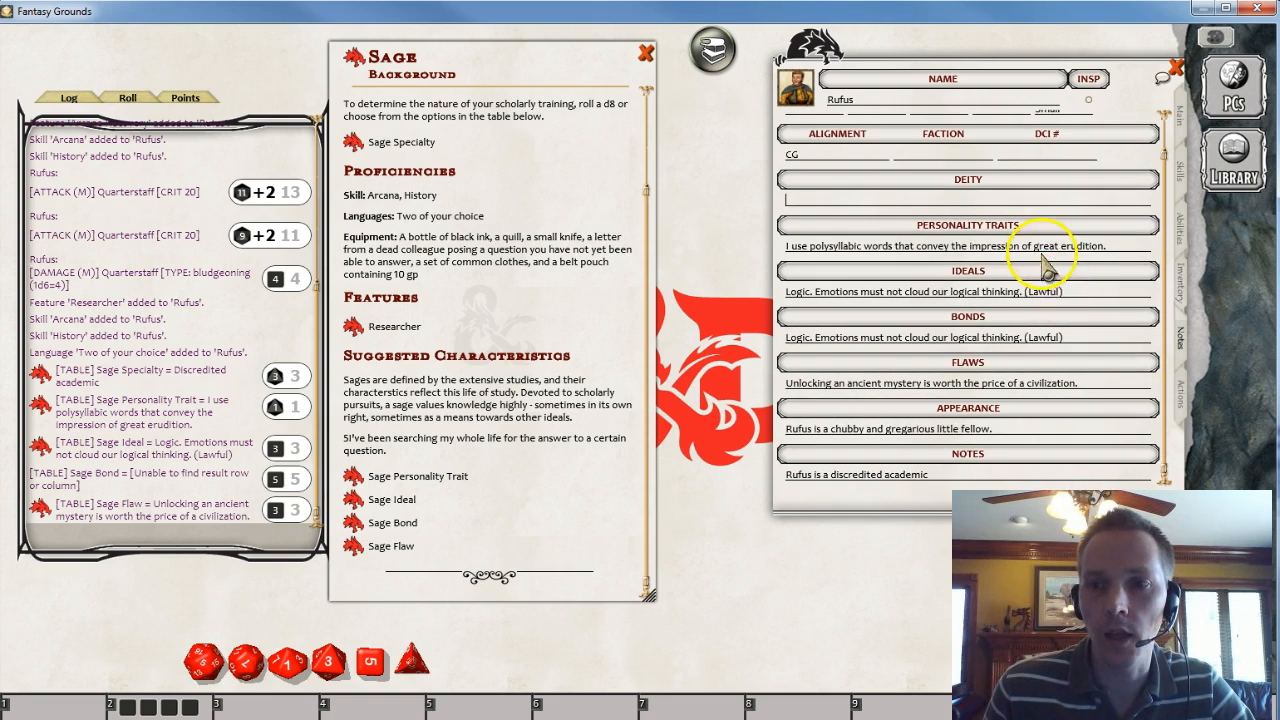
click(1182, 386)
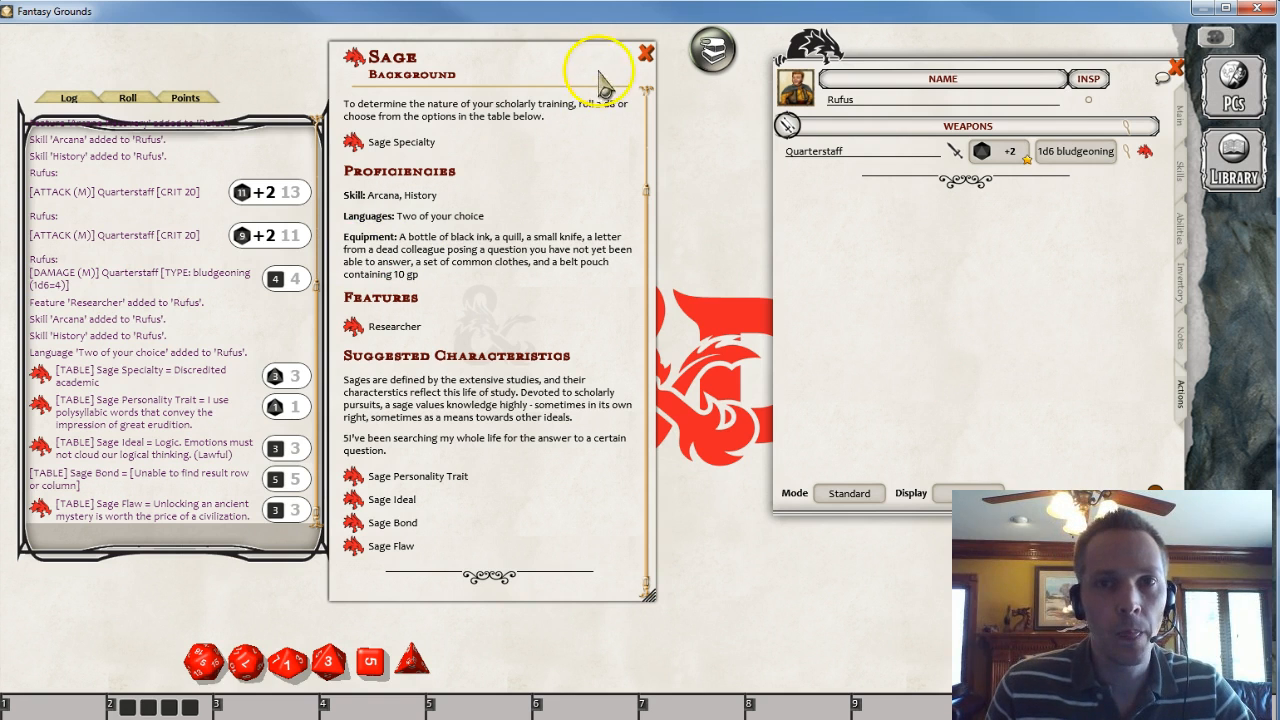
- Close the Sage background and open and arrange the Wizard class description window
click(647, 52)
click(706, 49)
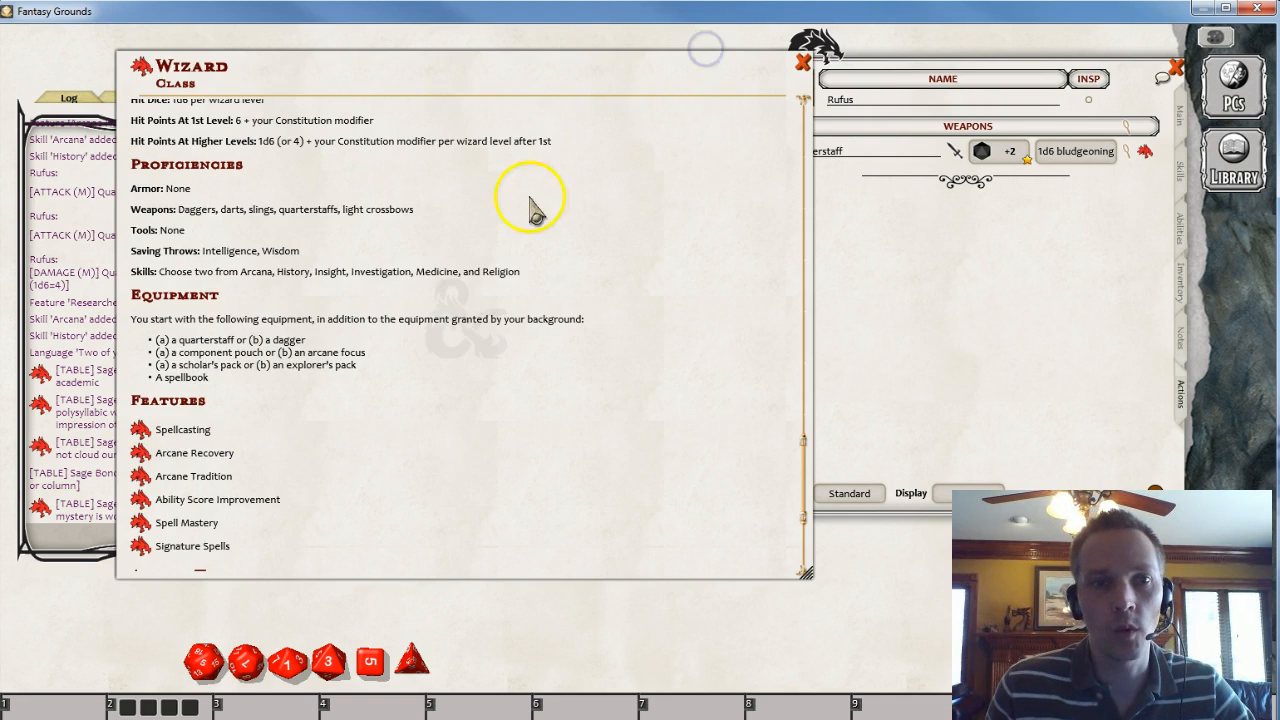
key(ctrl)
drag(513, 530, 761, 686)
click(912, 618)
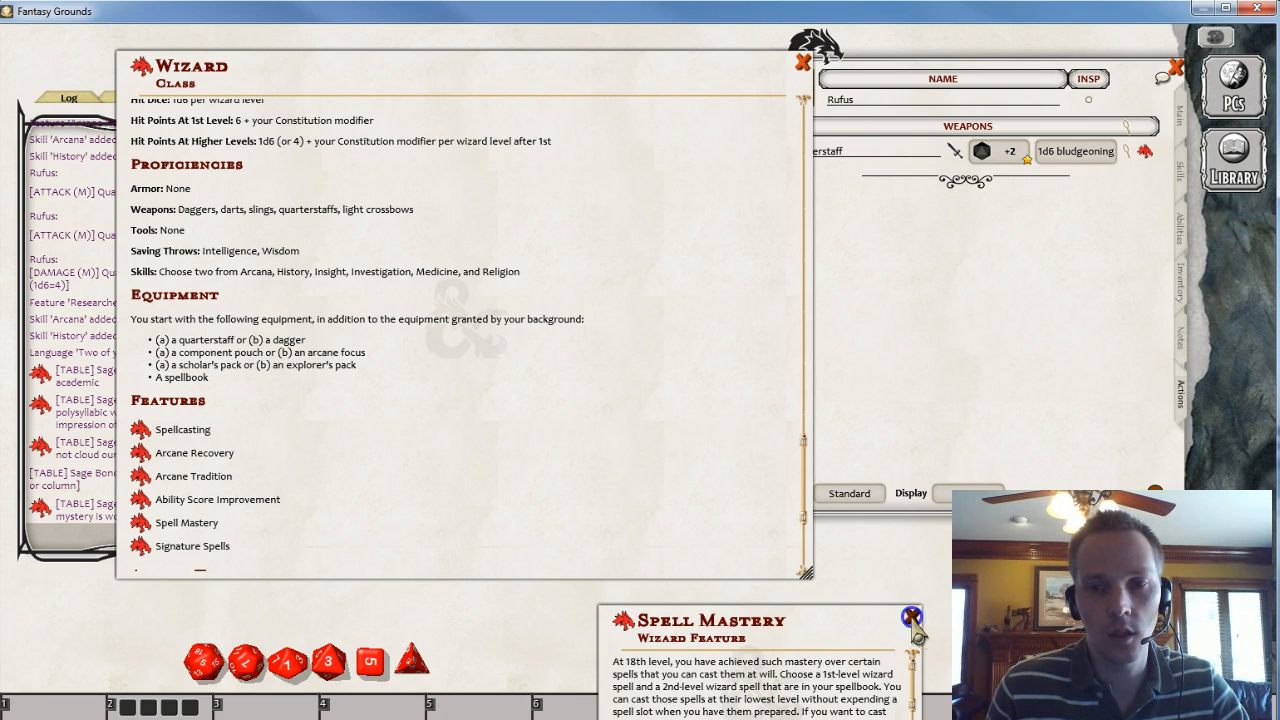
drag(806, 572, 680, 658)
drag(434, 409, 529, 371)
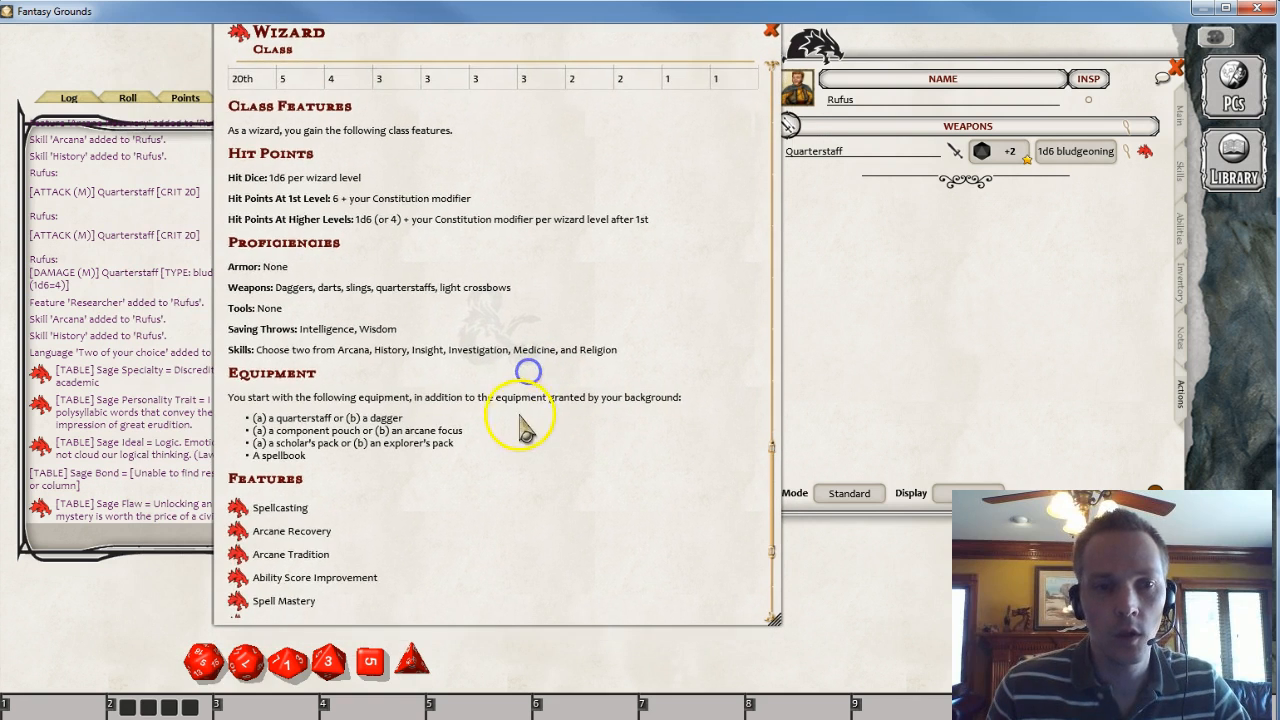
- Read the Wizard class's Spellcasting feature description
scroll(520, 425, down, 3)
click(237, 381)
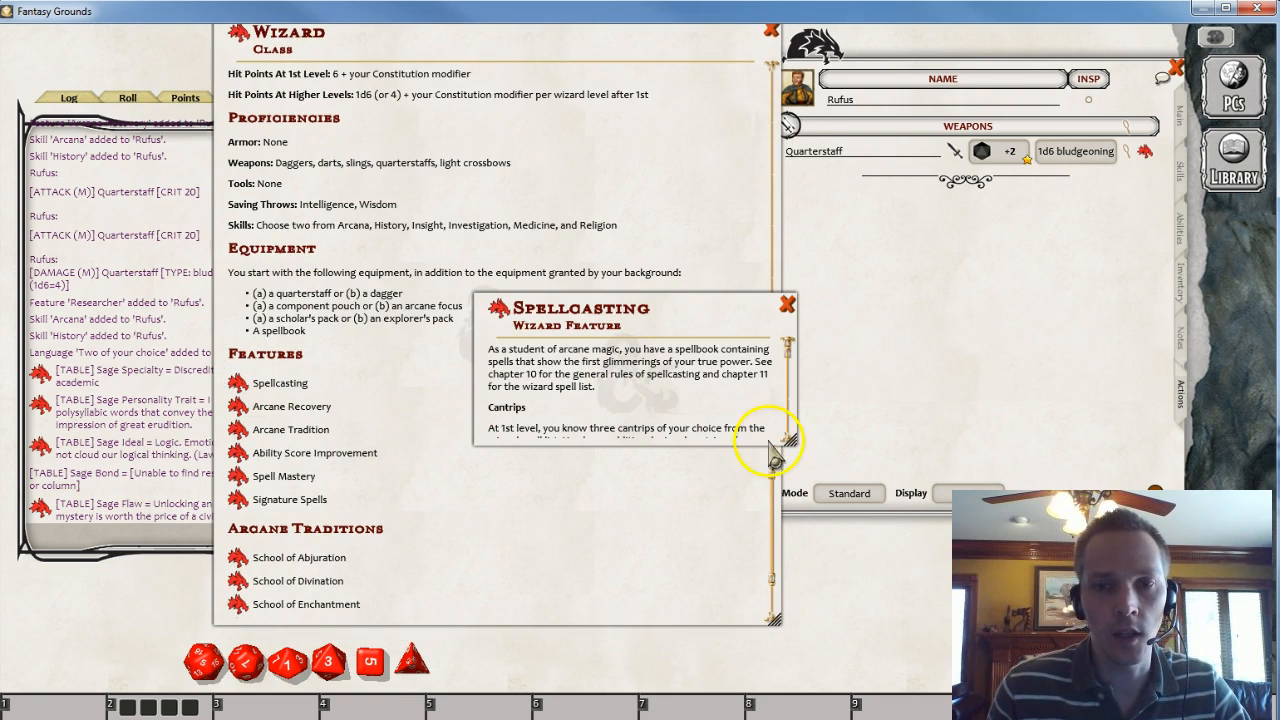
drag(790, 440, 835, 672)
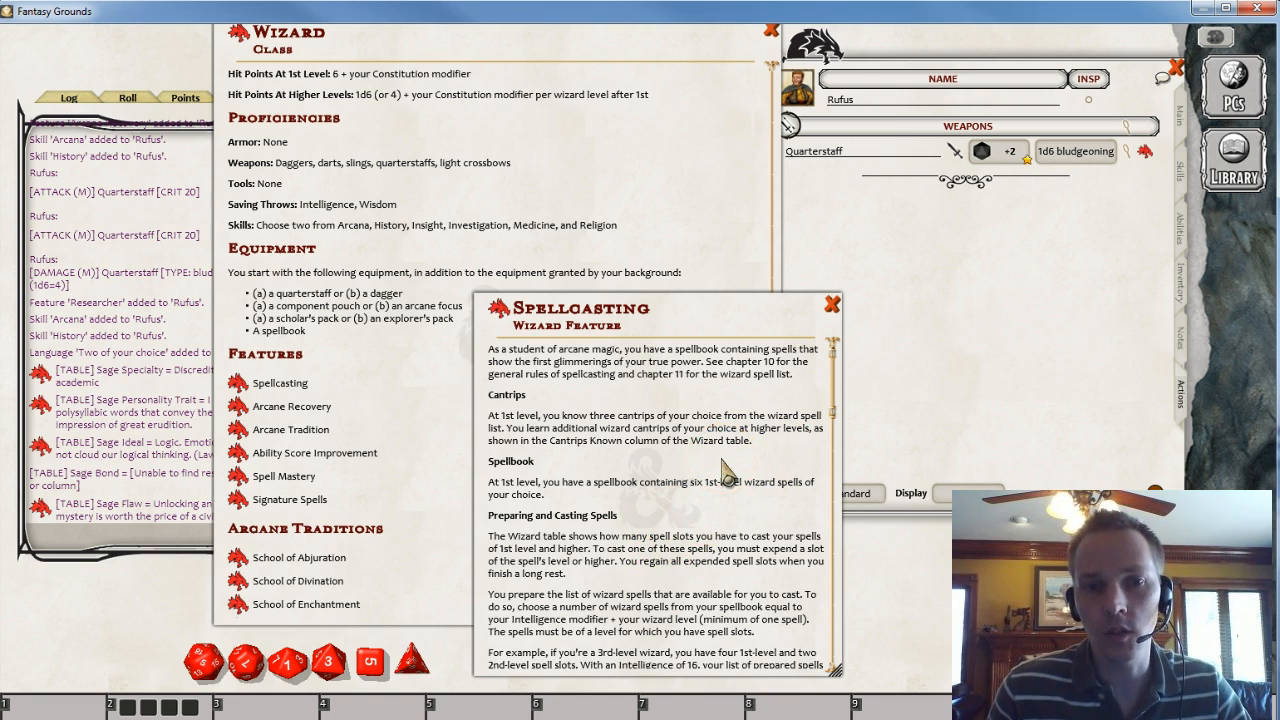
click(832, 304)
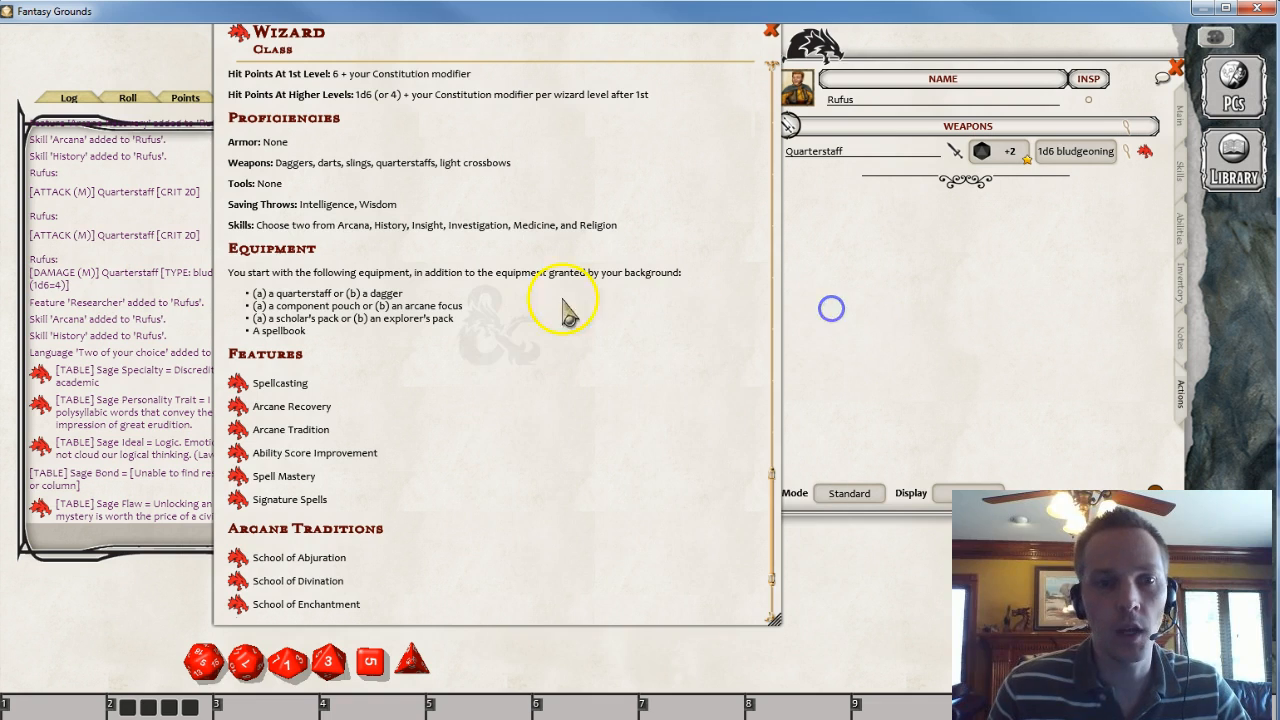
- Open the Wizard spell list from the DD PHB Class Pack - Wizard library module
drag(634, 91, 663, 117)
click(1234, 172)
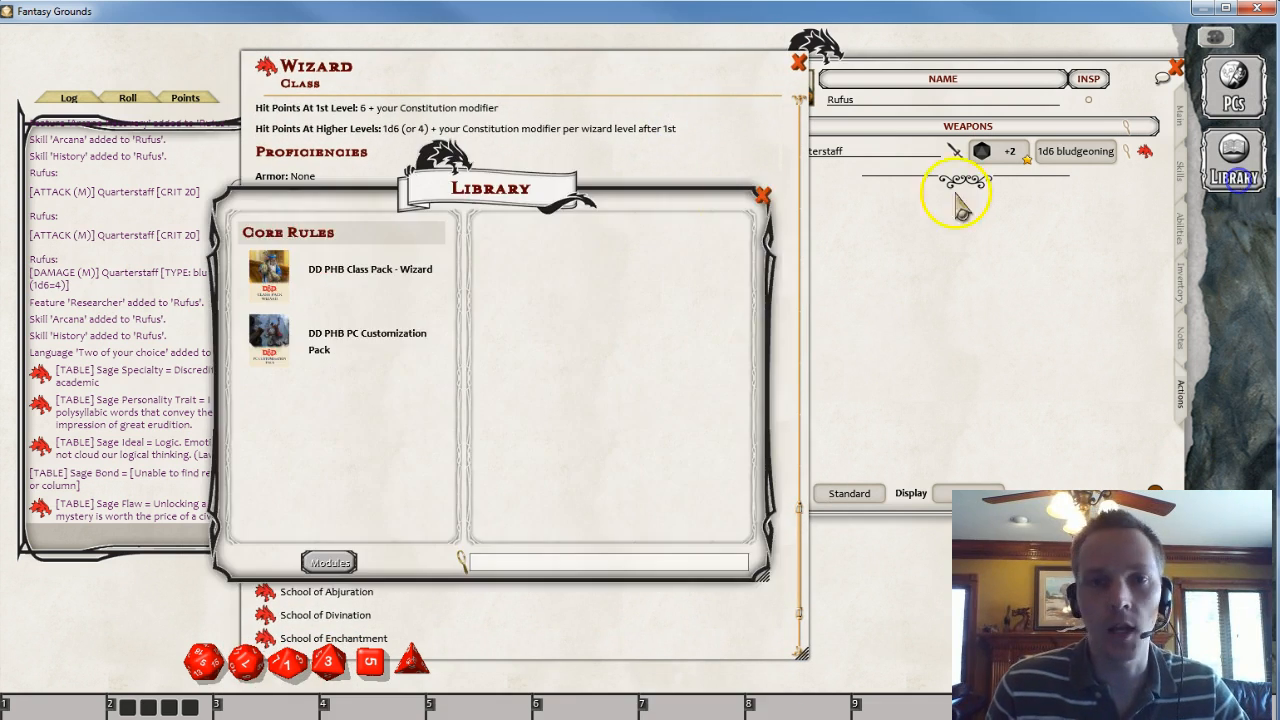
click(345, 296)
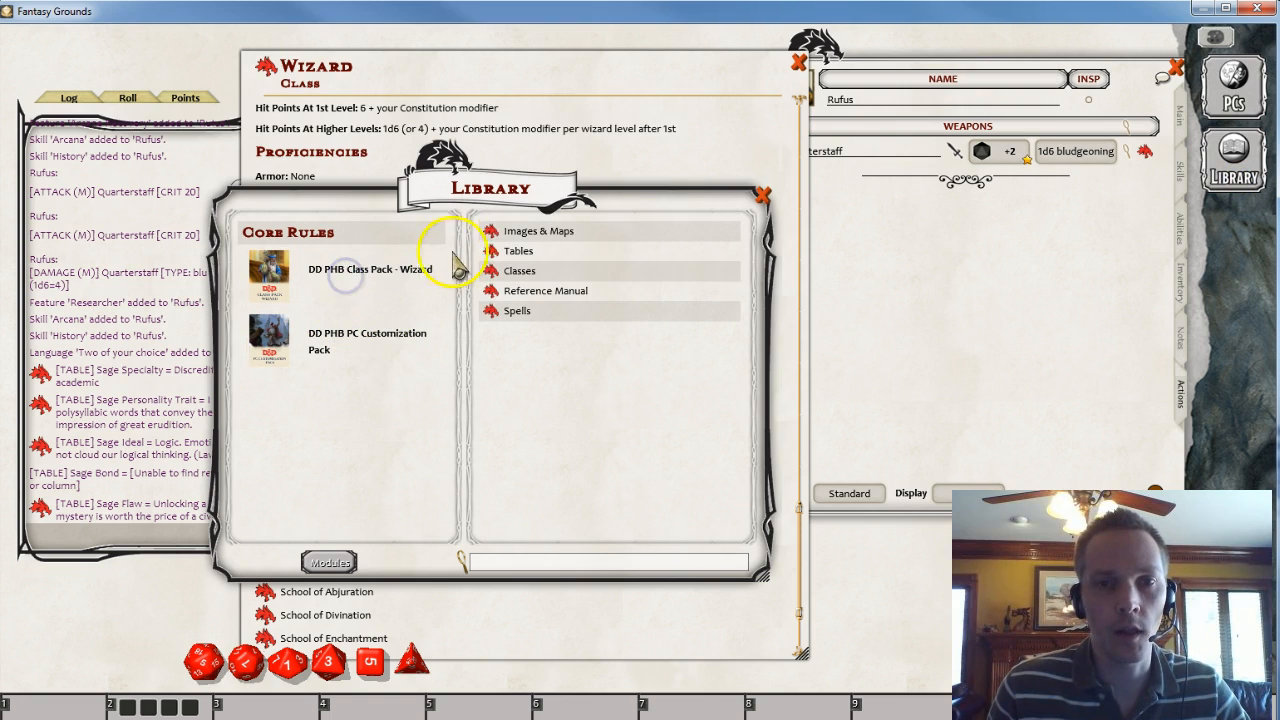
click(490, 312)
drag(503, 434, 339, 332)
click(232, 192)
drag(586, 229, 261, 219)
click(453, 149)
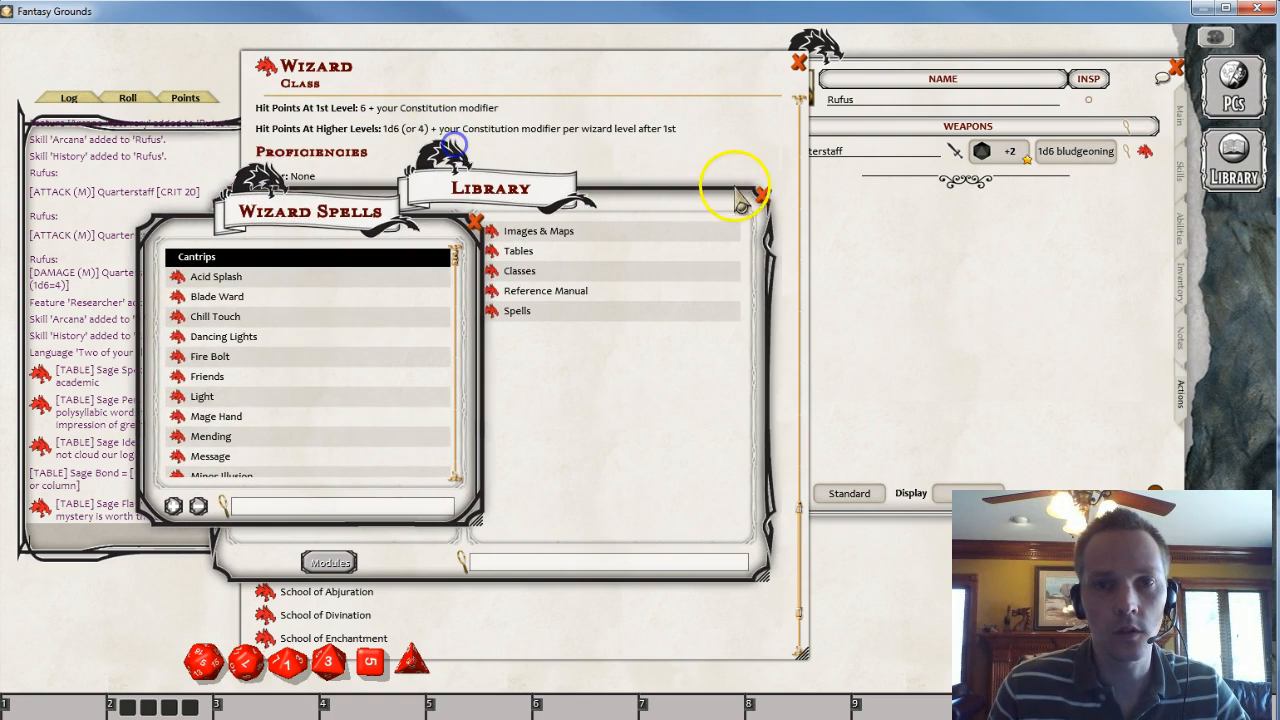
click(763, 193)
drag(400, 232, 397, 130)
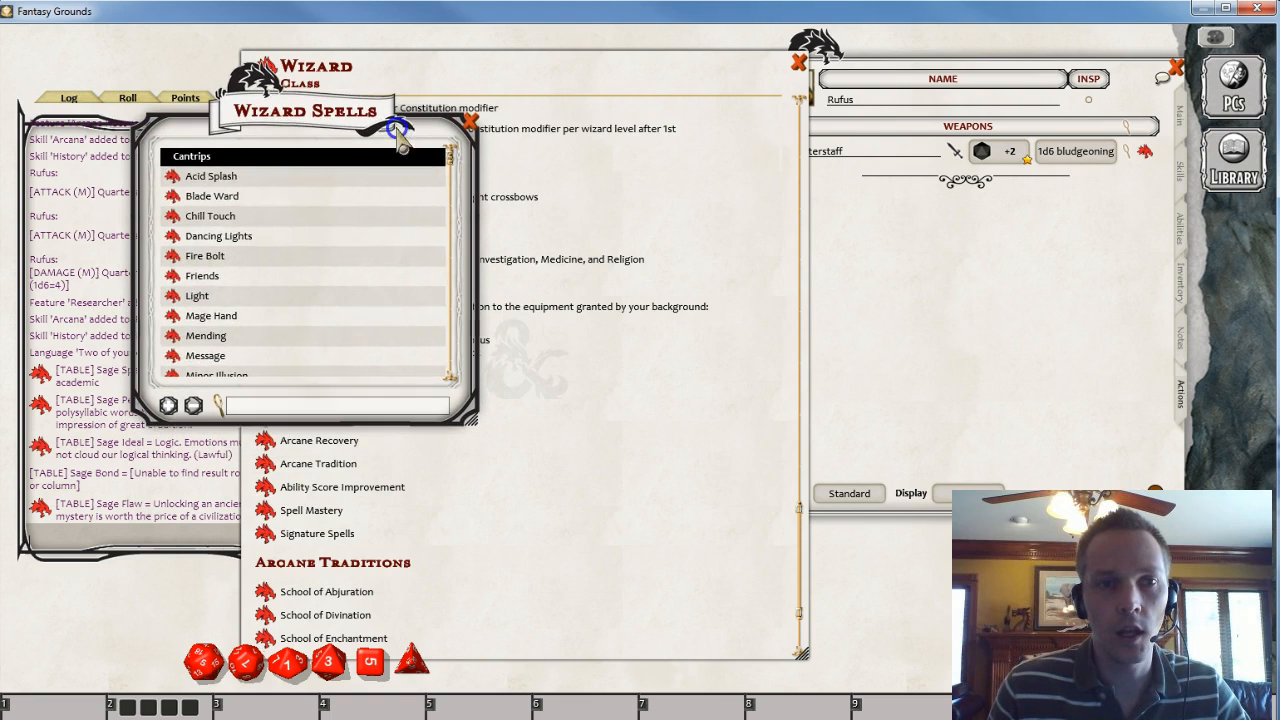
- Add the Fire Bolt cantrip to Rufus's actions and view its description
click(1035, 330)
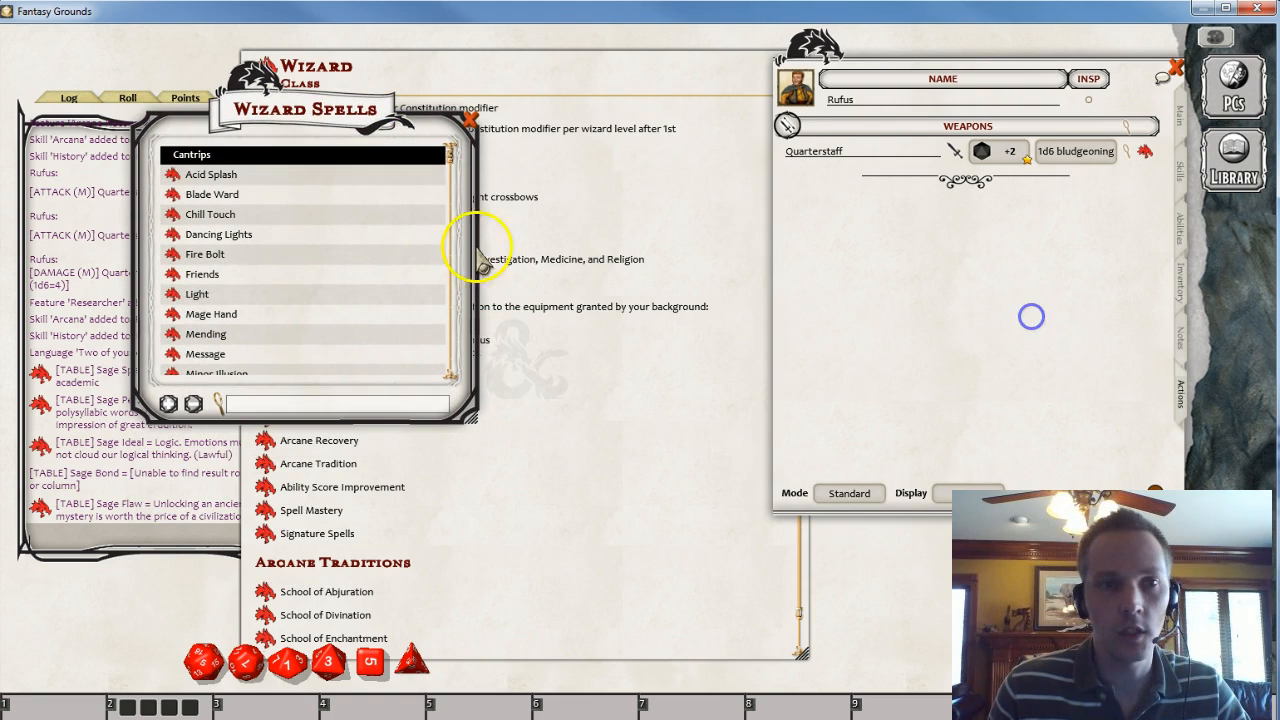
drag(178, 254, 870, 250)
click(168, 254)
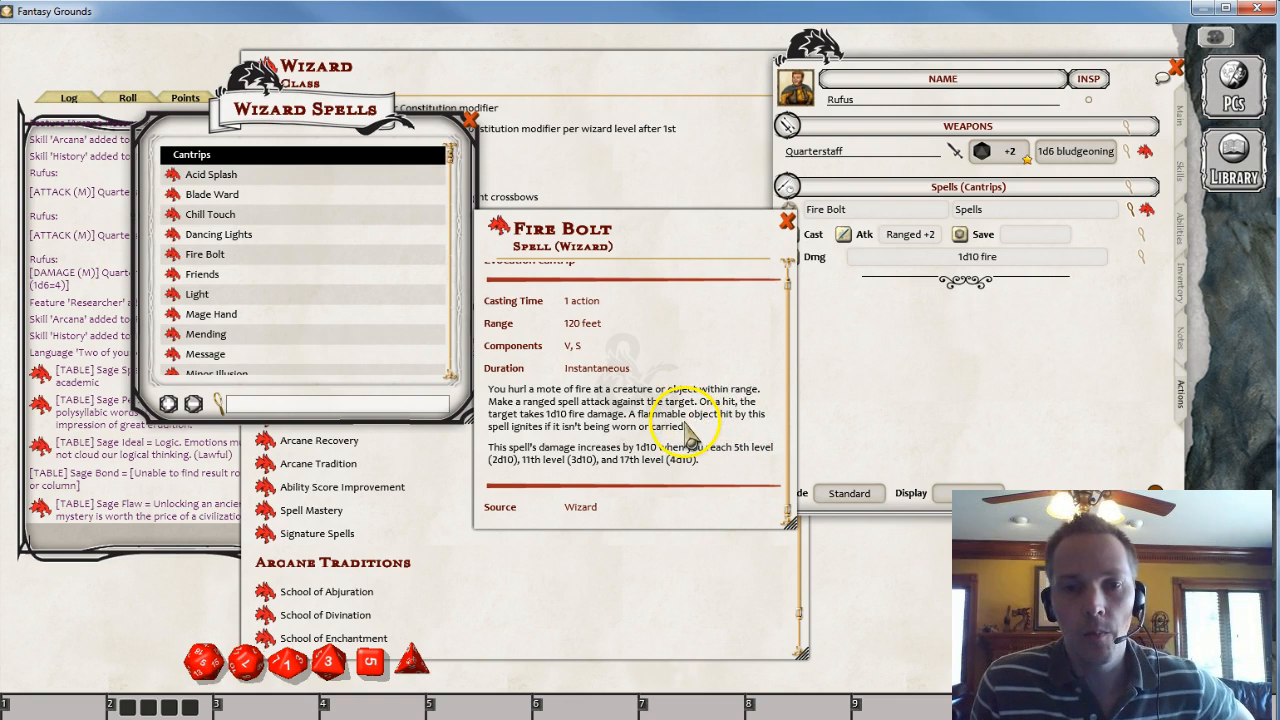
scroll(697, 420, up, 1)
click(789, 222)
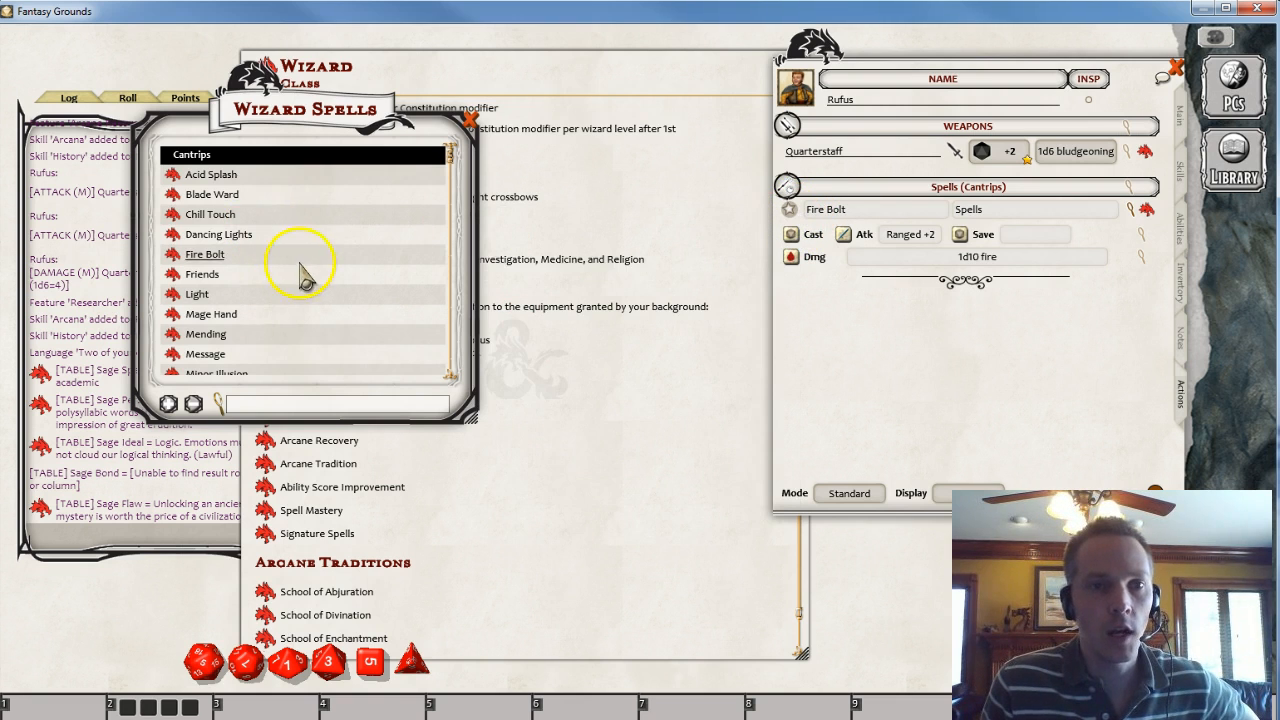
- Add the Shocking Grasp and Acid Splash cantrips to Rufus's actions
scroll(298, 264, down, 2)
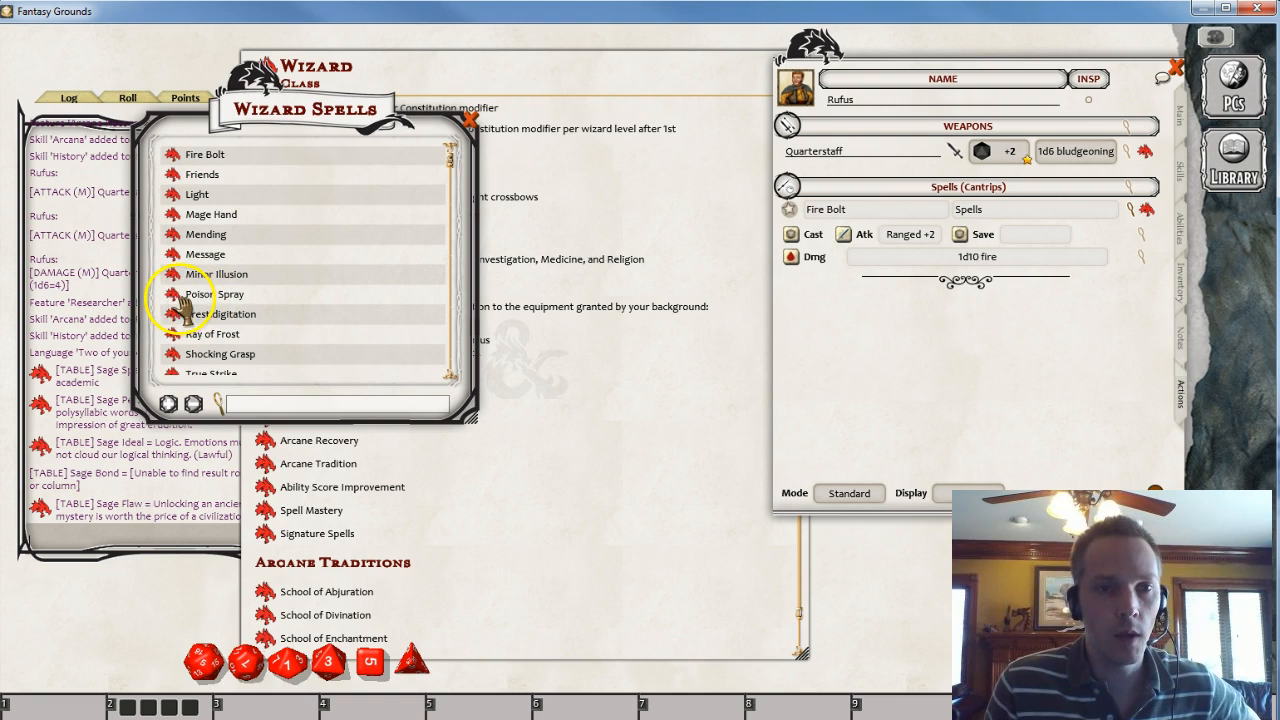
scroll(183, 305, down, 2)
drag(165, 254, 955, 350)
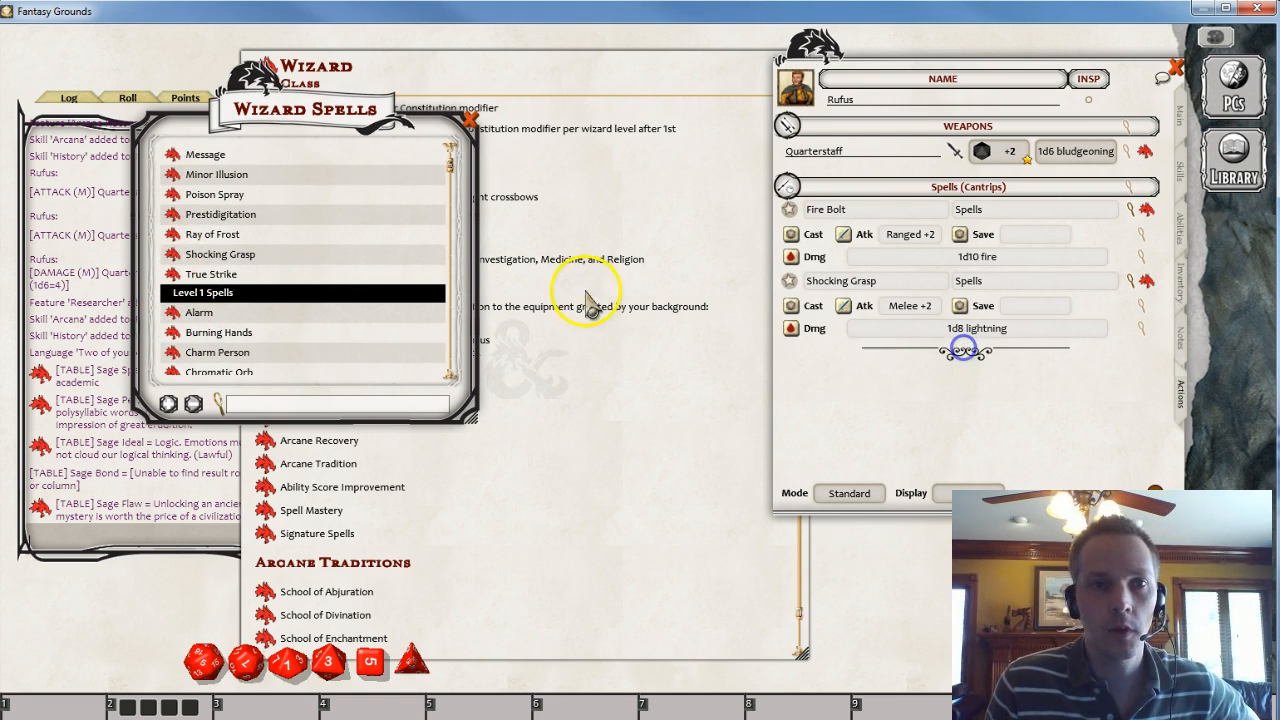
scroll(234, 229, up, 4)
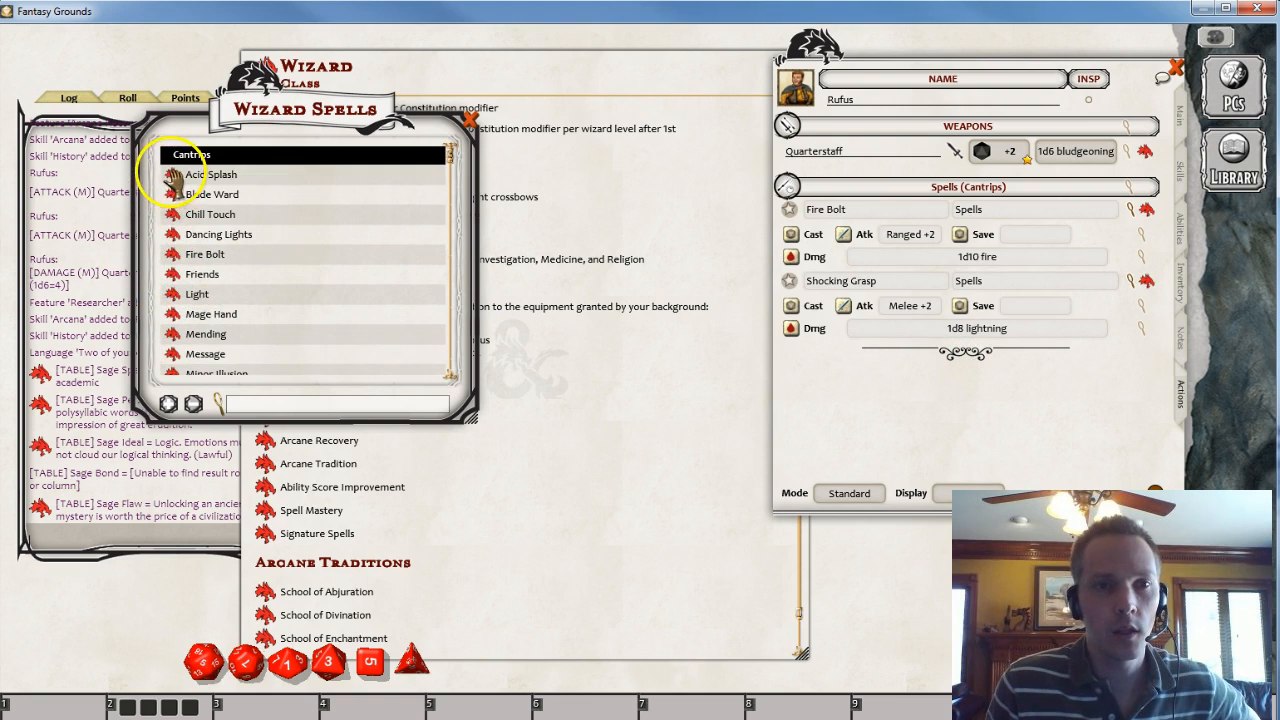
drag(173, 178, 965, 400)
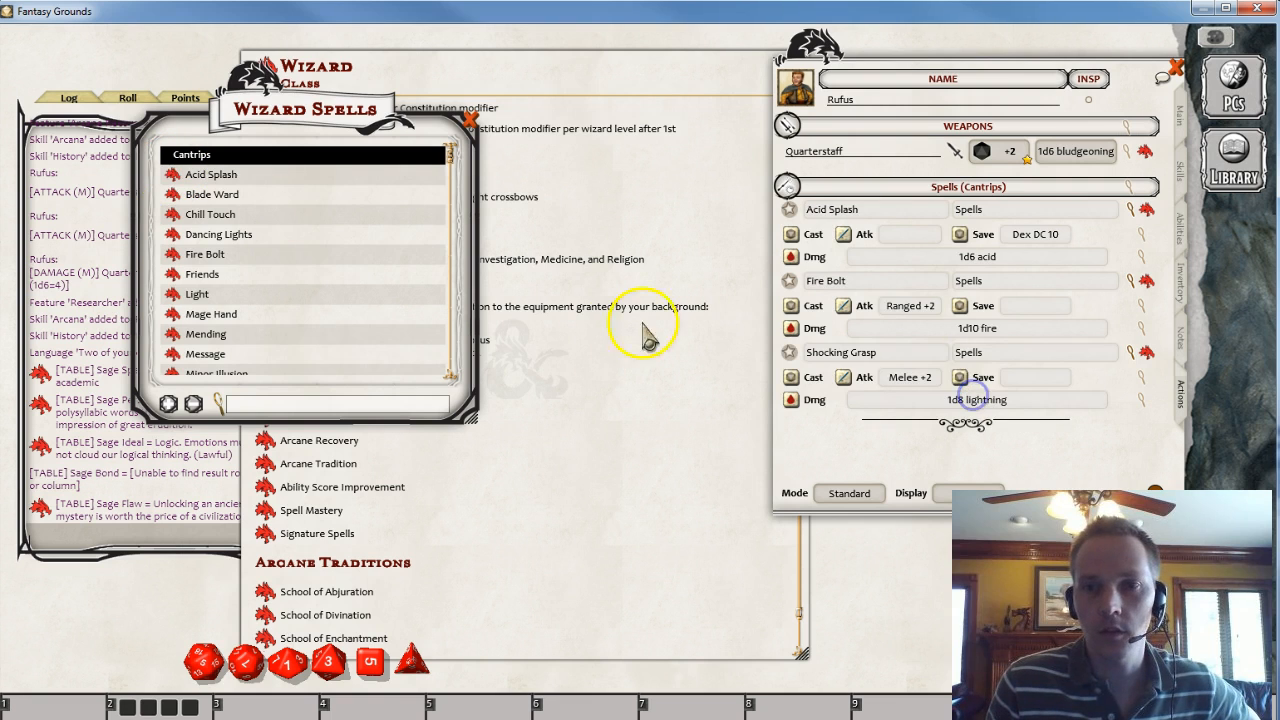
- Switch the actions to Preparation mode and collapse each cantrip's details
click(850, 493)
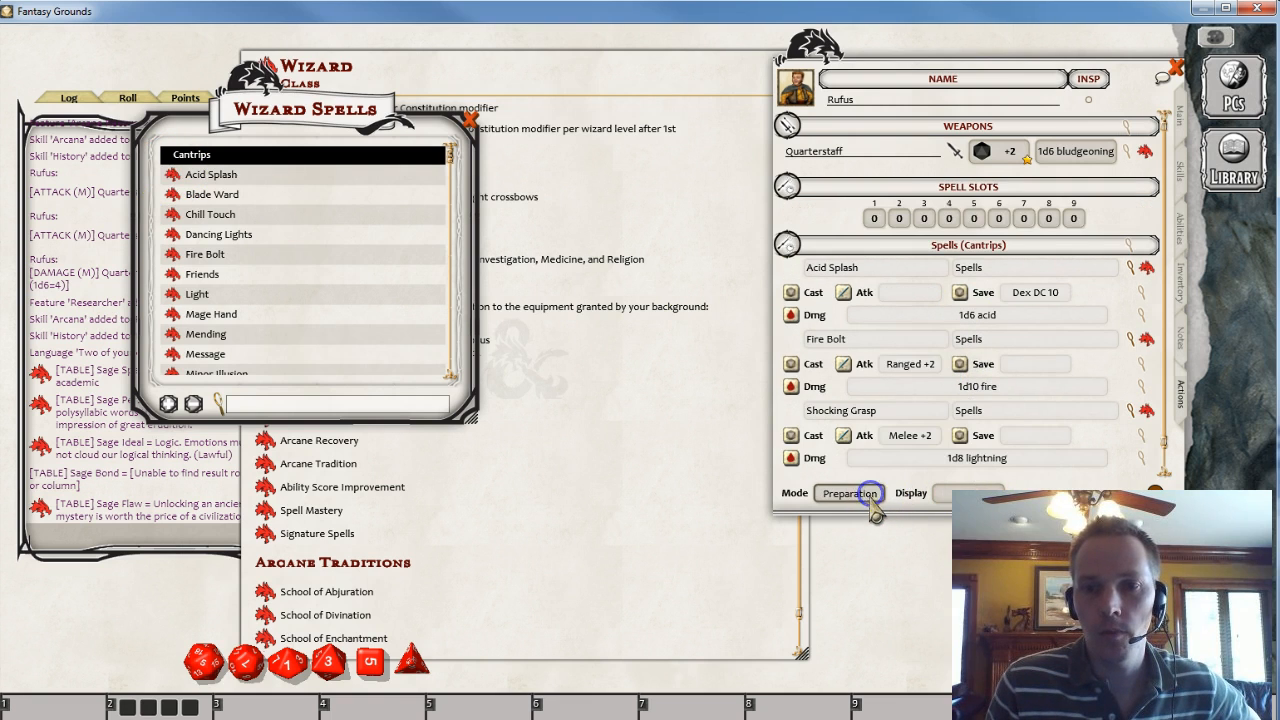
click(1130, 267)
click(1131, 290)
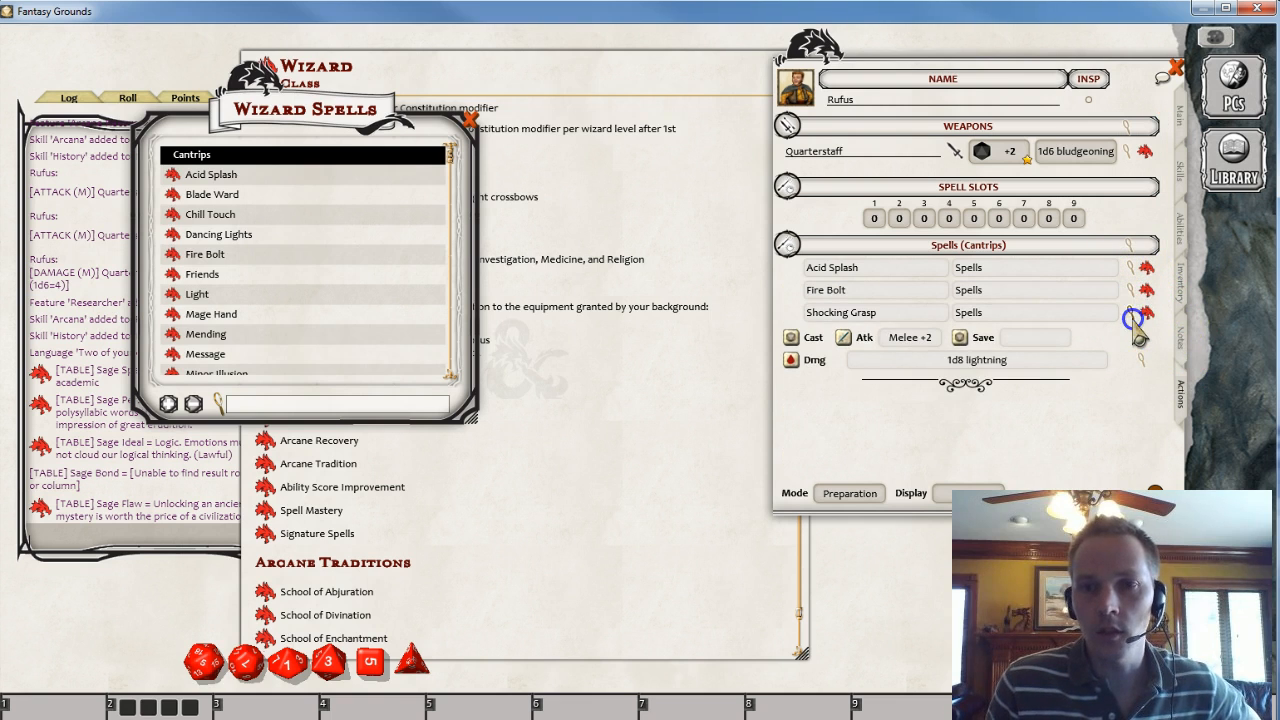
click(1131, 313)
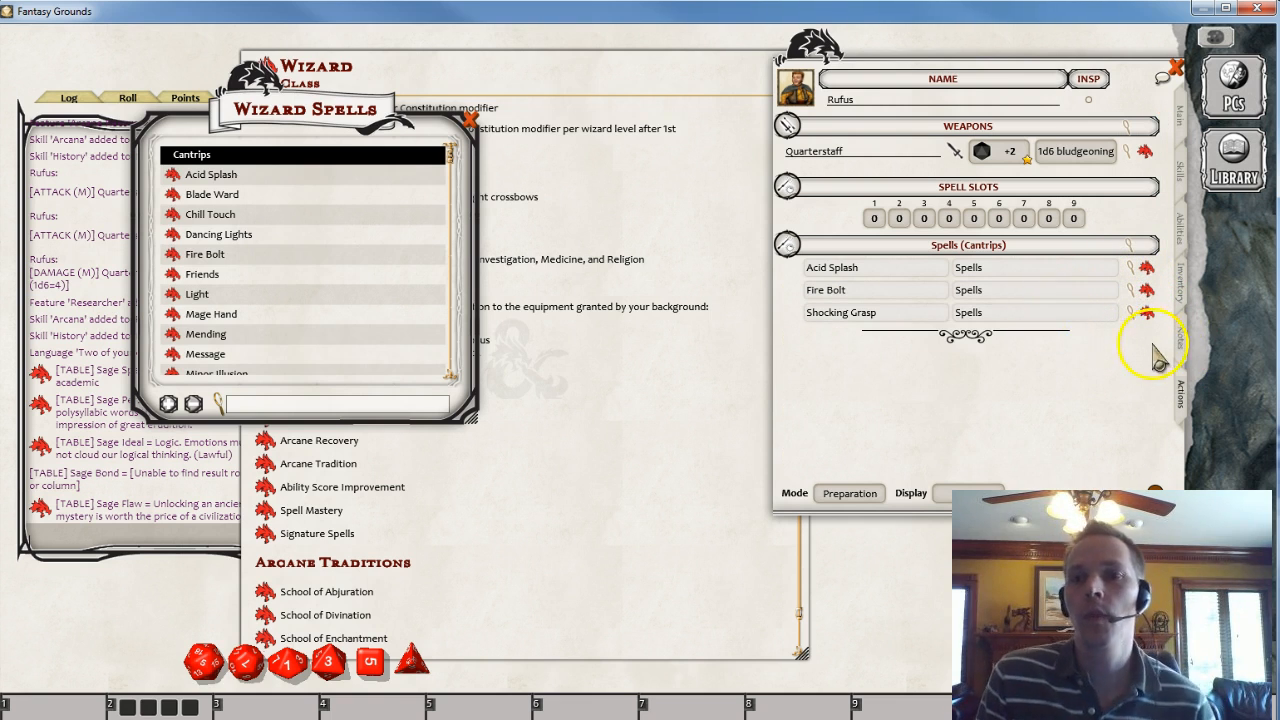
- Review the Shocking Grasp spell description and its details
click(1147, 315)
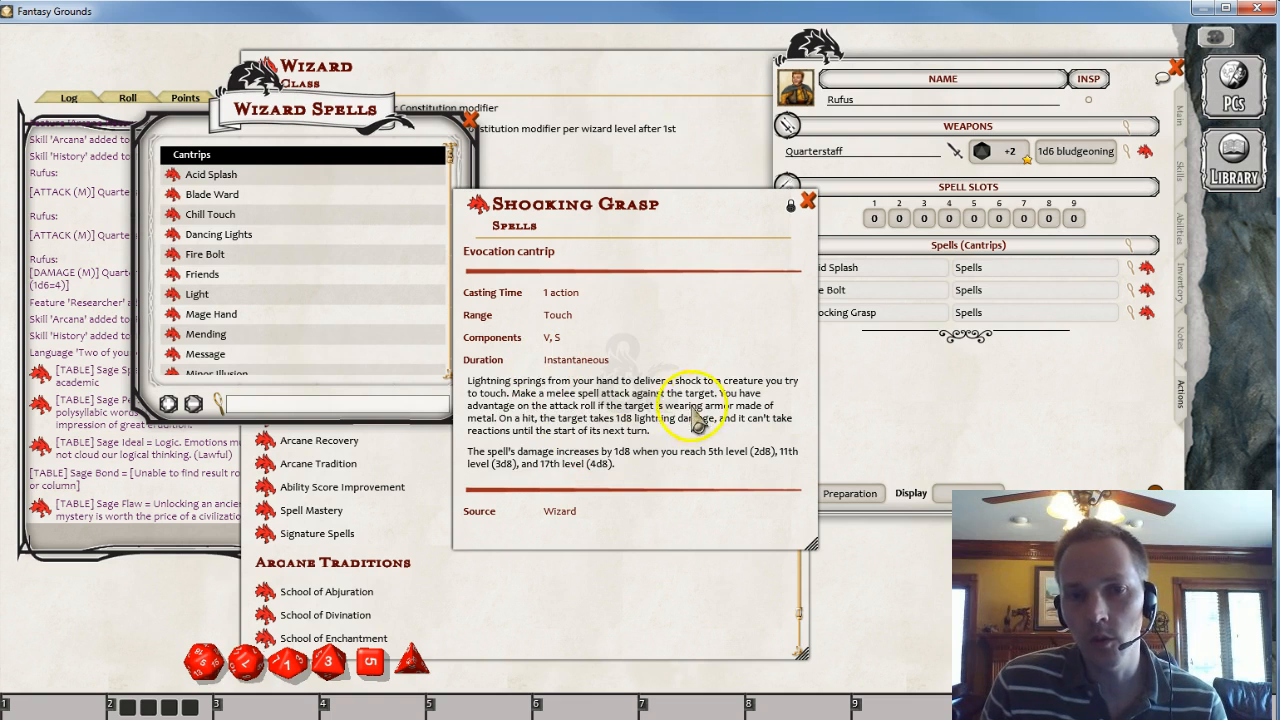
click(808, 201)
click(1130, 312)
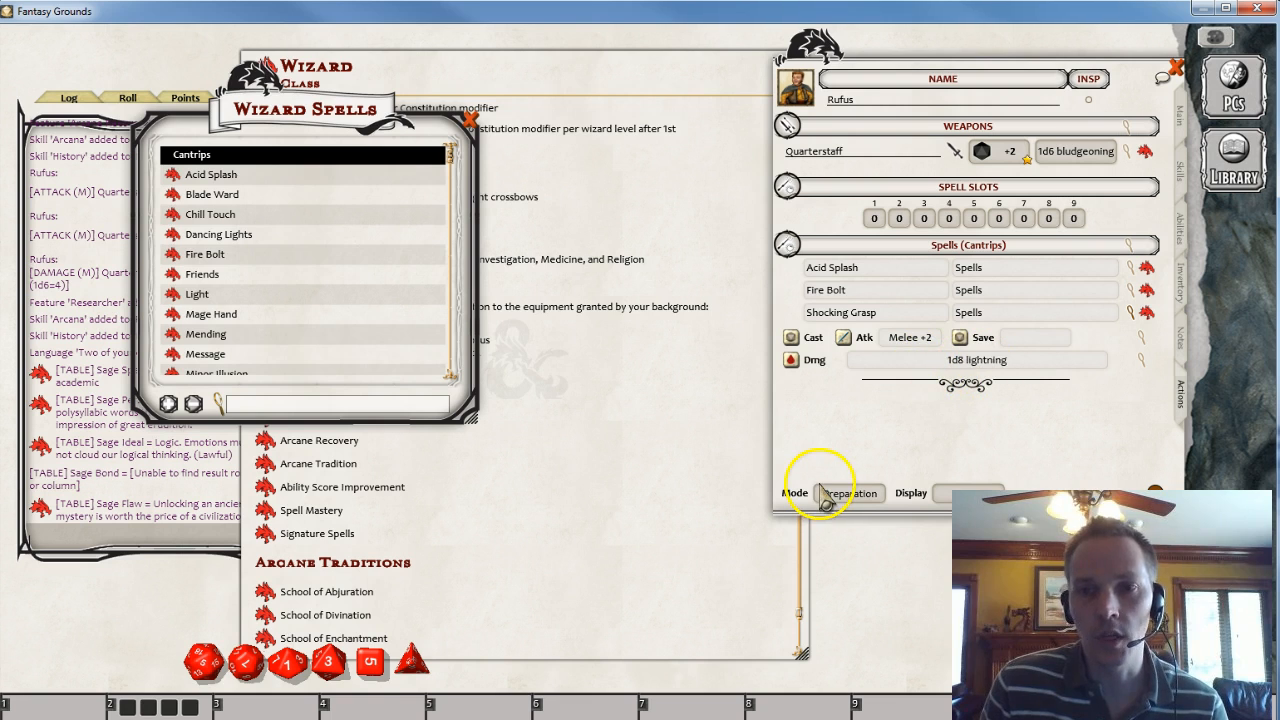
click(1140, 316)
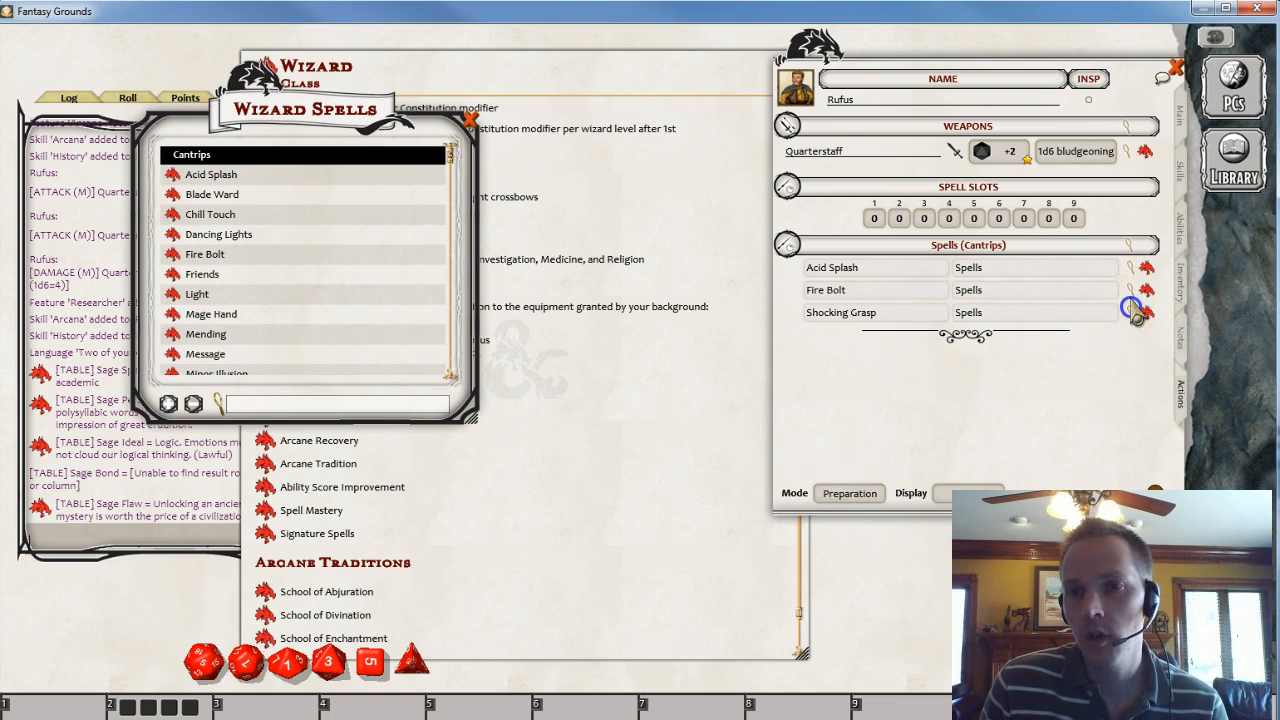
- Expand Fire Bolt's details and roll its damage and attack to the chat
click(1132, 289)
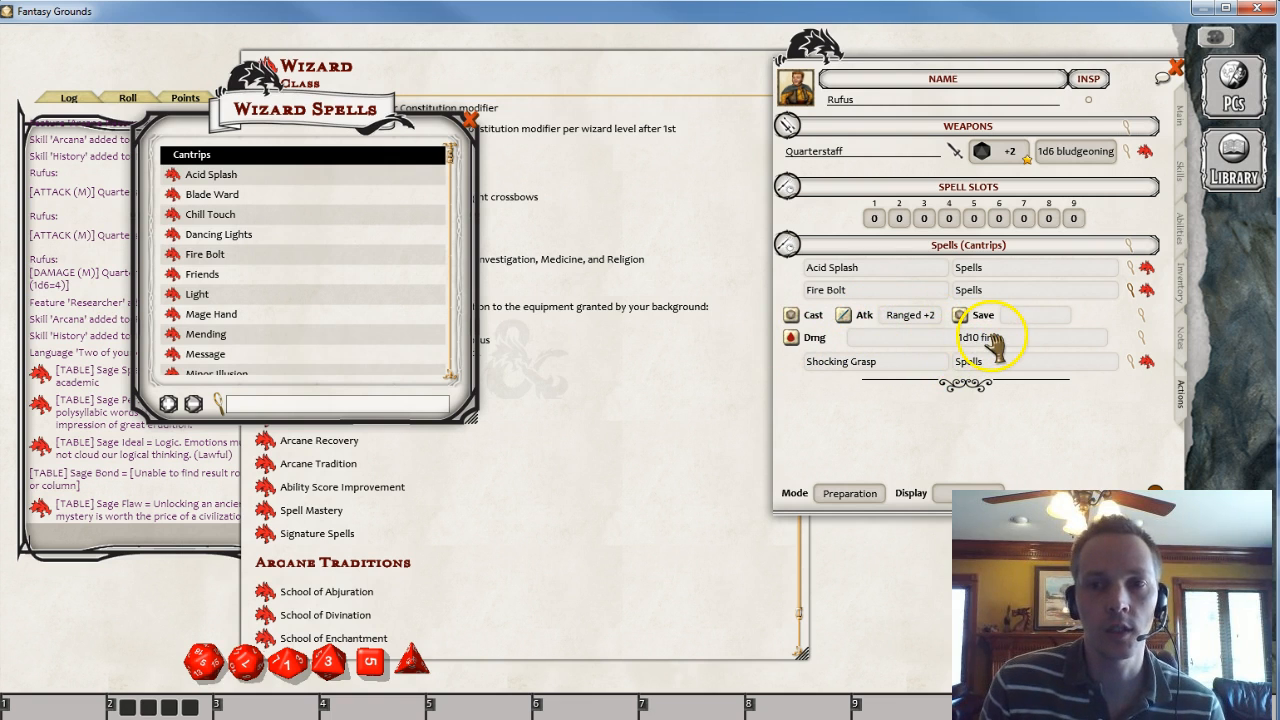
drag(973, 337, 114, 266)
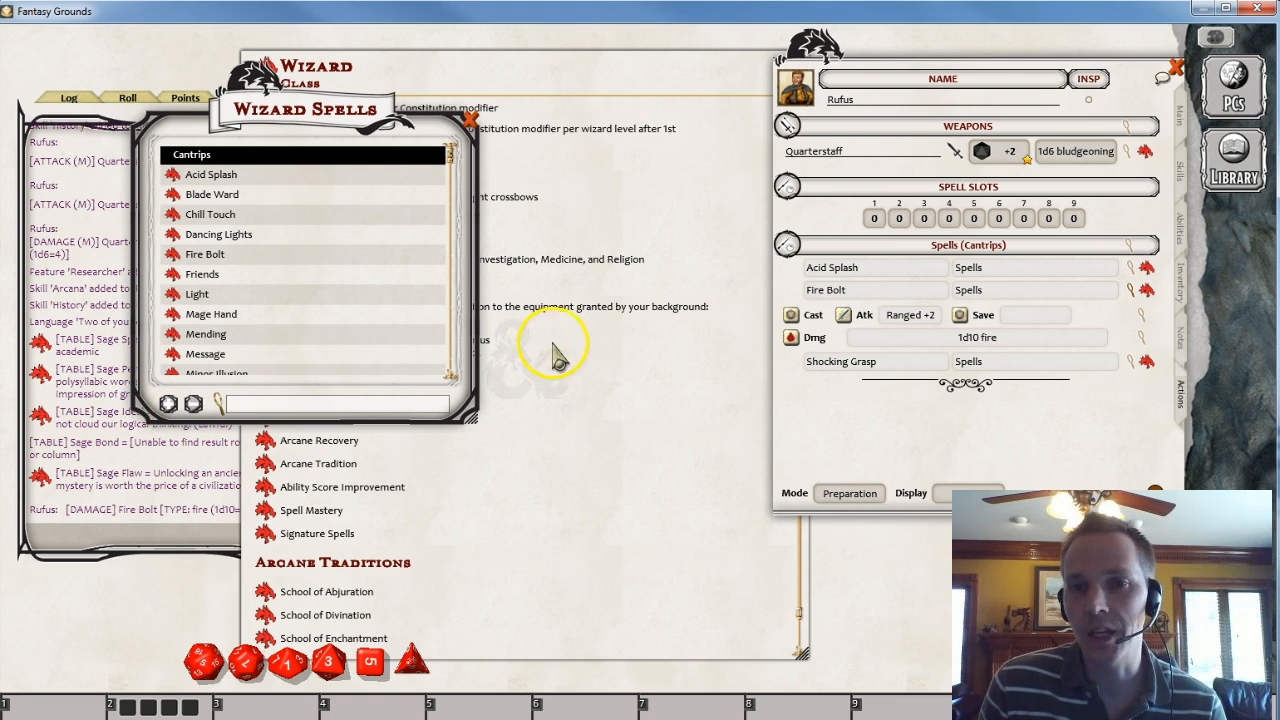
drag(903, 322, 95, 490)
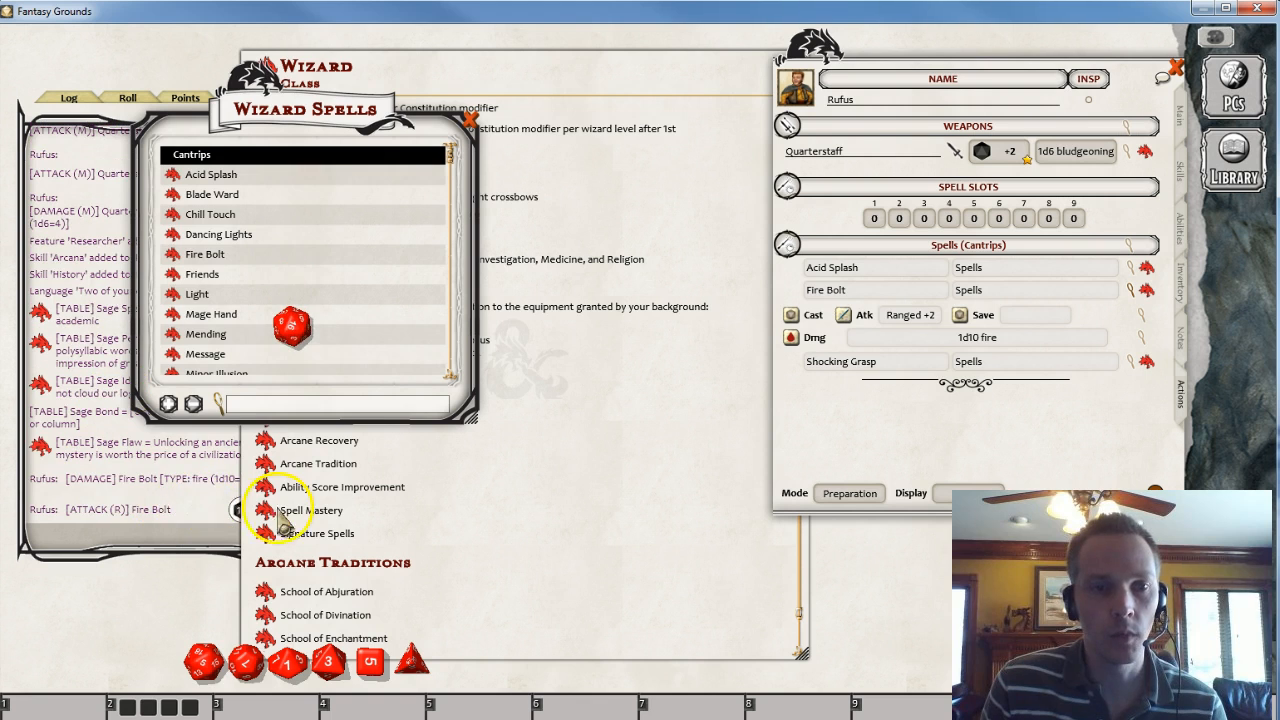
- Rearrange the windows and browse the spell levels in the Wizard Spells list
click(505, 510)
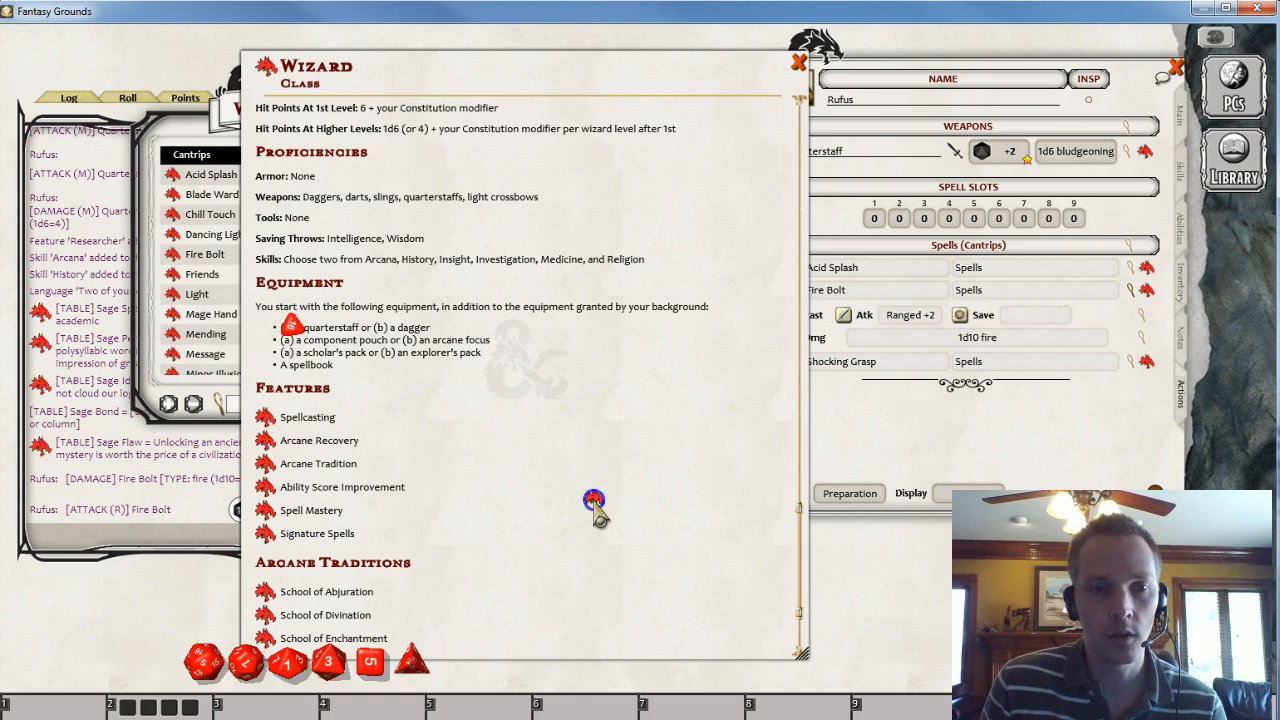
drag(512, 76, 602, 73)
drag(890, 653, 755, 662)
drag(265, 140, 407, 105)
scroll(486, 229, down, 5)
scroll(486, 247, down, 2)
scroll(486, 248, up, 5)
scroll(484, 244, up, 2)
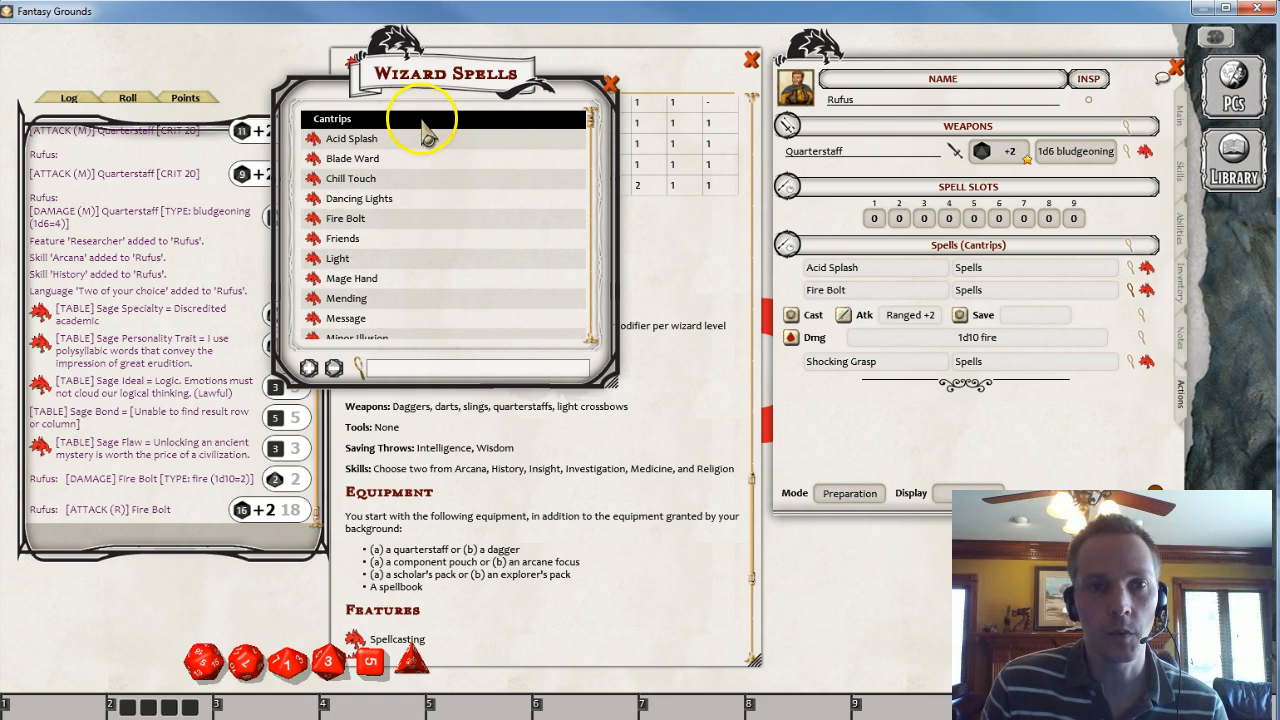
click(420, 118)
click(422, 121)
click(423, 121)
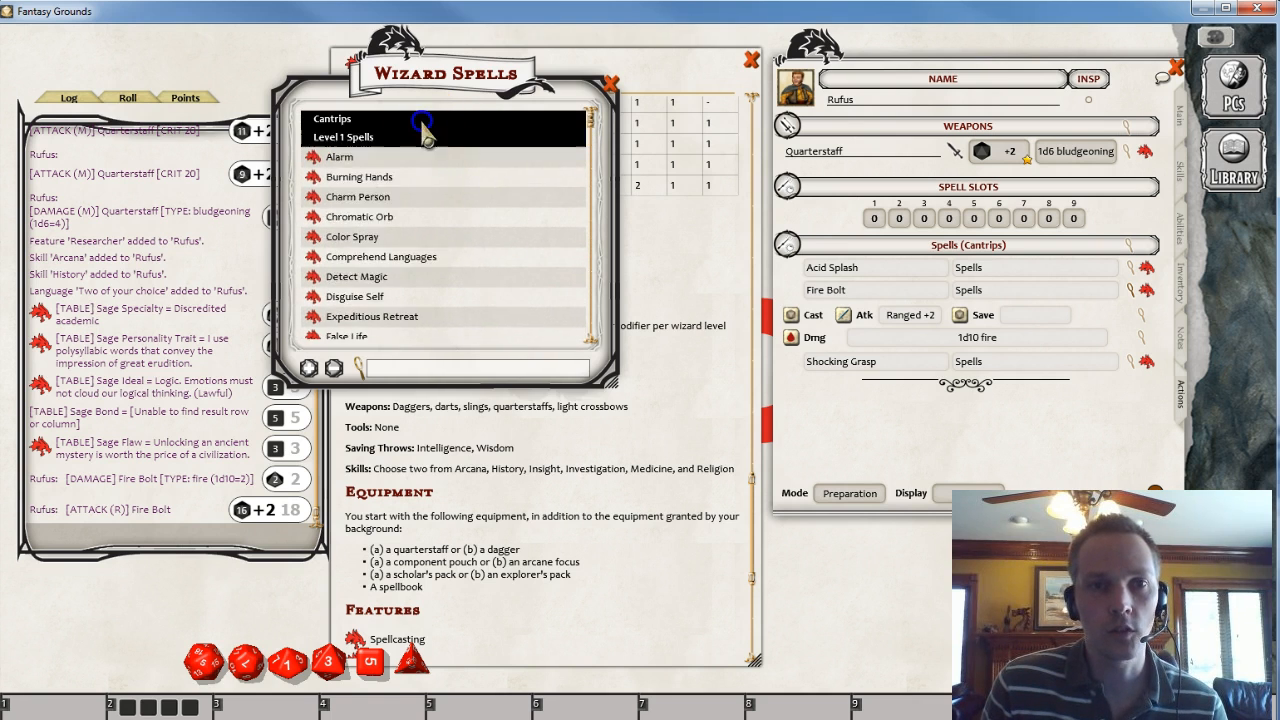
click(424, 138)
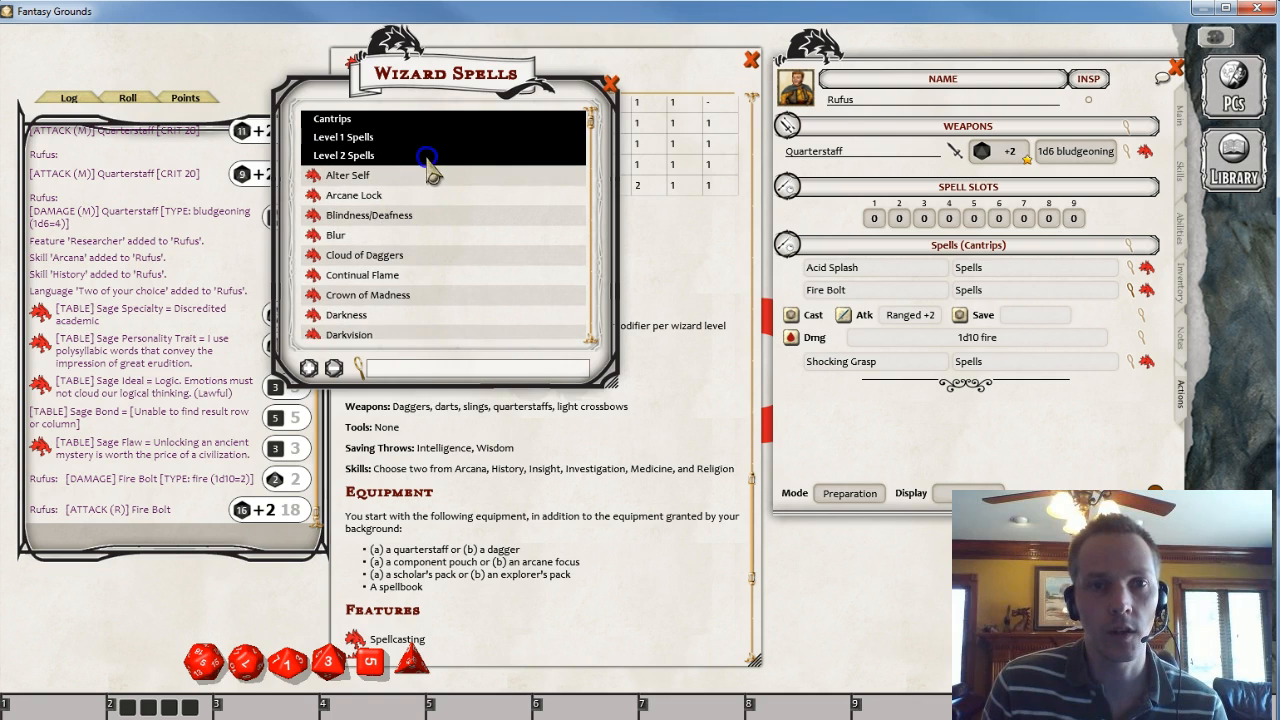
click(426, 157)
click(426, 174)
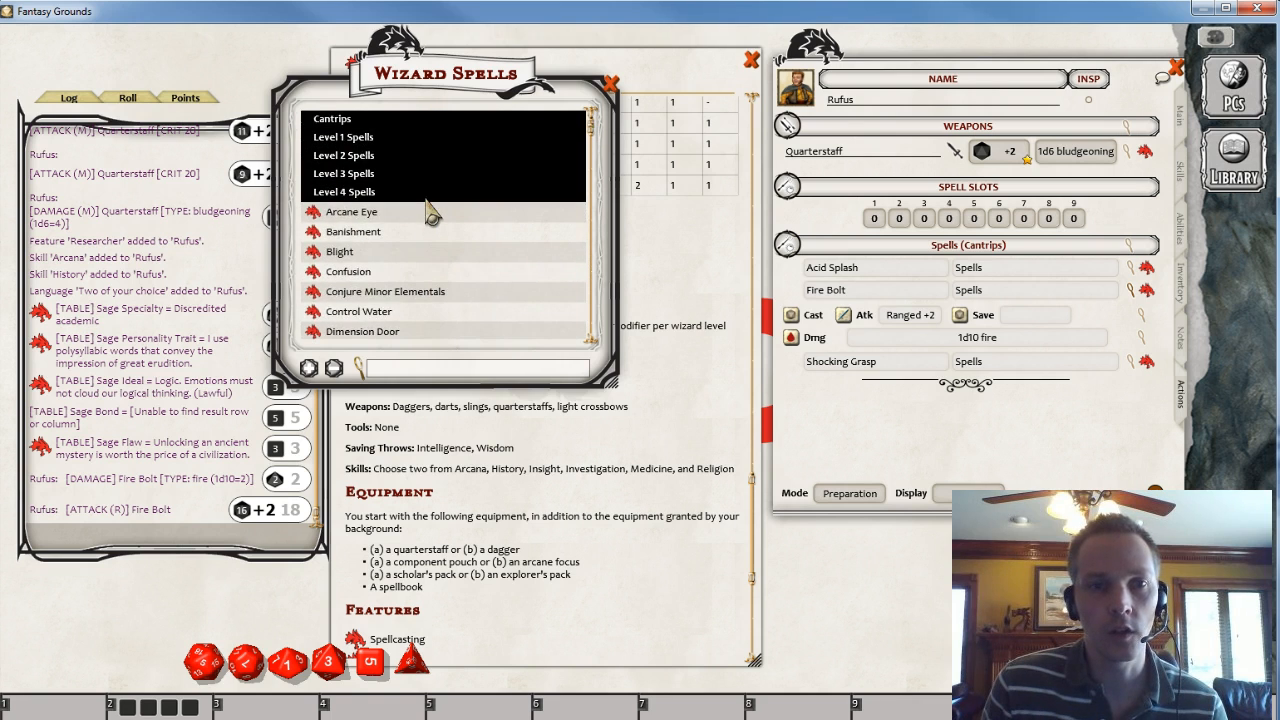
- Add the Grease and Mage Armor level 1 spells to Rufus's actions
click(358, 137)
scroll(472, 243, down, 3)
scroll(456, 222, down, 3)
drag(313, 254, 890, 458)
scroll(515, 283, down, 1)
scroll(513, 283, down, 4)
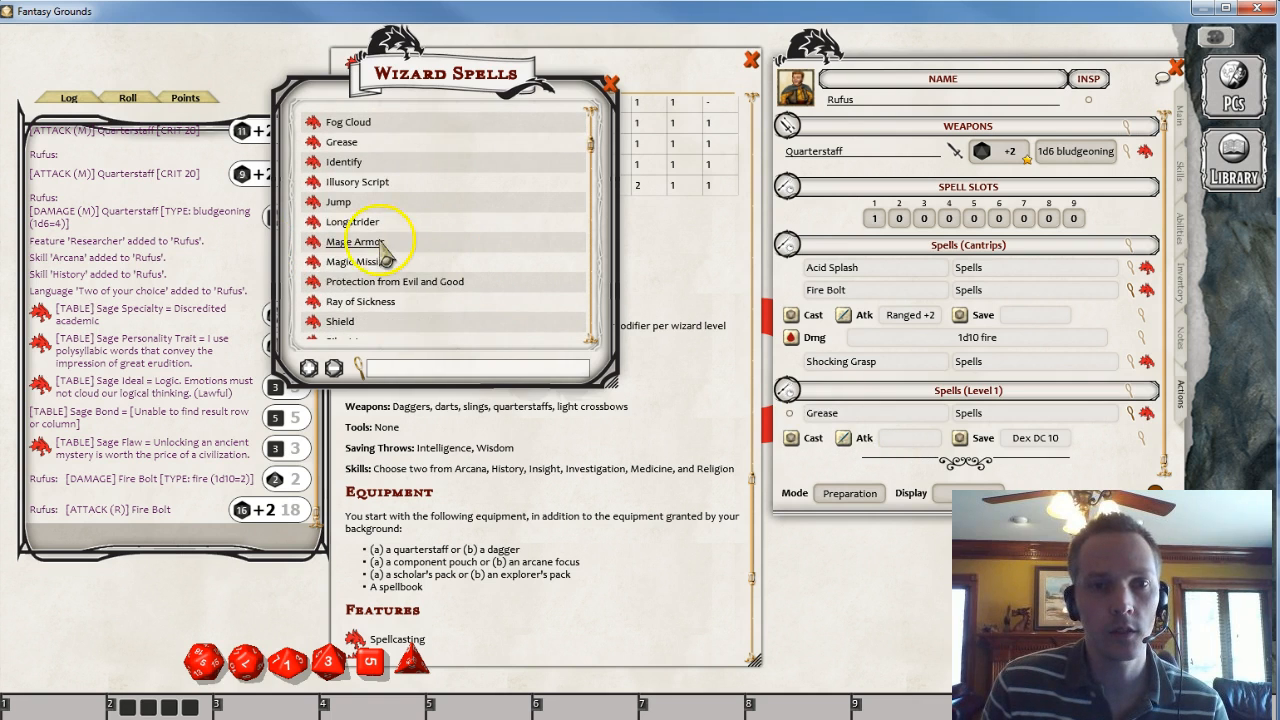
drag(327, 262, 857, 466)
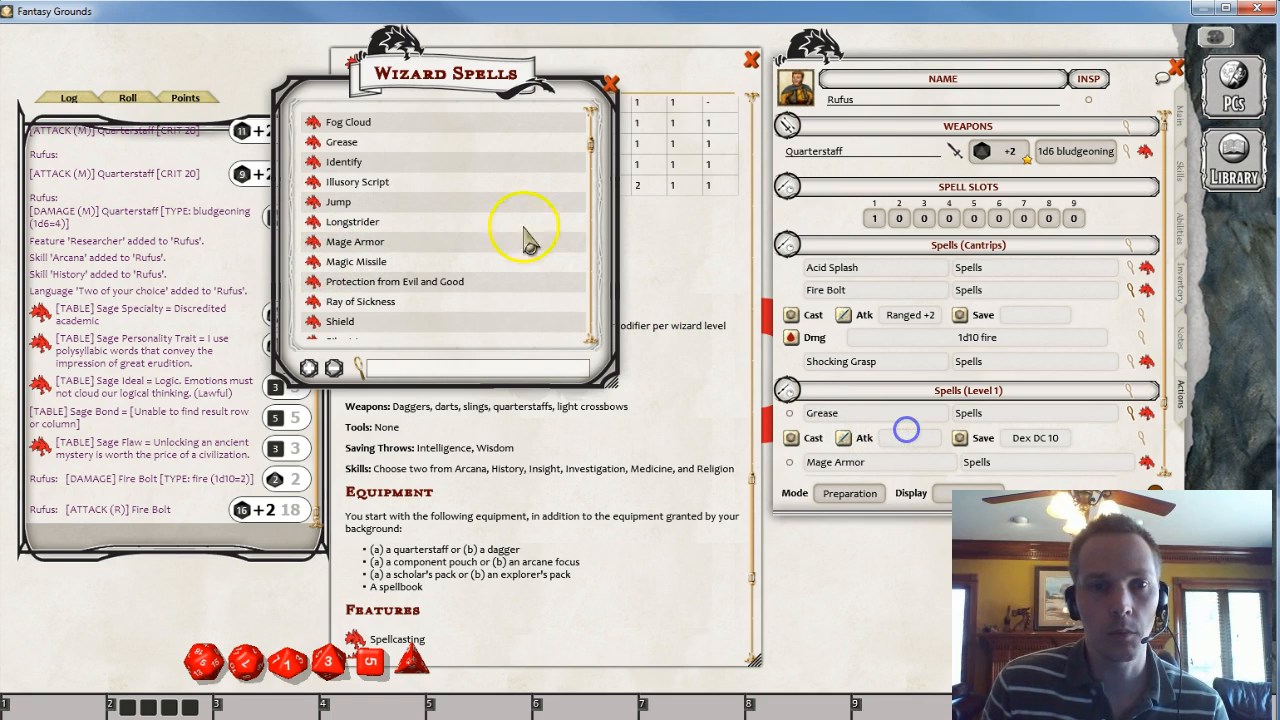
- Add Magic Missile, Shield, Thunderwave and Unseen Servant to Rufus's level 1 spells and collapse their detail rows
scroll(450, 222, down, 6)
drag(313, 198, 880, 447)
scroll(512, 238, down, 5)
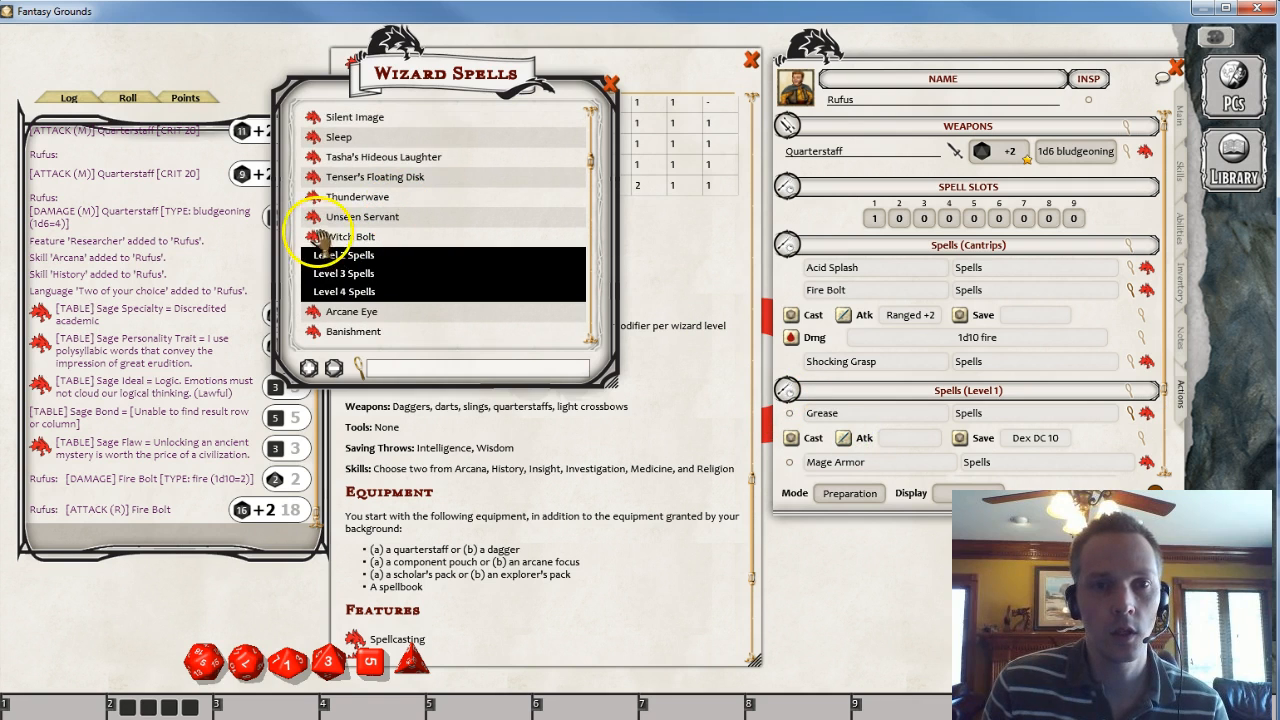
drag(313, 198, 882, 446)
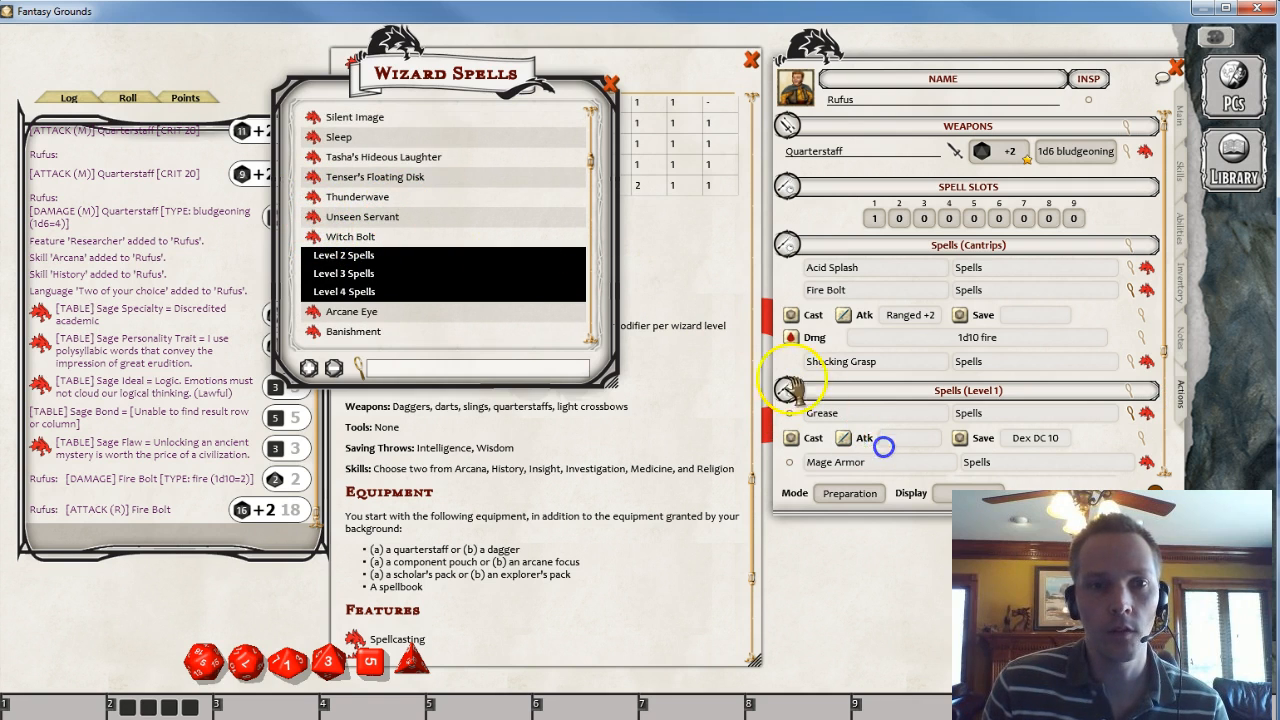
drag(316, 236, 1030, 455)
scroll(1143, 375, down, 3)
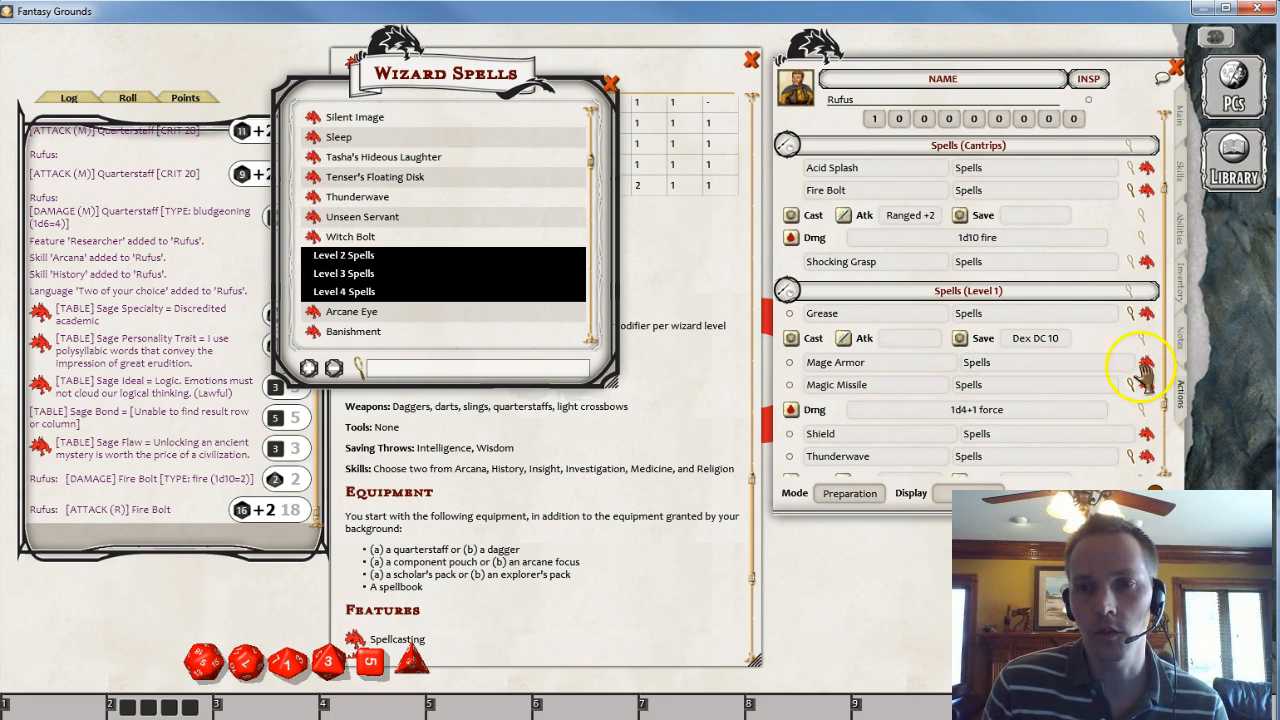
click(1130, 312)
click(1130, 357)
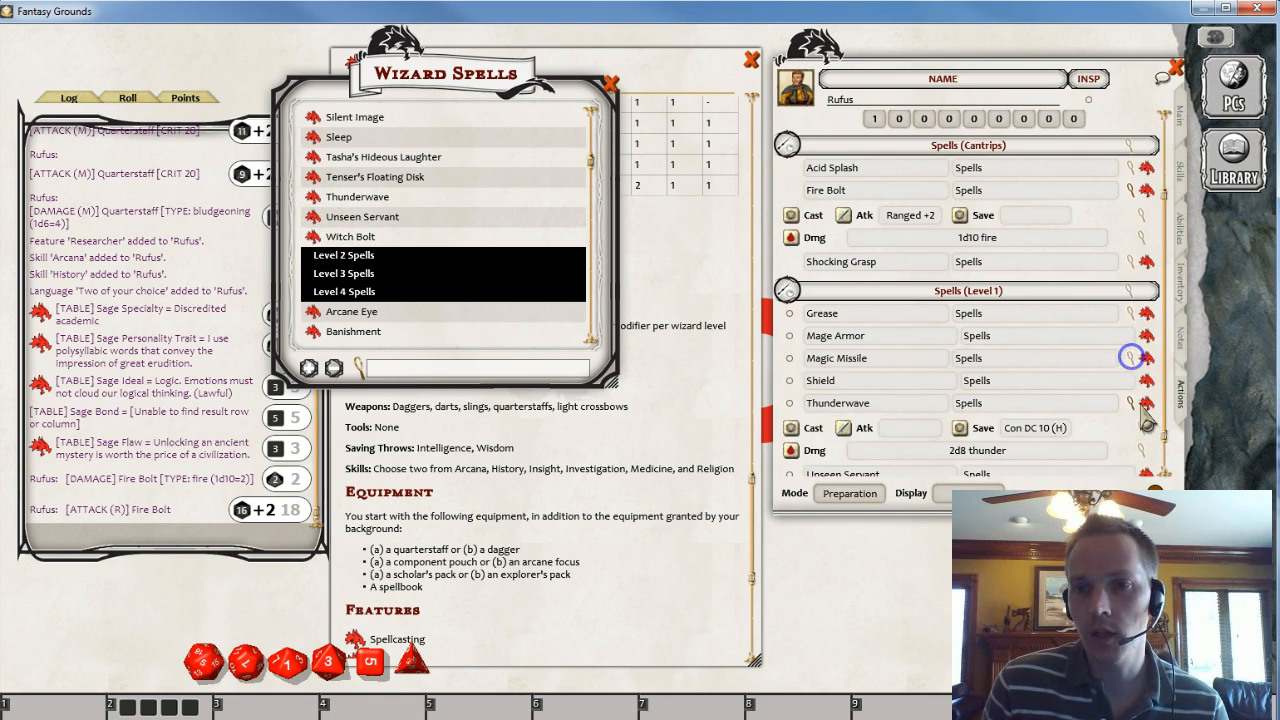
click(1131, 403)
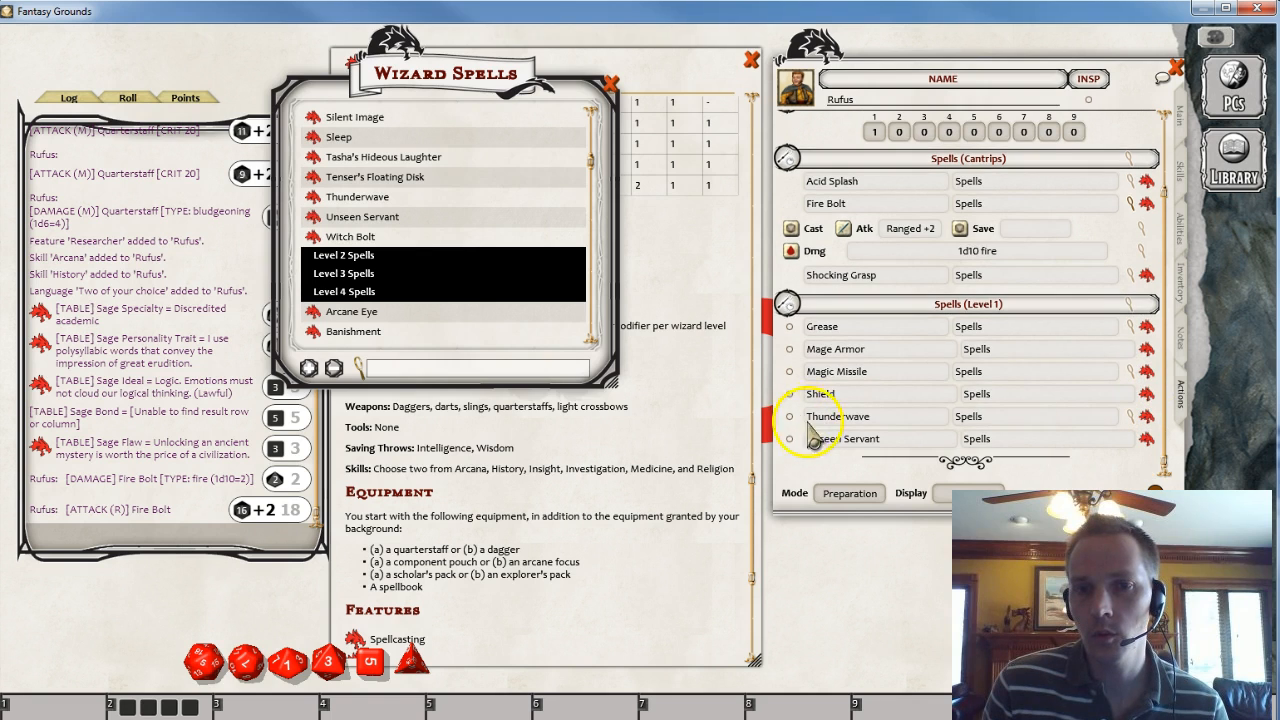
scroll(990, 388, up, 3)
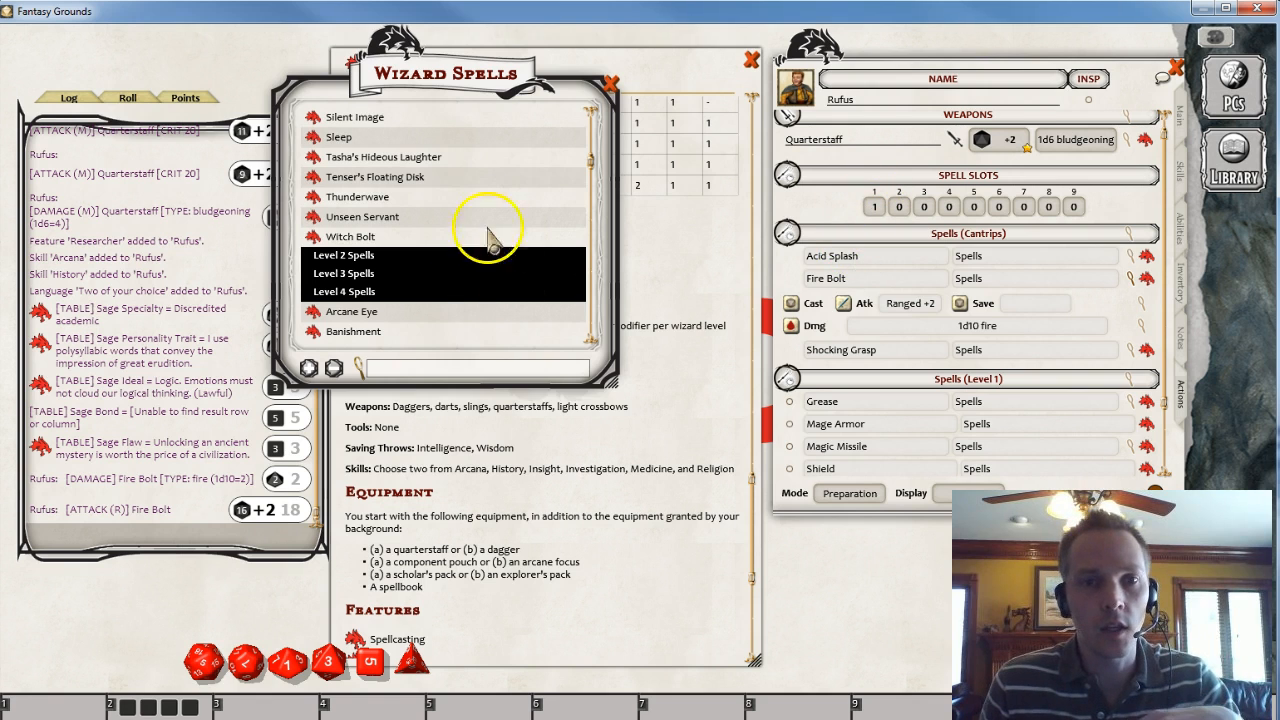
- Close the Wizard Spells list and set the spell slots to 3 first-level and 2 second-level, following the class's spell slot table
click(611, 84)
scroll(577, 452, up, 4)
scroll(577, 452, up, 4)
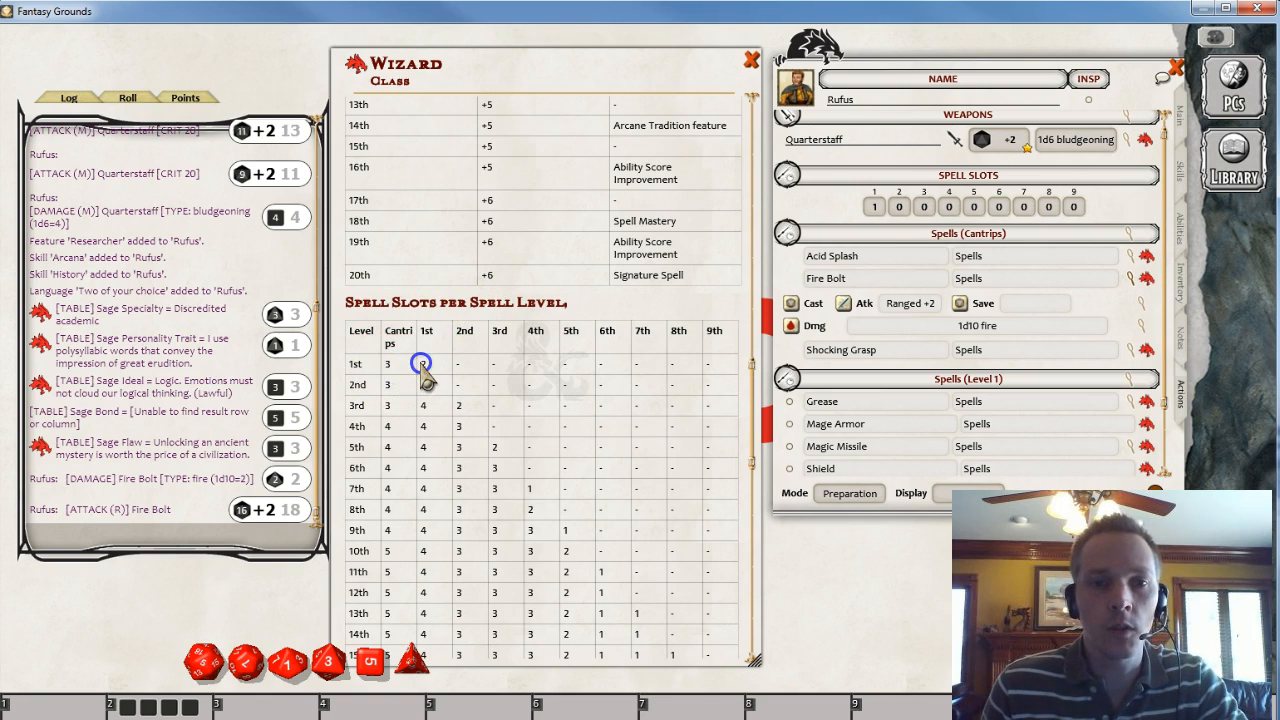
click(875, 207)
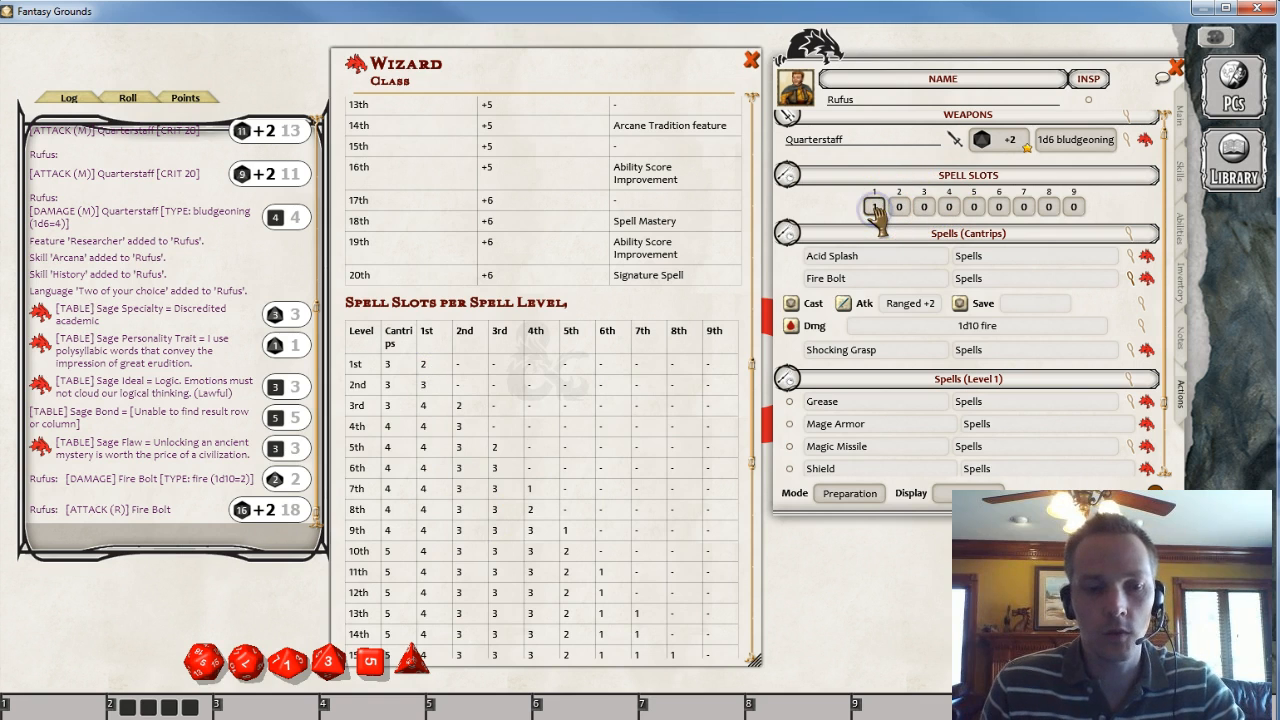
text(2)
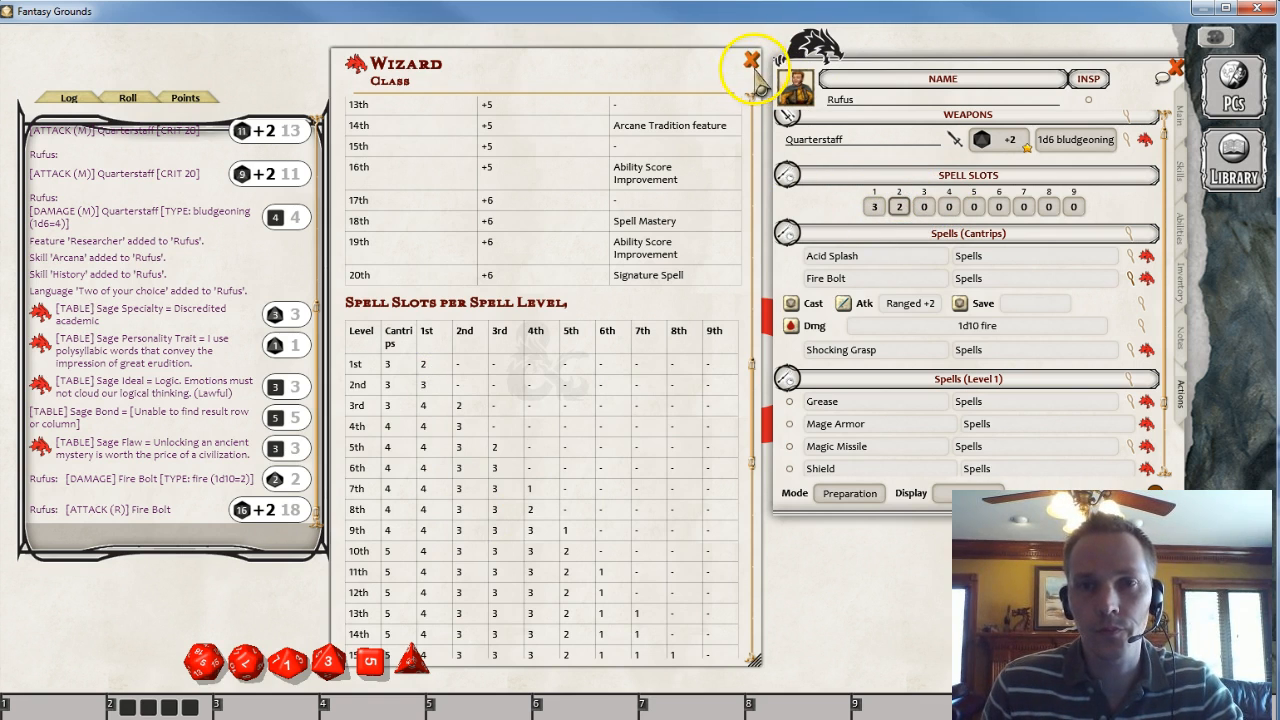
- Close the Wizard class reference window
right_click(660, 135)
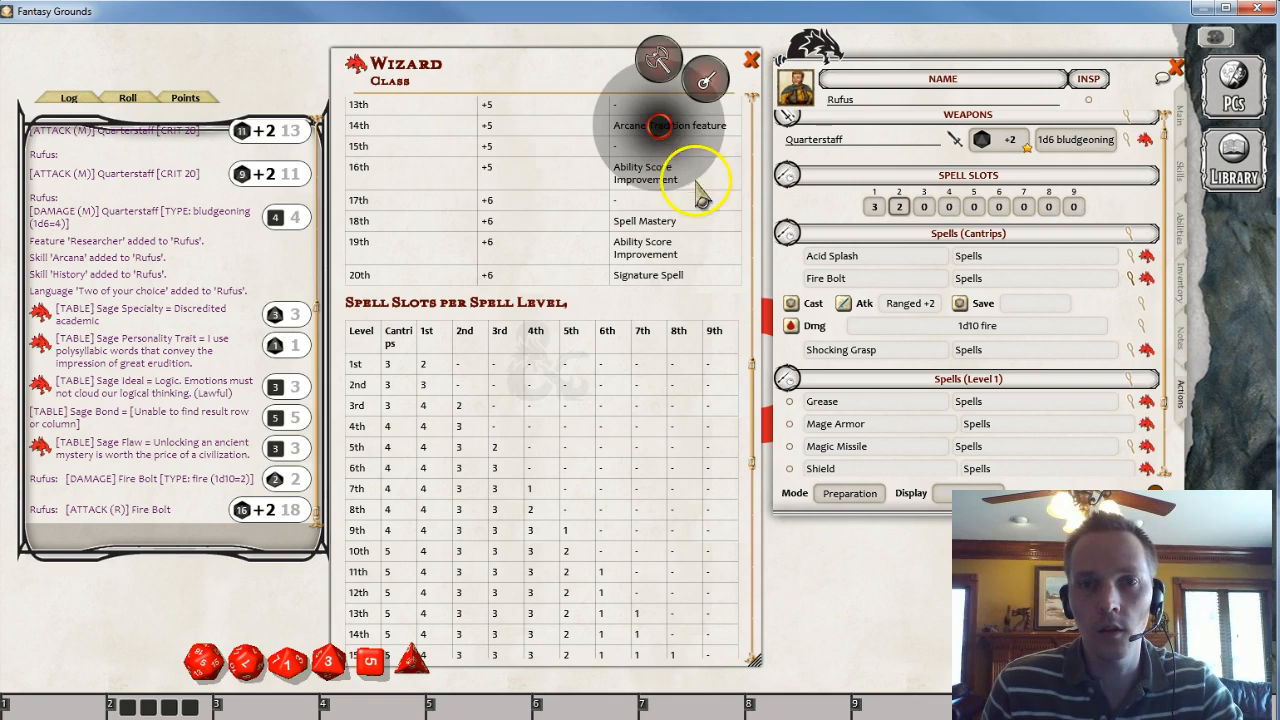
click(740, 70)
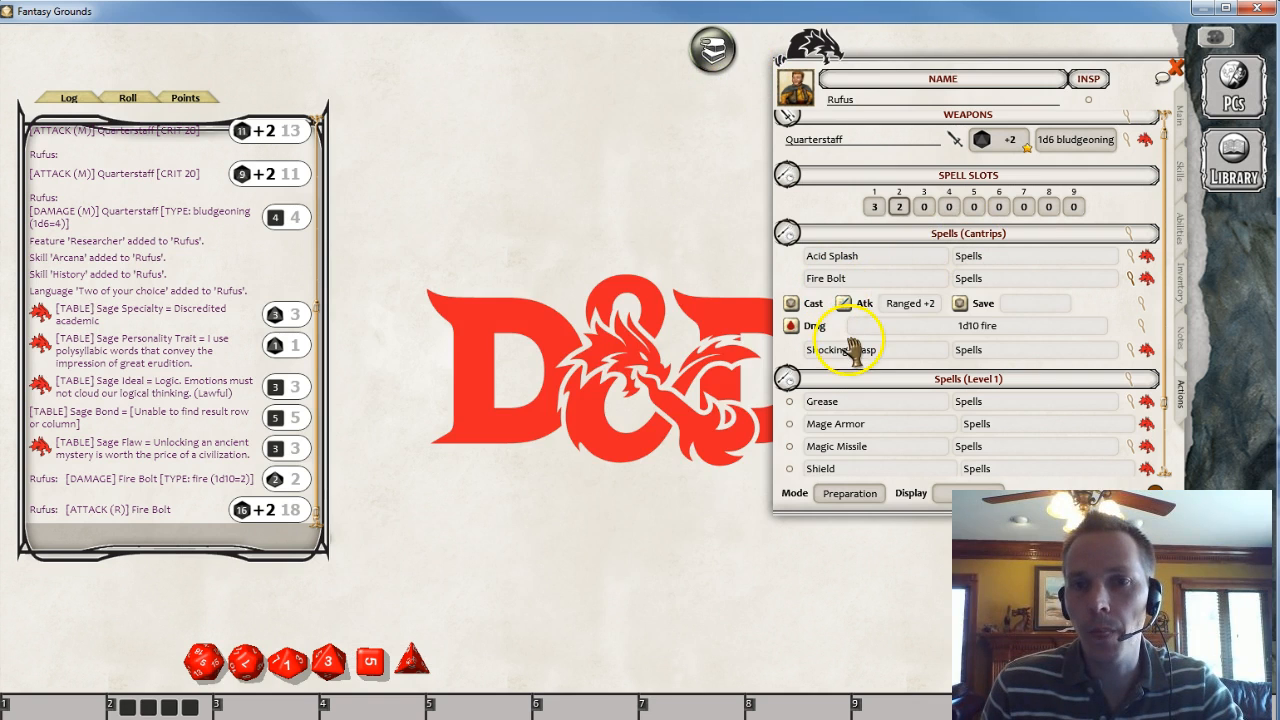
scroll(850, 347, up, 1)
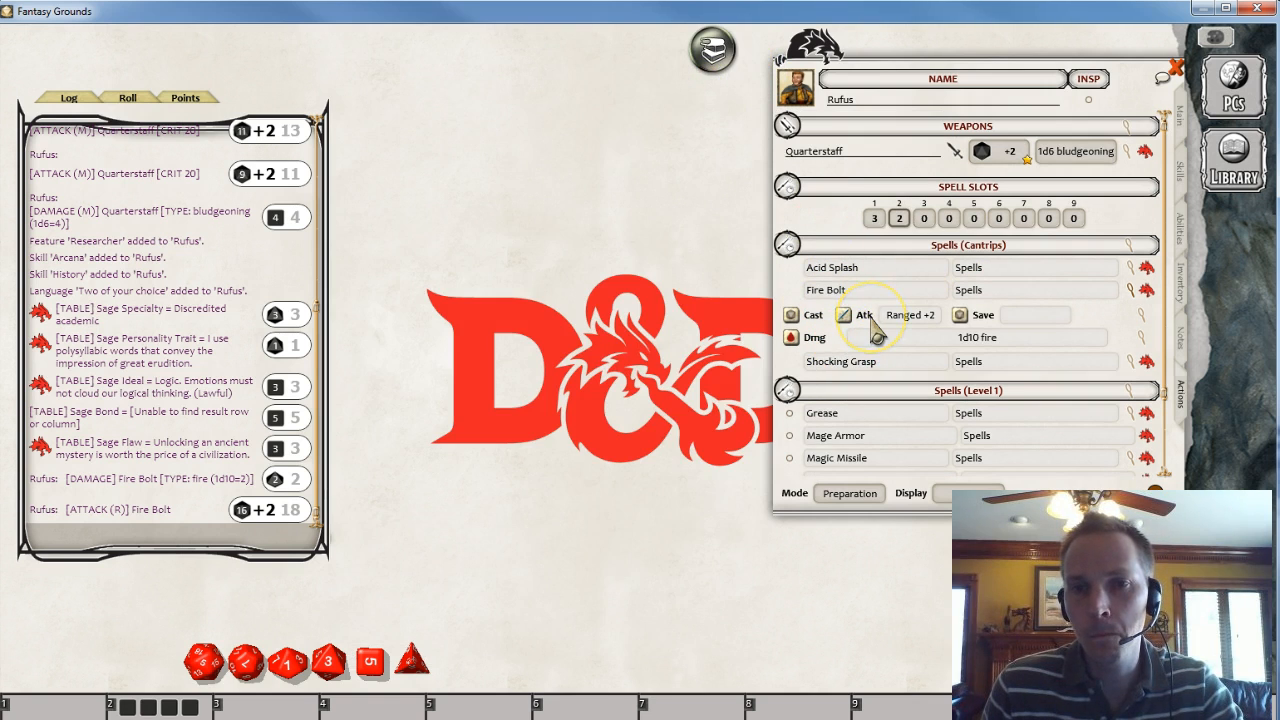
scroll(885, 335, down, 3)
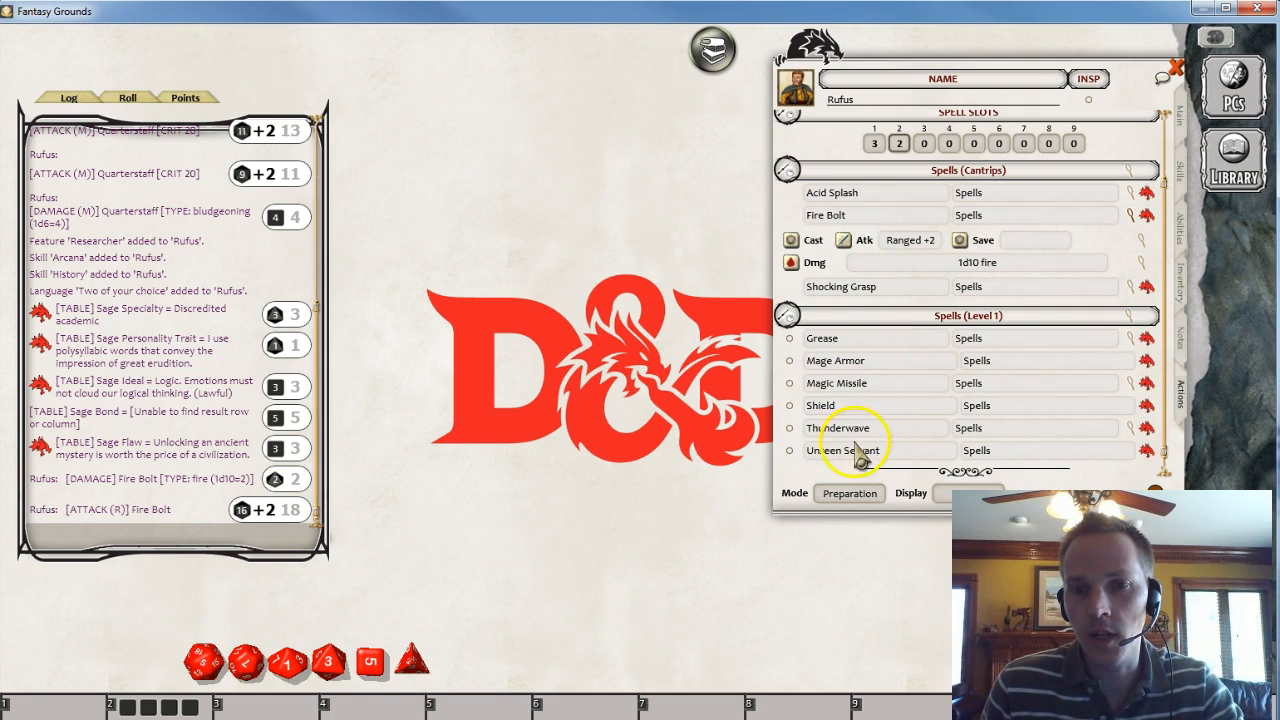
- Switch the spell Mode to Standard and back to Preparation, and change the spell Display option
click(848, 494)
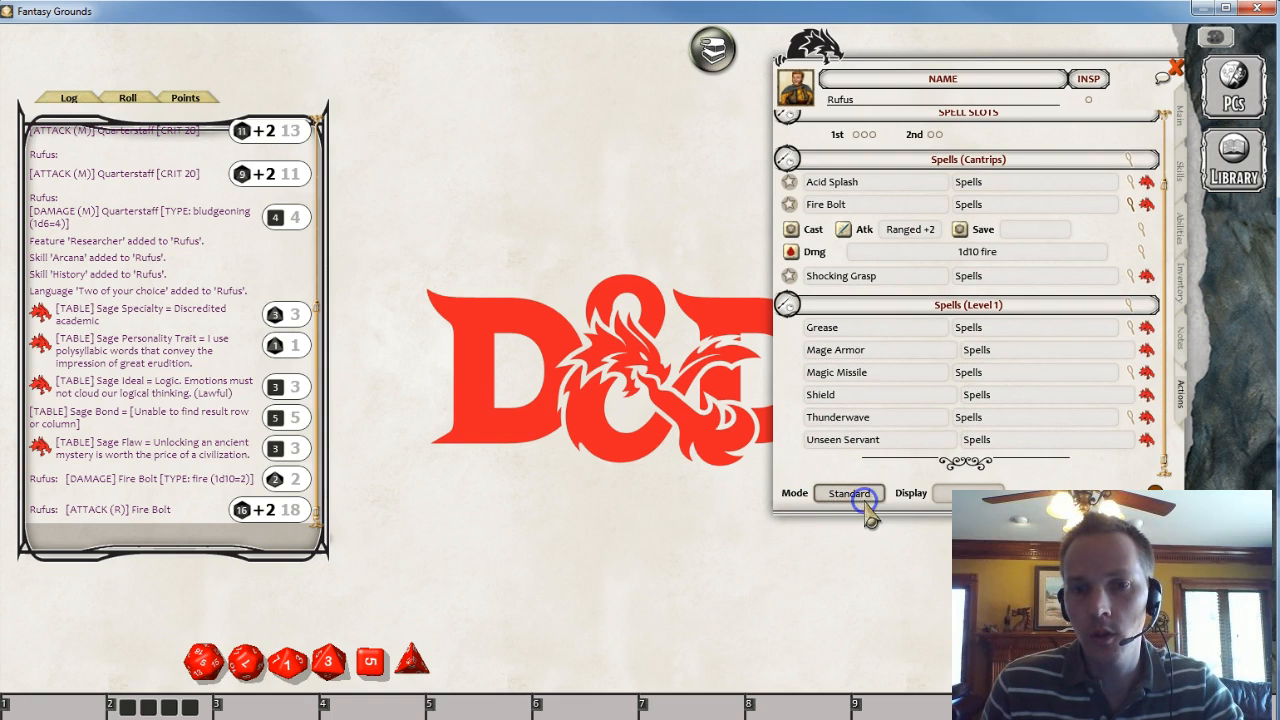
click(862, 500)
scroll(840, 355, down, 1)
scroll(880, 380, up, 2)
scroll(884, 405, down, 2)
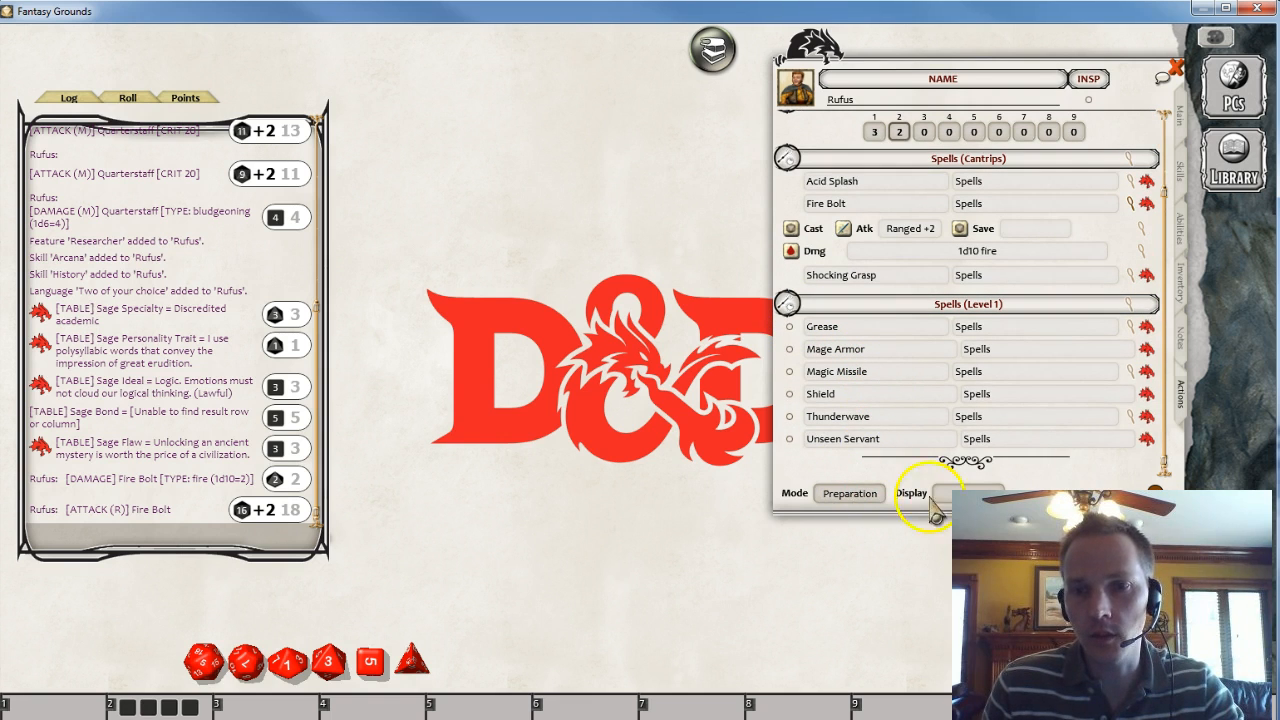
click(962, 492)
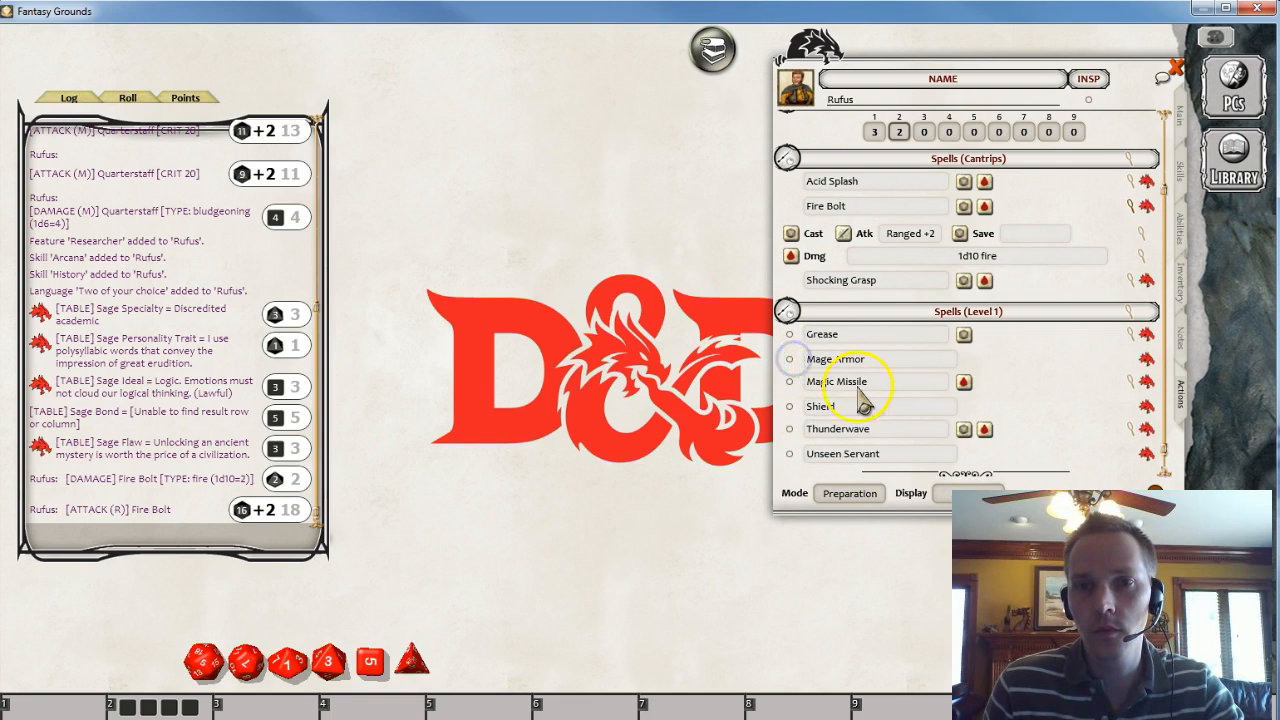
- Switch the spell list Mode to Combat
scroll(857, 400, up, 3)
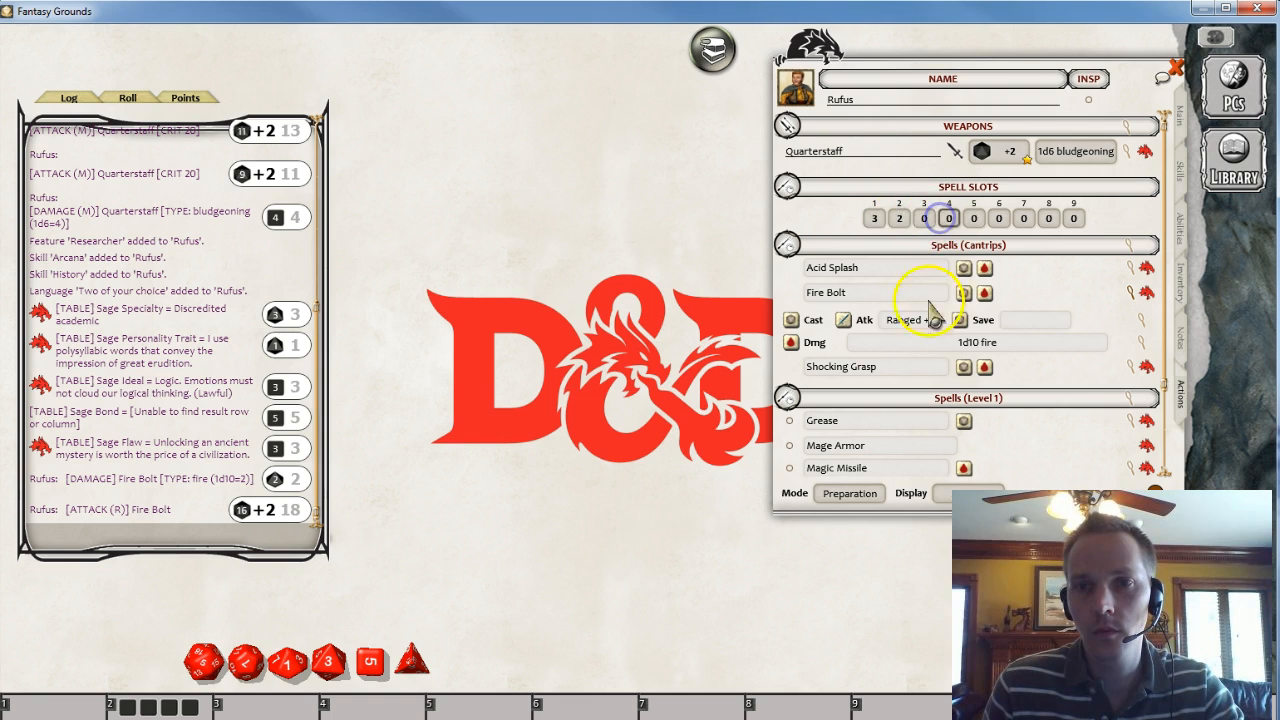
scroll(875, 345, down, 3)
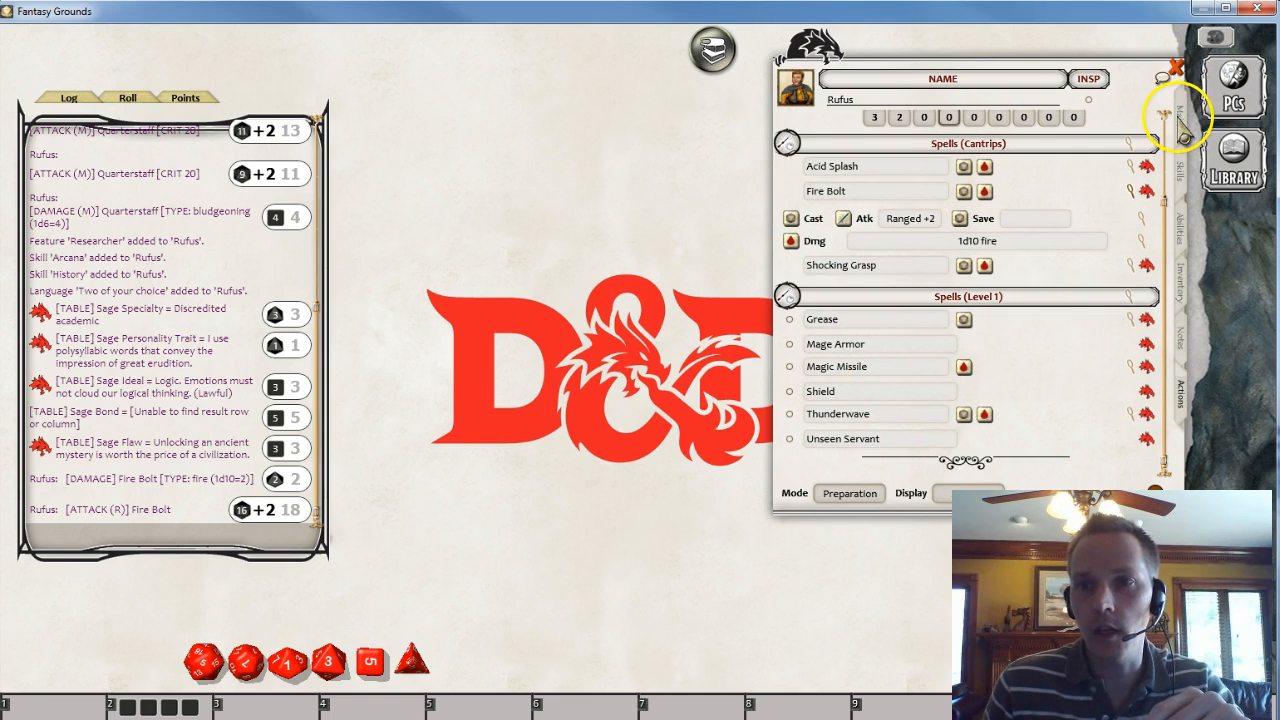
click(850, 493)
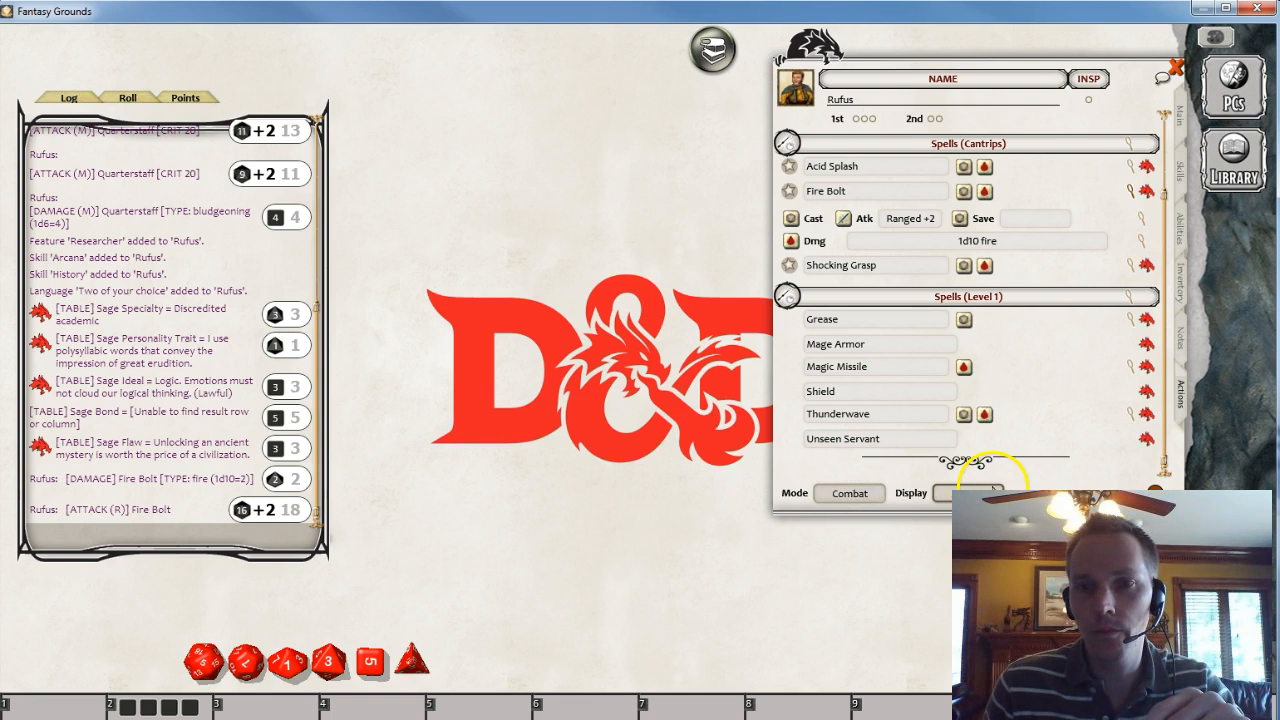
scroll(1055, 410, up, 3)
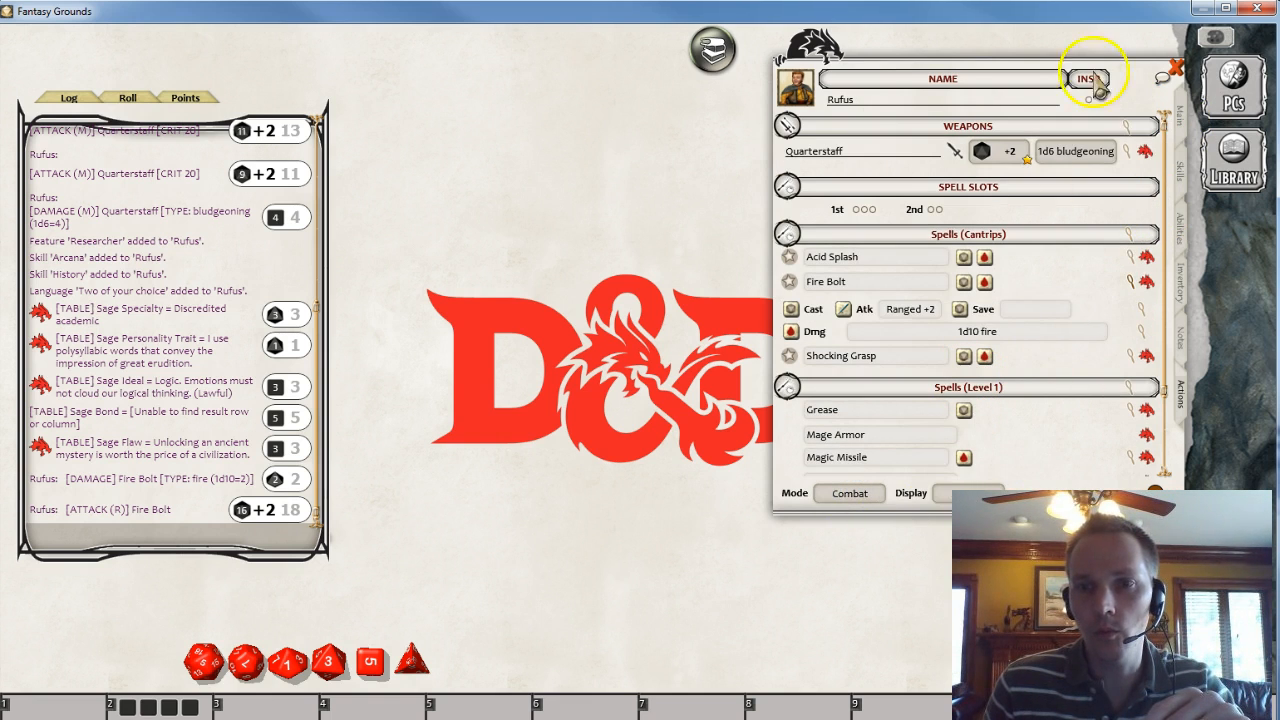
- Open the character's main tab and review the Class & Level window for Rufus
click(1181, 114)
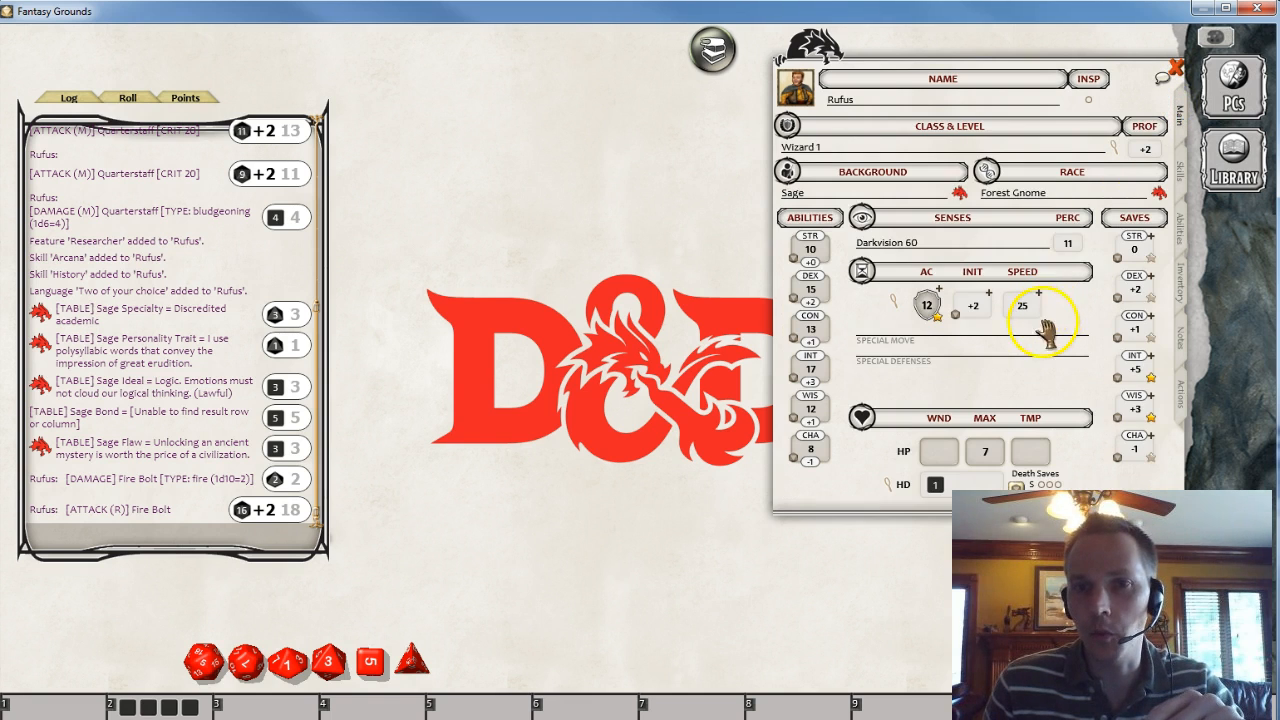
click(1111, 146)
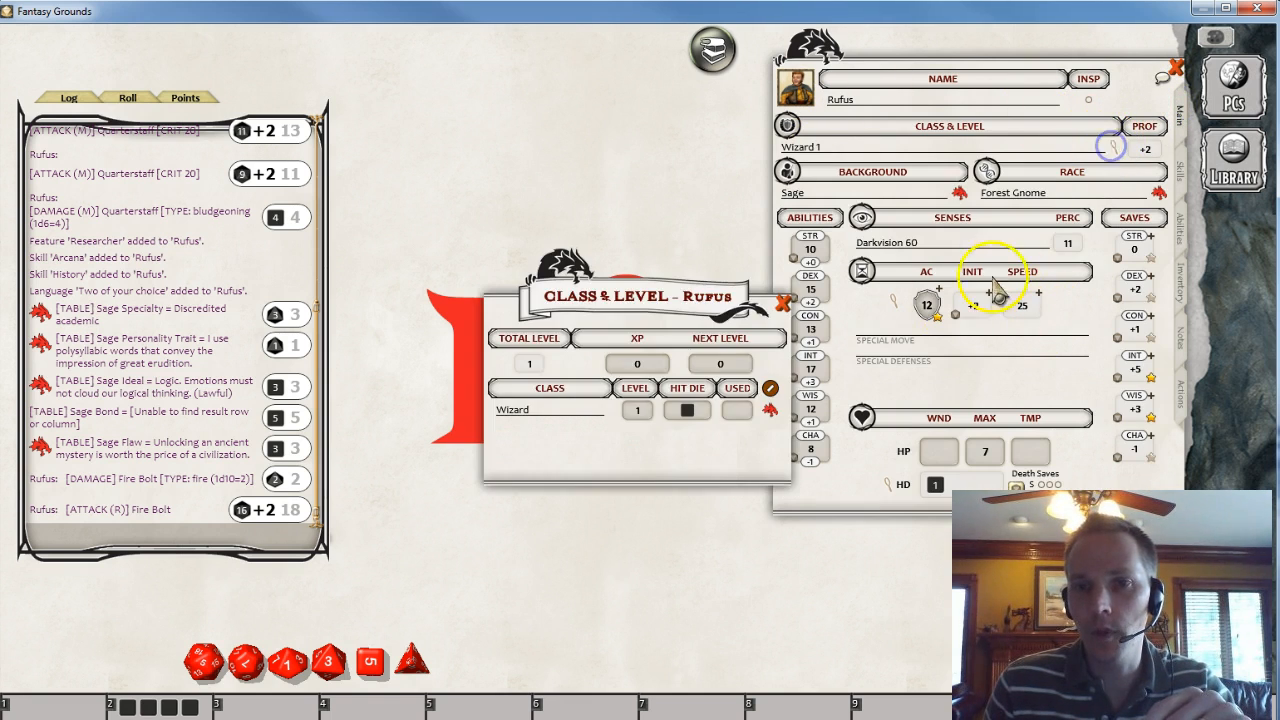
click(639, 366)
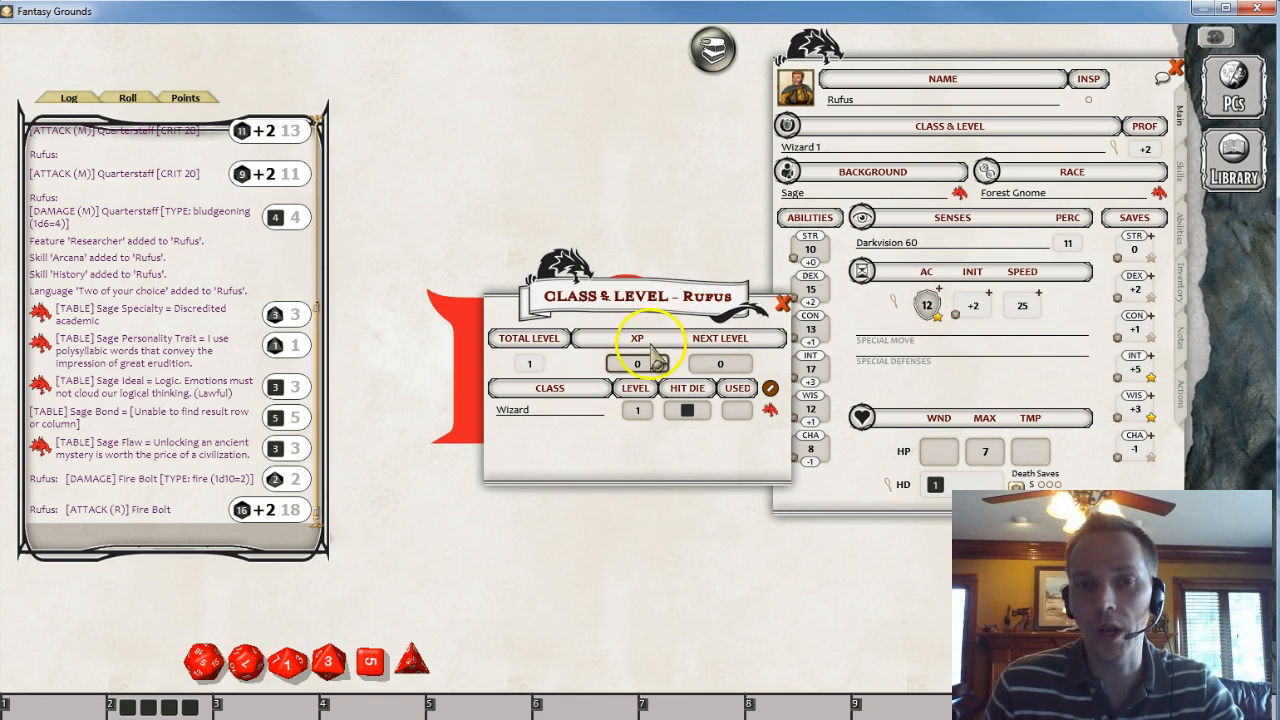
double_click(717, 50)
scroll(625, 256, up, 3)
click(751, 60)
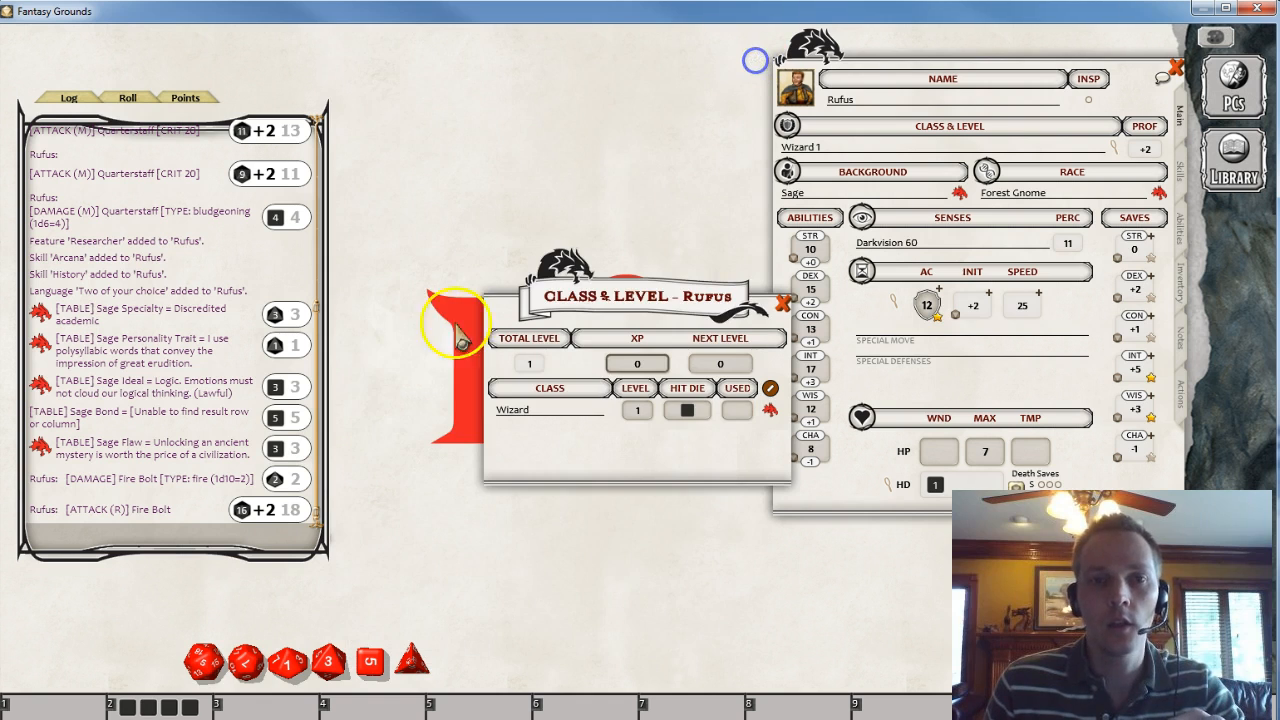
- Open the Library and the Reference Manual of the DD PHB PC Customization Pack
click(1236, 155)
click(354, 336)
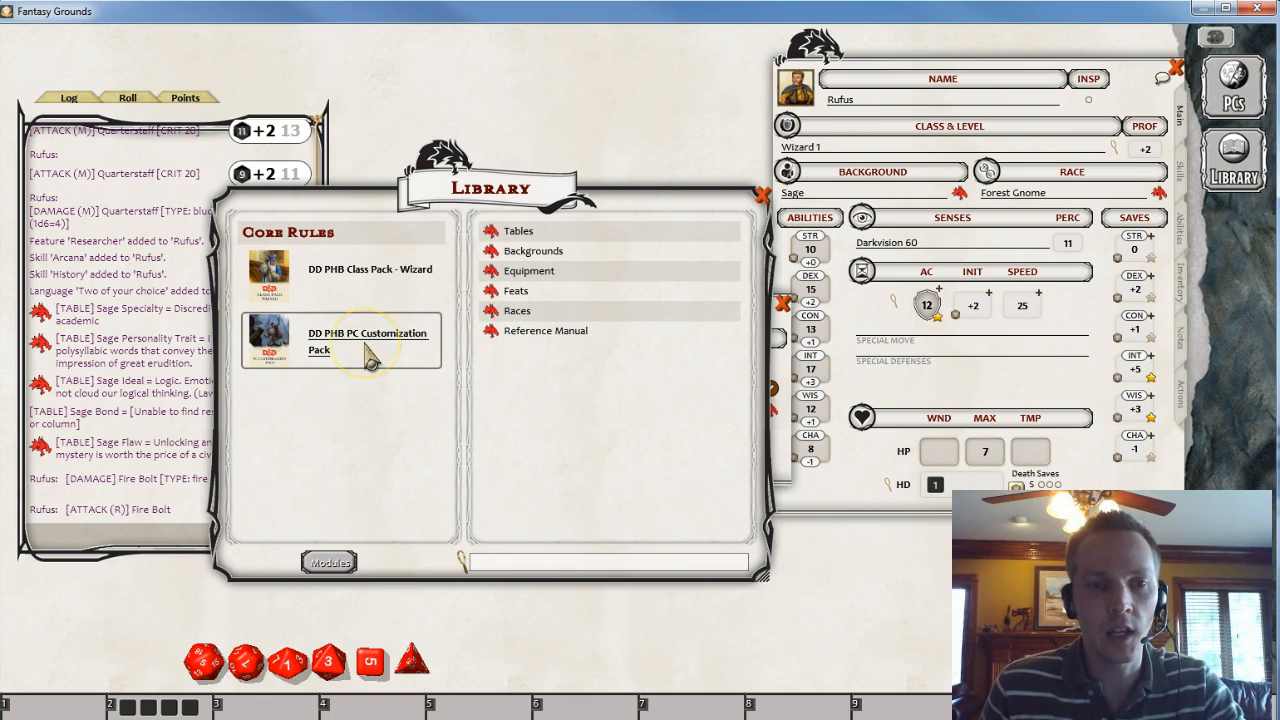
click(500, 328)
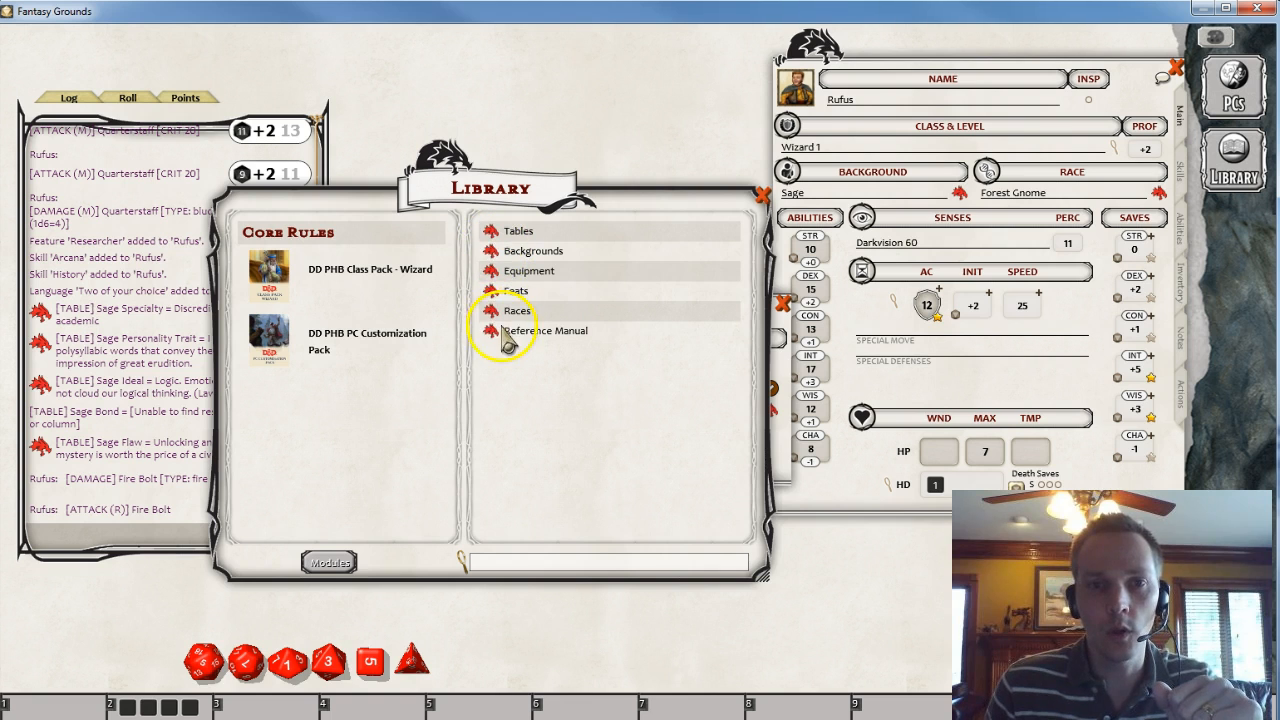
click(494, 330)
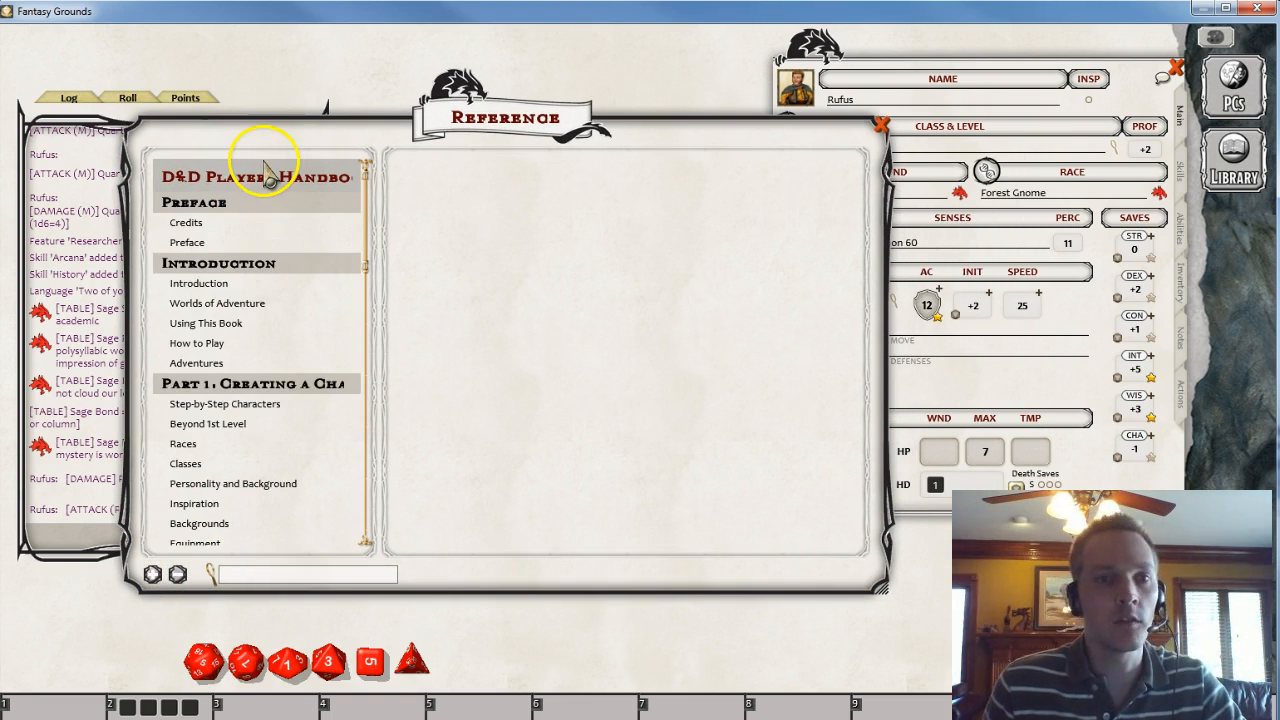
- Browse the Reference Manual's Creating a Character and Playing the Game chapters
scroll(257, 380, down, 3)
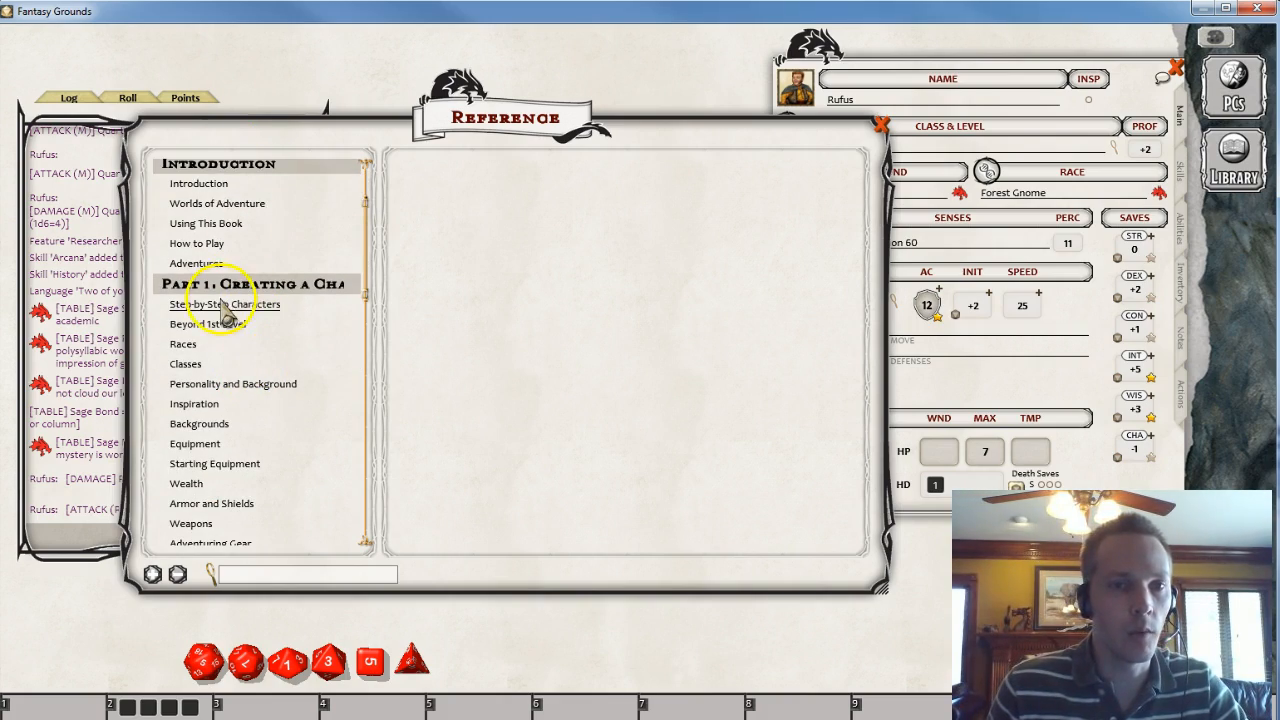
click(230, 304)
scroll(585, 300, down, 10)
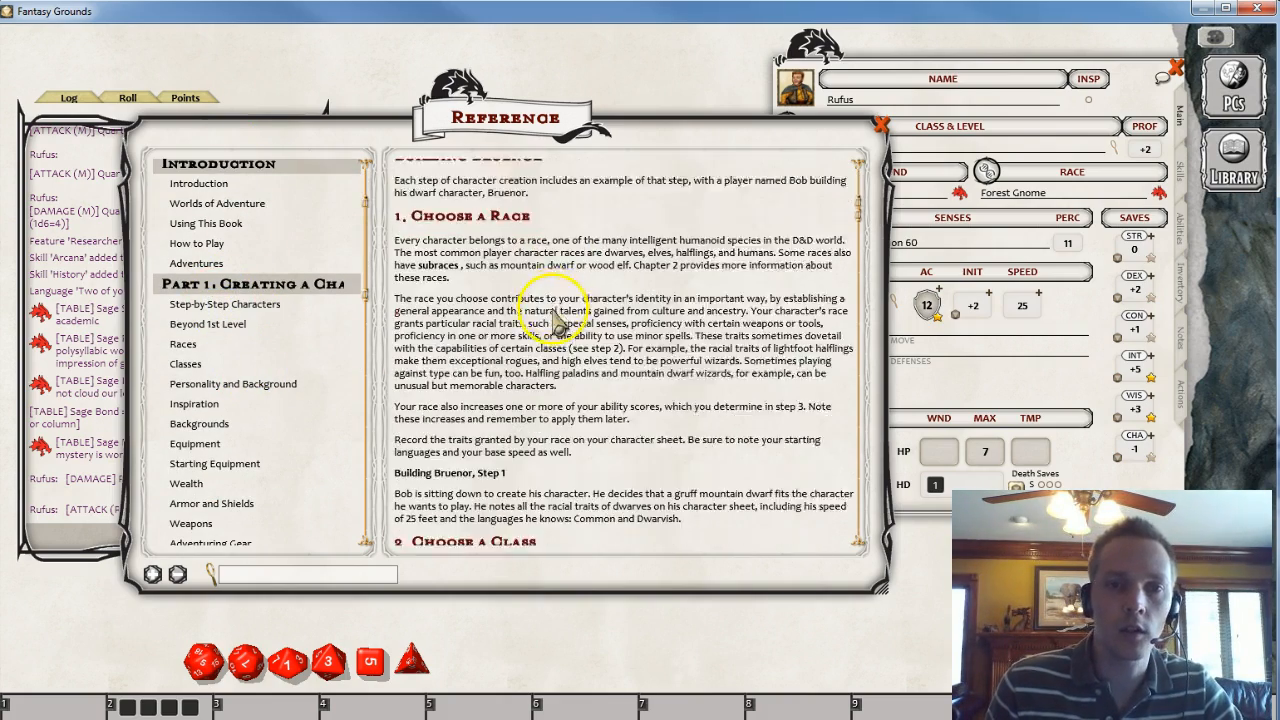
scroll(585, 330, down, 10)
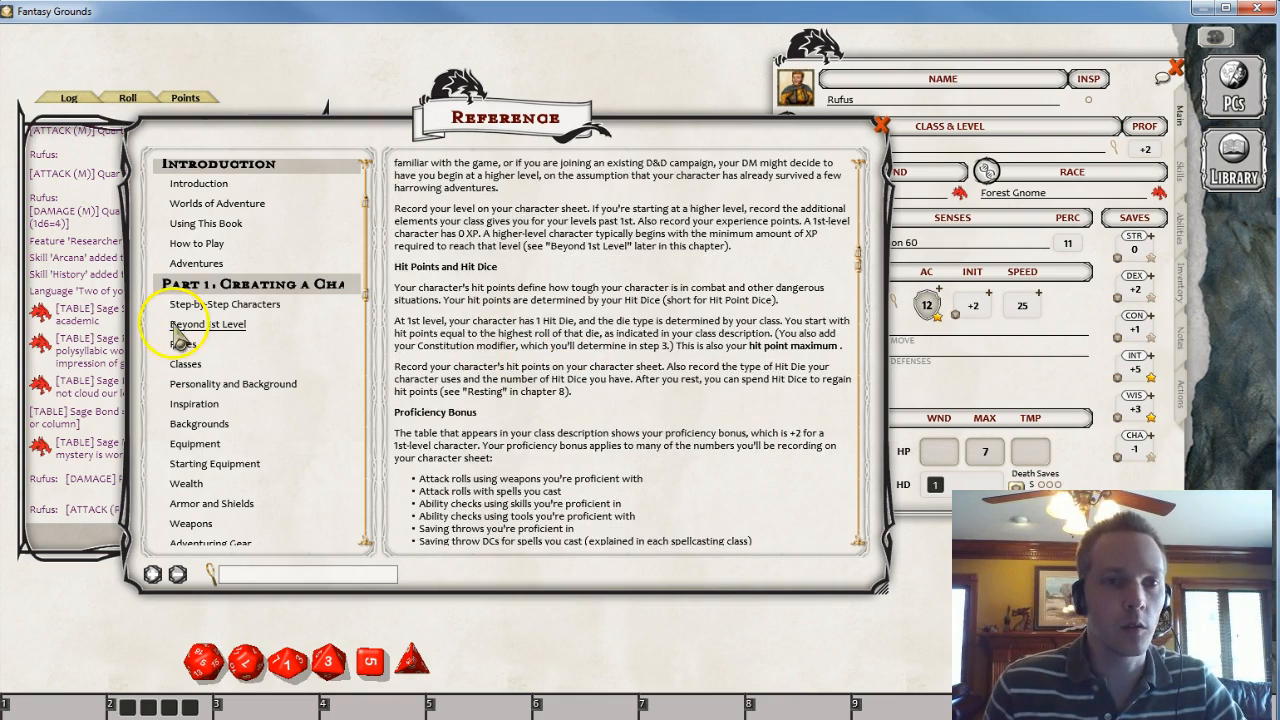
click(184, 322)
click(183, 344)
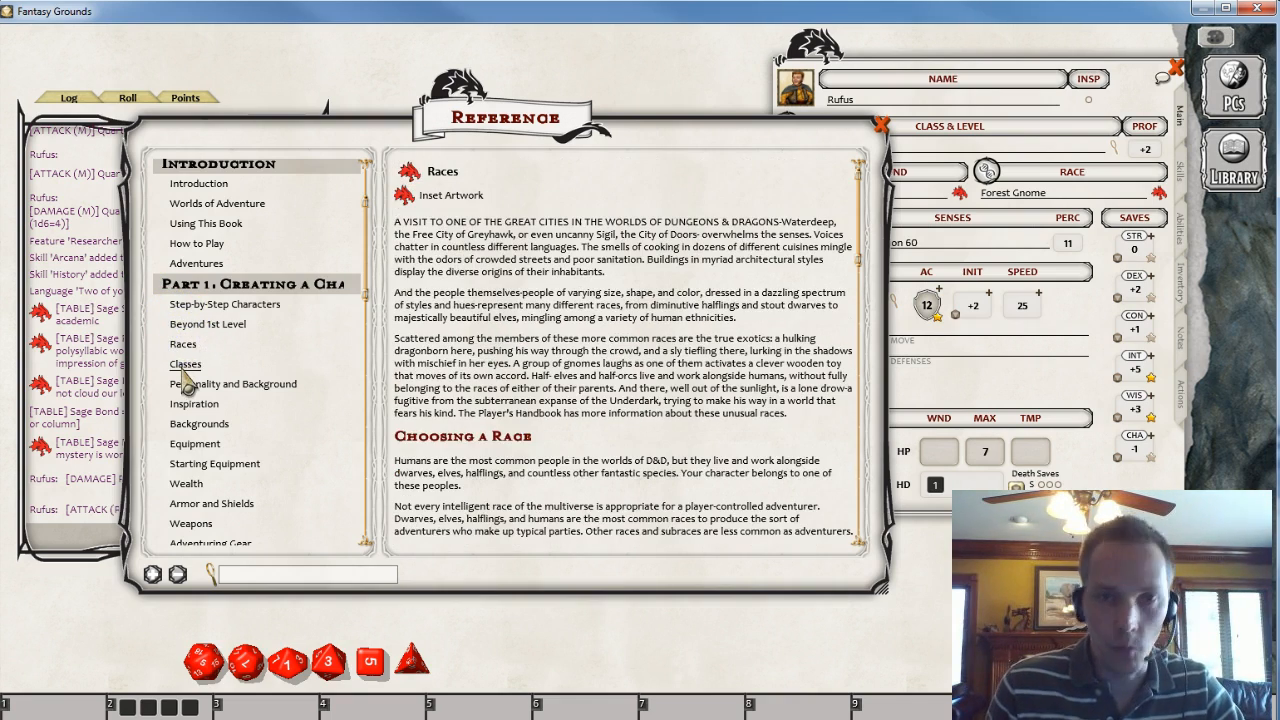
click(184, 366)
click(198, 386)
click(193, 404)
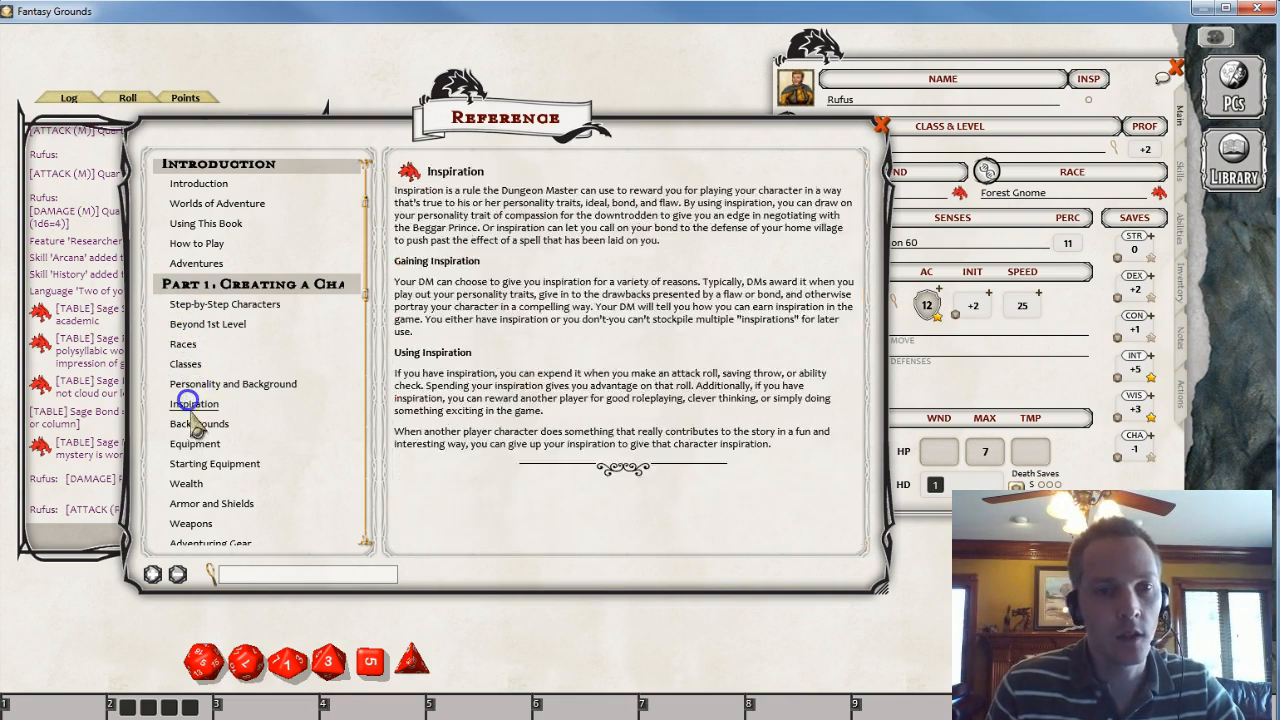
scroll(243, 390, down, 3)
scroll(236, 392, down, 2)
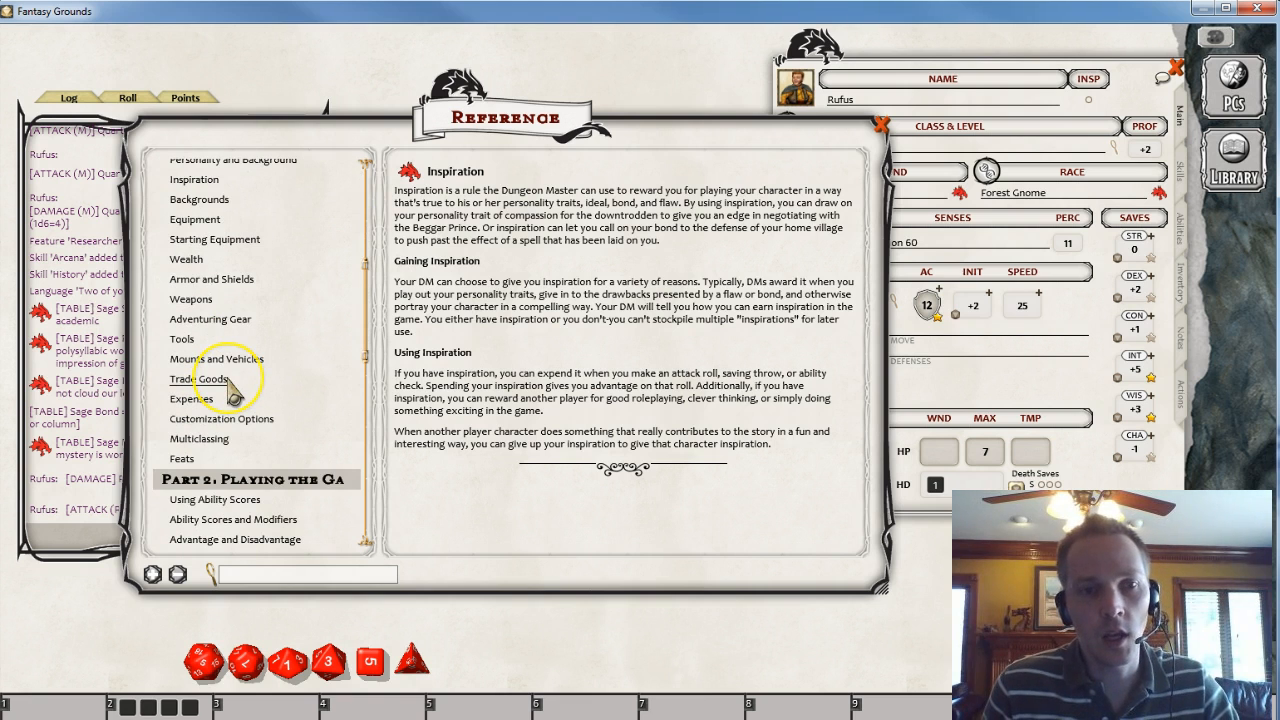
scroll(232, 390, down, 3)
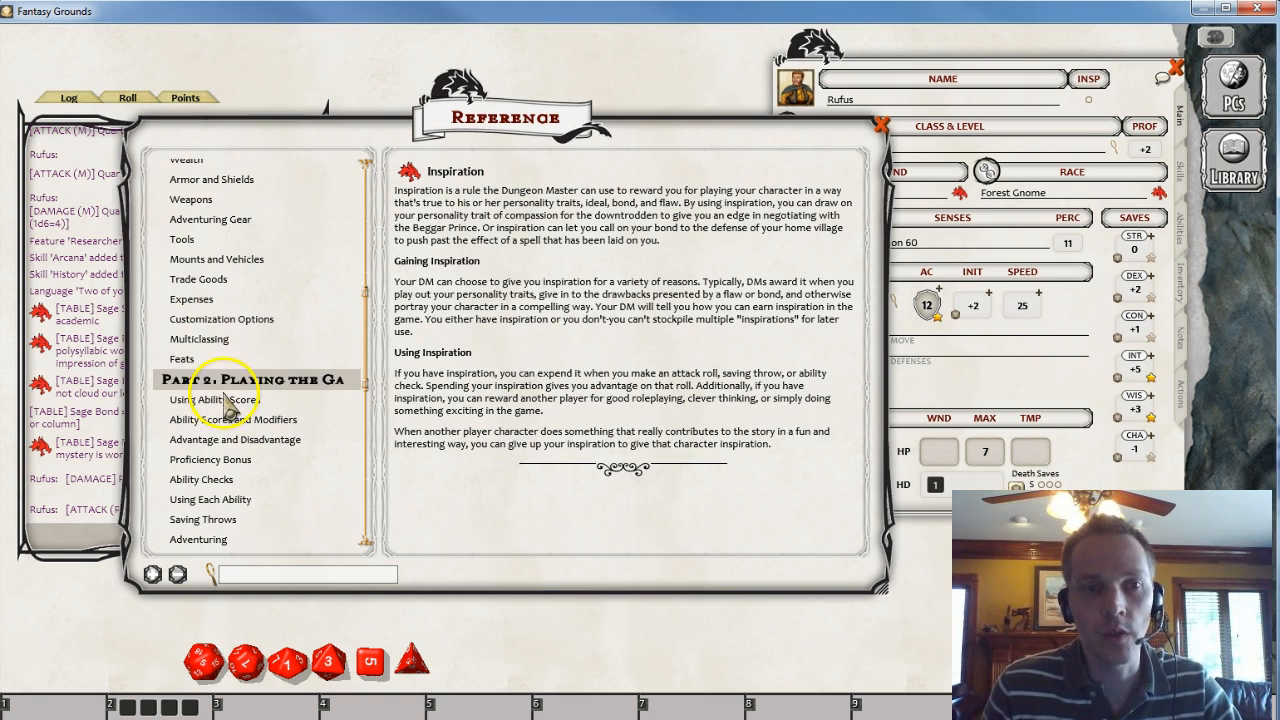
click(216, 400)
click(218, 420)
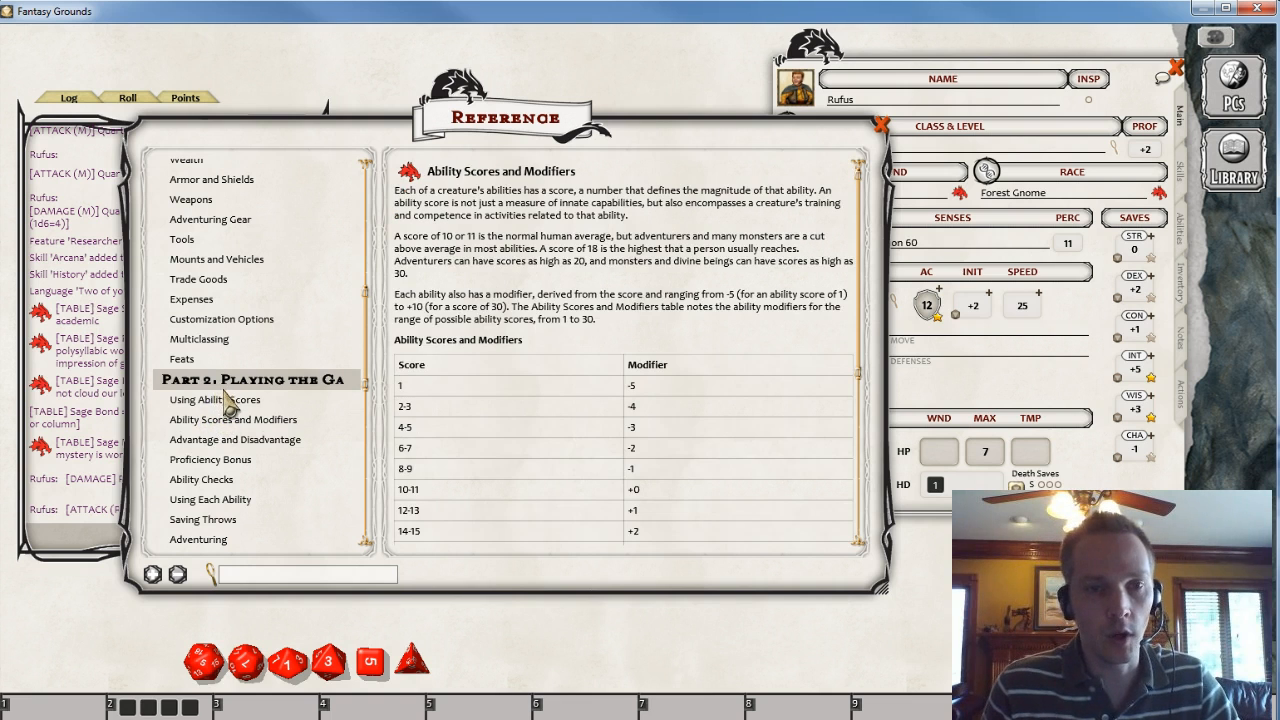
- Browse the Reference Manual's Playing the Game sections on advantage and disadvantage, proficiency bonus and ability checks
click(213, 441)
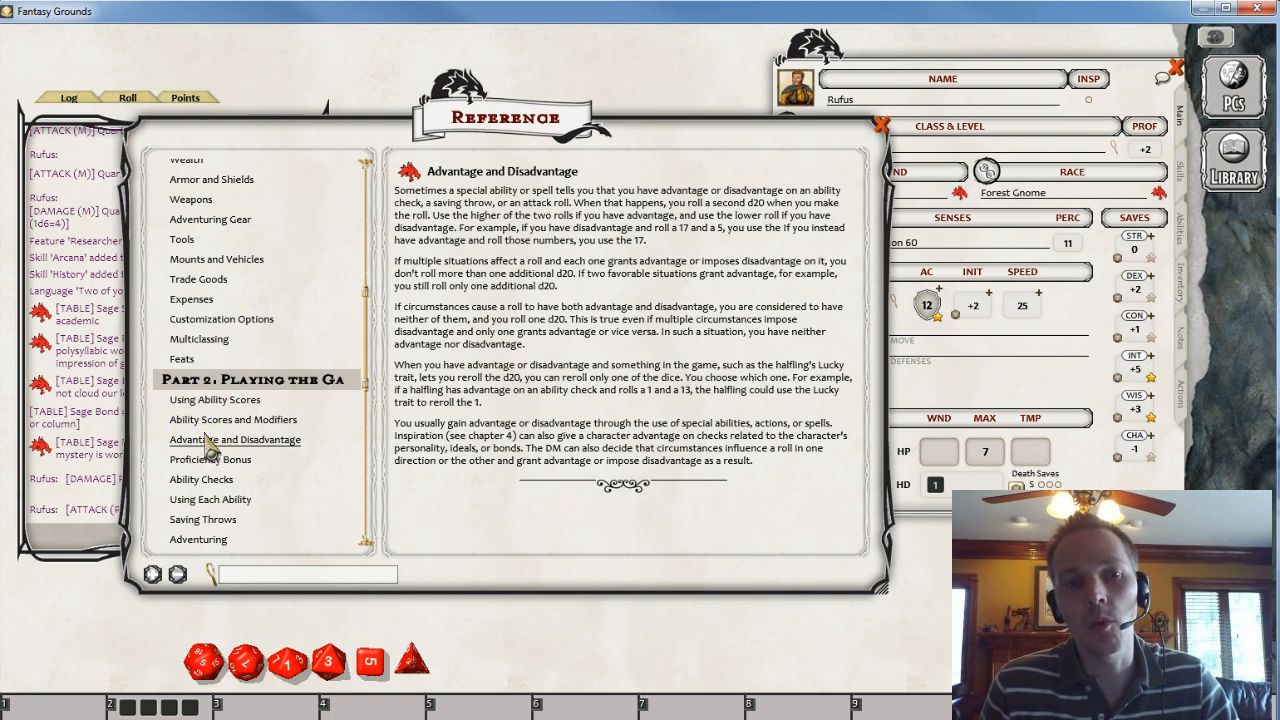
click(212, 461)
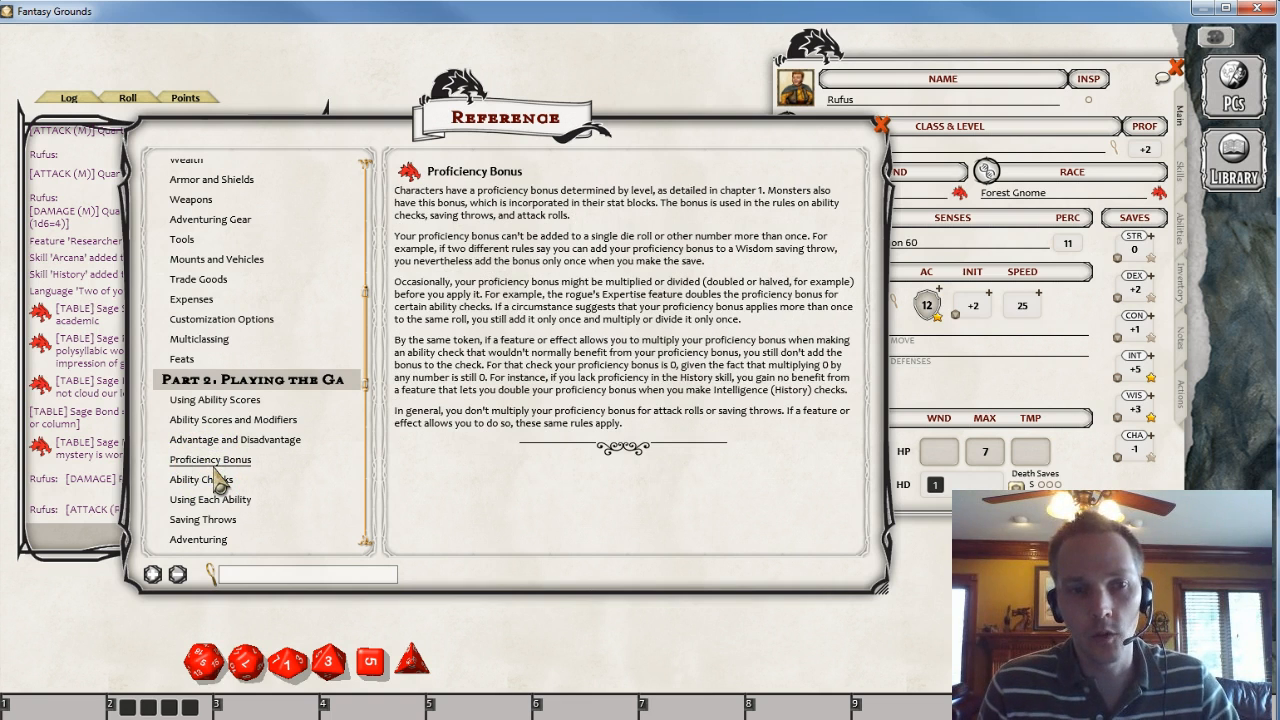
click(212, 481)
scroll(218, 495, down, 3)
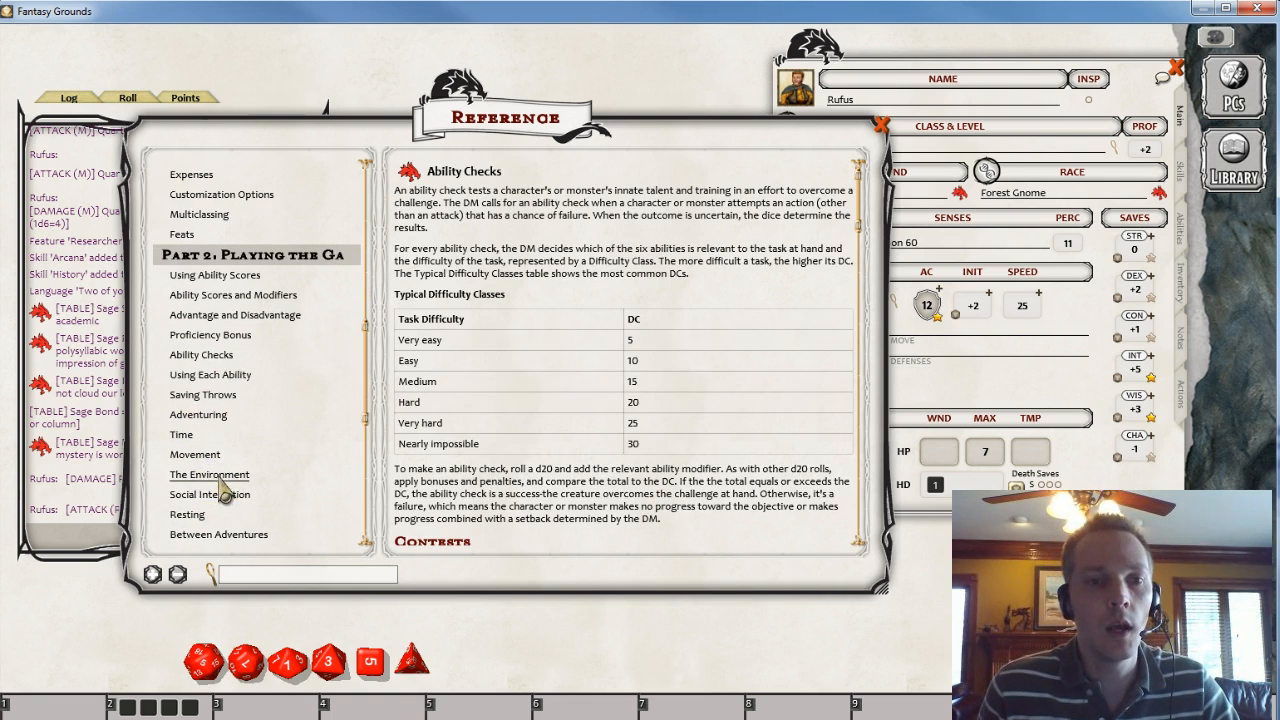
scroll(222, 480, down, 9)
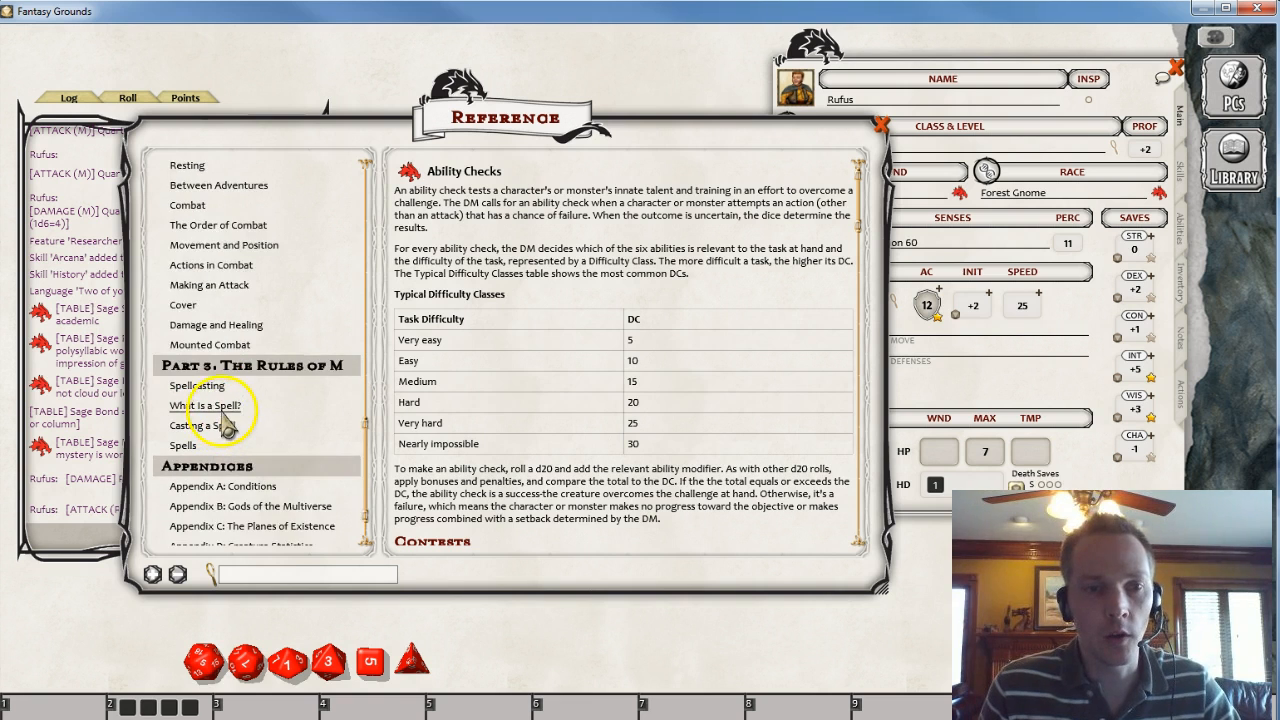
scroll(228, 425, down, 2)
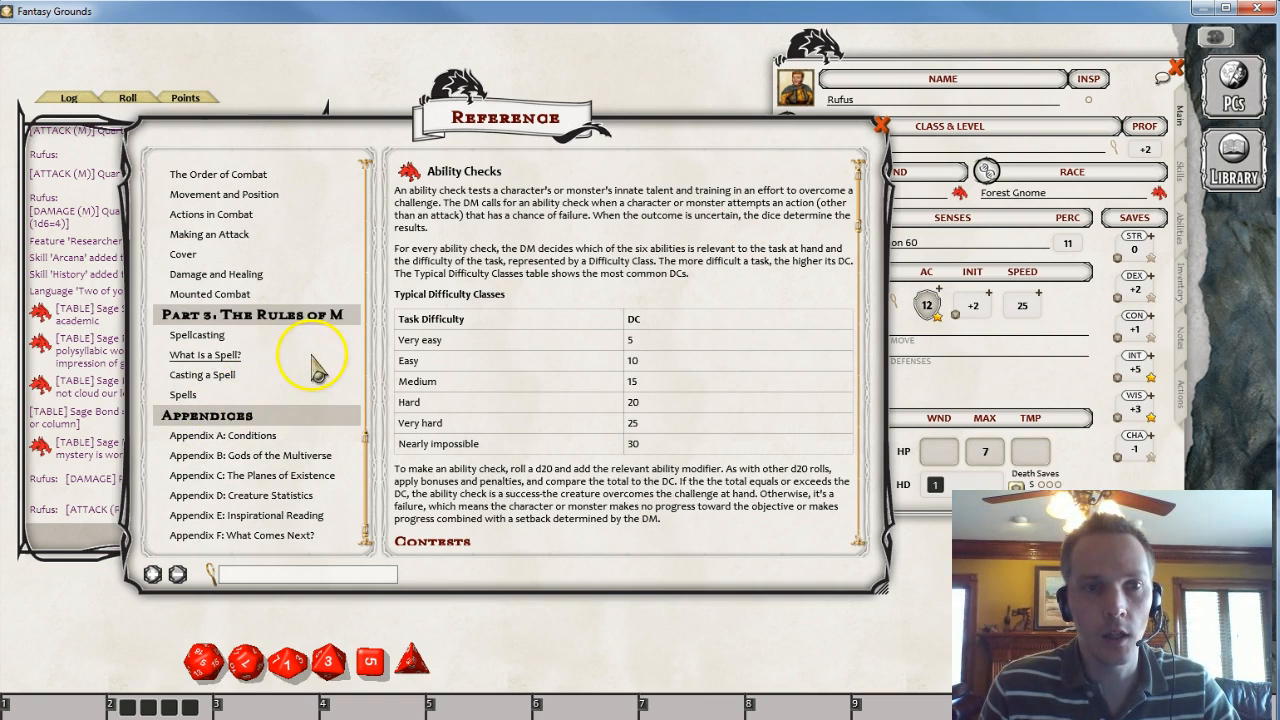
scroll(313, 365, up, 13)
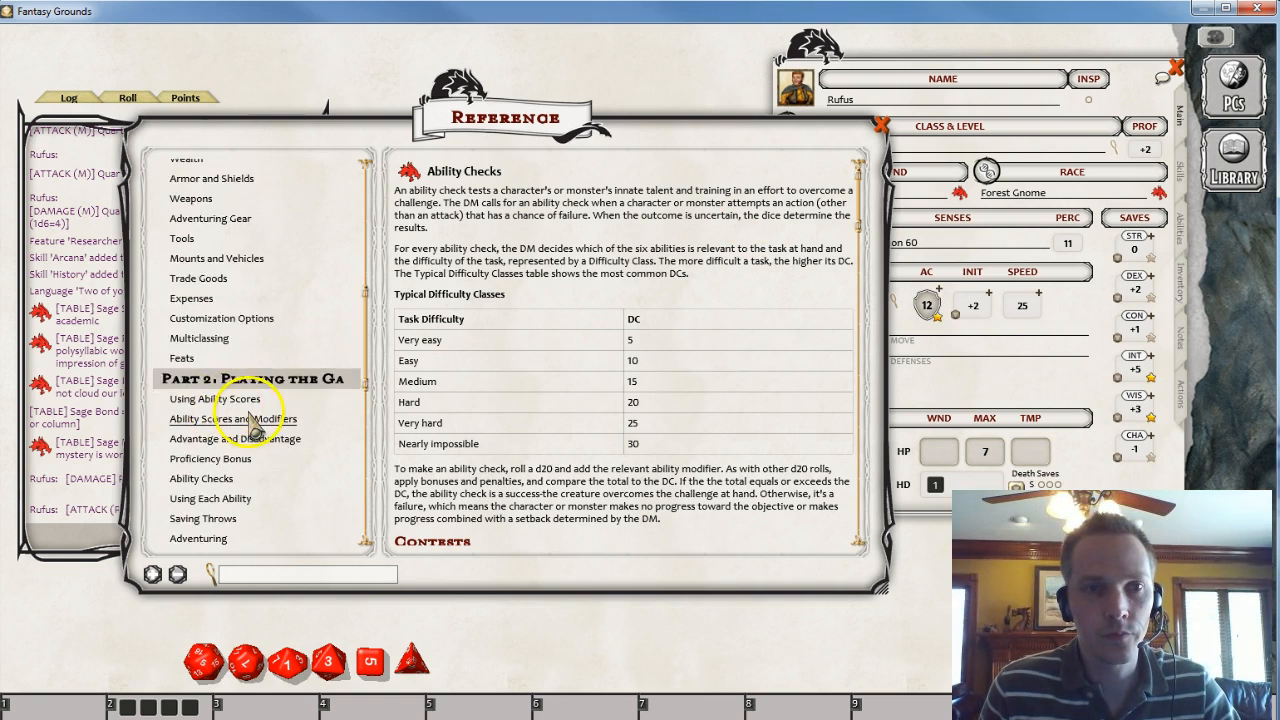
scroll(250, 425, up, 5)
- Read the Step-by-Step Characters and Beyond 1st Level sections up to the Character Advancement table
click(215, 203)
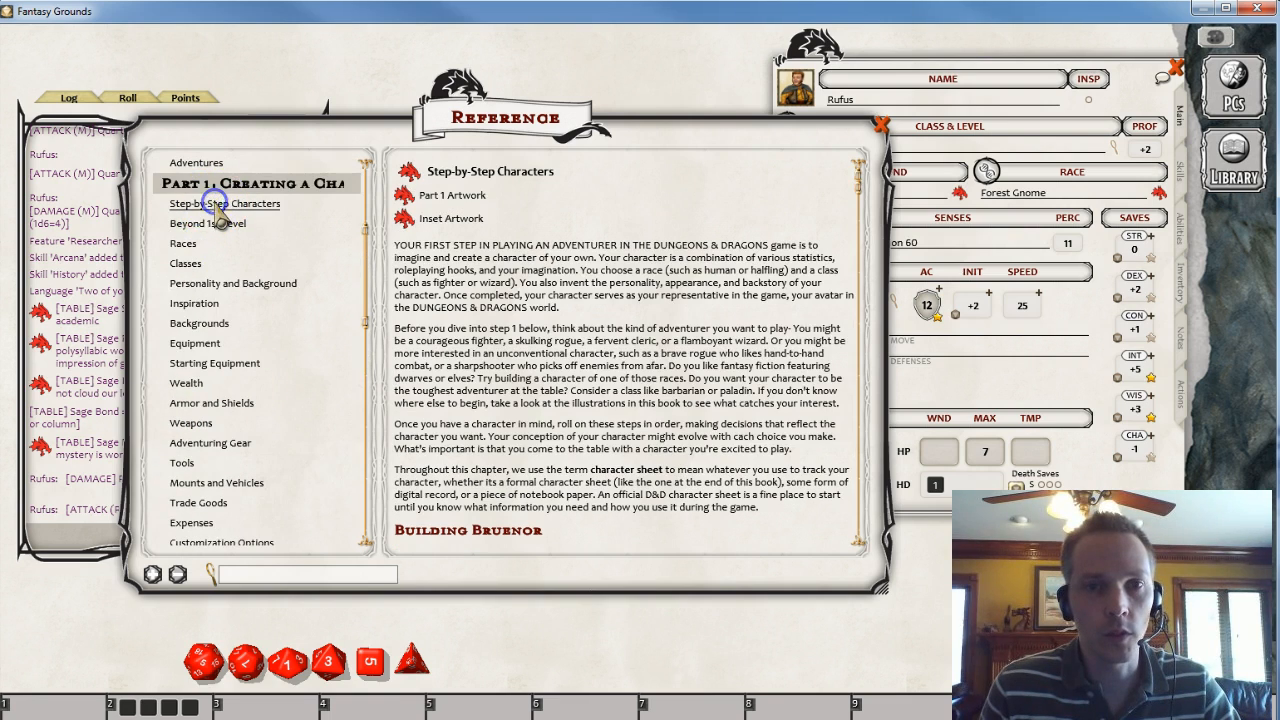
scroll(706, 397, down, 10)
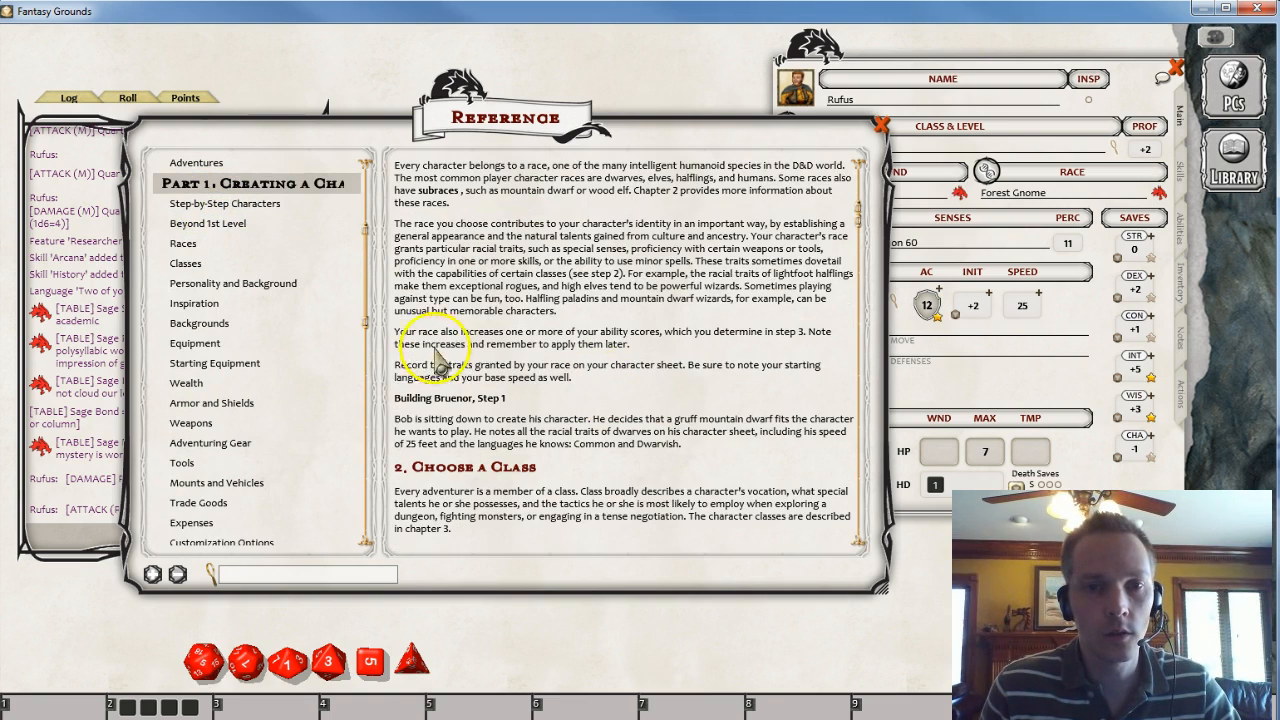
click(192, 228)
scroll(700, 320, down, 10)
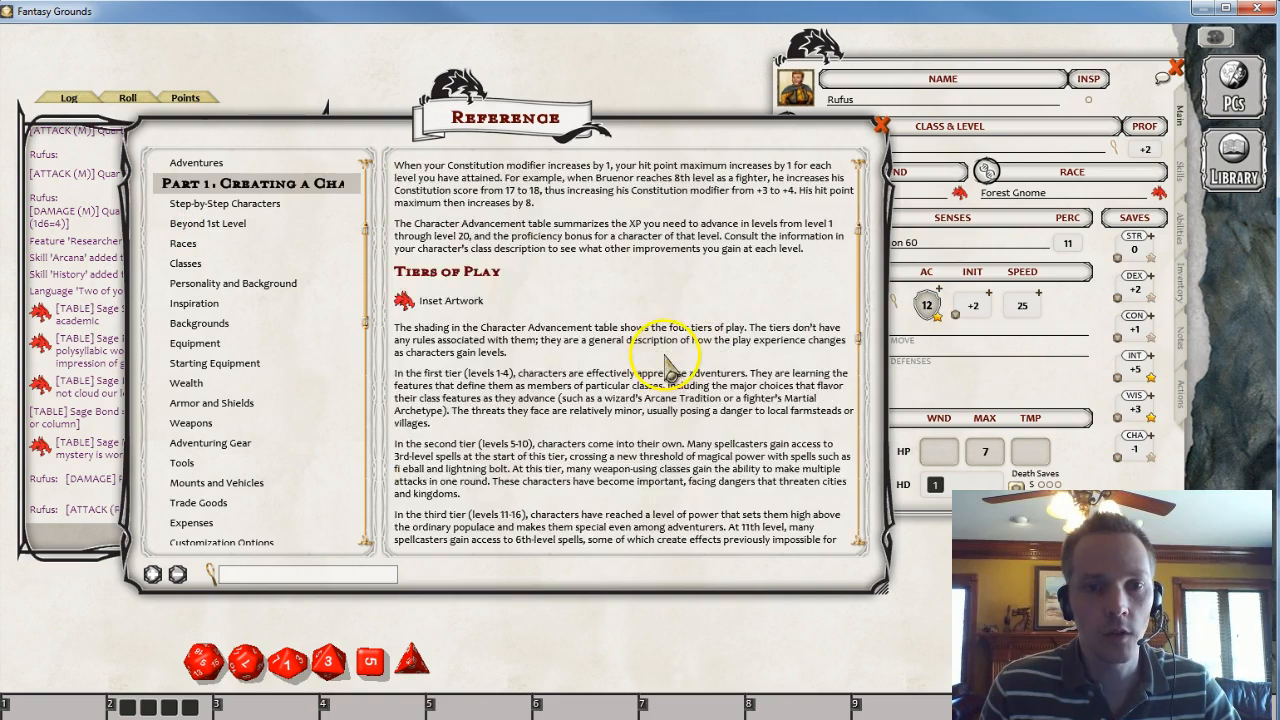
drag(656, 130, 555, 67)
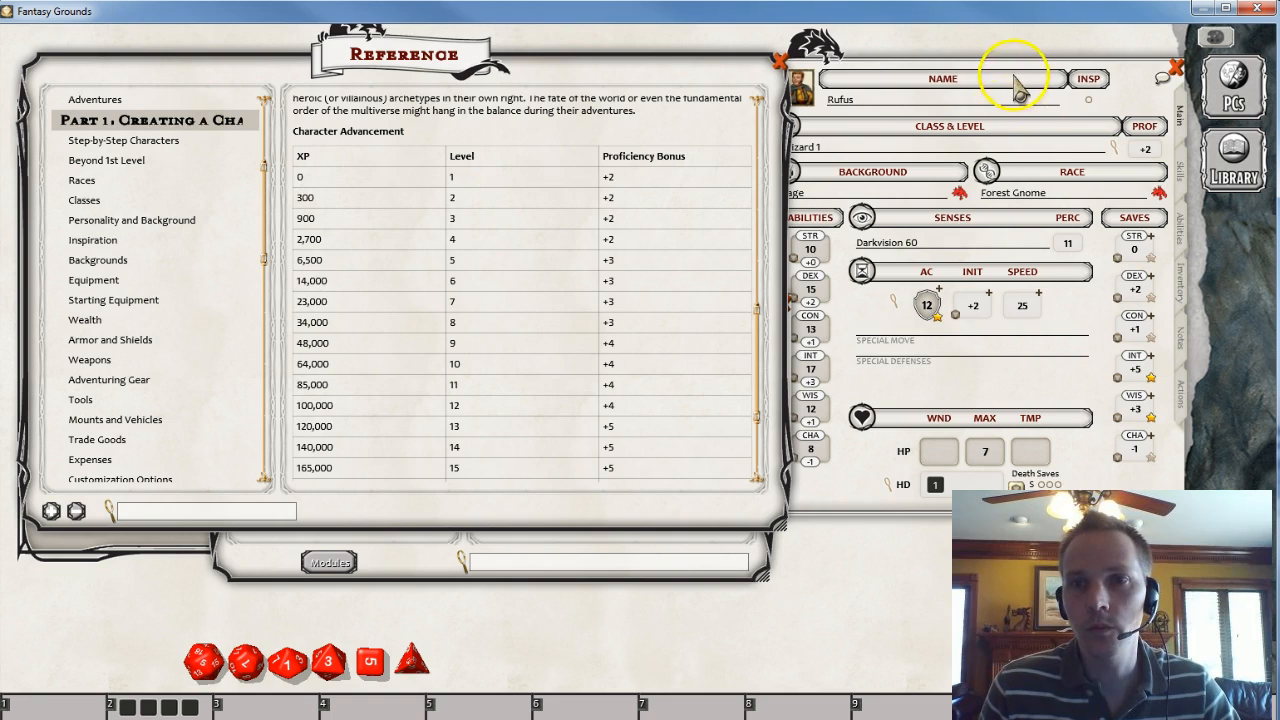
- Set Rufus's next-level XP to 300 in the Class & Level window and close it
click(1036, 137)
click(1115, 144)
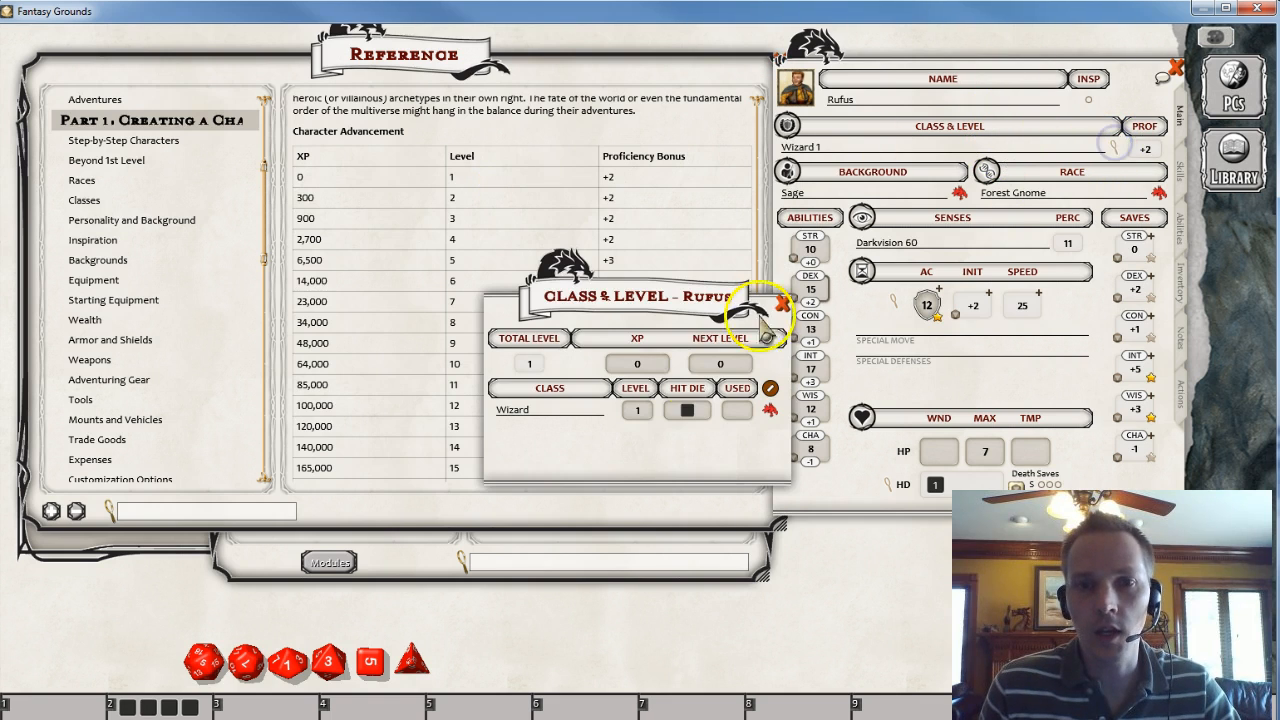
click(710, 366)
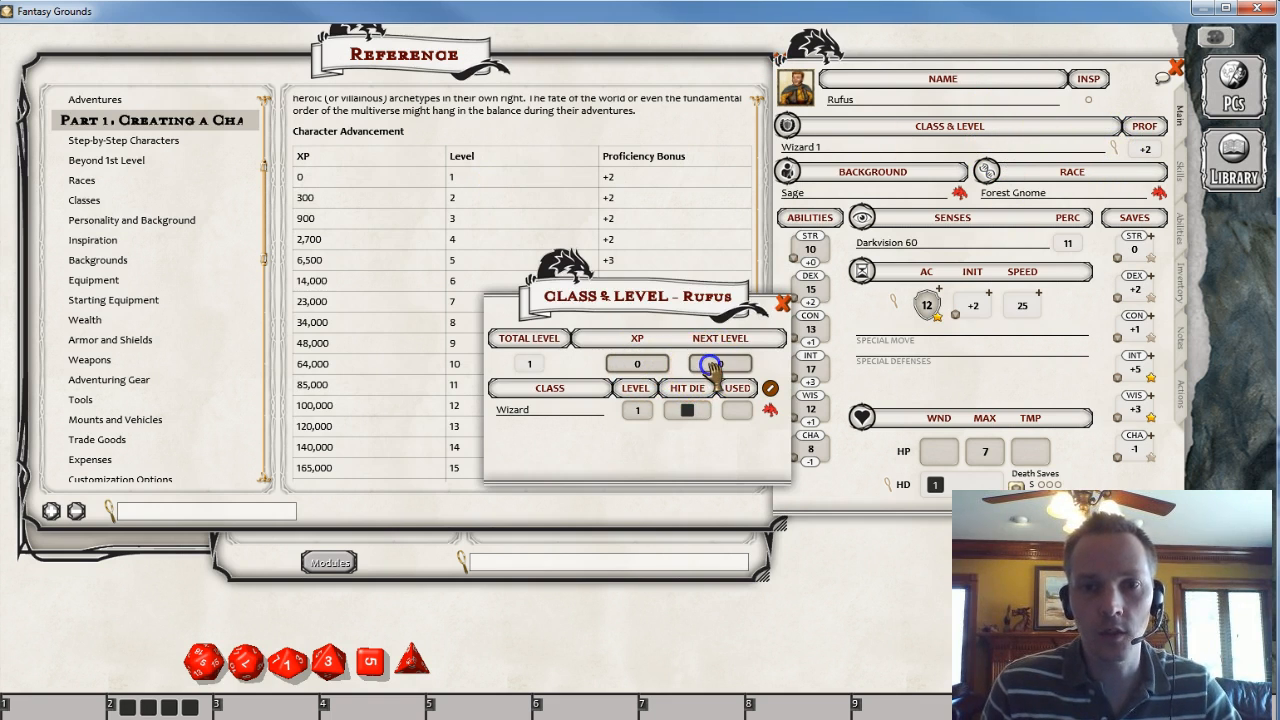
text(300)
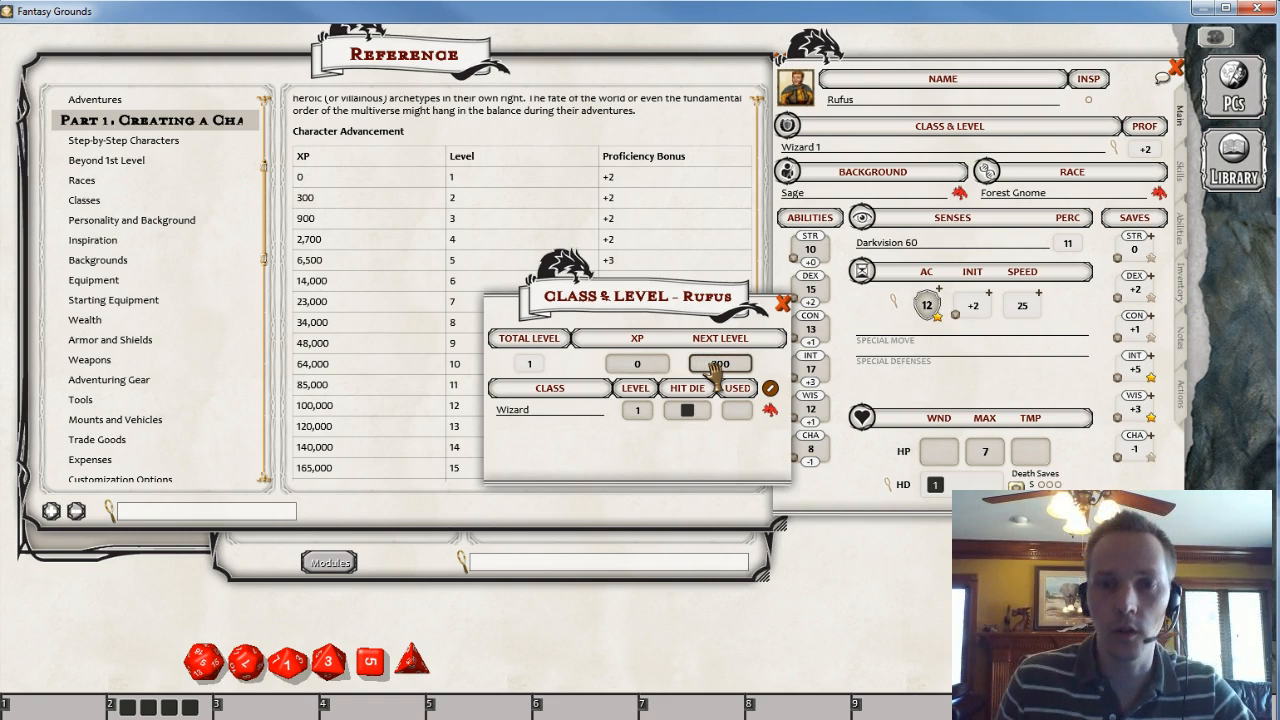
click(656, 398)
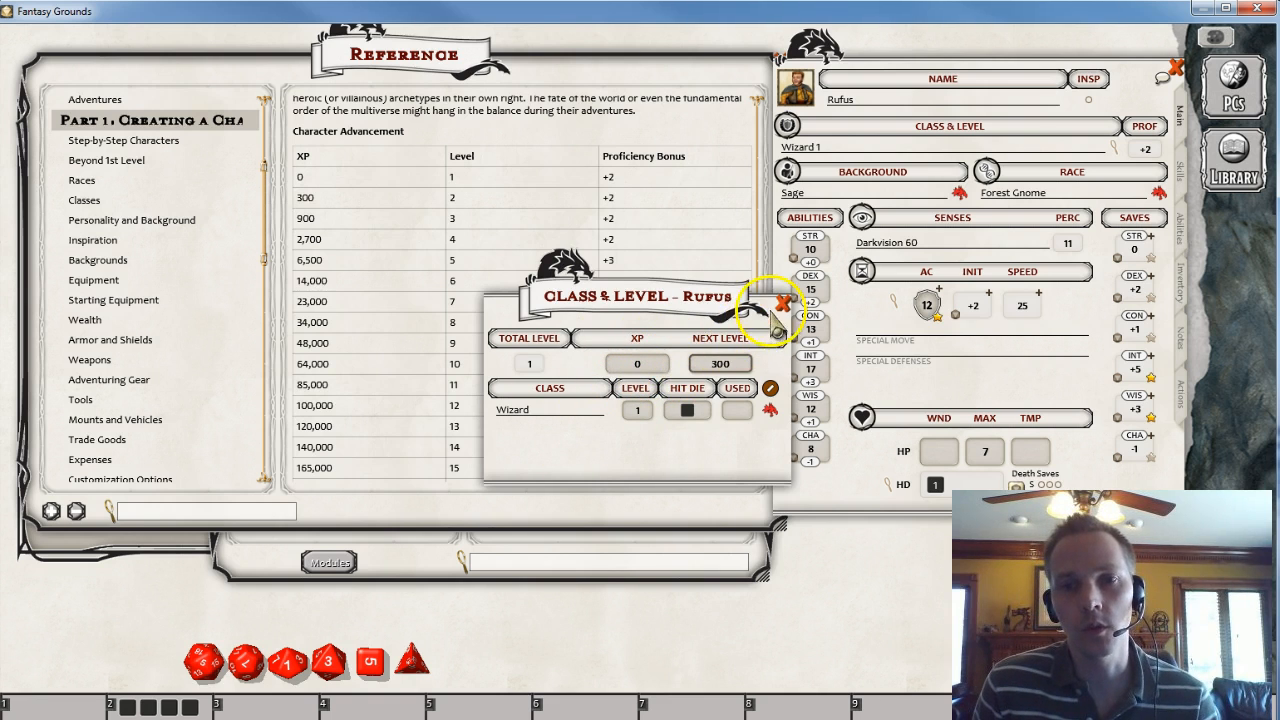
click(783, 302)
- Close the Reference Manual, Rufus's character sheet and the Library
drag(752, 82, 725, 140)
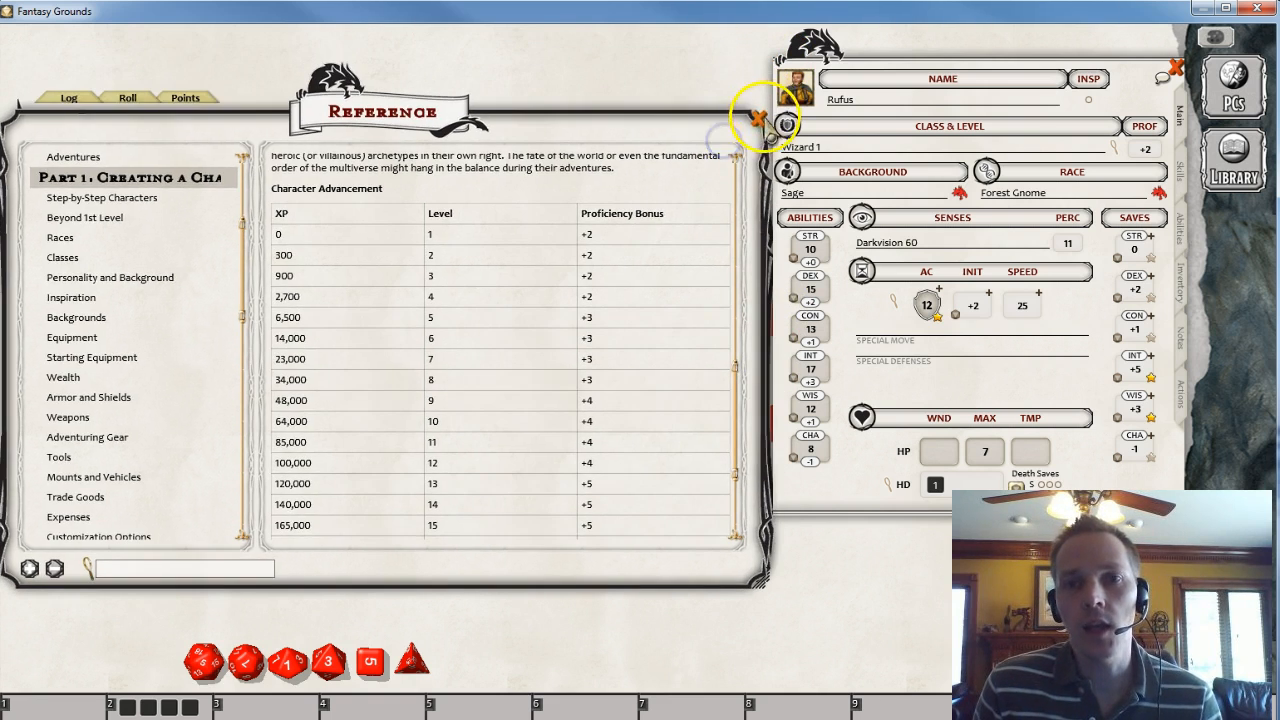
click(761, 122)
click(1176, 68)
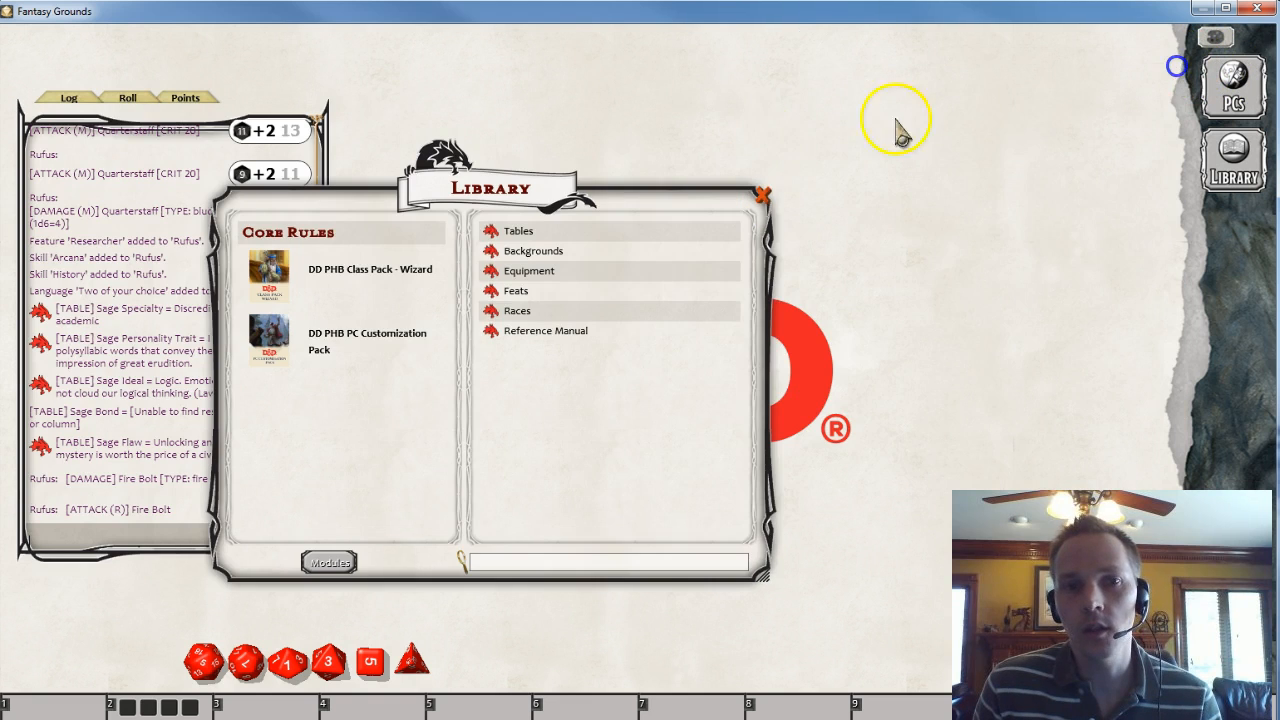
click(761, 195)
- Open the local characters list, view Sarlock's and Rufus's sheets in turn, and close each
click(1238, 98)
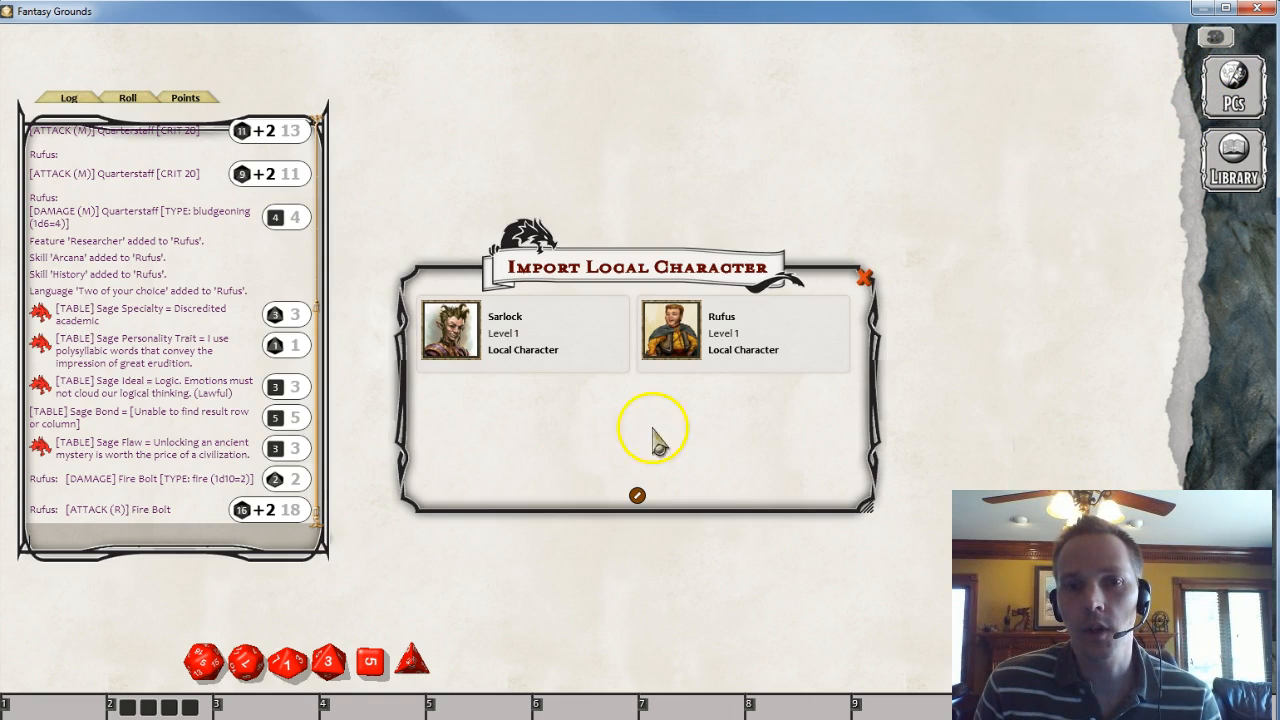
click(443, 334)
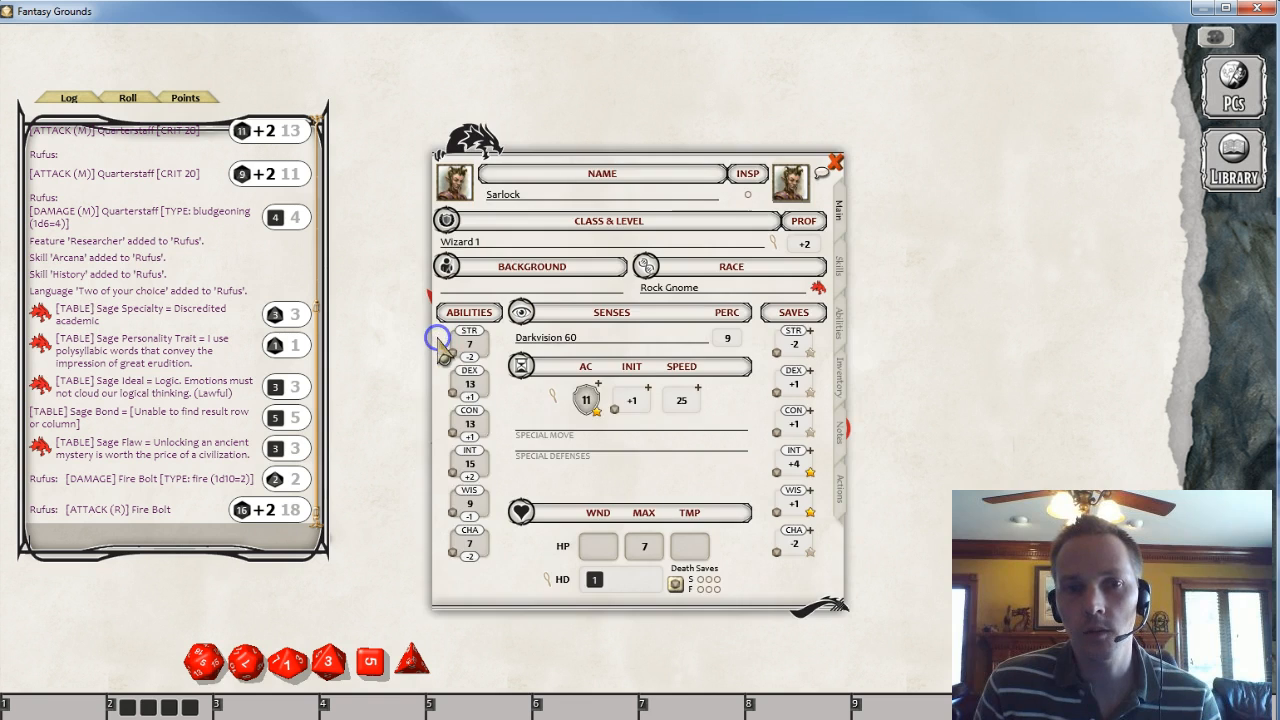
click(835, 162)
click(1233, 88)
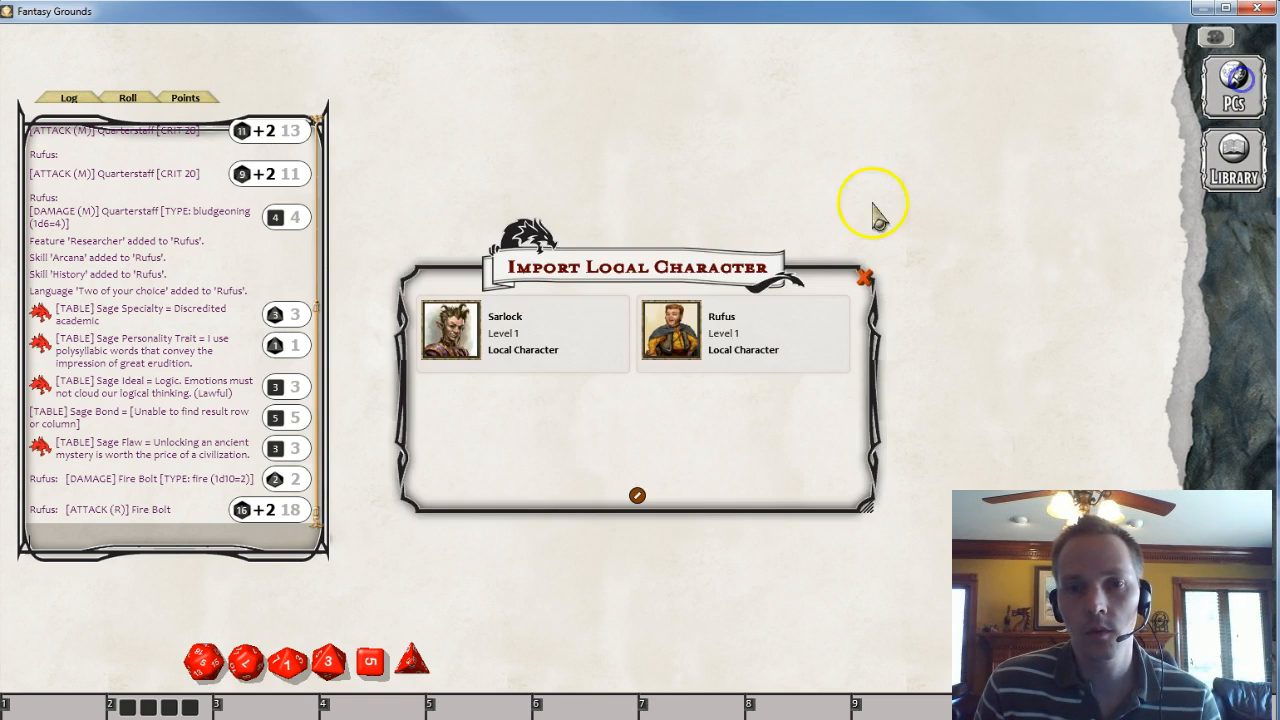
click(676, 342)
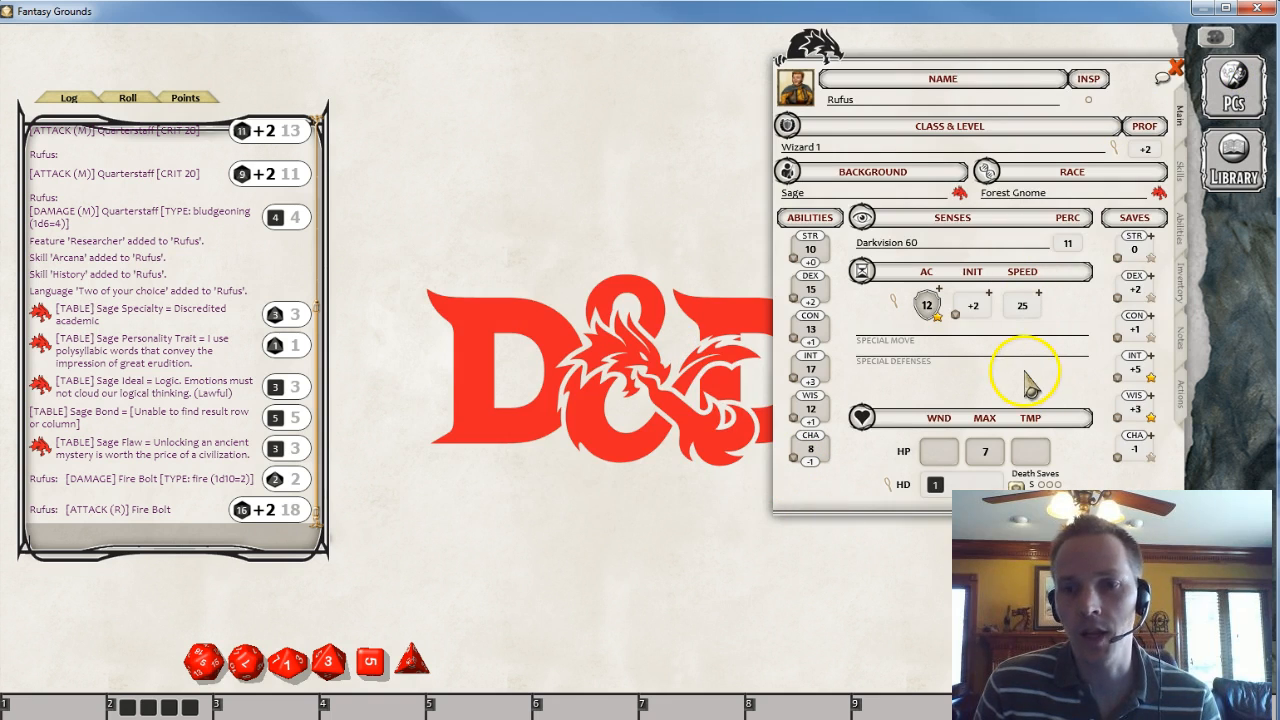
click(1174, 68)
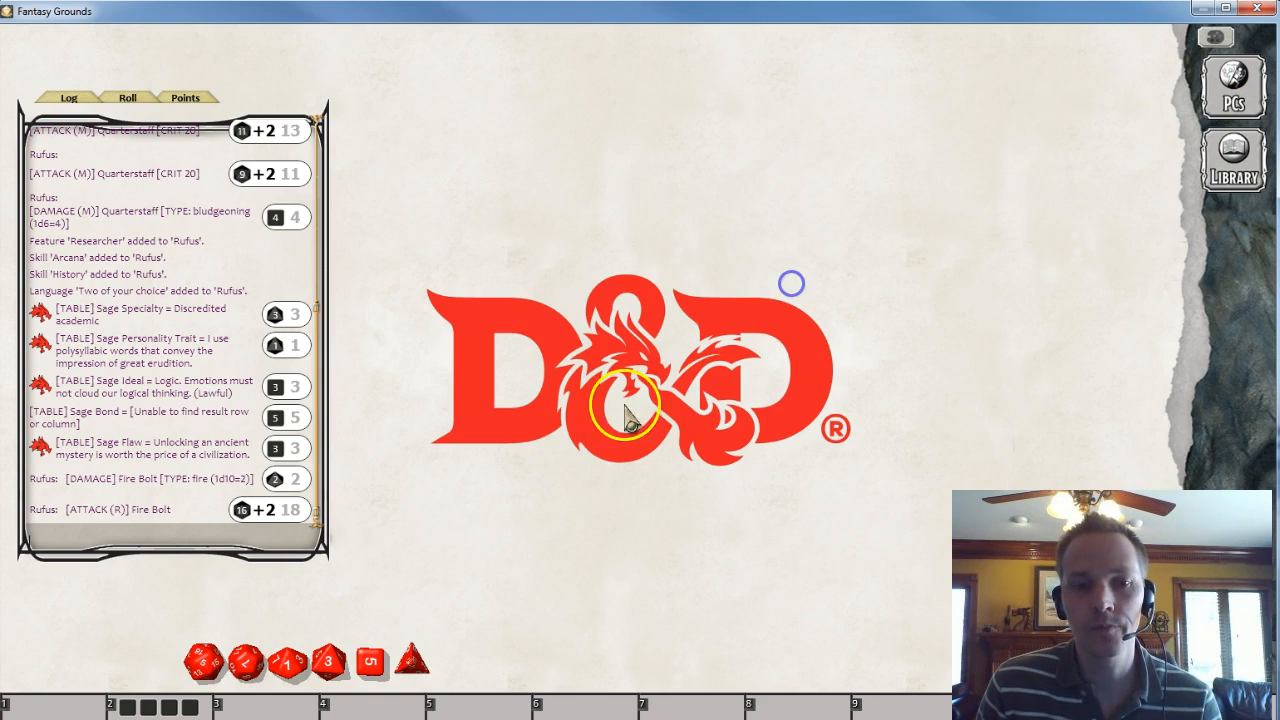
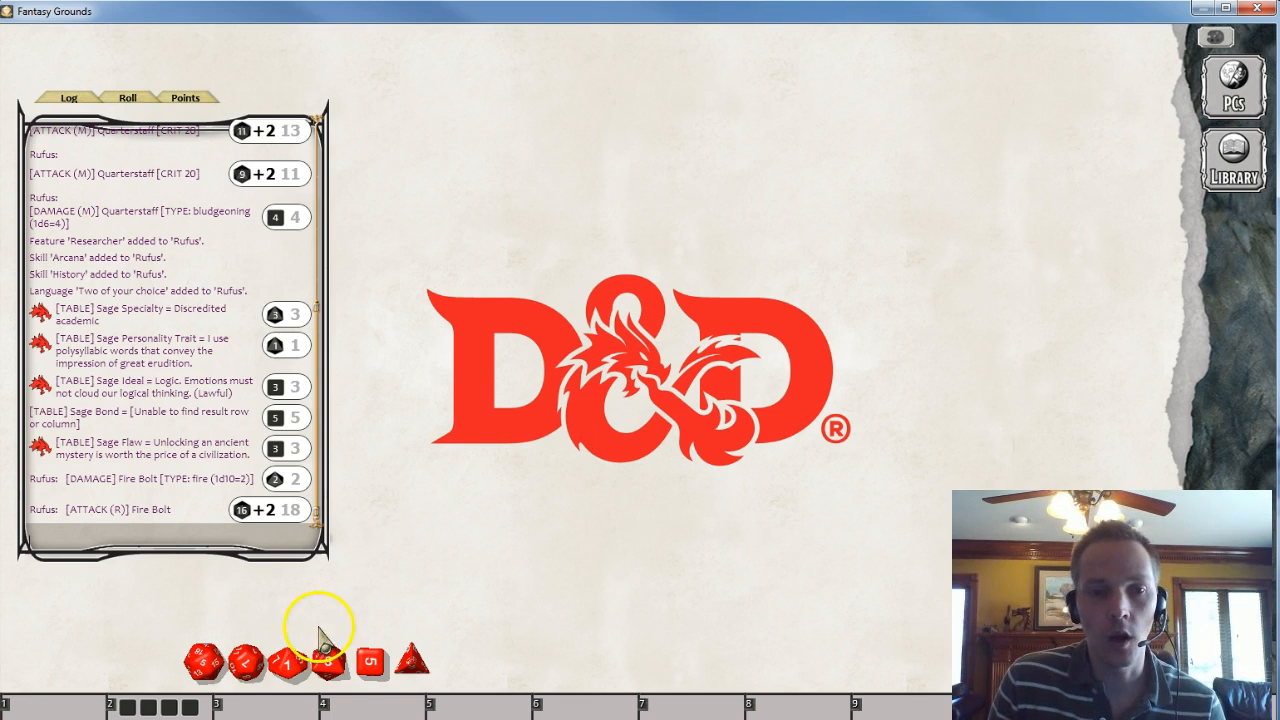
- Roll 4d6 from the dice tray into the chat log
drag(333, 667, 431, 377)
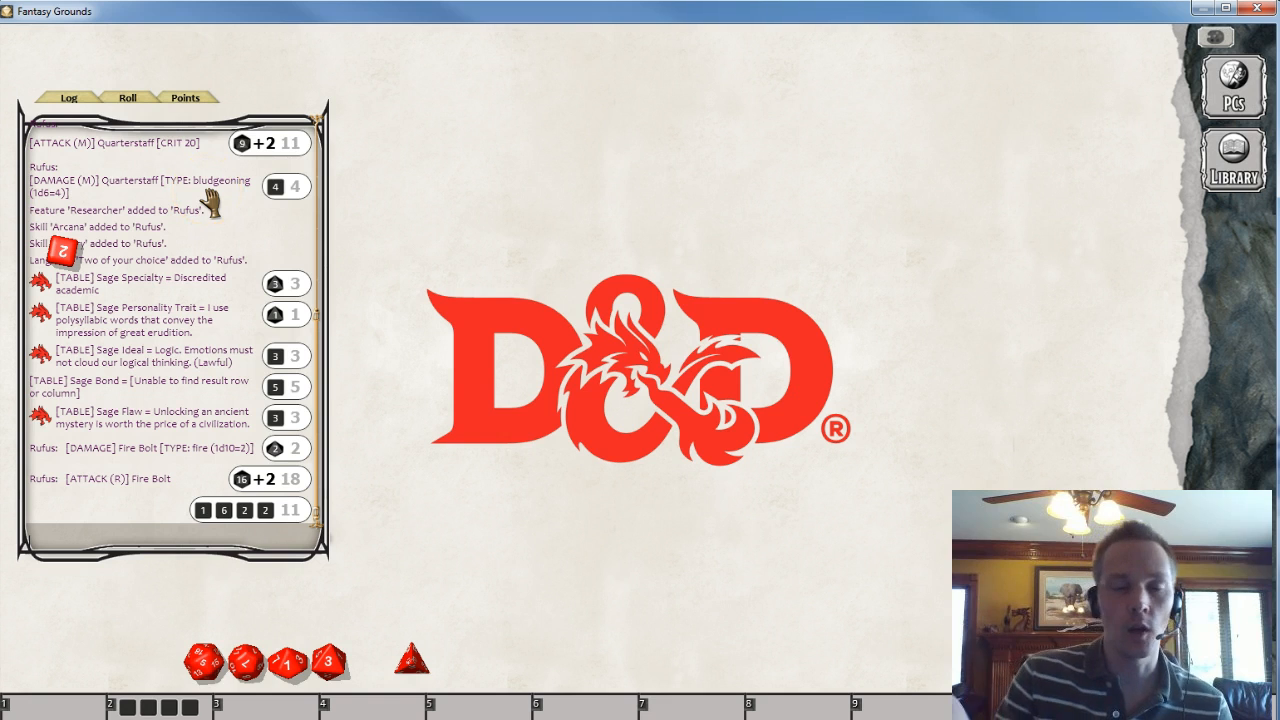
right_click(746, 371)
click(275, 510)
click(691, 363)
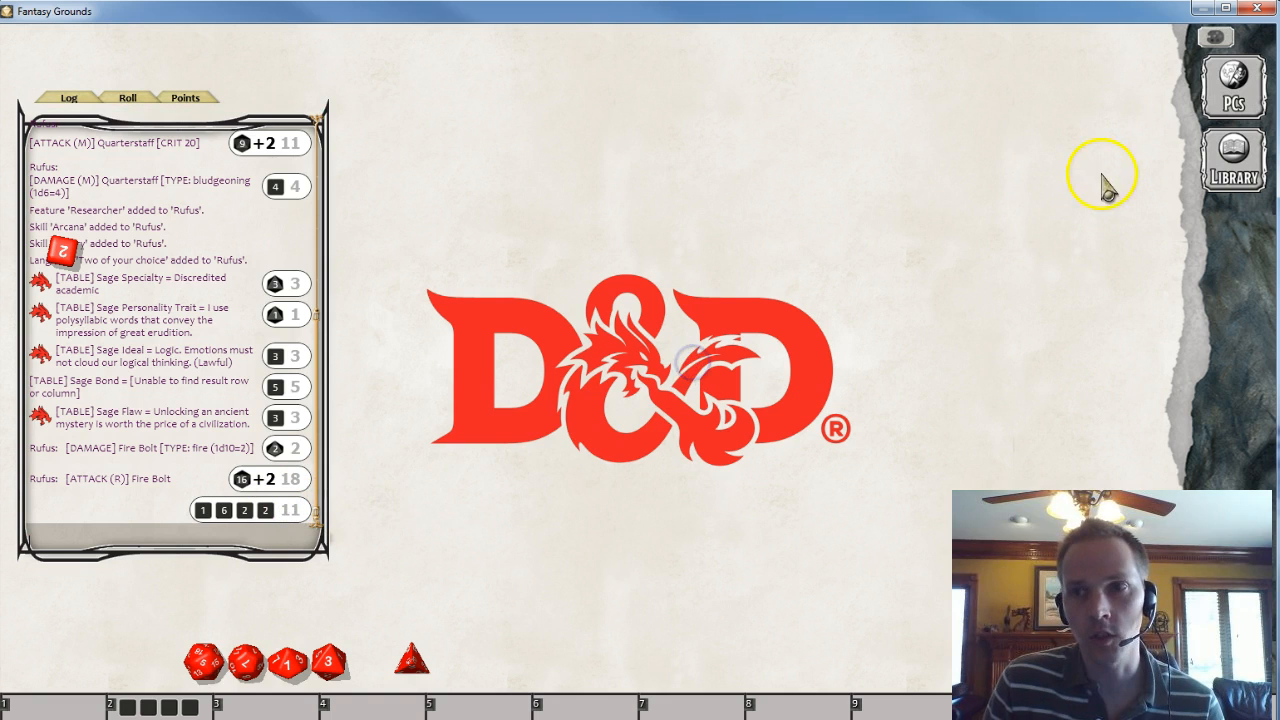
- Open Sarlock's character sheet and roll six ability scores of 4 dice, dropping 1, in the roll generator
click(1233, 88)
click(497, 345)
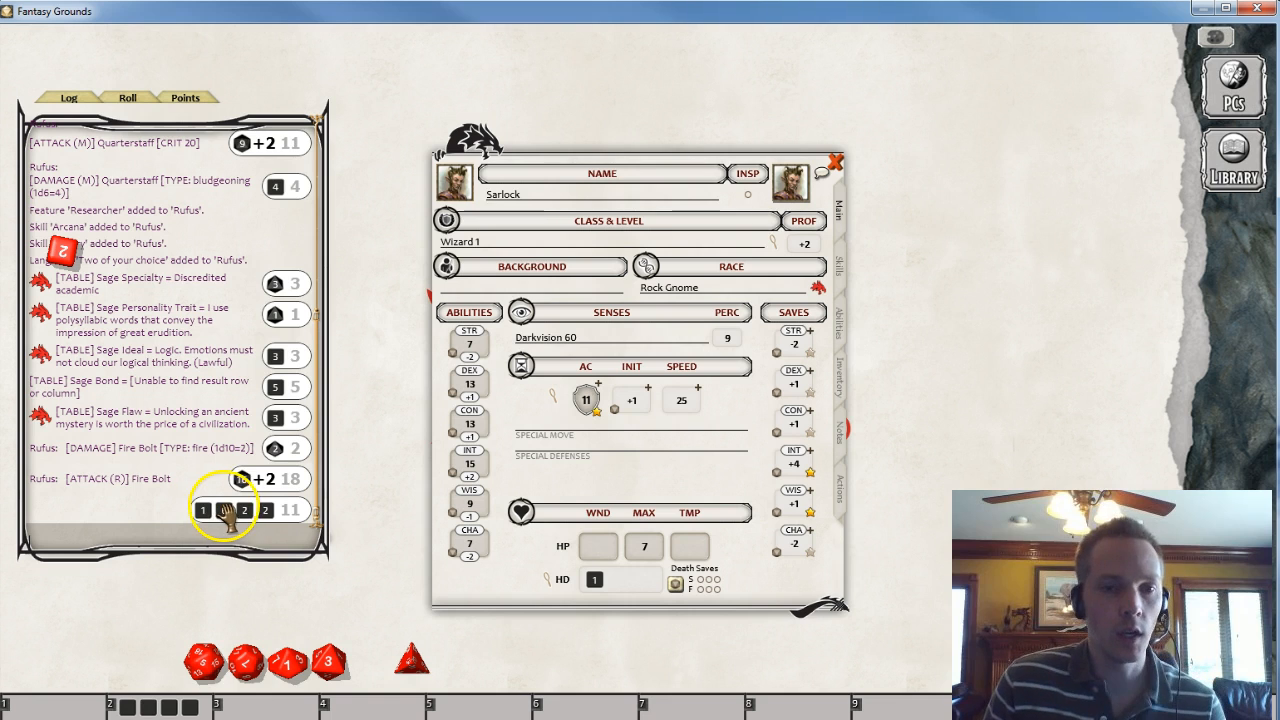
click(128, 97)
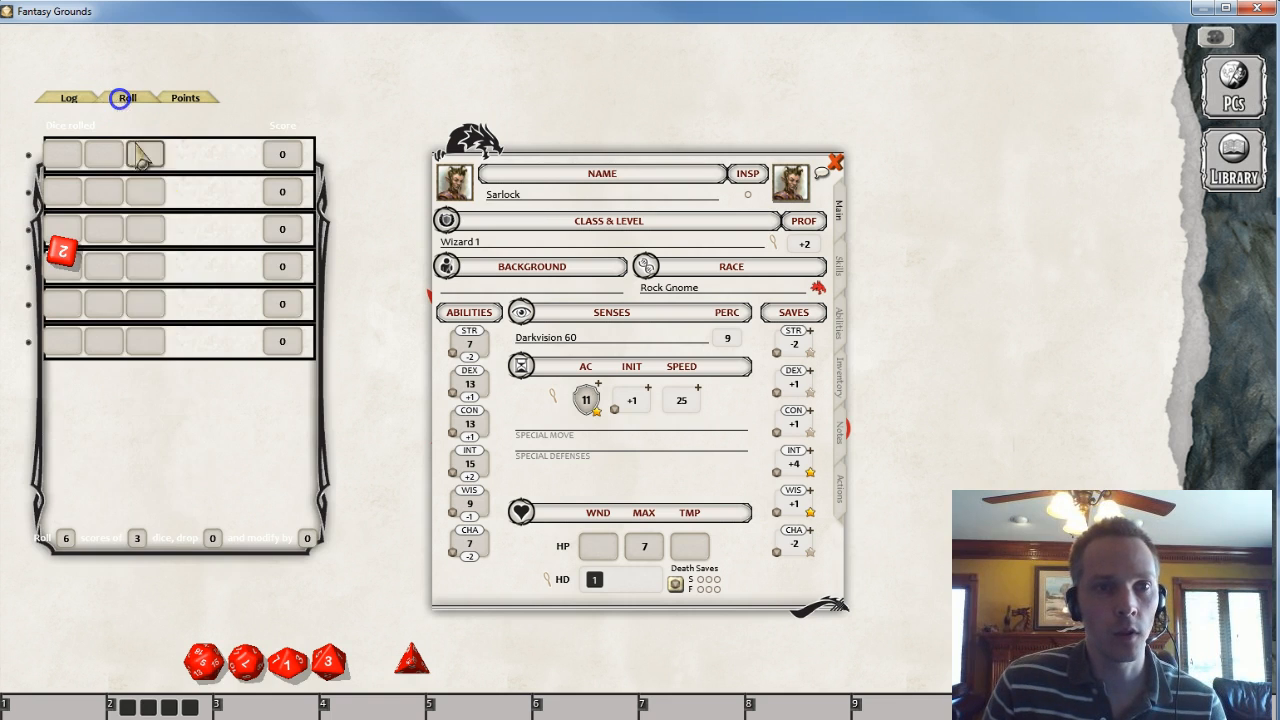
click(136, 539)
text(4)
click(208, 539)
text(1)
drag(245, 637, 204, 453)
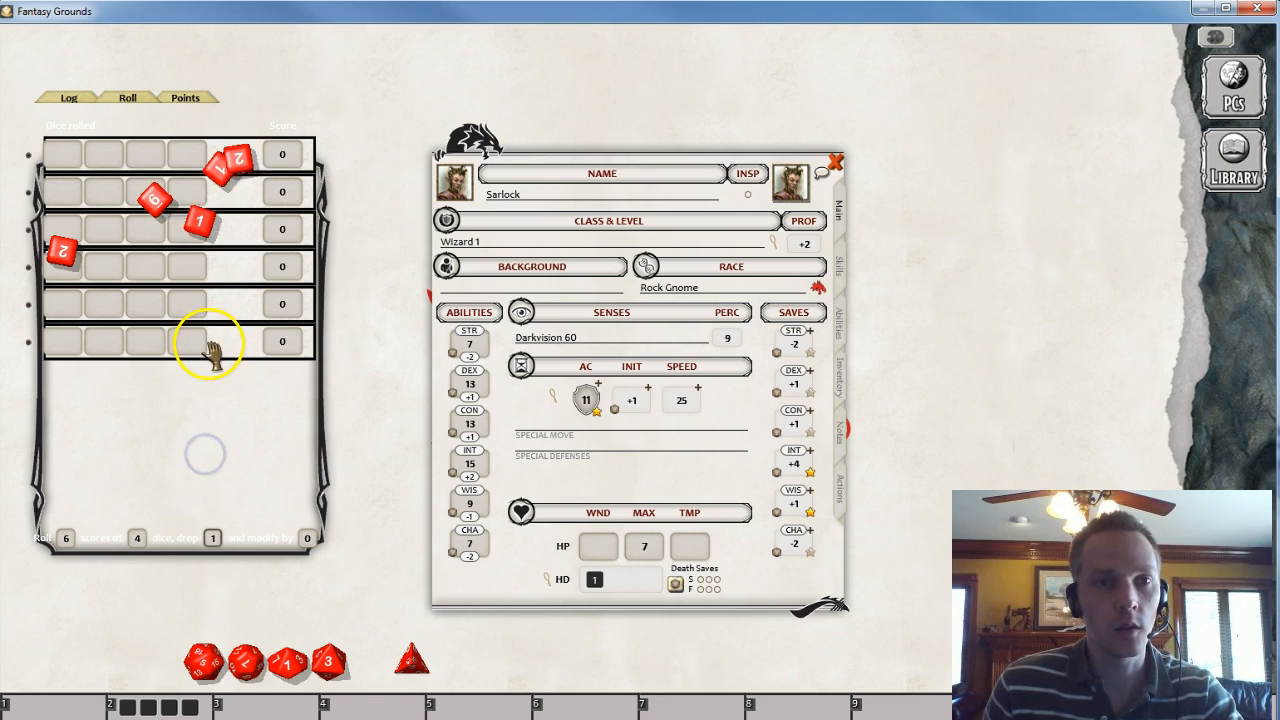
- Assign the first rolled score of 9 to Sarlock's Charisma and return to the chat log
drag(283, 154, 449, 380)
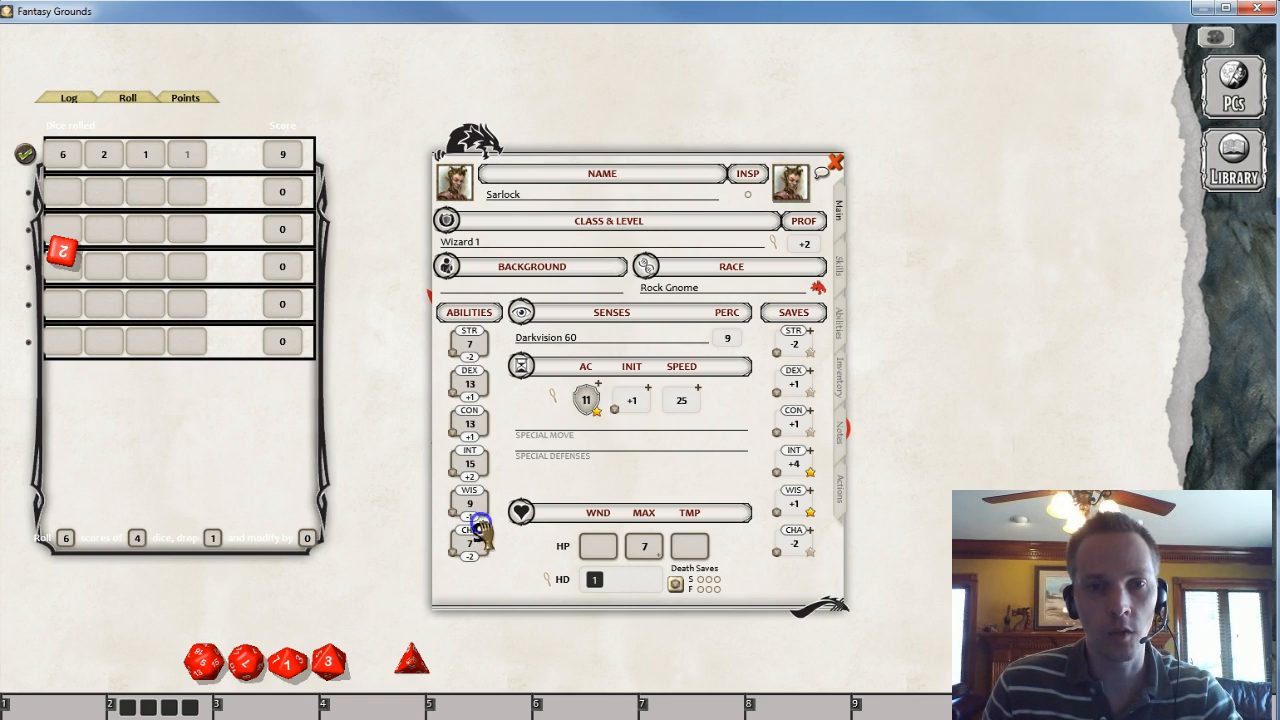
drag(469, 545, 469, 545)
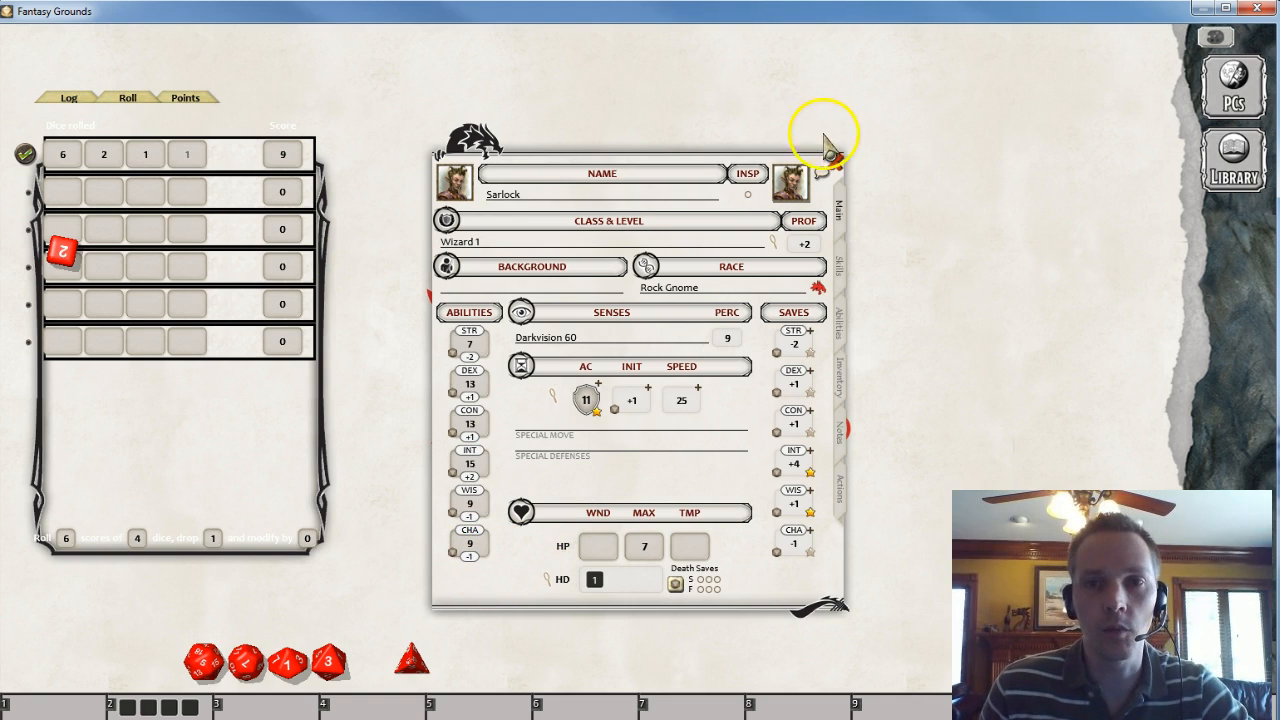
click(57, 95)
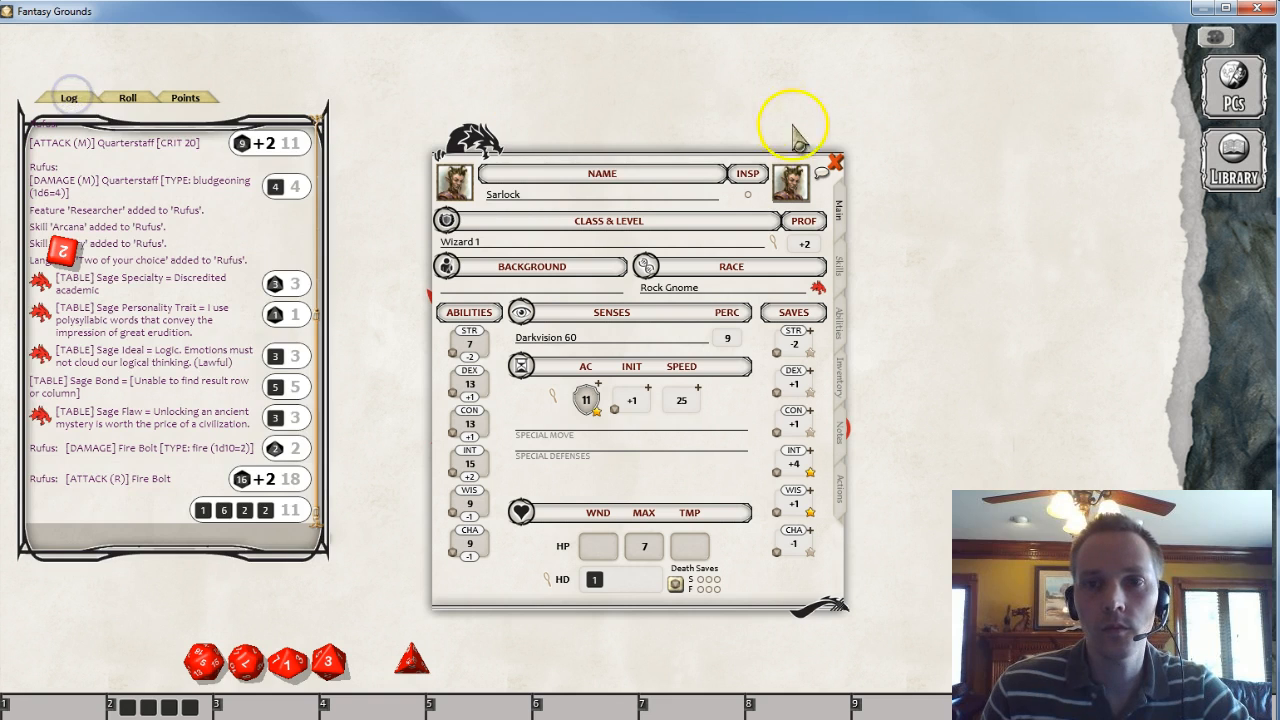
- Close Sarlock's character sheet
click(836, 162)
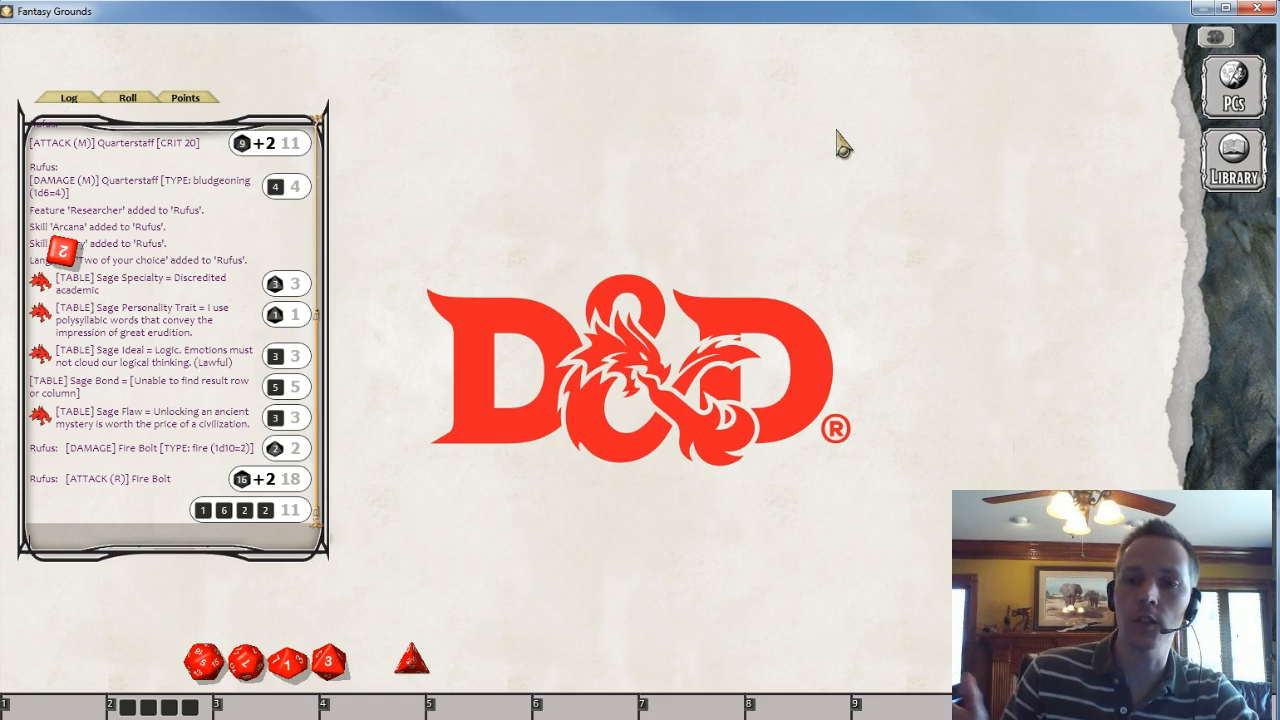
click(810, 237)
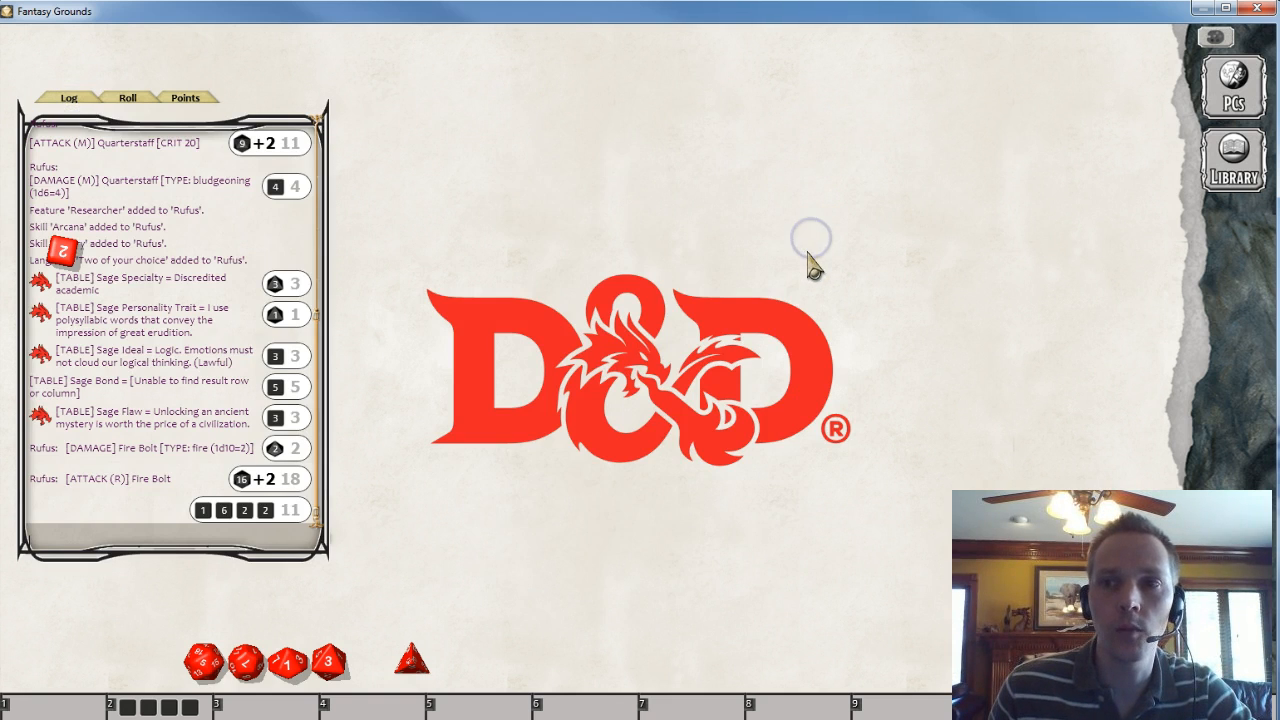